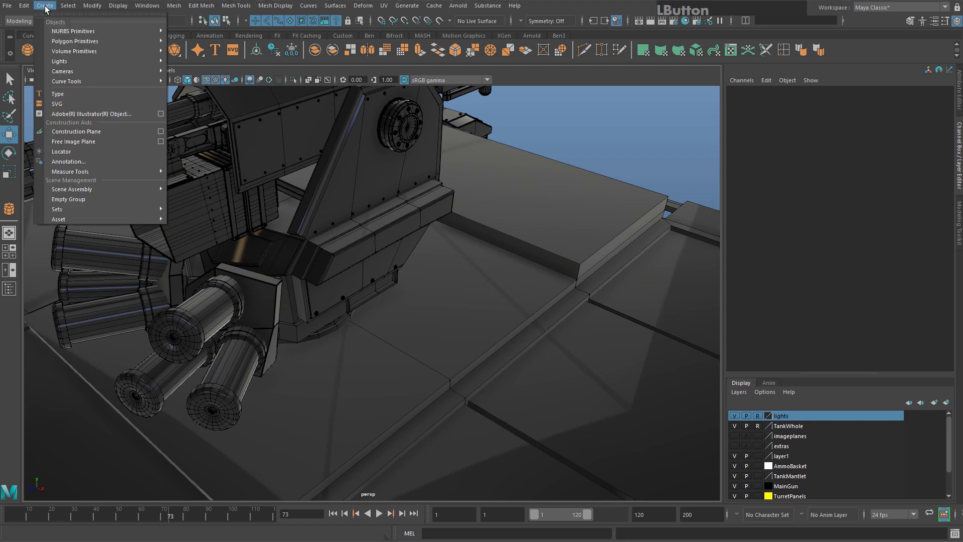
Create a polygon cylinder on the deck beside the turret gun
mouse_move(83, 42)
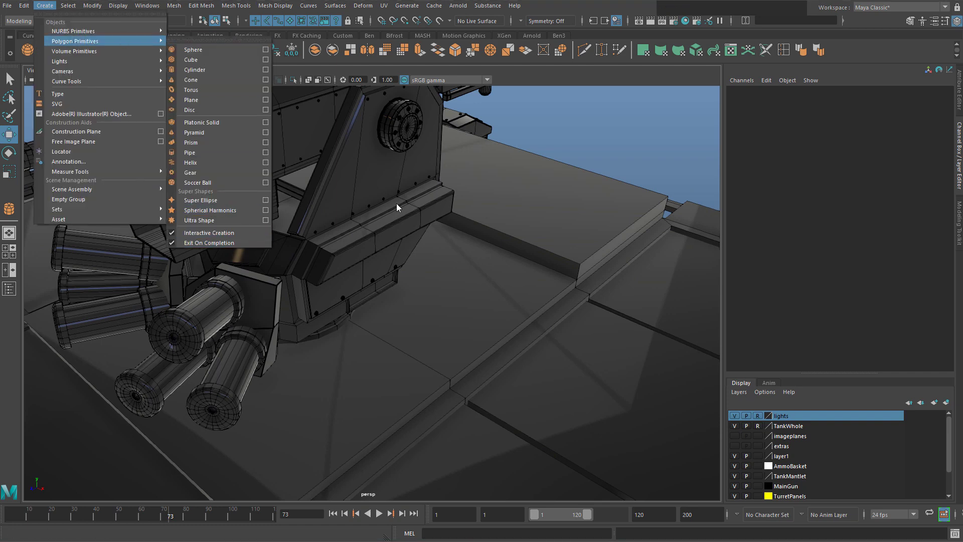
click(174, 61)
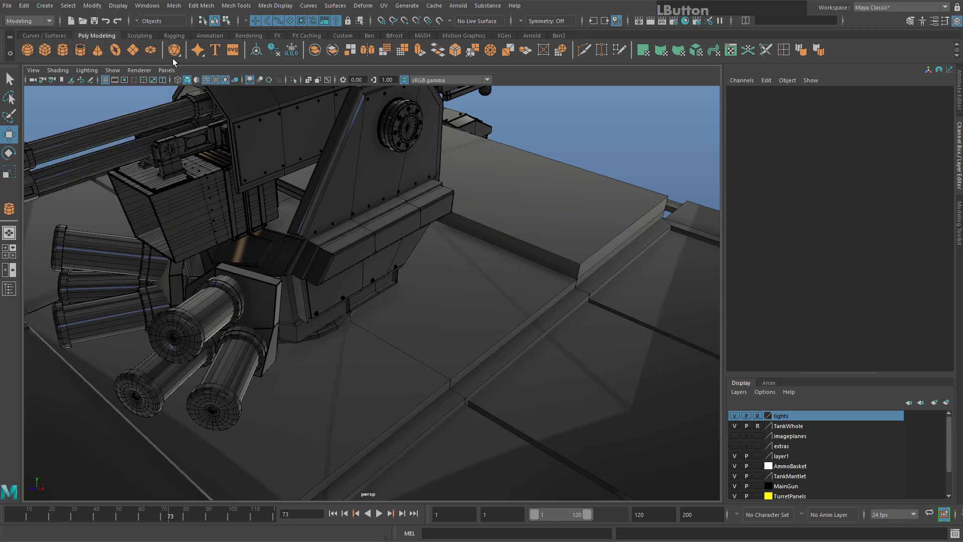
click(61, 49)
drag(394, 301, 401, 95)
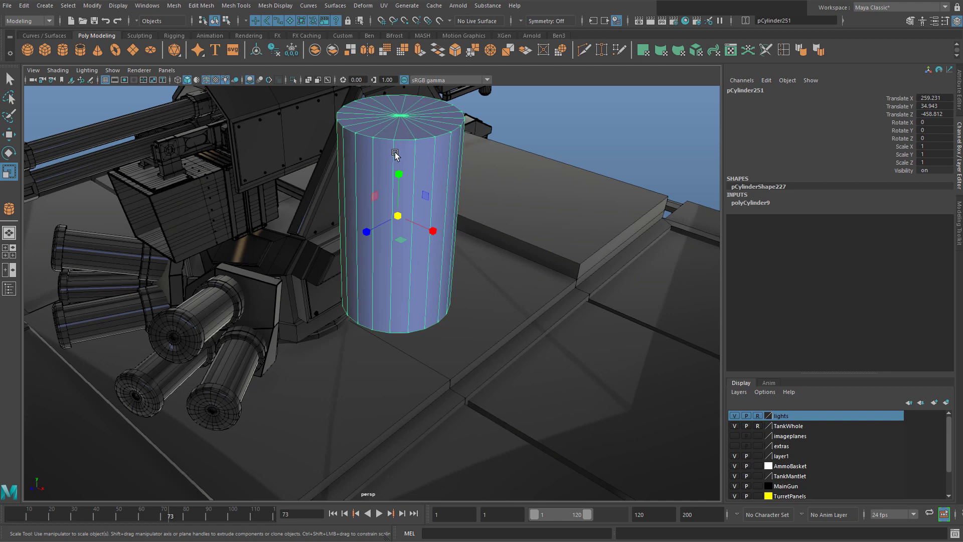
Assign a new aiStandardSurface material named copper_3 to the cylinder and apply the Copper preset to it
right_drag(395, 155, 409, 411)
click(426, 167)
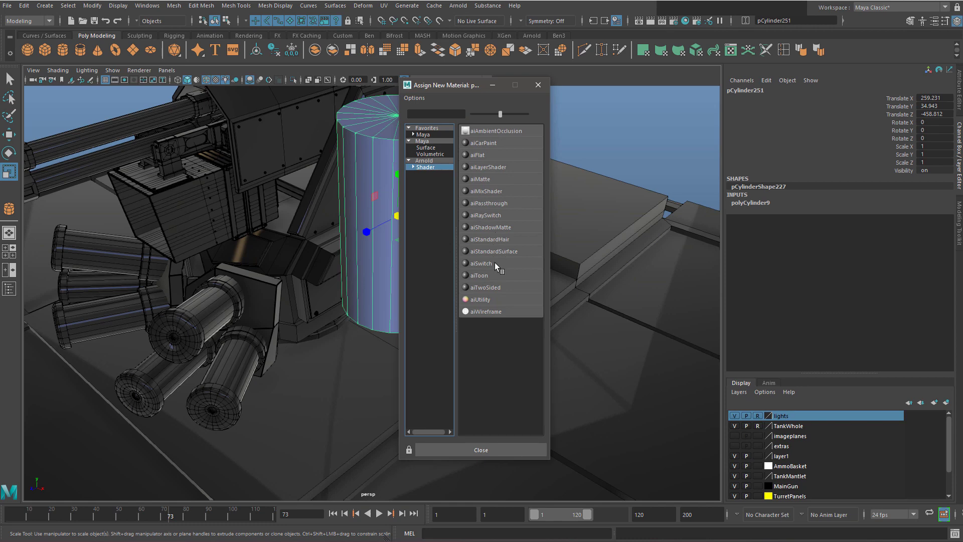
click(507, 252)
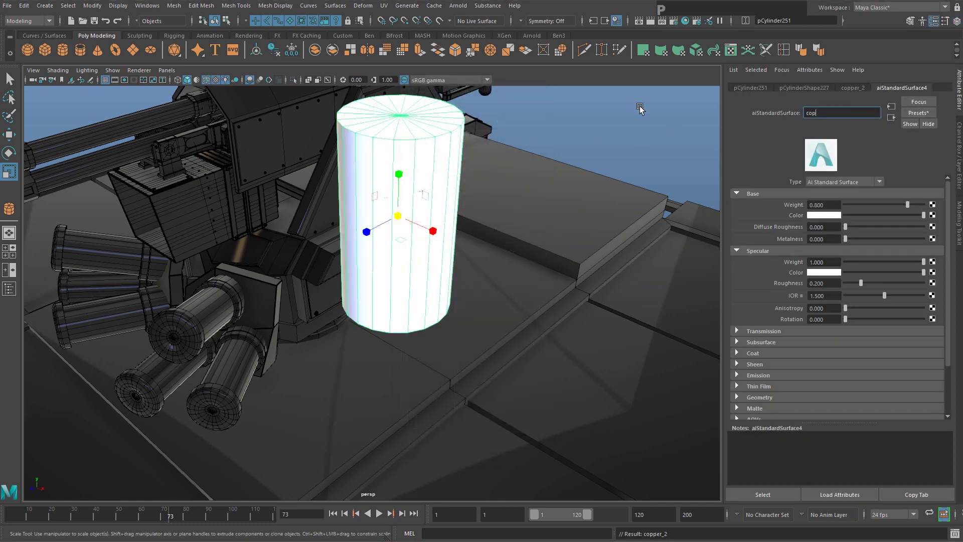
key(Return)
click(919, 113)
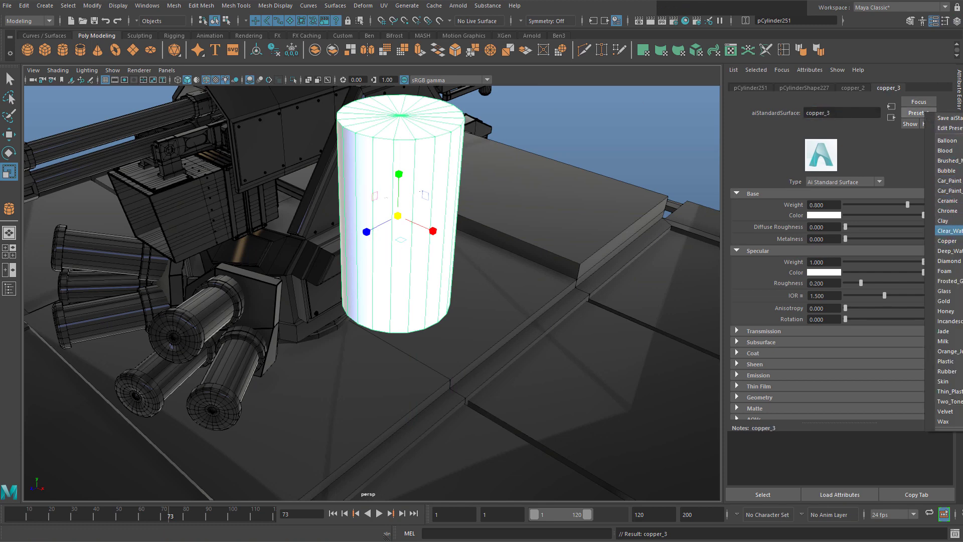
click(947, 241)
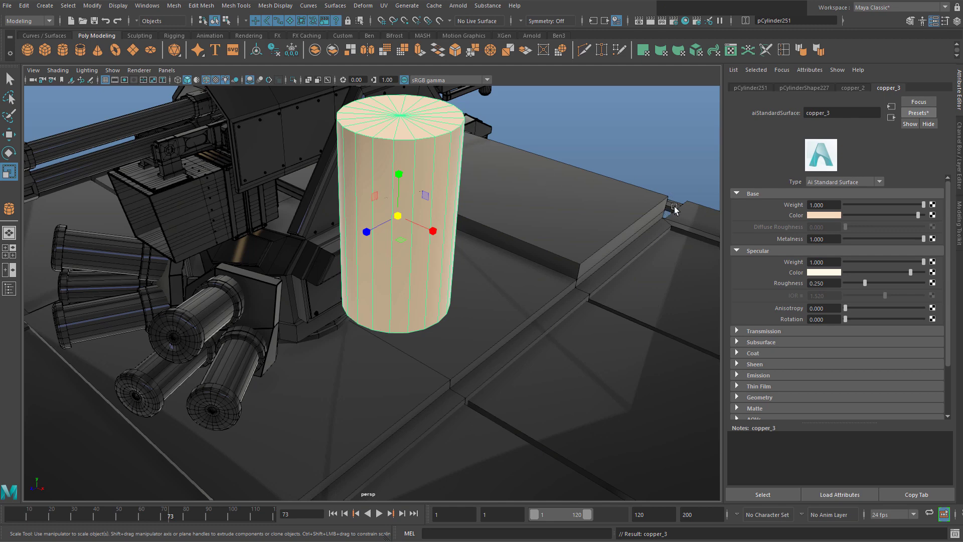
Add an Arnold skydome light and toggle the viewport's use of all lights
key(e)
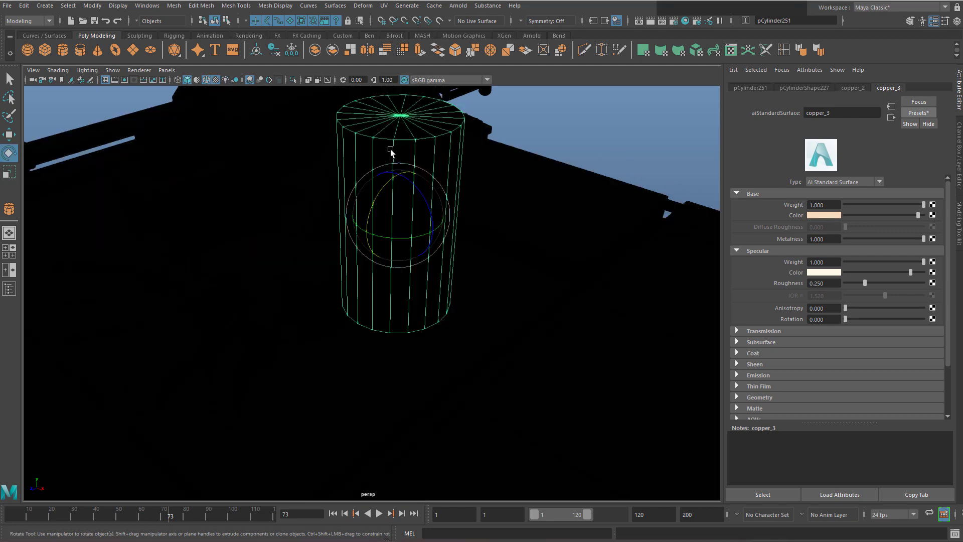
click(458, 5)
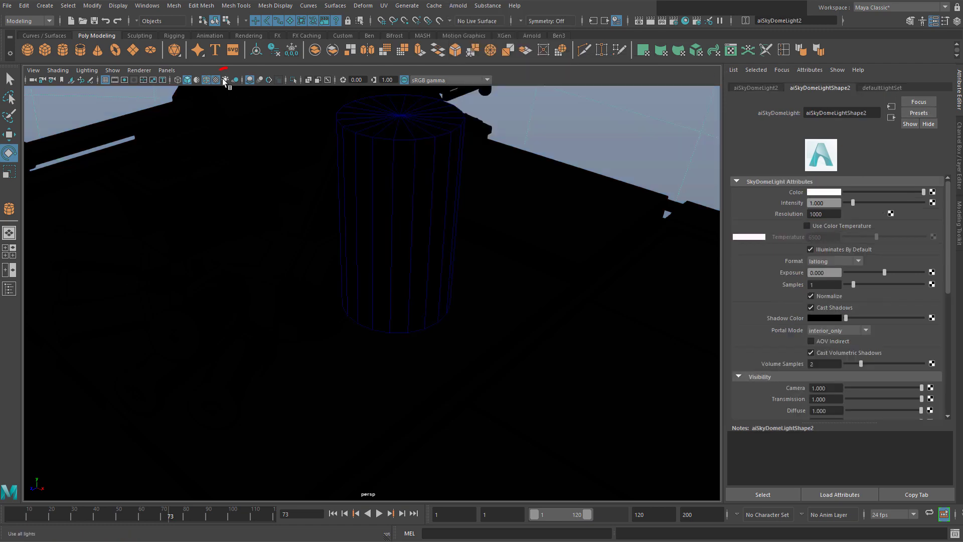
click(225, 80)
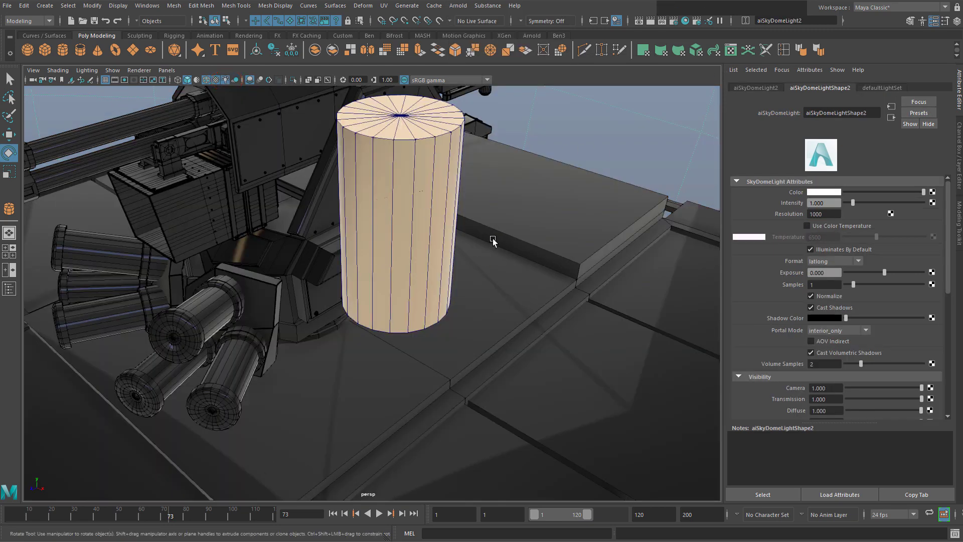
Rotate the copper cylinder about the X axis so that it lies horizontally
click(432, 176)
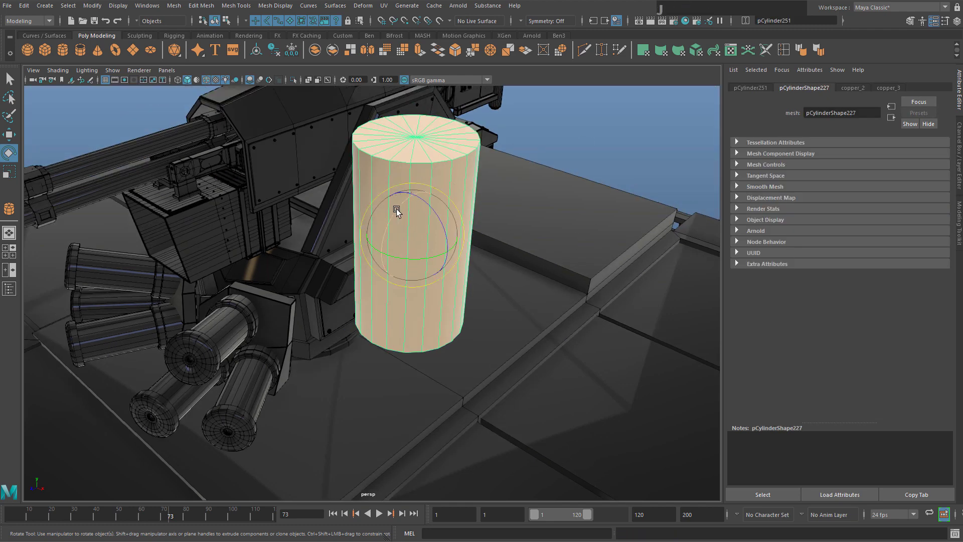
drag(397, 210, 368, 271)
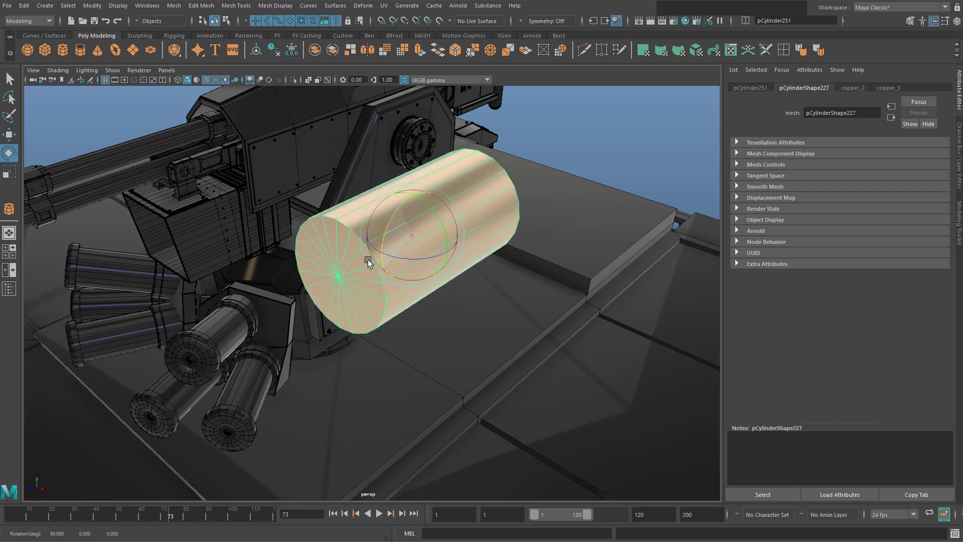
key(f)
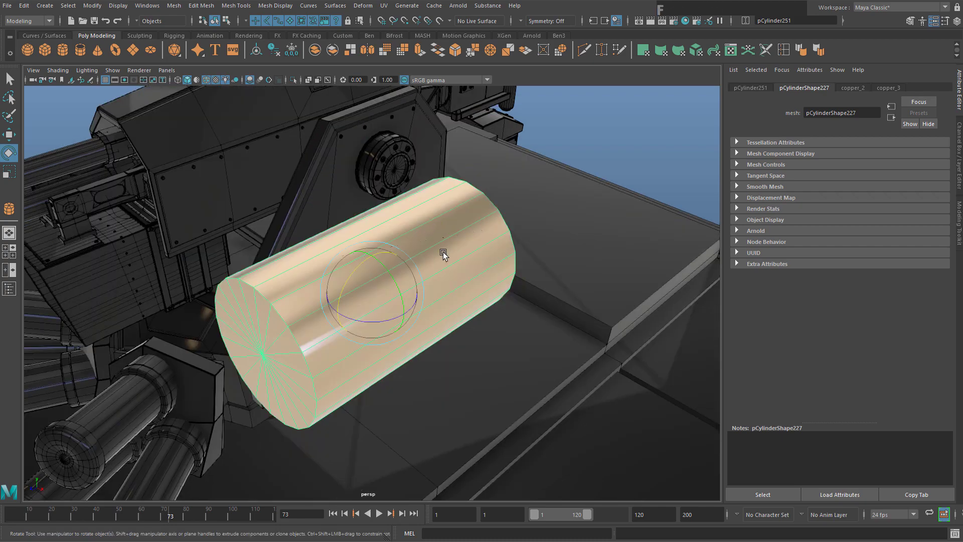
scroll(443, 252, down, 8)
alt+drag(443, 253, 391, 271)
scroll(391, 271, up, 7)
alt+middle_drag(391, 271, 489, 200)
alt+drag(448, 283, 444, 247)
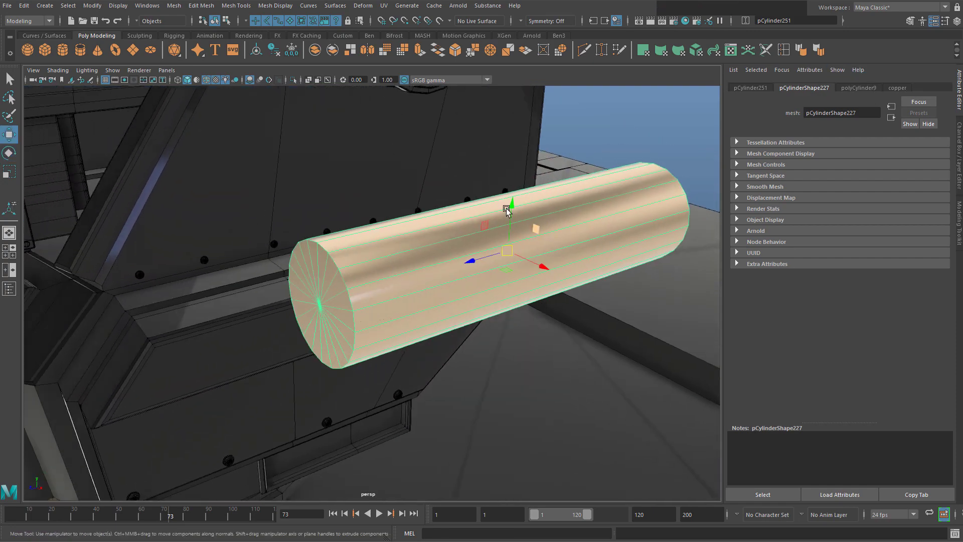
Set the cylinder's Subdivisions Axis to 12
scroll(456, 243, down, 2)
scroll(436, 250, up, 4)
scroll(435, 249, down, 9)
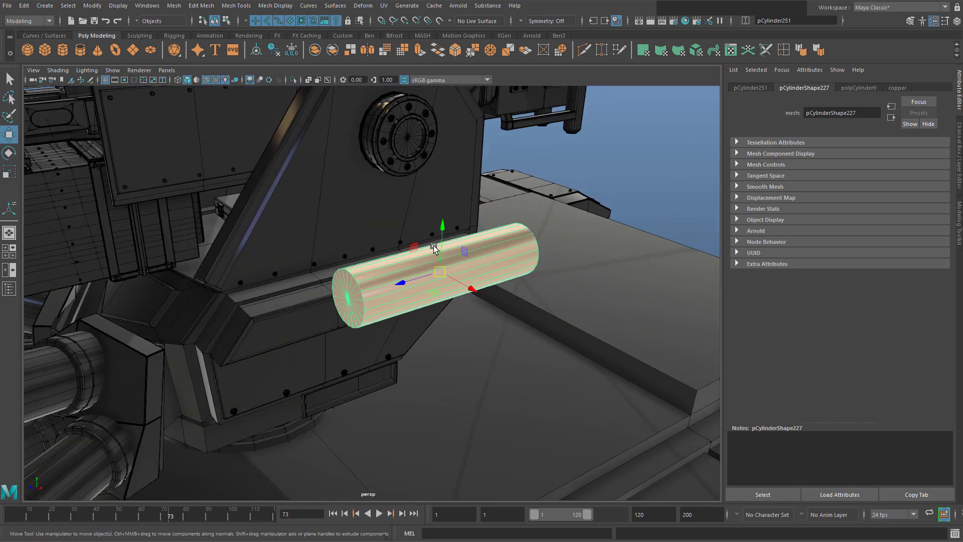
scroll(434, 247, up, 7)
click(566, 221)
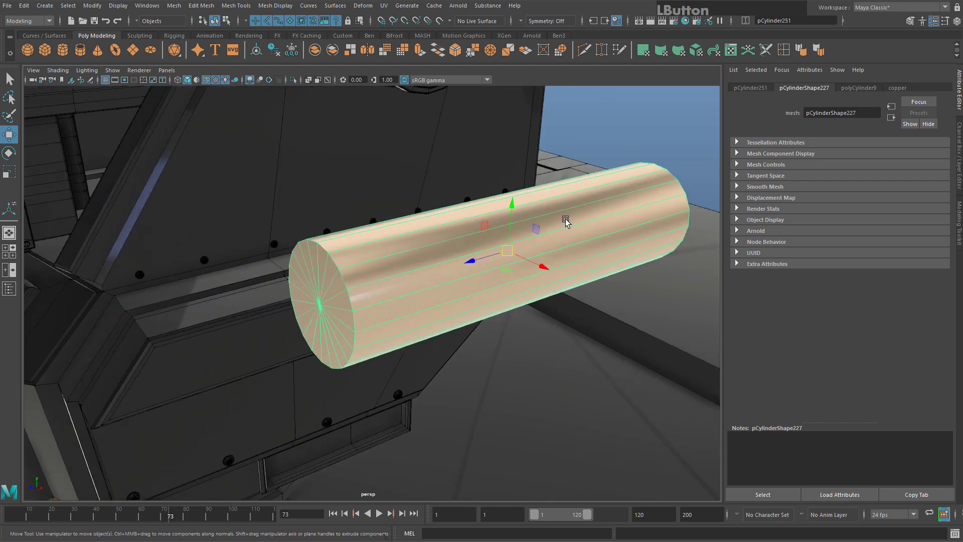
click(859, 88)
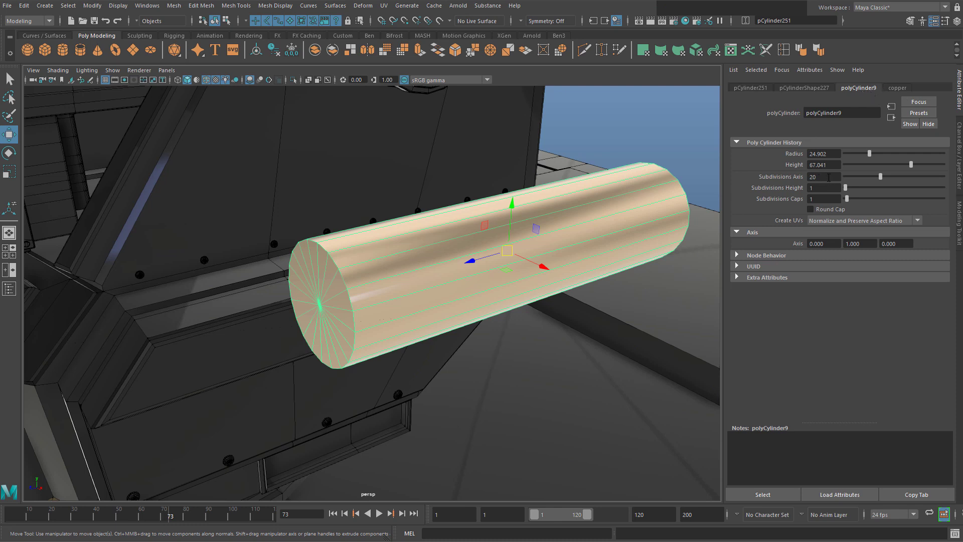
drag(829, 177, 752, 176)
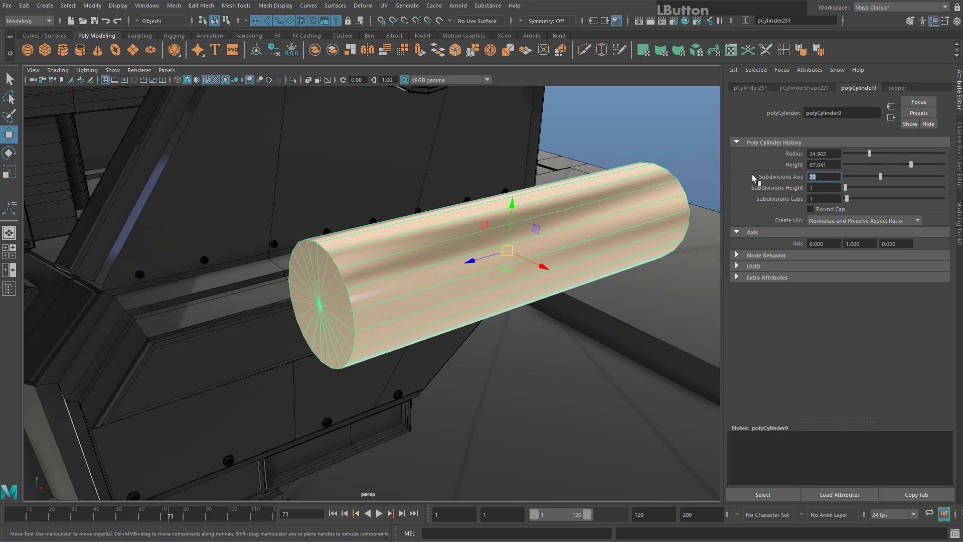
text(12)
Deselect the cylinder, turn off the wireframe on shaded display and inspect the faceted surface
alt+drag(512, 260, 416, 236)
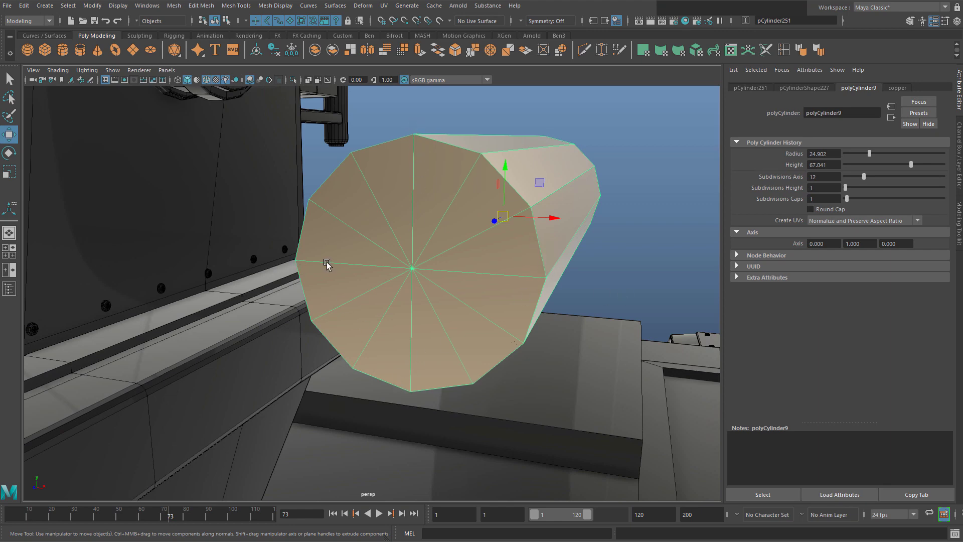
alt+drag(448, 218, 316, 142)
click(382, 146)
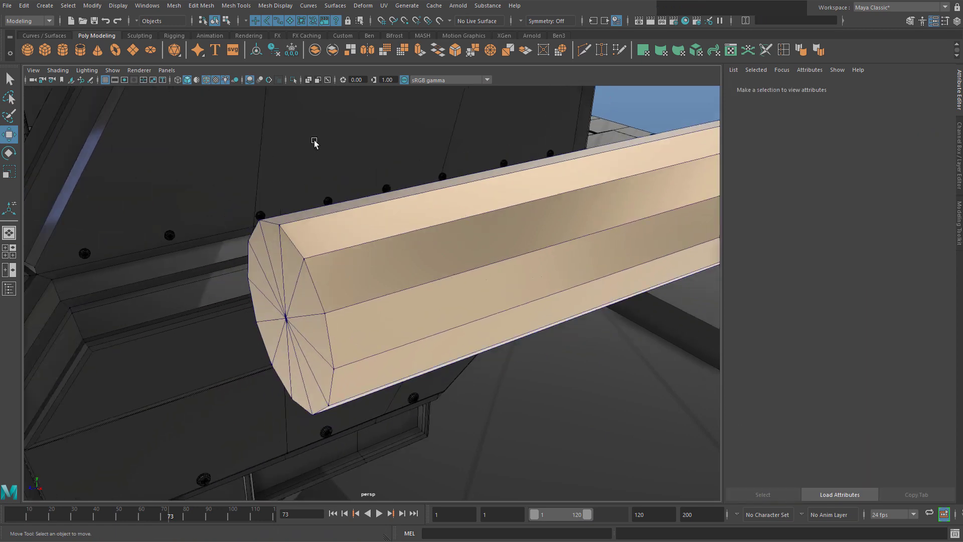
click(207, 81)
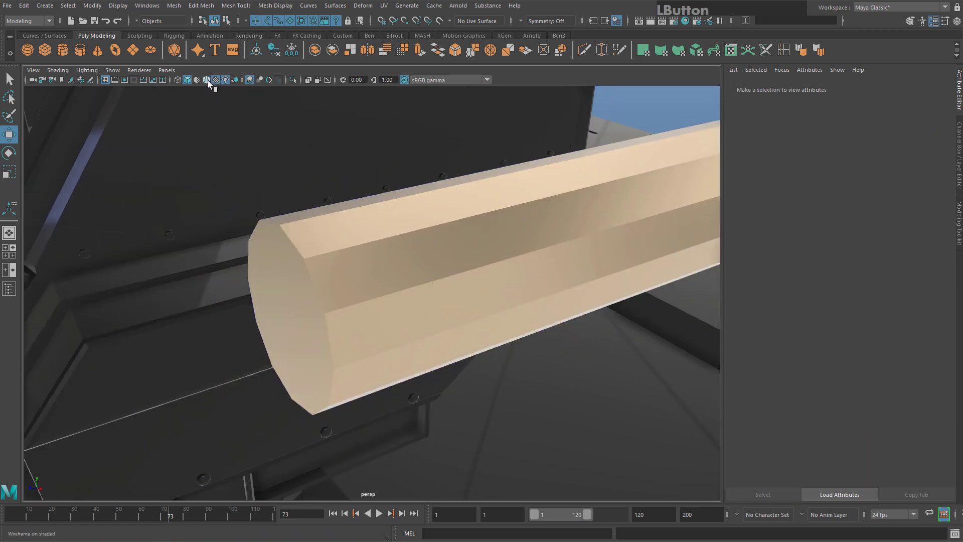
mouse_move(287, 136)
alt+mouse_down()
mouse_move(639, 168)
mouse_move(639, 149)
mouse_move(531, 213)
mouse_move(490, 258)
mouse_move(538, 231)
mouse_move(516, 241)
alt+mouse_up()
scroll(552, 216, up, 4)
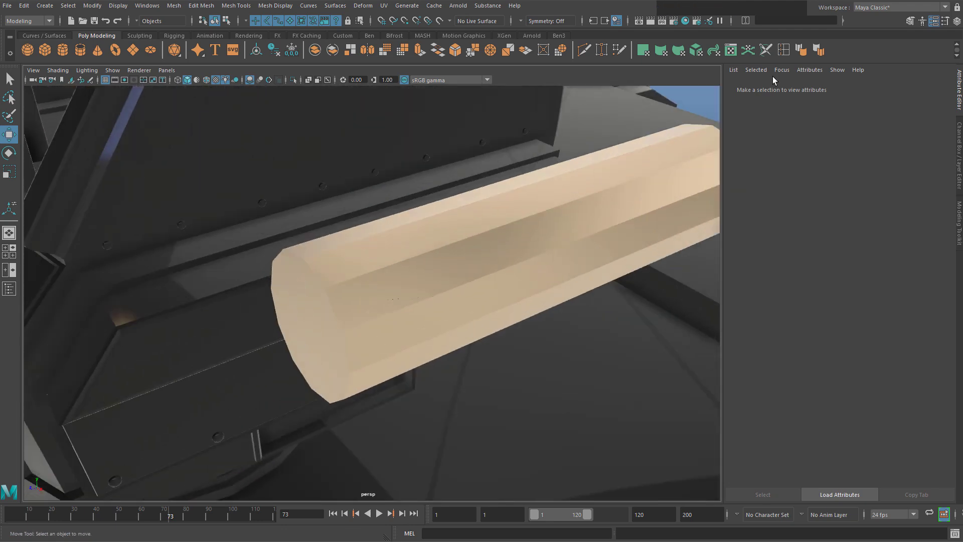
alt+drag(542, 179, 473, 197)
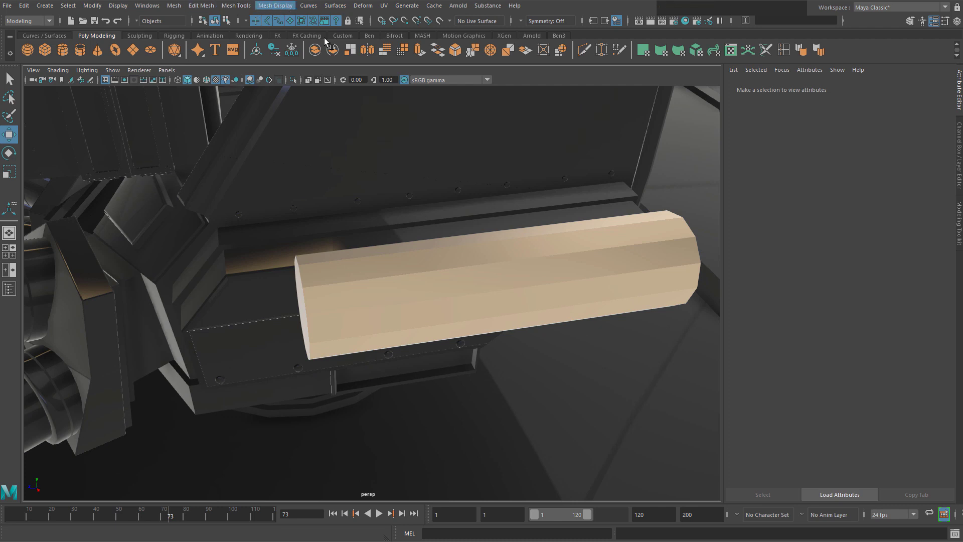
Soften the cylinder's twelve lengthwise side edges while leaving the cap edges hard, and return to object mode
ctrl+shift+click(276, 5)
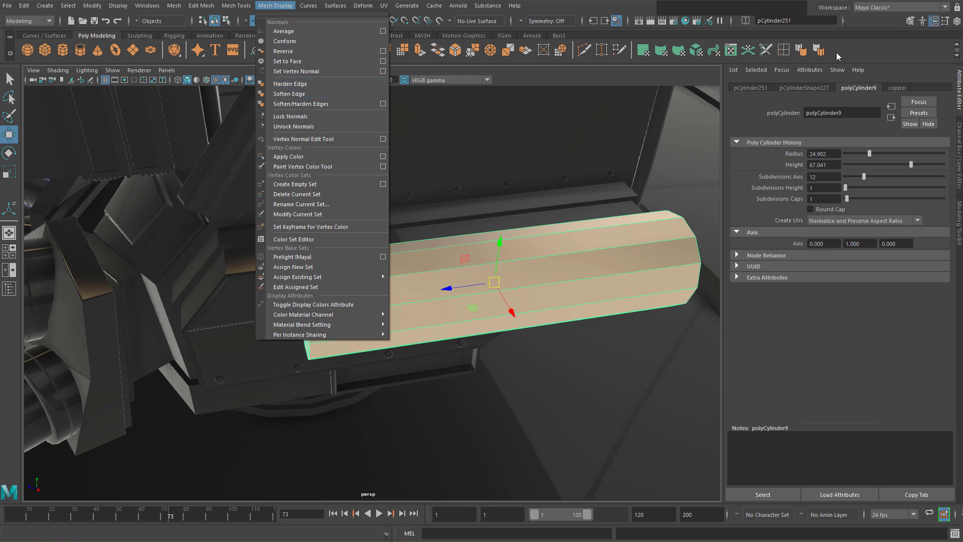
click(852, 46)
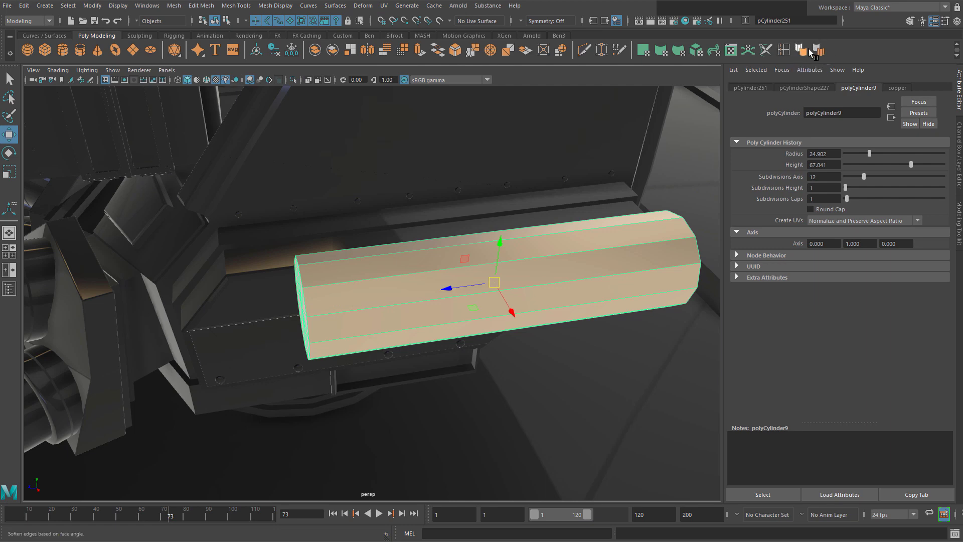
scroll(585, 204, up, 3)
alt+drag(480, 204, 468, 270)
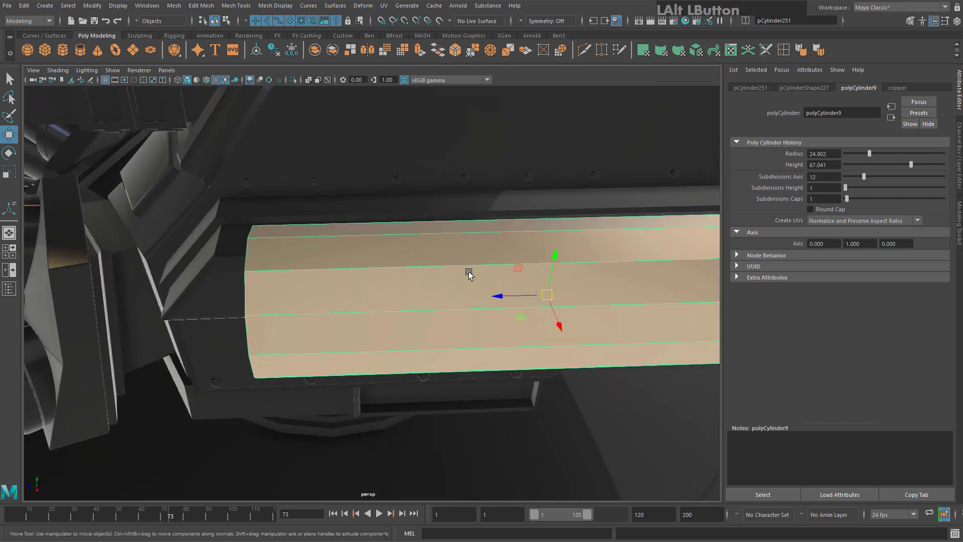
right_drag(469, 272, 467, 241)
drag(441, 131, 471, 416)
alt+drag(471, 416, 451, 290)
alt+middle_drag(451, 291, 552, 242)
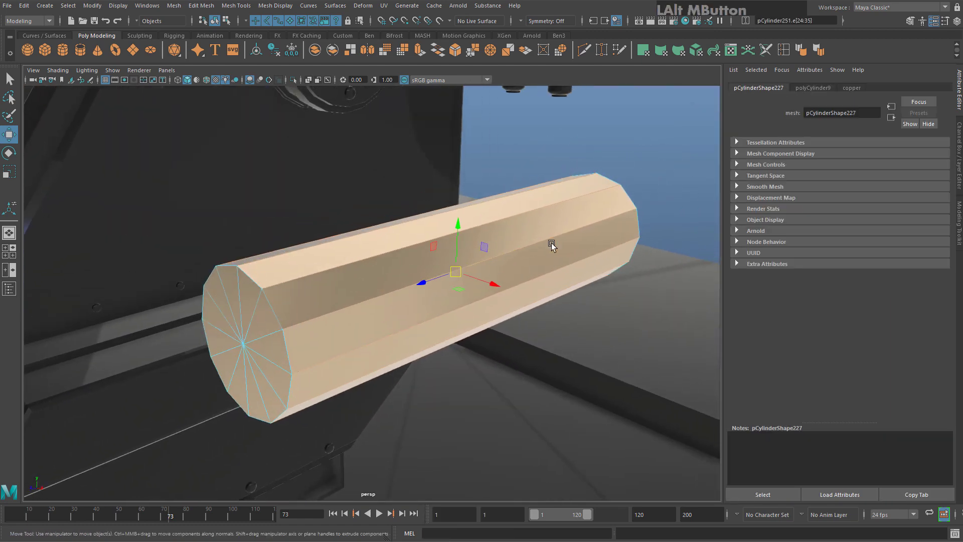
click(801, 51)
right_drag(498, 249, 562, 232)
click(550, 148)
scroll(529, 226, down, 3)
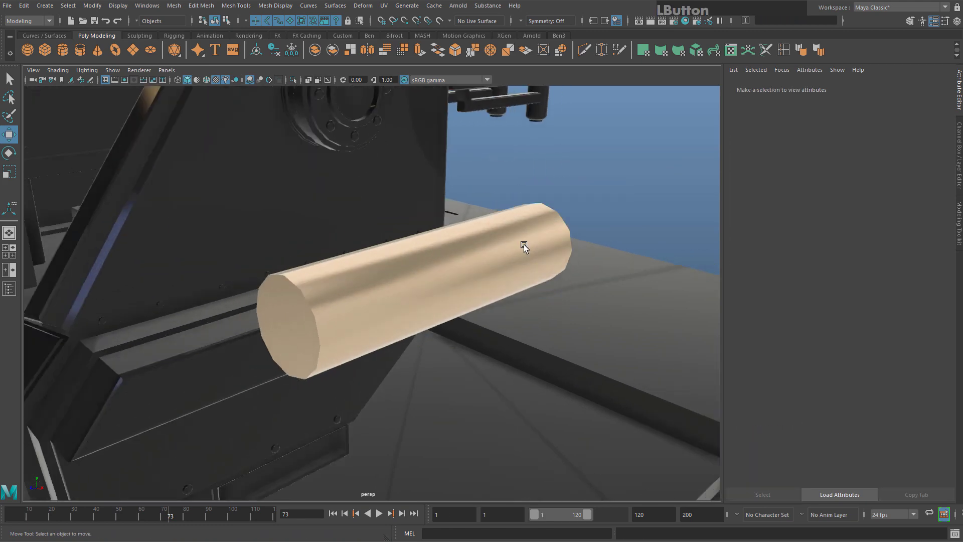
Select the softened cylinder and enable Round Cap in its polyCylinder settings
scroll(523, 247, up, 3)
alt+drag(511, 256, 297, 400)
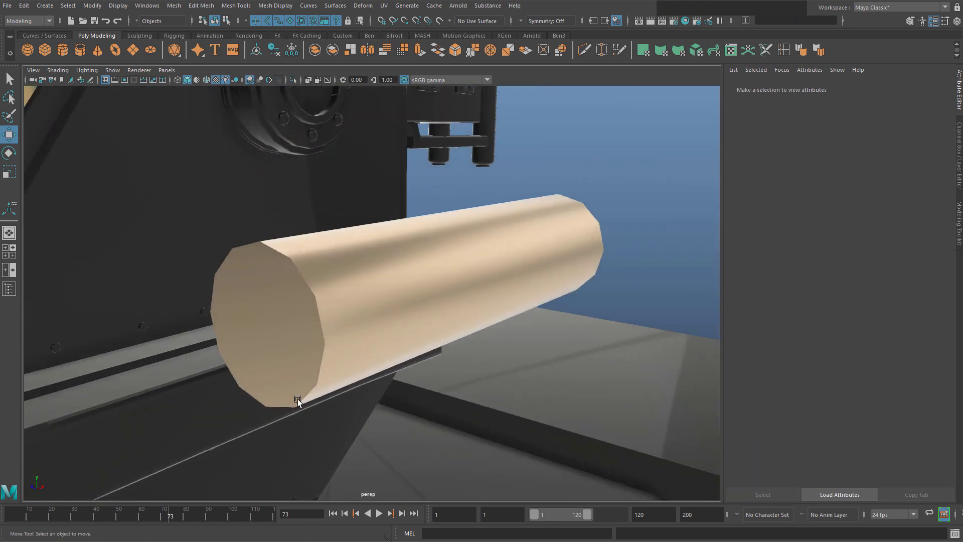
alt+drag(349, 351, 358, 267)
click(357, 267)
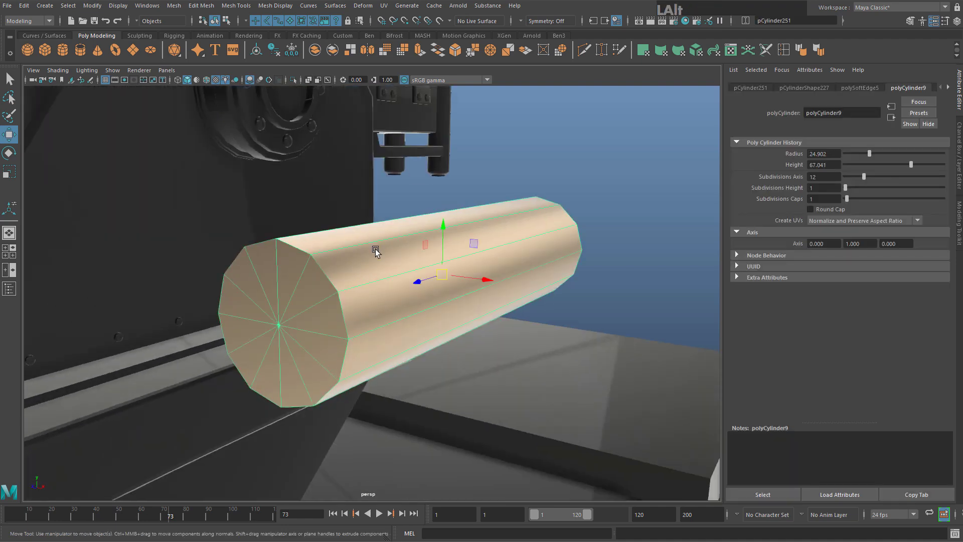
alt+middle_drag(378, 250, 448, 243)
alt+drag(448, 245, 421, 254)
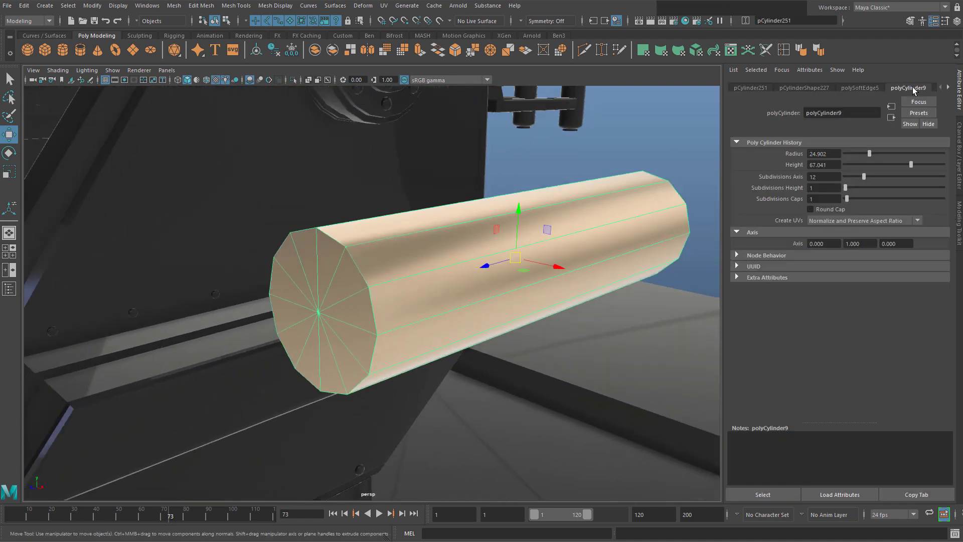
right_click(507, 249)
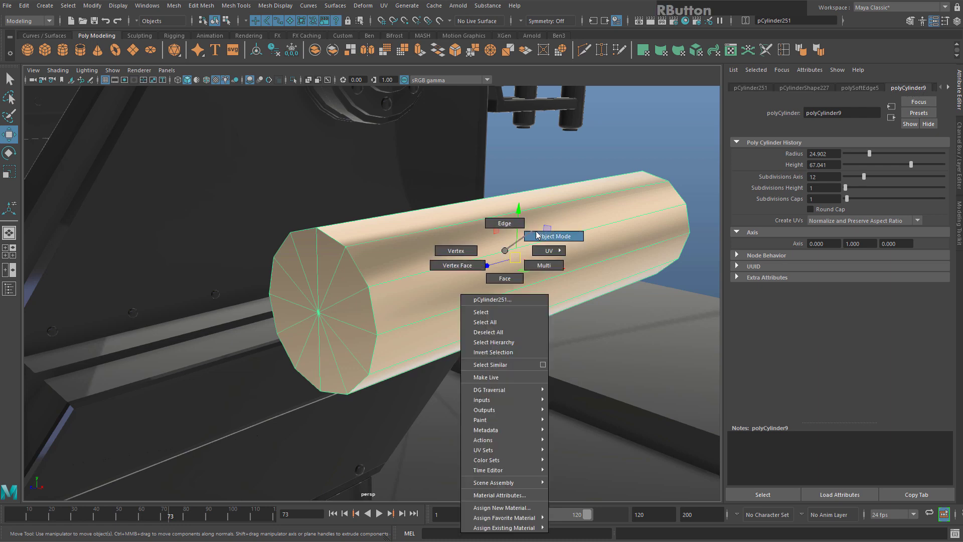
click(905, 87)
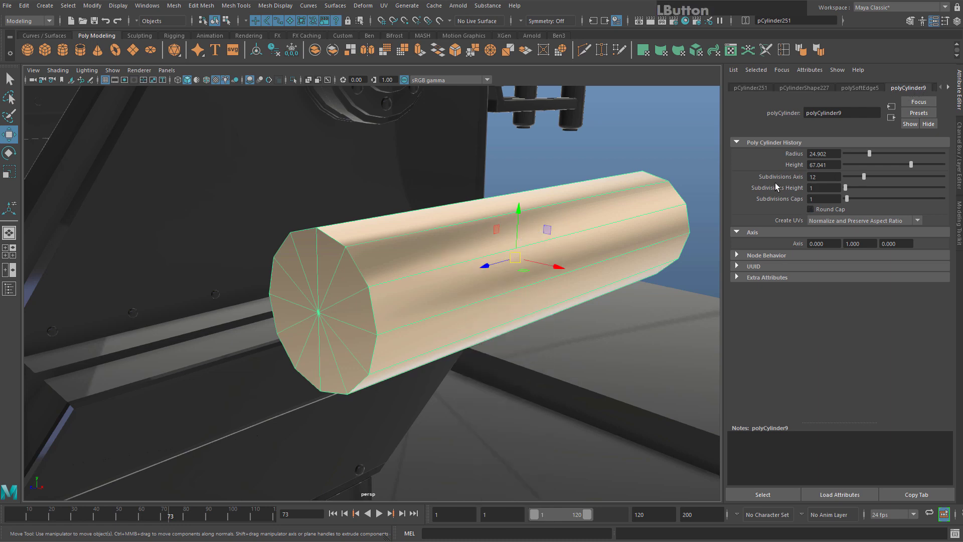
click(811, 210)
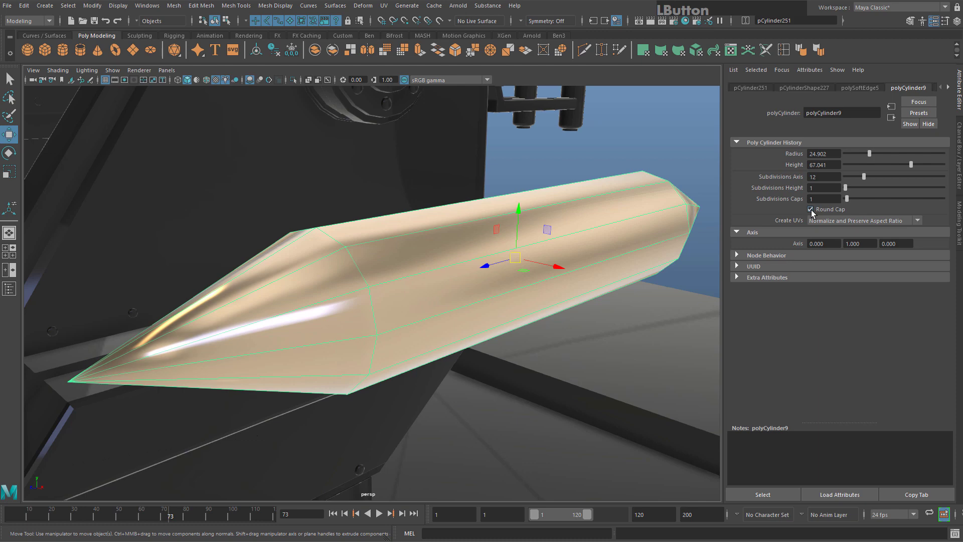
alt+right_drag(637, 229, 544, 256)
alt+drag(544, 256, 520, 257)
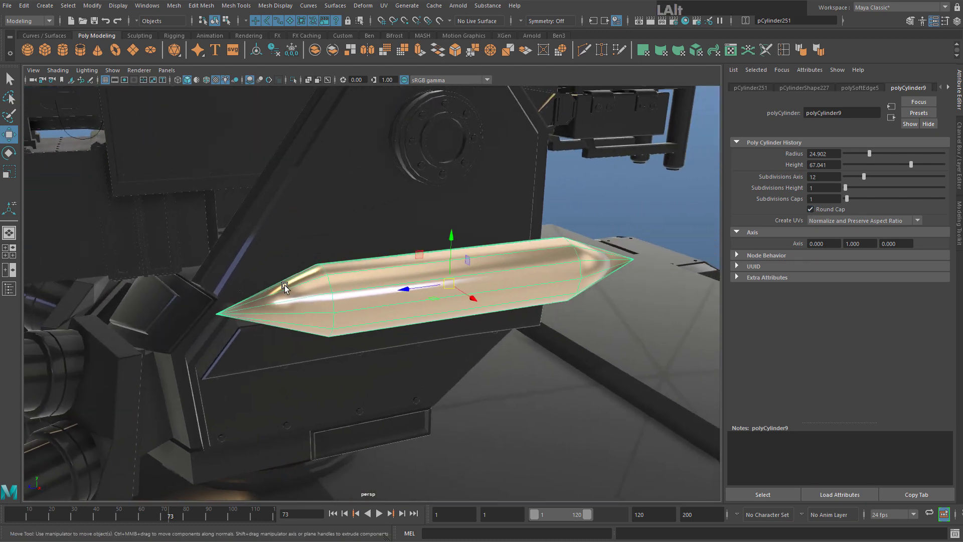
Set the cylinder's Subdivisions Caps to 5
alt+right_drag(285, 286, 338, 260)
alt+middle_drag(201, 275, 310, 265)
alt+middle_drag(422, 280, 408, 280)
mouse_move(390, 280)
alt+mouse_down()
mouse_move(413, 282)
mouse_move(404, 279)
alt+mouse_up()
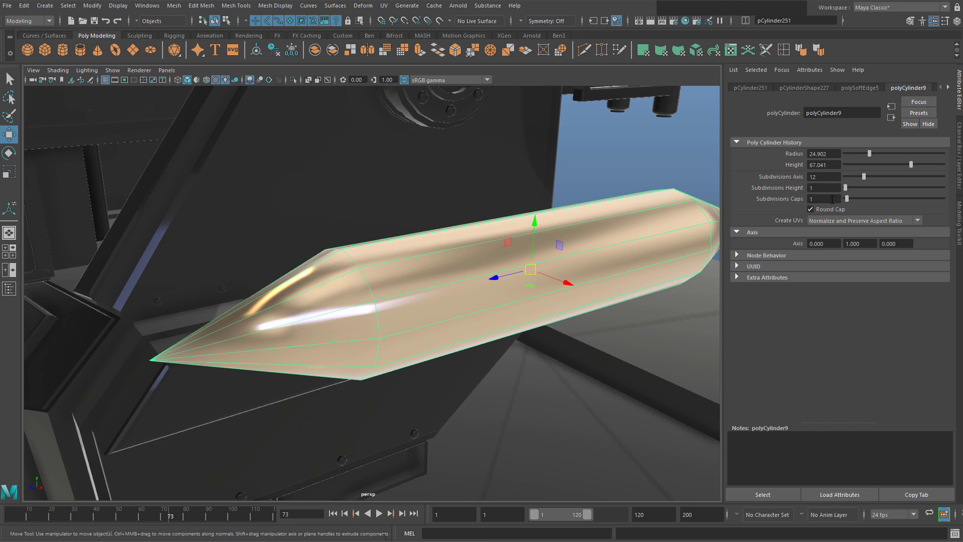
drag(848, 201, 856, 202)
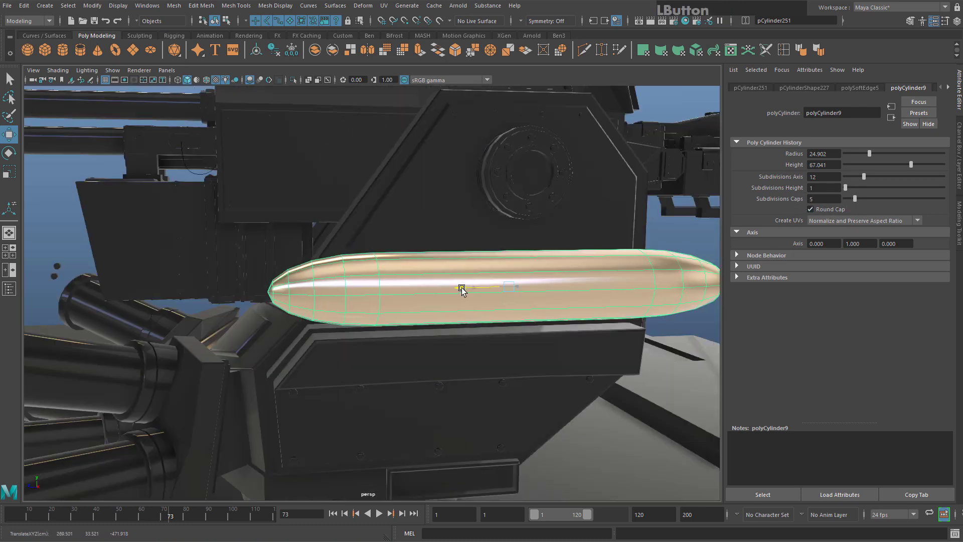
Scale the cylinder down along its length so both caps become rounder
key(r)
drag(508, 287, 489, 303)
key(ctrl+z)
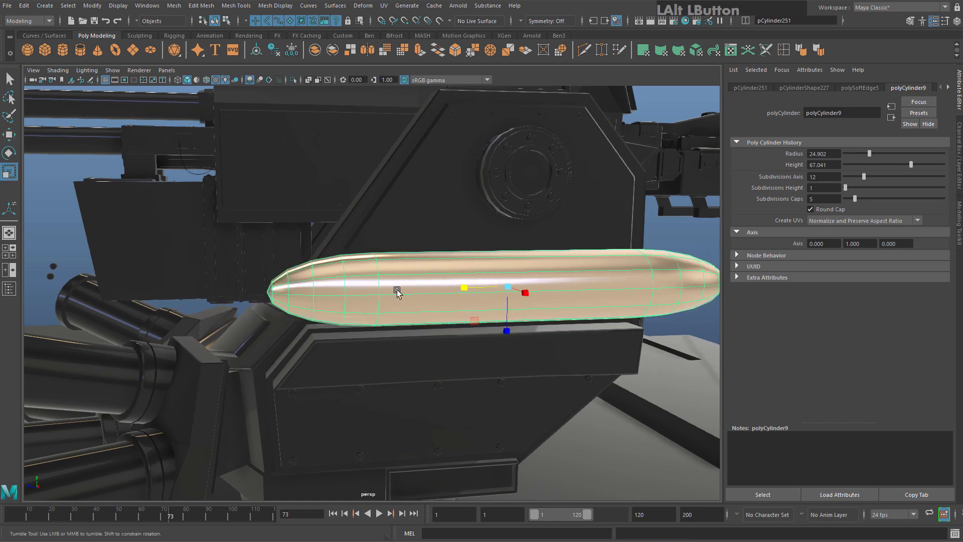
alt+drag(396, 290, 520, 295)
alt+scroll(538, 291, down, 3)
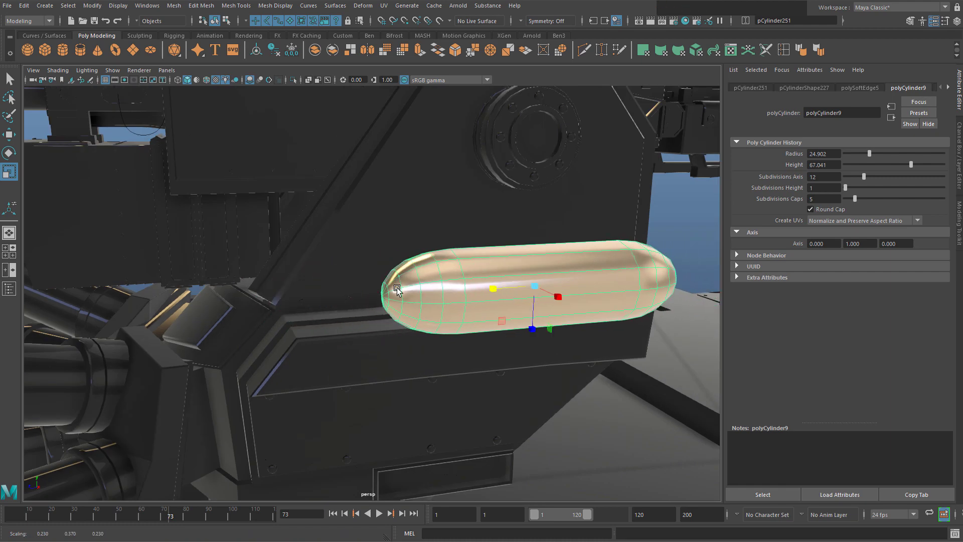
Move the rear cap's vertices away from the front cap to lengthen the straight body, and return to object mode
alt+middle_drag(519, 294, 467, 263)
right_click(467, 262)
right_drag(466, 263, 418, 262)
alt+drag(419, 262, 477, 296)
right_drag(477, 275, 427, 277)
drag(600, 356, 489, 233)
key(w)
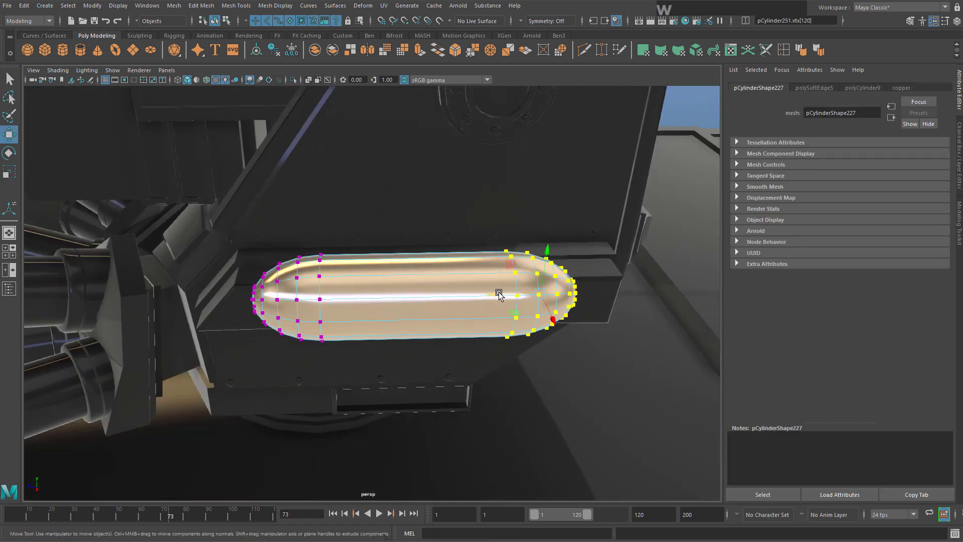
drag(497, 297, 615, 282)
right_drag(431, 269, 468, 255)
click(331, 297)
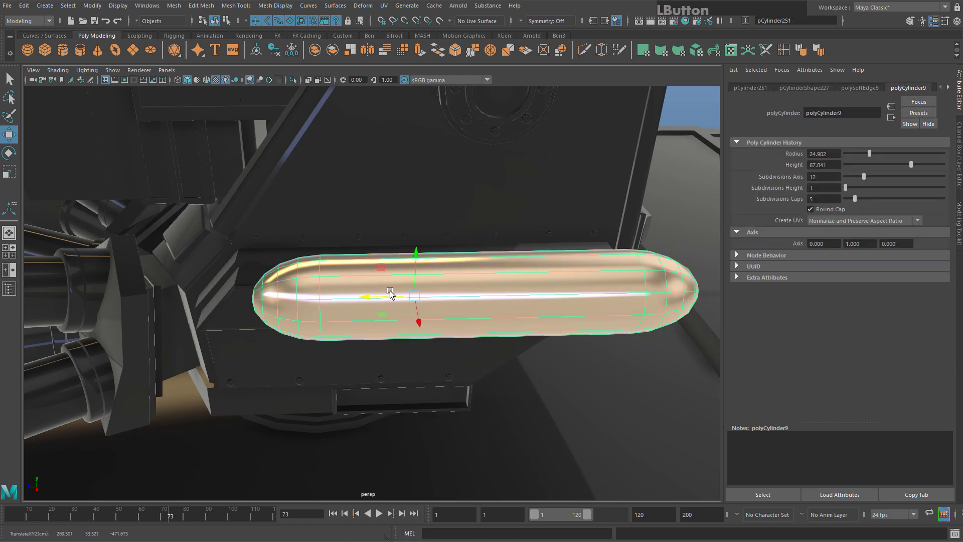
Scale the whole cylinder up along its length to give the caps a more pointed profile
key(r)
drag(366, 295, 333, 300)
alt+drag(387, 267, 408, 275)
alt+middle_drag(408, 275, 445, 294)
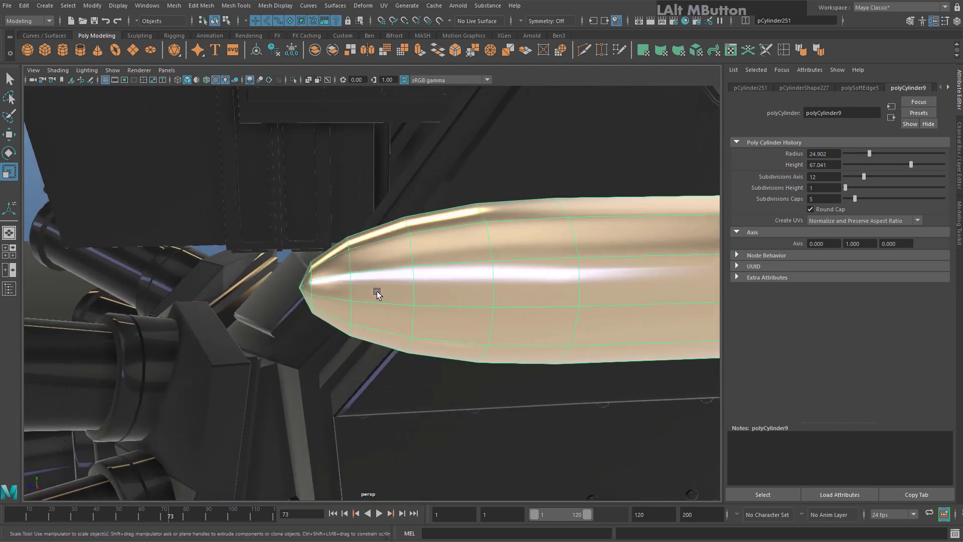
Show the cylinder in a full-size side view and switch it to vertex editing
right_drag(377, 291, 354, 290)
key(space)
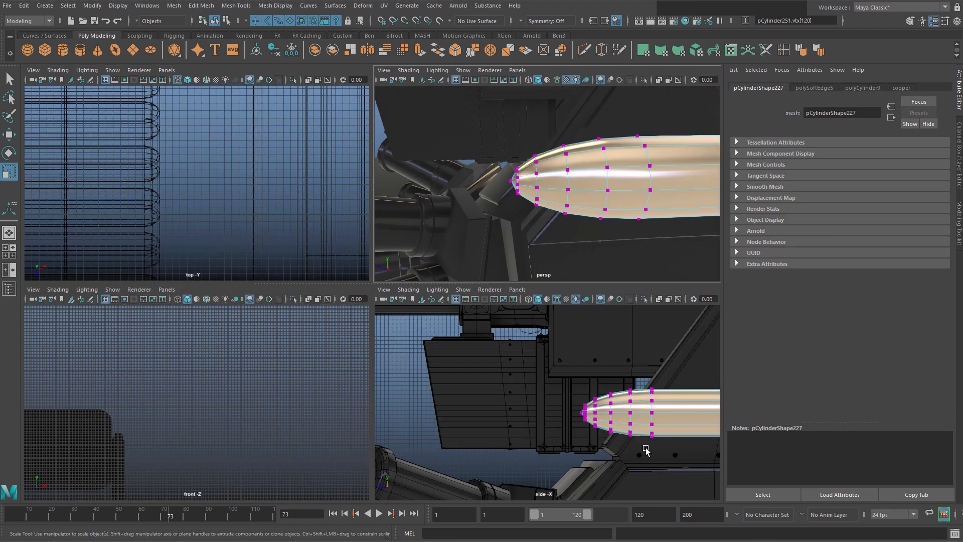
key(space)
key(space)
right_drag(596, 171, 640, 150)
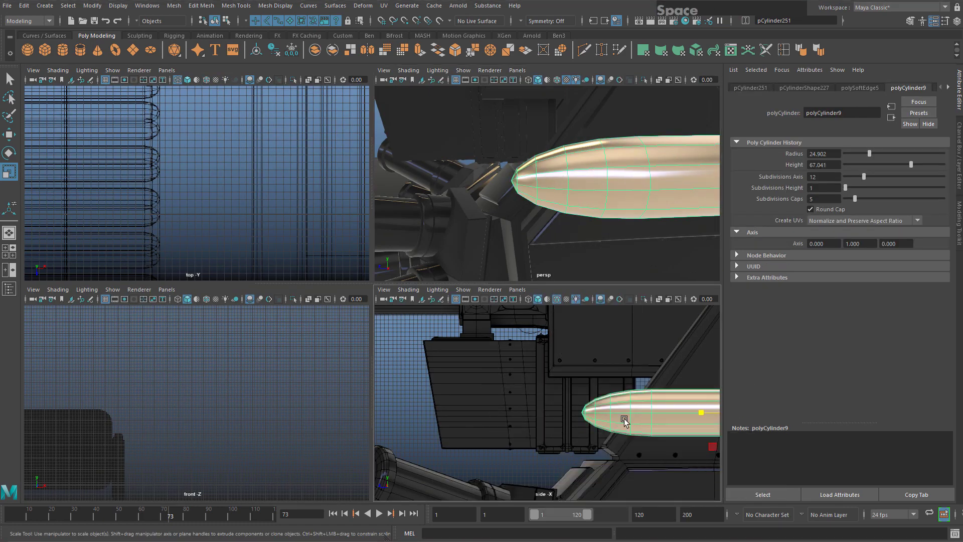
key(space)
key(f)
alt+middle_drag(319, 305, 329, 281)
right_drag(329, 281, 453, 309)
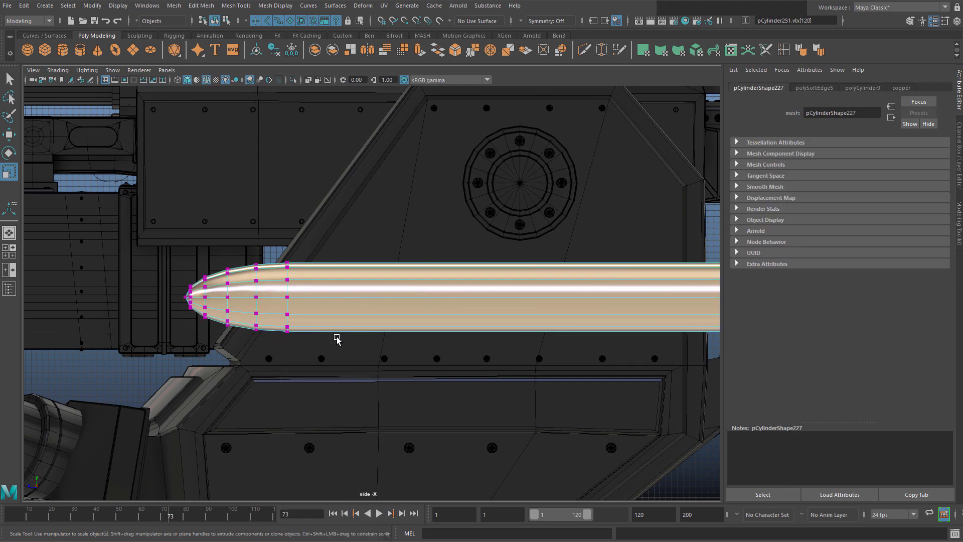
Select all of the cylinder's vertices and frame its front cap closely in the side view
key(f)
scroll(421, 373, down, 10)
click(564, 410)
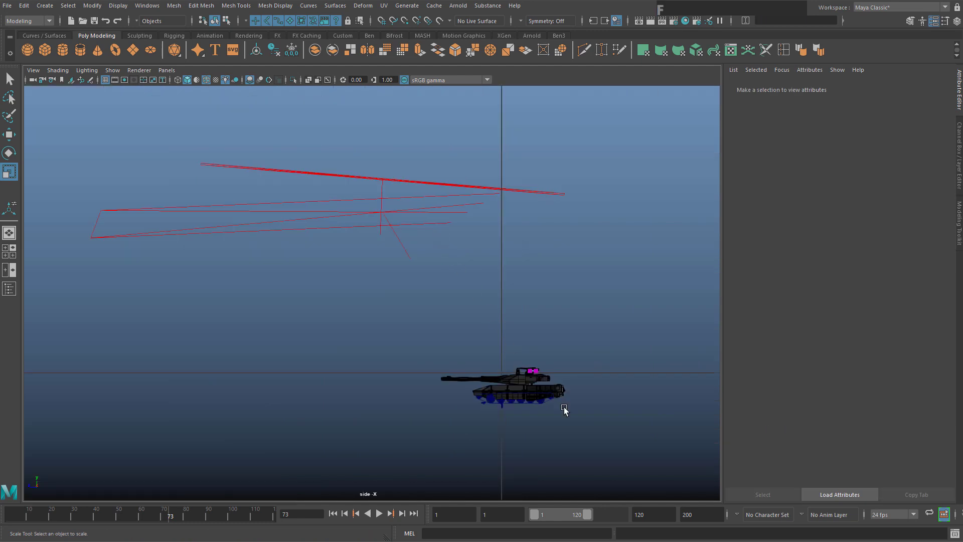
drag(567, 353, 660, 447)
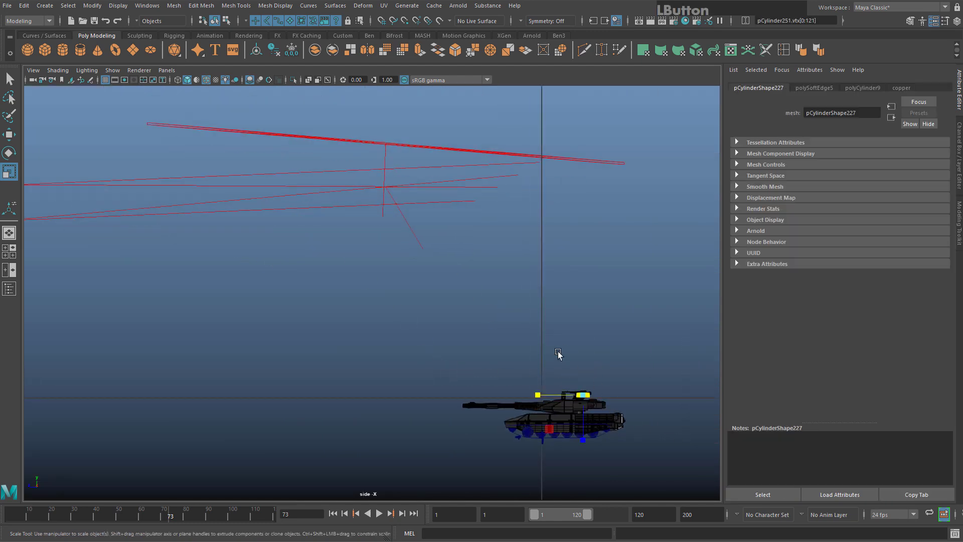
key(f)
scroll(273, 271, up, 8)
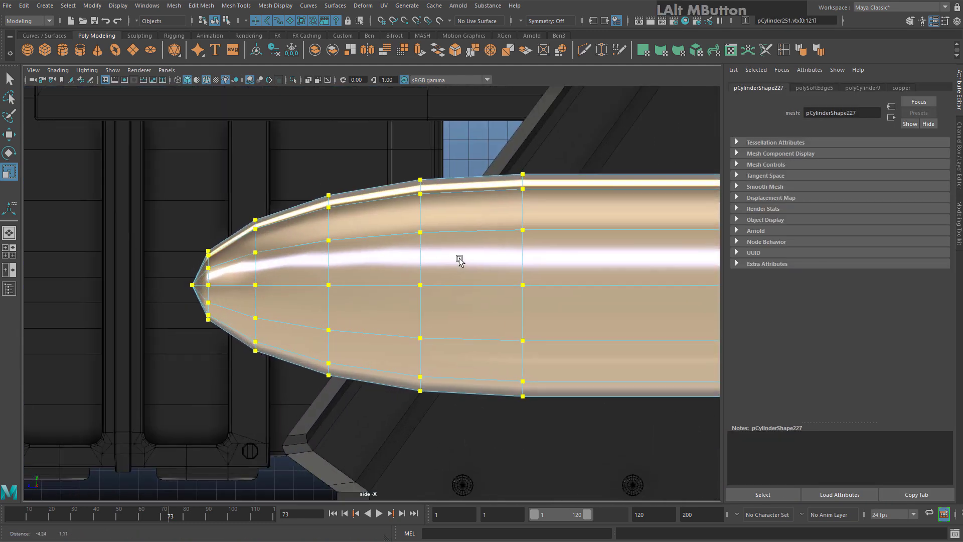
scroll(194, 239, up, 2)
Select the front tip vertex with its first ring and scale them down uniformly to sharpen the tip
drag(173, 223, 250, 390)
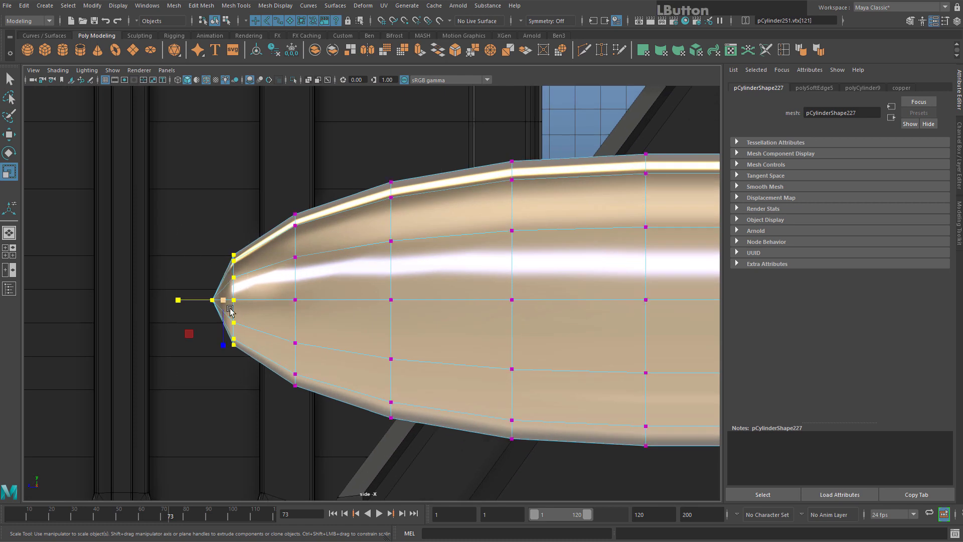
alt+middle_drag(208, 299, 363, 325)
scroll(430, 338, up, 3)
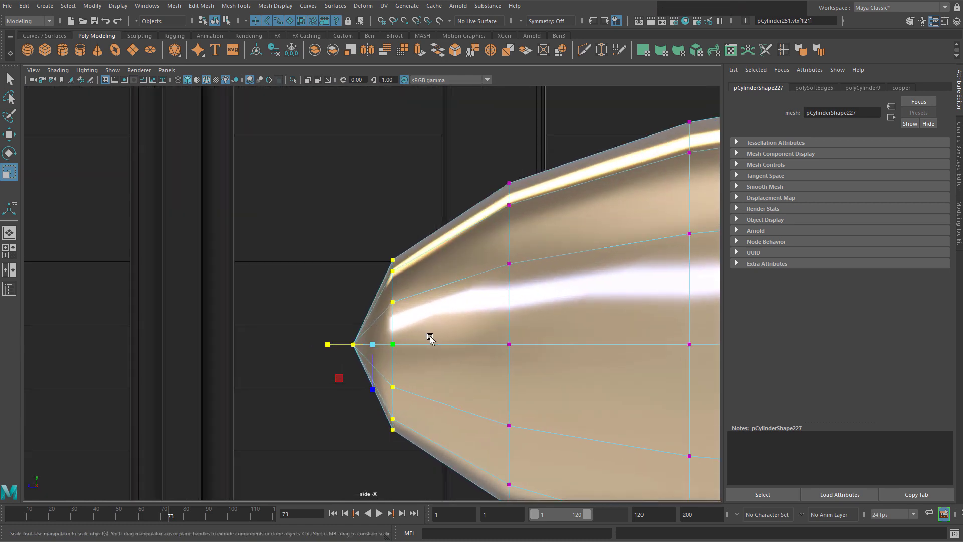
key(r)
drag(378, 347, 354, 330)
scroll(352, 336, down, 2)
key(w)
scroll(354, 330, down, 2)
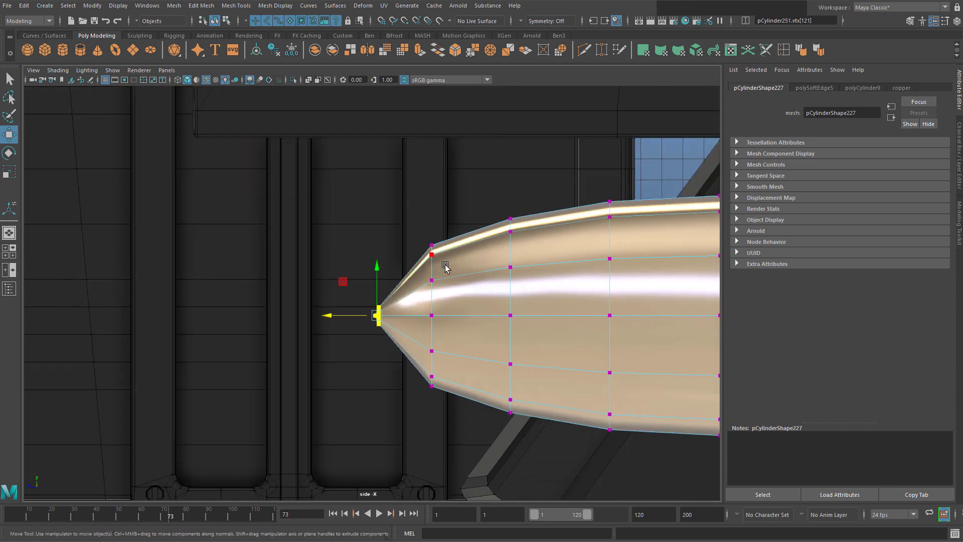
Select the second vertex ring of the front cap and scale it down slightly
alt+middle_drag(384, 325, 228, 304)
key(r)
drag(248, 201, 302, 388)
key(r)
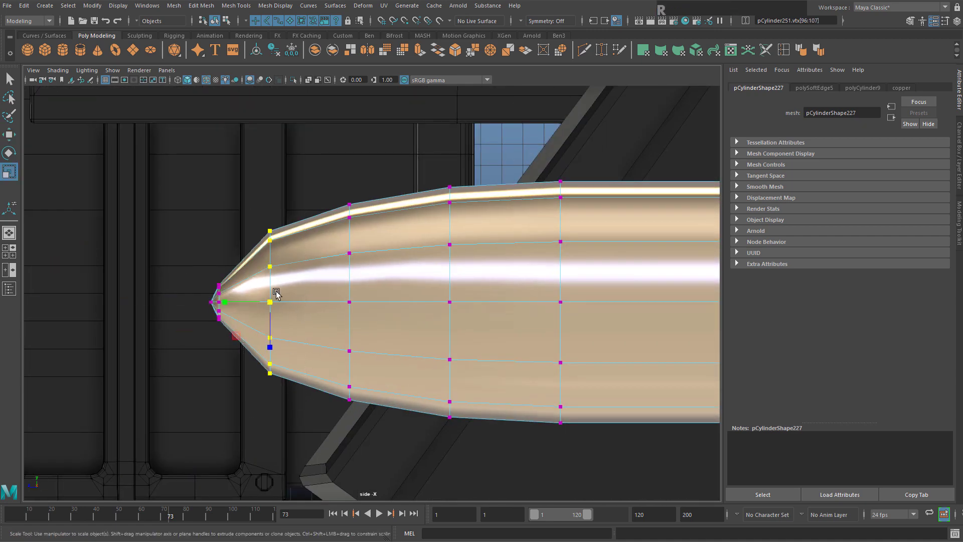
drag(272, 303, 266, 305)
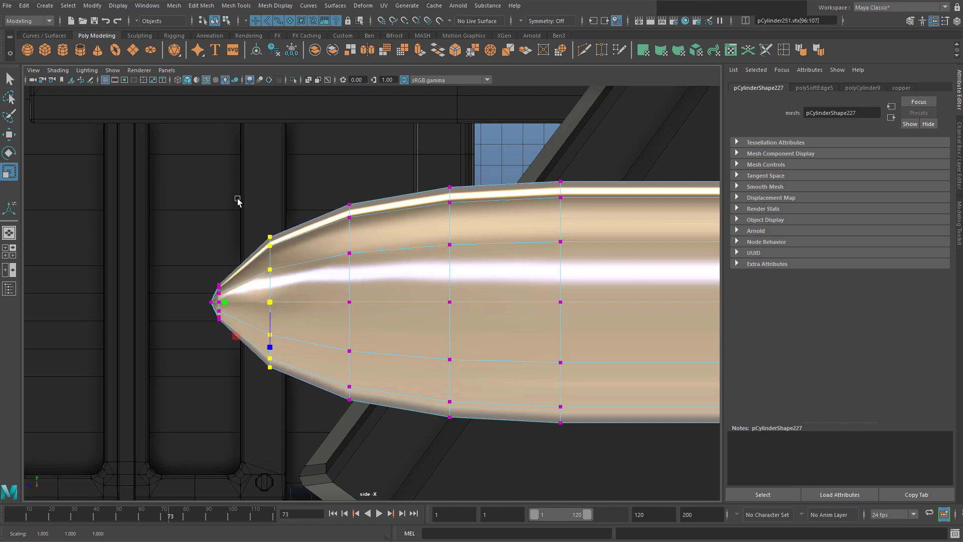
Try scaling the second ring along the vertical axis only, check the distortion in perspective, and undo it
drag(238, 198, 279, 427)
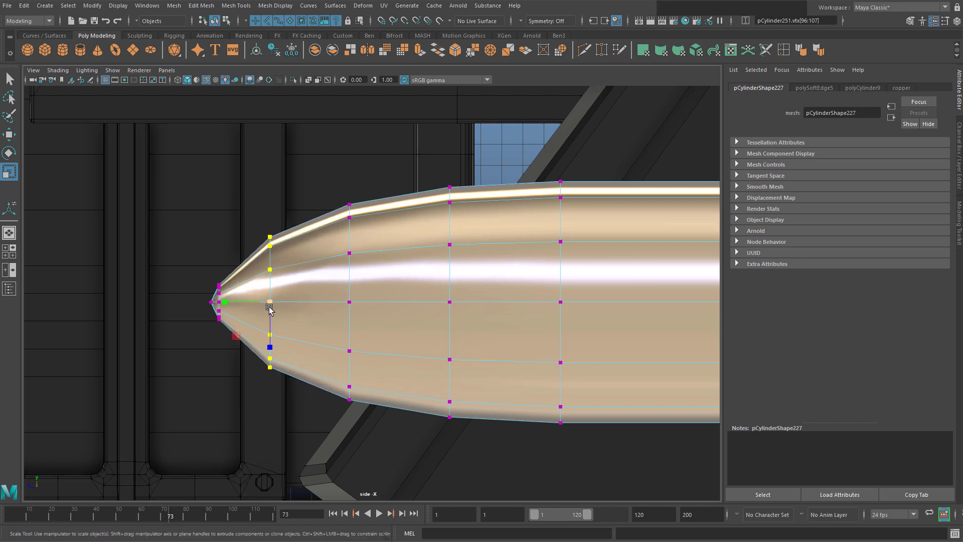
scroll(277, 317, up, 5)
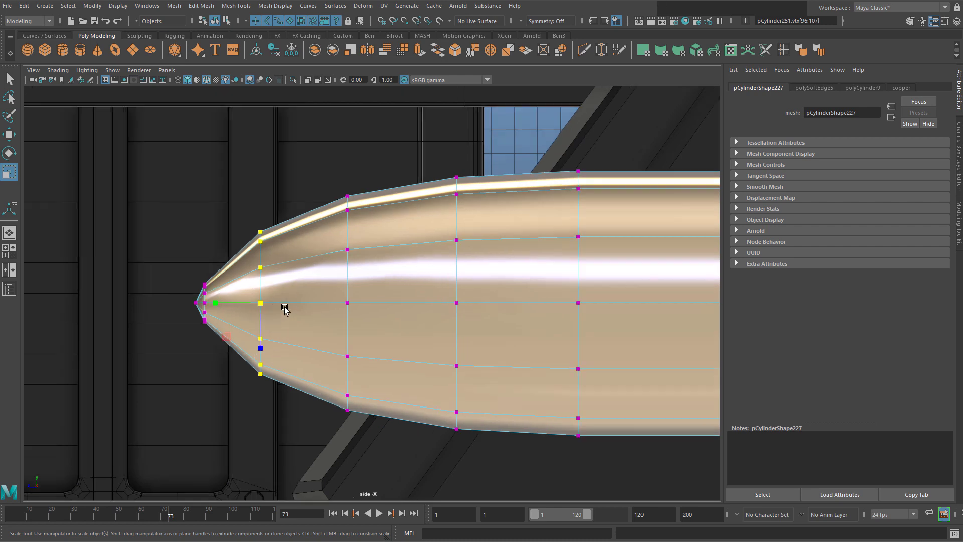
alt+middle_drag(286, 307, 345, 304)
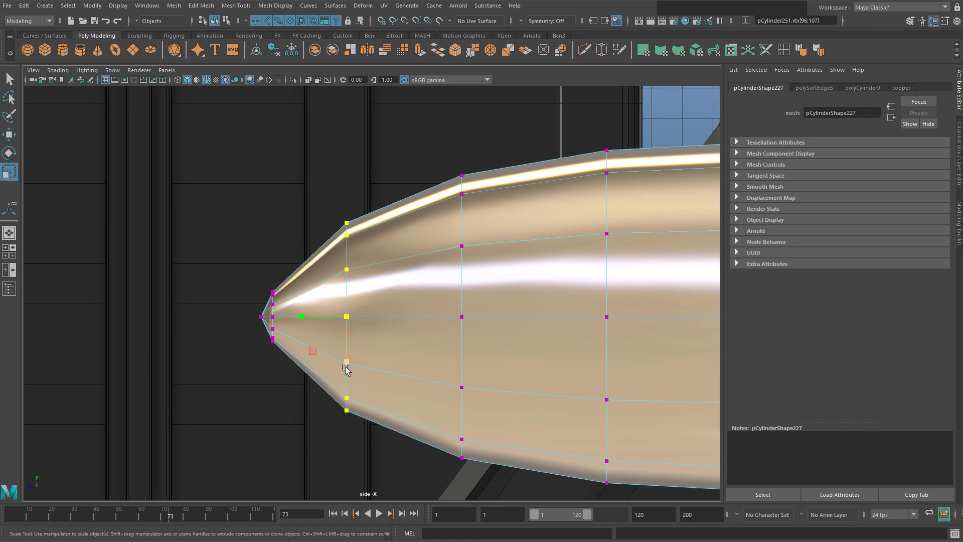
drag(347, 363, 345, 423)
key(space)
key(space)
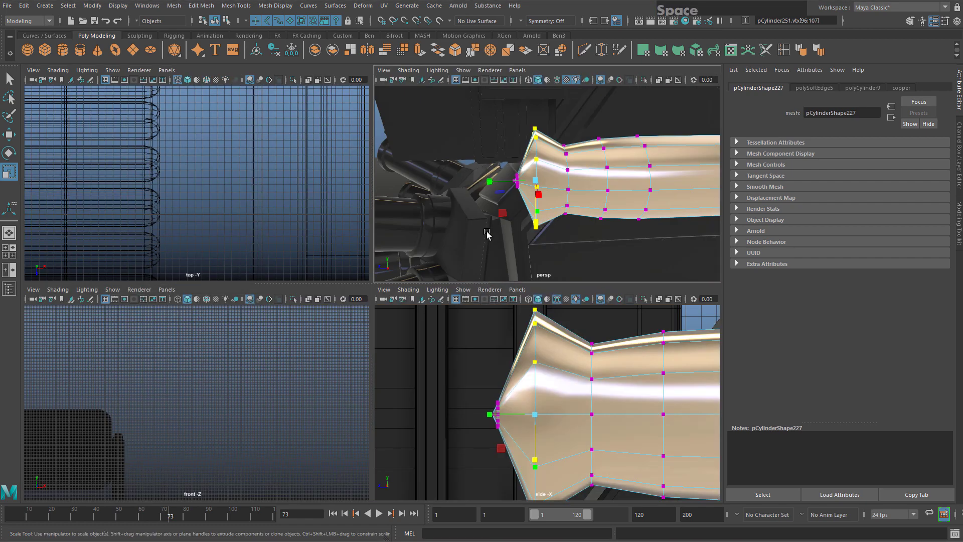
mouse_move(489, 232)
alt+mouse_down()
mouse_move(514, 325)
mouse_move(504, 306)
mouse_move(522, 284)
mouse_move(504, 384)
alt+mouse_up()
key(ctrl+z)
key(ctrl+z)
mouse_move(505, 267)
mouse_down()
mouse_move(521, 262)
mouse_move(501, 266)
mouse_up()
key(space)
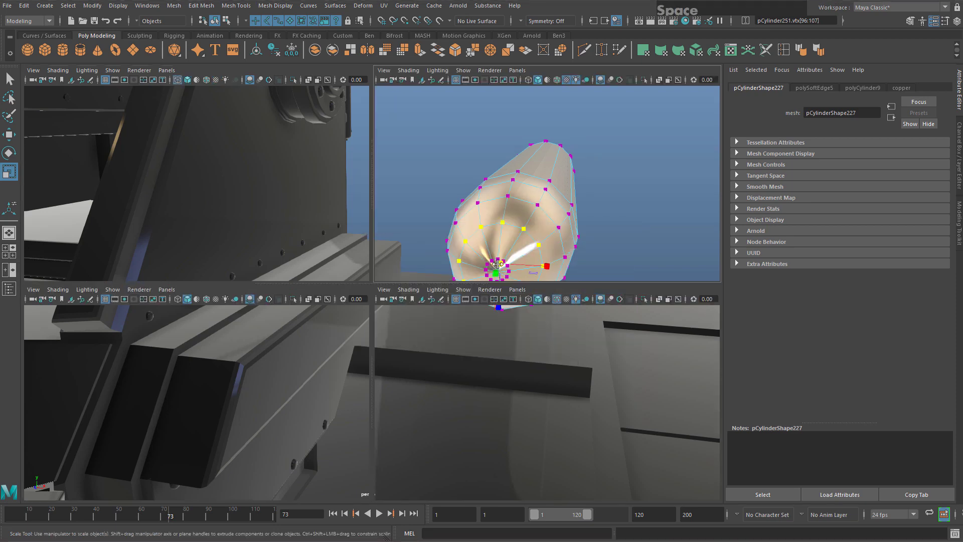
key(space)
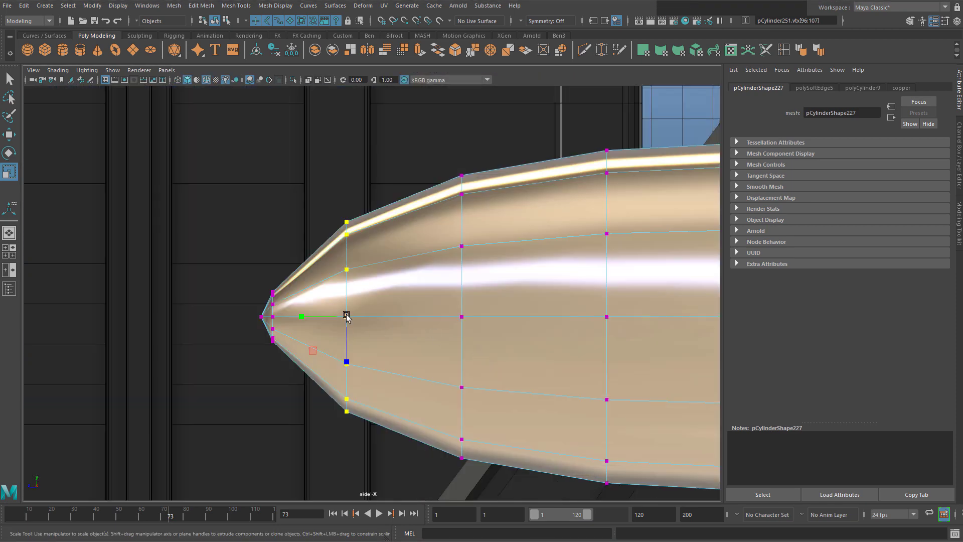
Move the second and third rings of the front cap toward the tip and scale them down to taper the nose
key(w)
drag(361, 318, 316, 316)
key(r)
drag(422, 120, 533, 482)
scroll(433, 343, down, 1)
drag(447, 312, 400, 322)
key(w)
key(r)
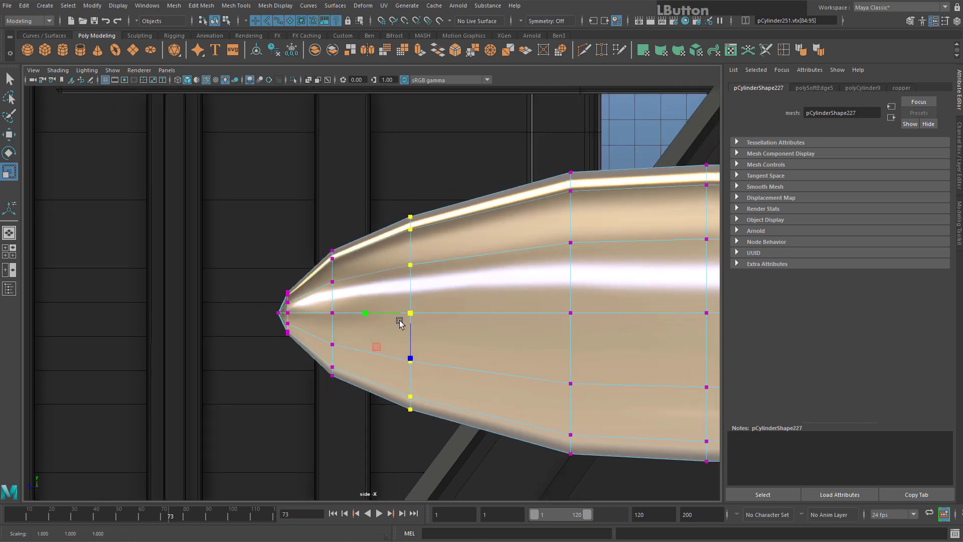
Select the fourth ring of the front cap and scale it down slightly to smooth the taper into the body
scroll(511, 288, down, 1)
alt+middle_drag(511, 288, 398, 288)
drag(381, 155, 464, 523)
key(r)
drag(430, 309, 422, 313)
scroll(436, 309, down, 2)
scroll(436, 308, down, 5)
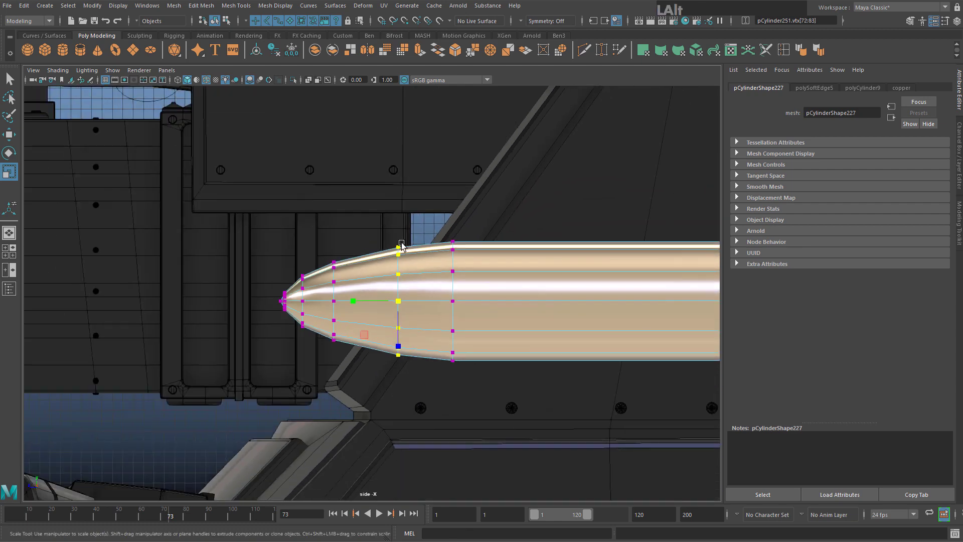
scroll(441, 288, up, 1)
alt+middle_drag(441, 288, 332, 295)
scroll(331, 294, up, 4)
drag(266, 314, 271, 315)
Return to object mode and inspect the tapered cylinder in the full-size perspective view
right_drag(288, 306, 343, 273)
key(space)
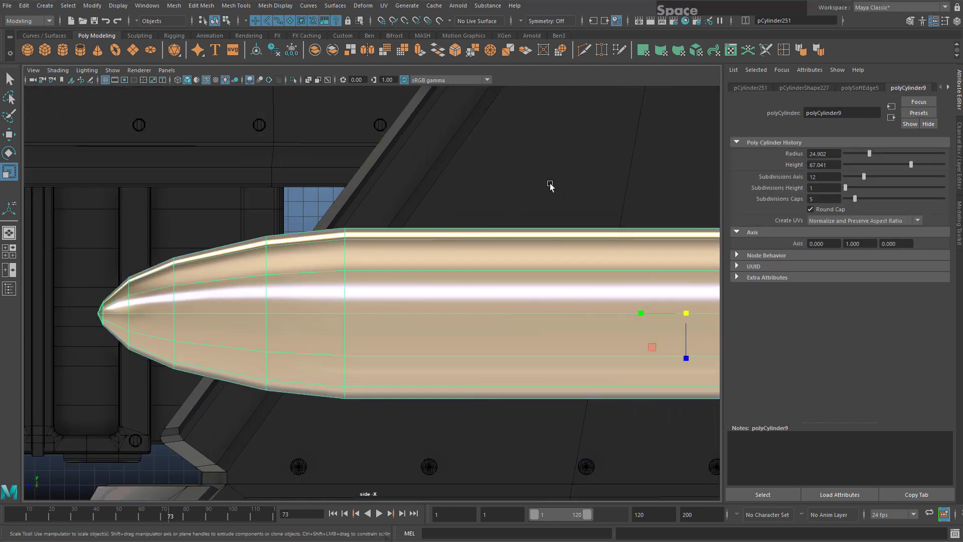
key(space)
key(space)
alt+drag(538, 247, 426, 267)
alt+middle_drag(426, 267, 452, 277)
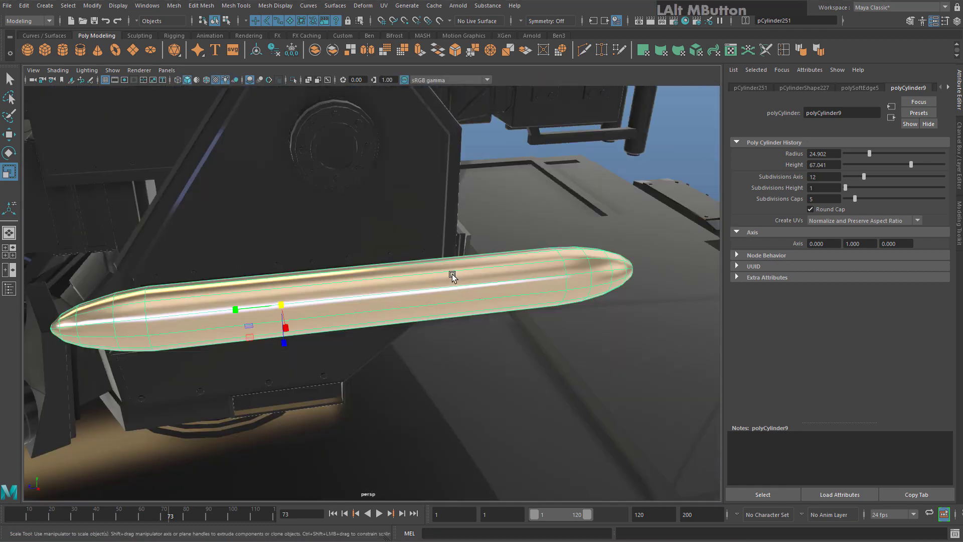
alt+middle_drag(348, 285, 423, 272)
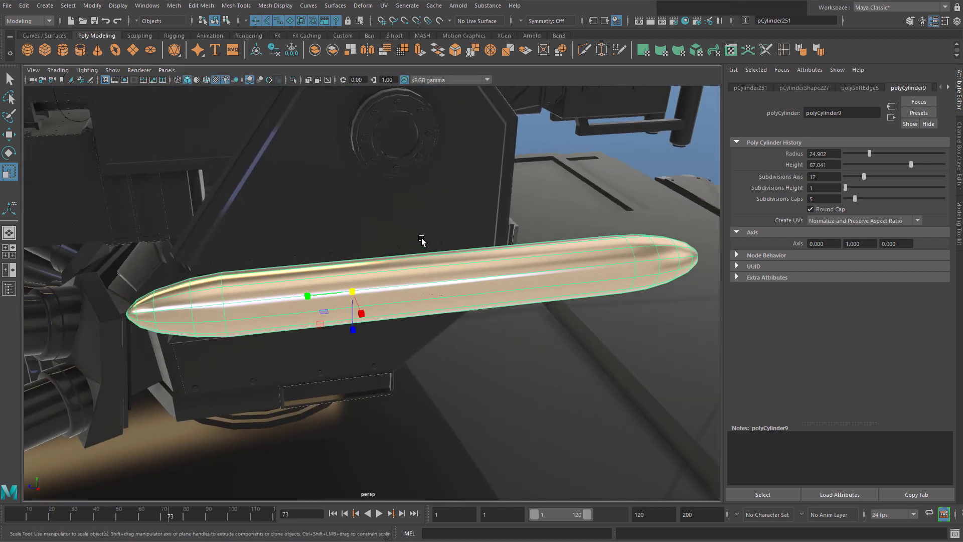
Select the faces of the cylinder's rear cap and delete them
right_drag(453, 275, 452, 302)
alt+middle_drag(692, 246, 423, 270)
alt+drag(423, 270, 408, 272)
drag(504, 198, 389, 353)
key(Delete)
Insert an edge loop around the cylinder body just behind the tapered nose with the Multi-Cut tool
alt+drag(495, 262, 370, 267)
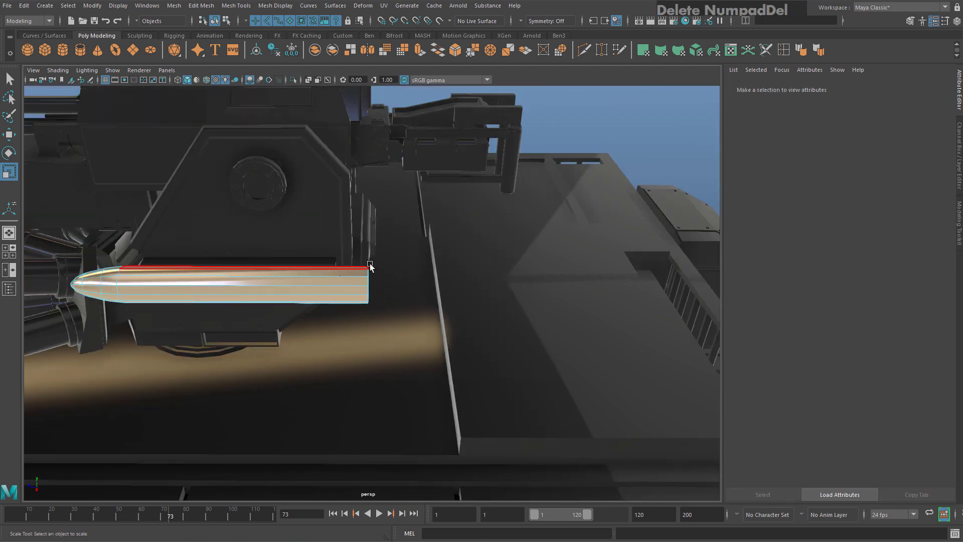
mouse_move(370, 266)
alt+middle_down()
mouse_move(352, 266)
mouse_move(374, 267)
alt+middle_up()
scroll(351, 271, up, 4)
scroll(269, 279, up, 1)
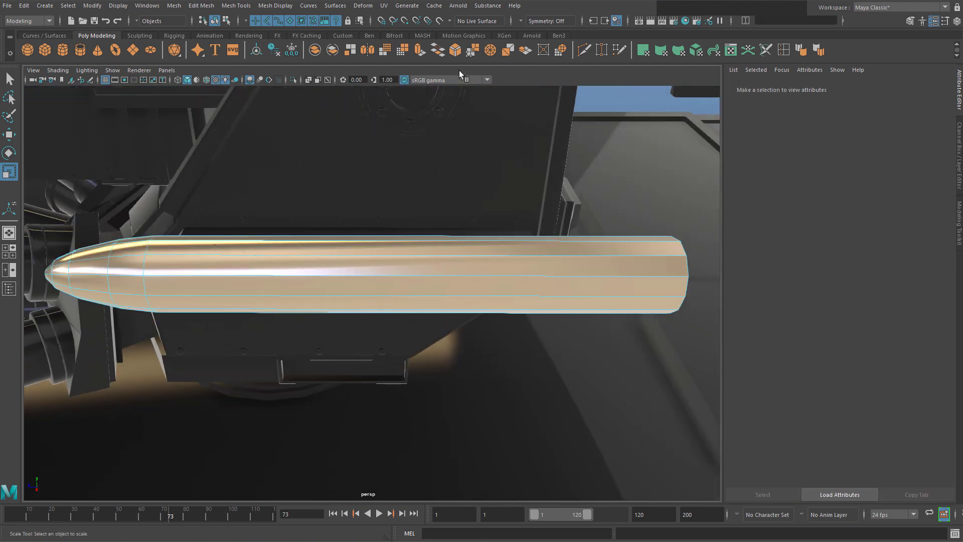
click(584, 51)
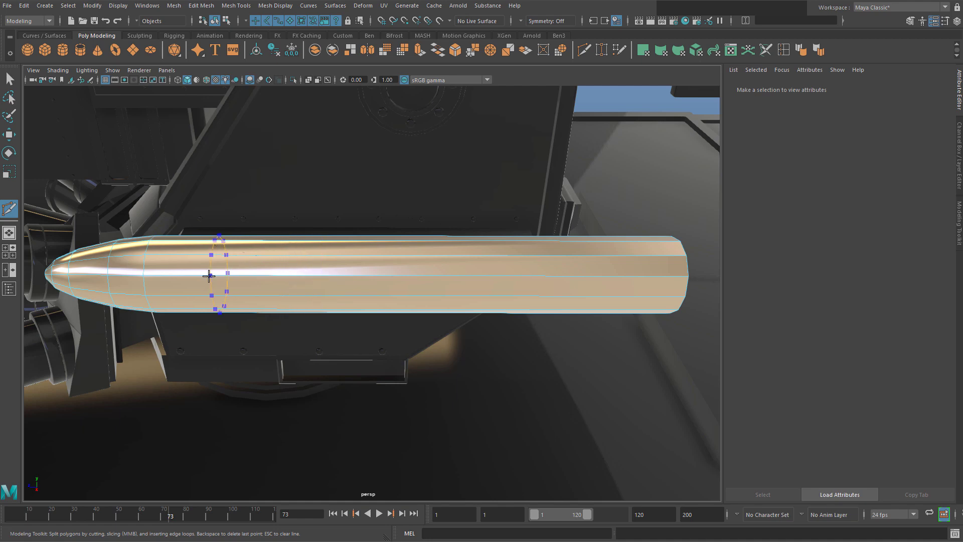
ctrl+click(234, 275)
mouse_move(333, 253)
alt+middle_down()
mouse_move(398, 261)
mouse_move(327, 259)
alt+middle_up()
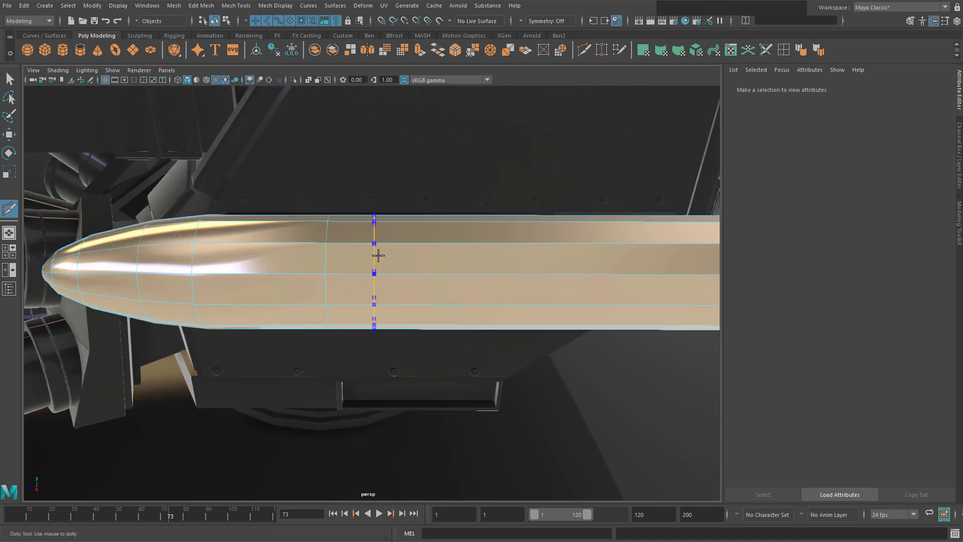
scroll(323, 241, down, 5)
scroll(322, 240, up, 4)
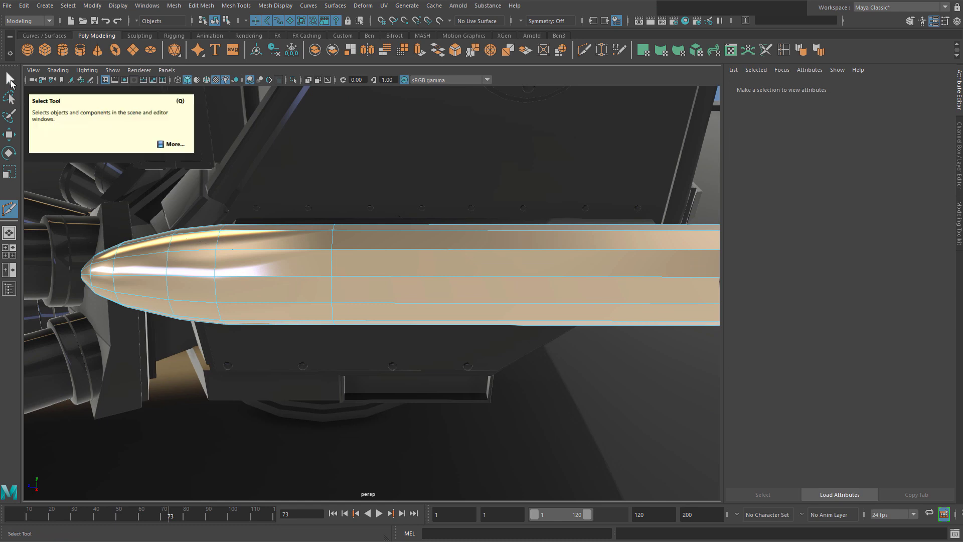
Select the ring of long cylinder faces behind the inserted edge loop and extract them from the nose as a separate casing
right_drag(446, 255, 447, 277)
click(435, 277)
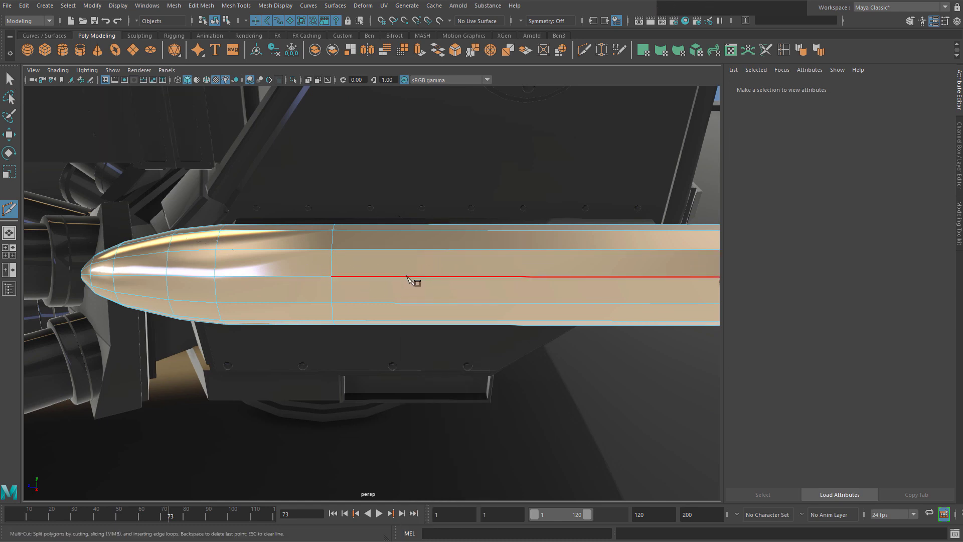
key(q)
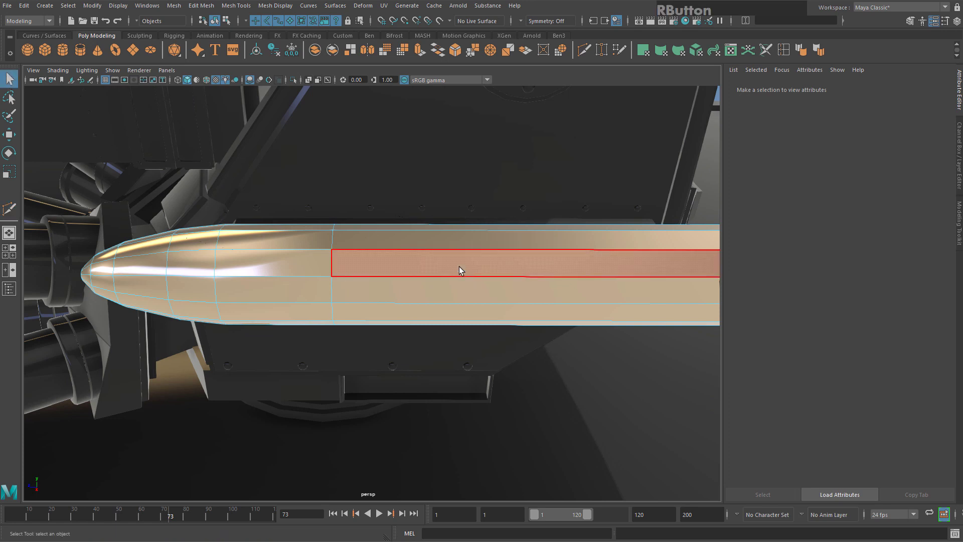
right_drag(459, 269, 462, 239)
alt+drag(464, 287, 479, 252)
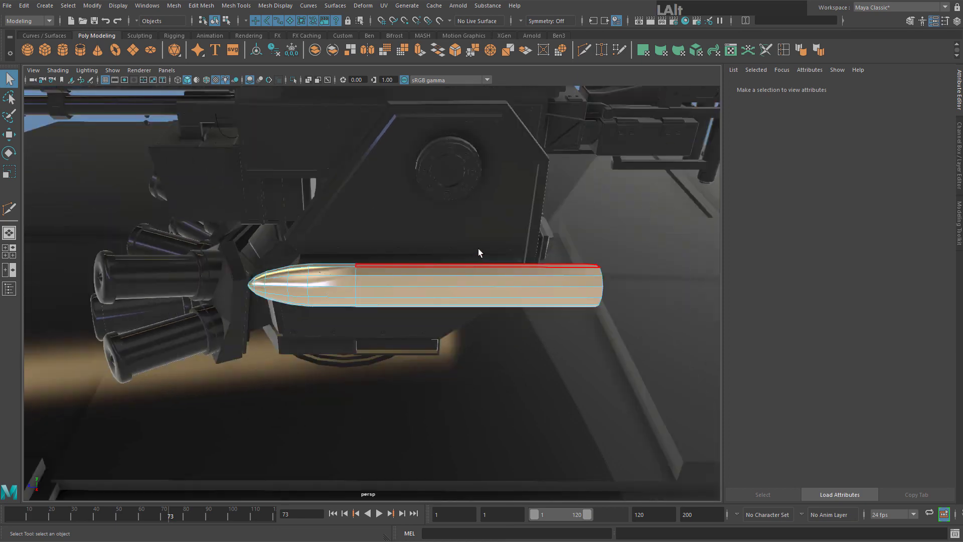
alt+middle_drag(478, 248, 389, 200)
drag(386, 217, 405, 391)
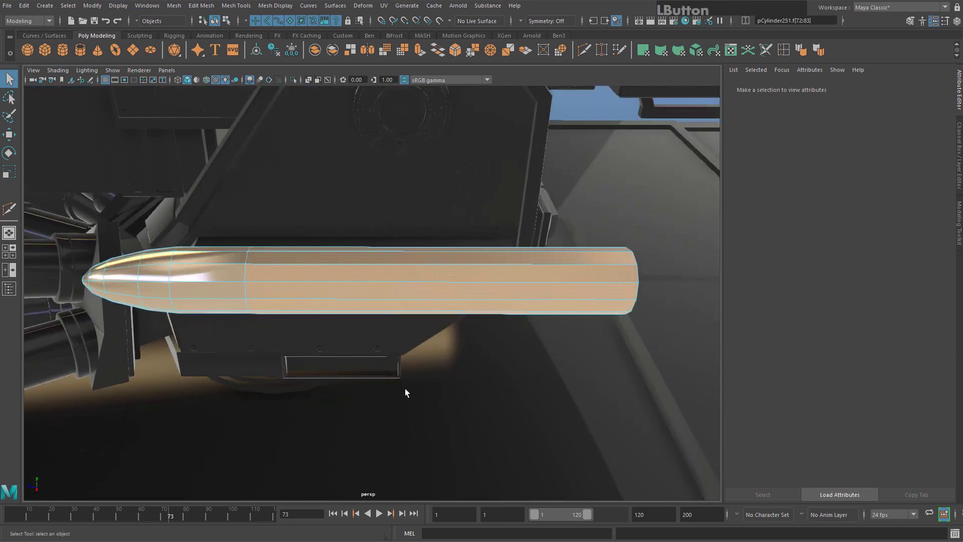
alt+middle_drag(405, 391, 383, 304)
alt+drag(383, 303, 284, 201)
click(177, 7)
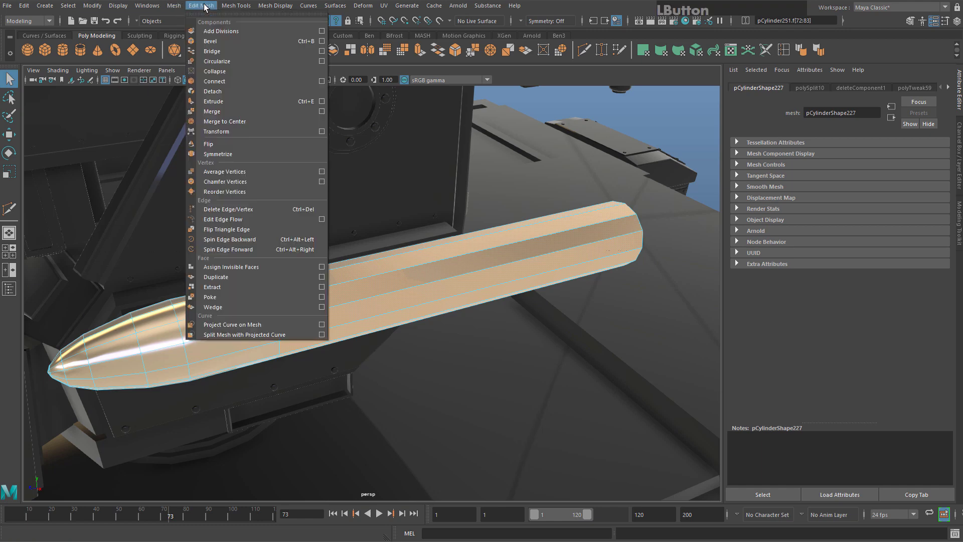
click(242, 285)
Slide the extracted casing back from the nose and soften the edges of both pieces
right_drag(300, 291, 361, 254)
click(226, 302)
click(317, 299)
key(w)
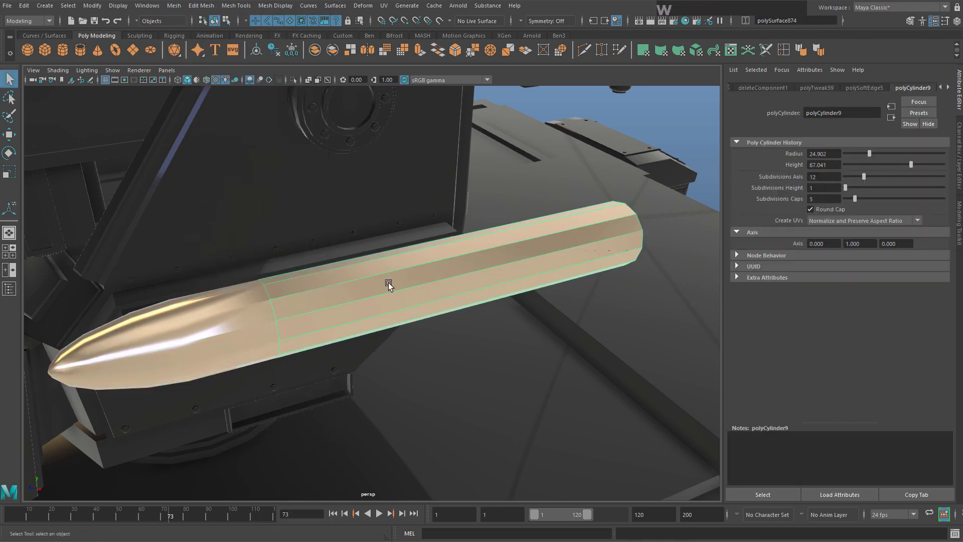
mouse_move(288, 311)
mouse_down()
mouse_move(379, 295)
mouse_move(299, 309)
mouse_up()
key(ctrl+z)
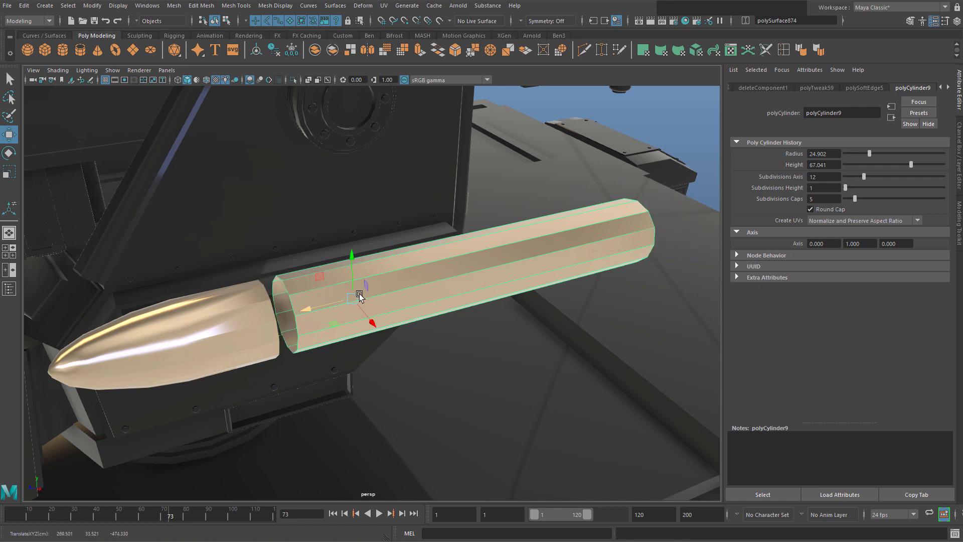
click(805, 52)
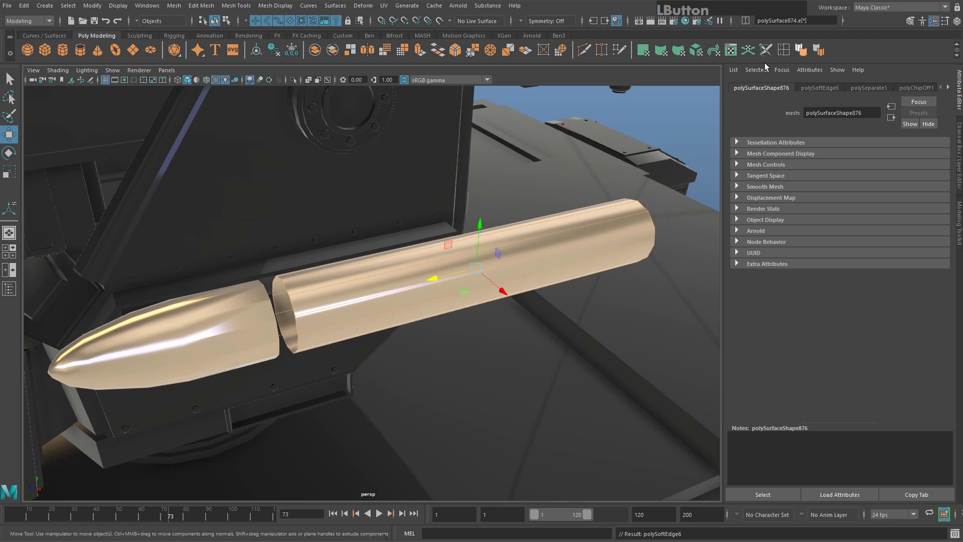
click(176, 346)
alt+middle_drag(225, 281, 499, 216)
click(803, 52)
alt+middle_drag(381, 211, 447, 194)
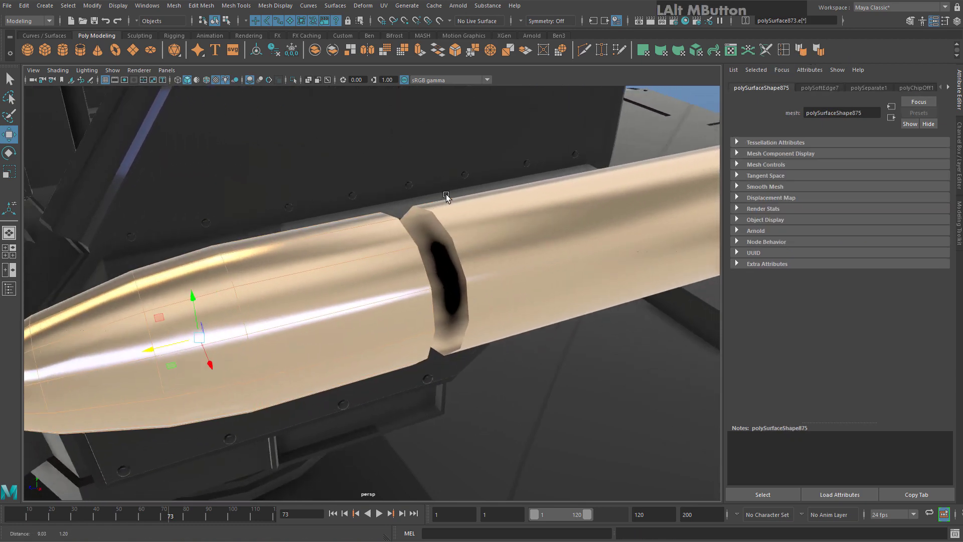
Move the casing forward to meet the nose again and scale it up slightly
click(484, 261)
alt+middle_drag(484, 261, 498, 273)
drag(462, 280, 429, 286)
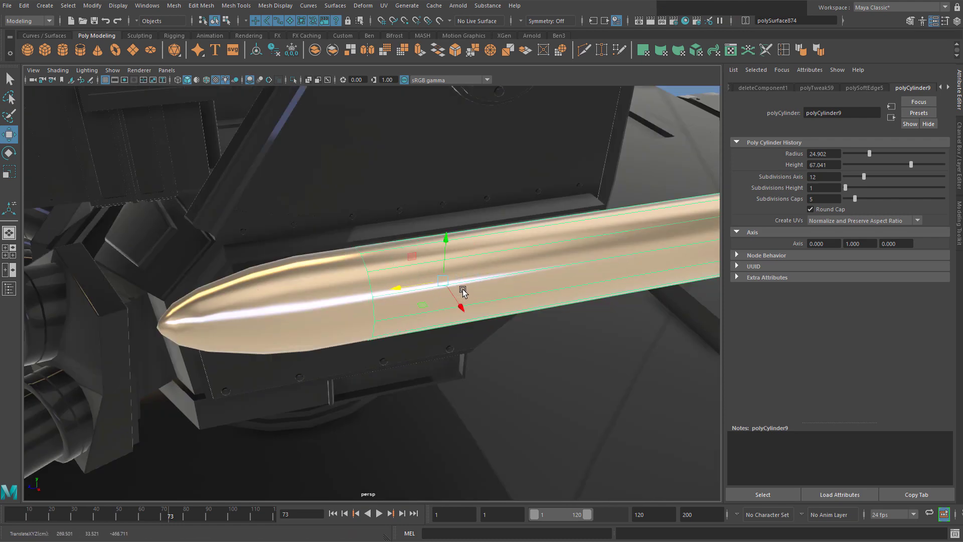
key(r)
drag(443, 280, 452, 281)
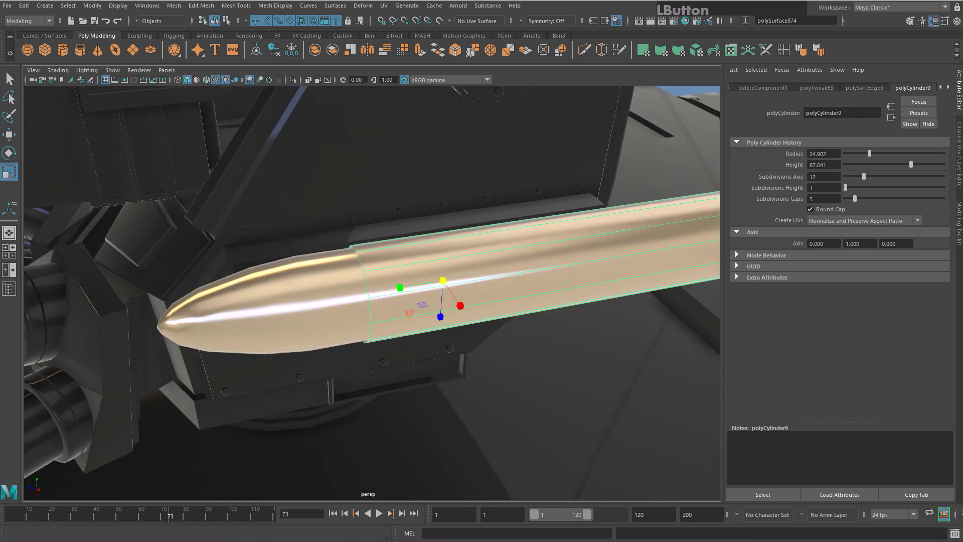
Check the belt-fed bullets reference photo in the browser, return to Maya and adjust the casing's position along the nose
drag(962, 44, 354, 45)
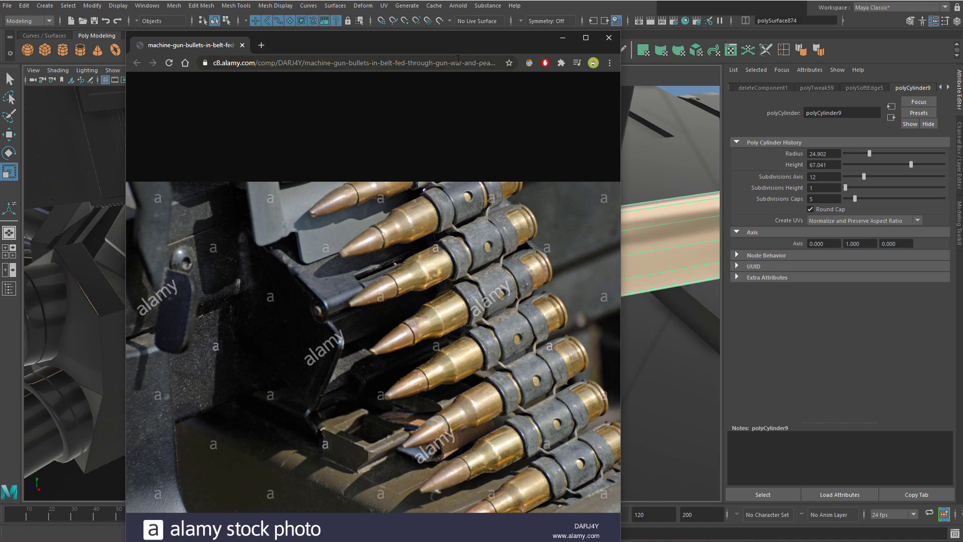
drag(470, 44, 962, 44)
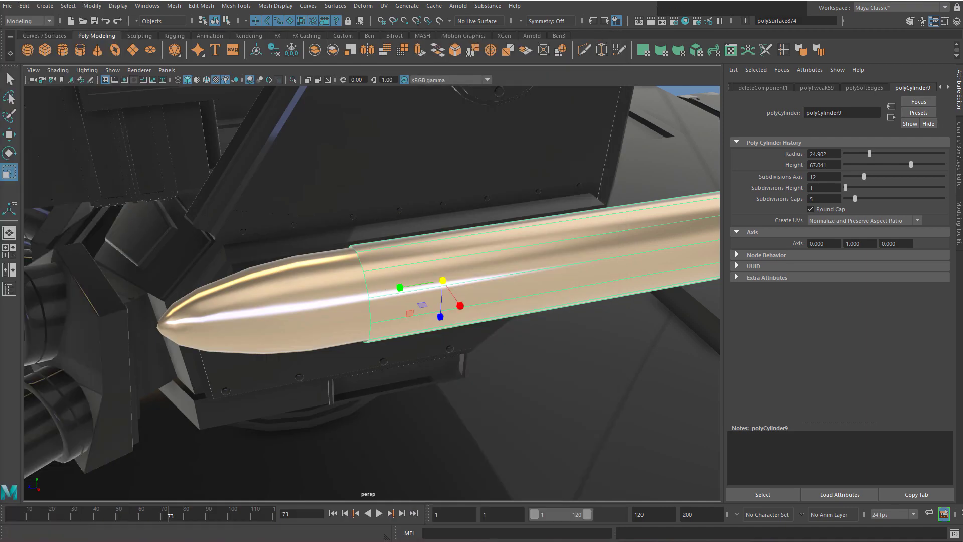
alt+drag(403, 168, 424, 260)
key(w)
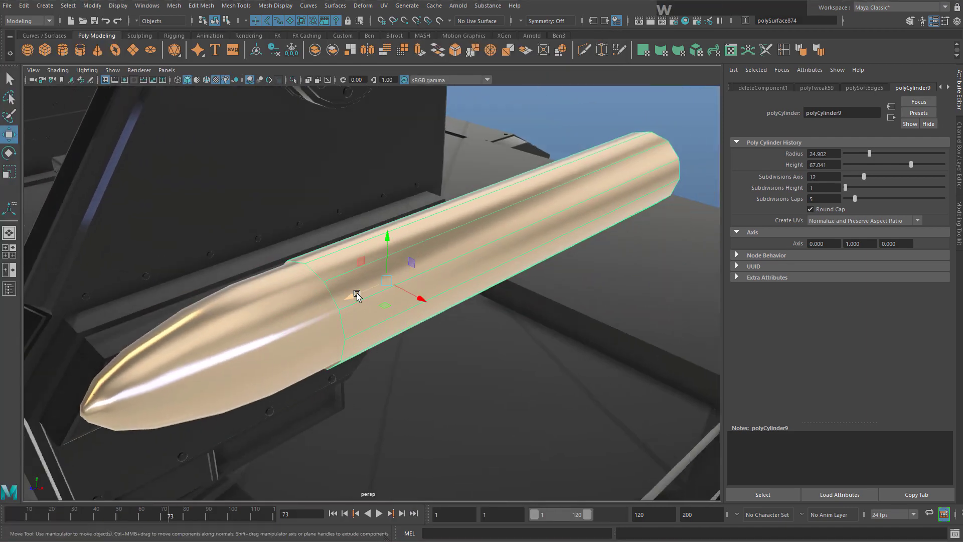
drag(357, 294, 341, 269)
alt+middle_drag(341, 269, 379, 216)
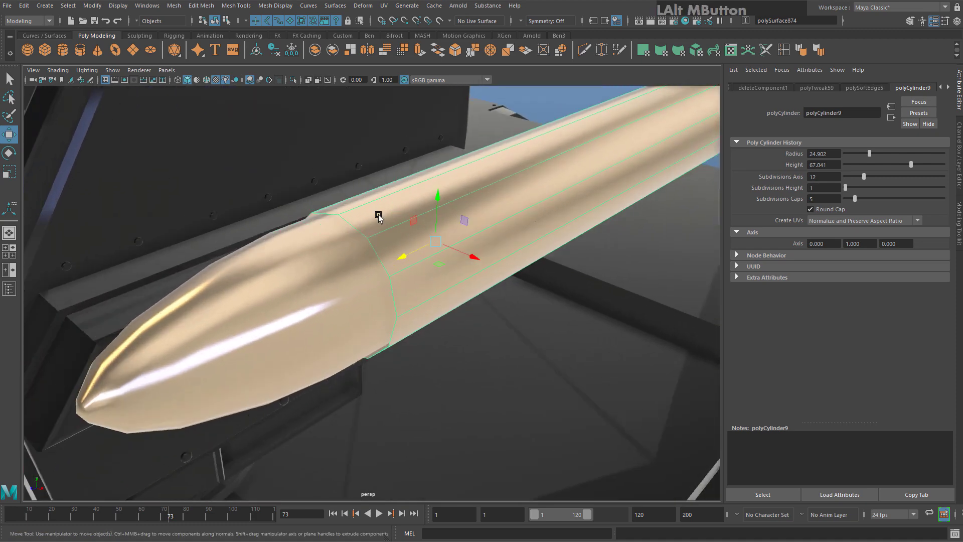
Assign a new aiStandardSurface material named copper_darker to the casing and apply the Copper preset
right_click(378, 215)
right_drag(362, 482, 366, 470)
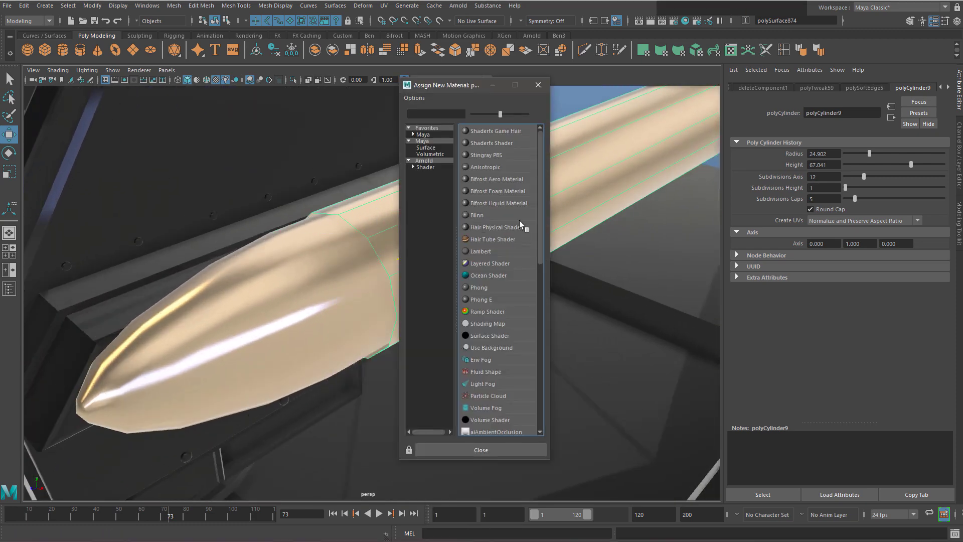
click(426, 167)
click(494, 252)
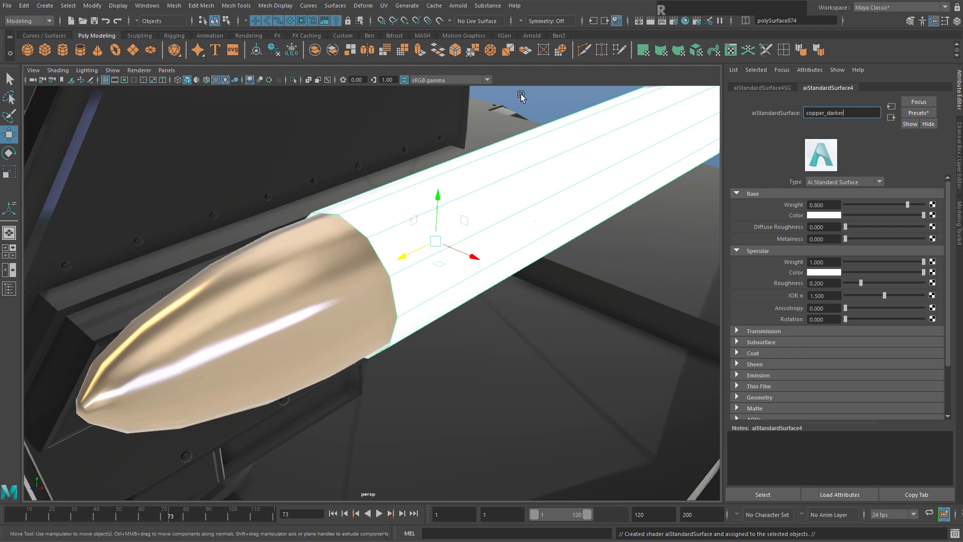
key(Return)
click(922, 113)
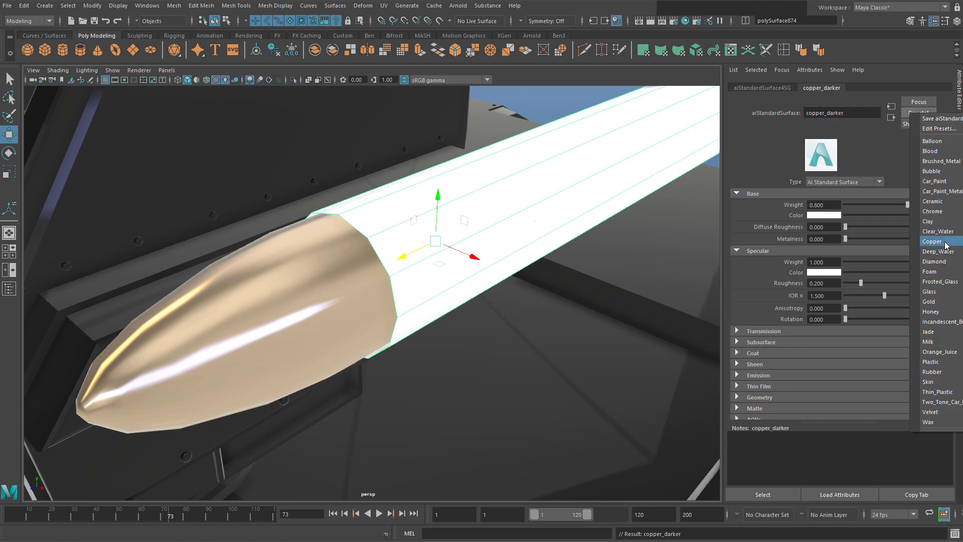
click(933, 242)
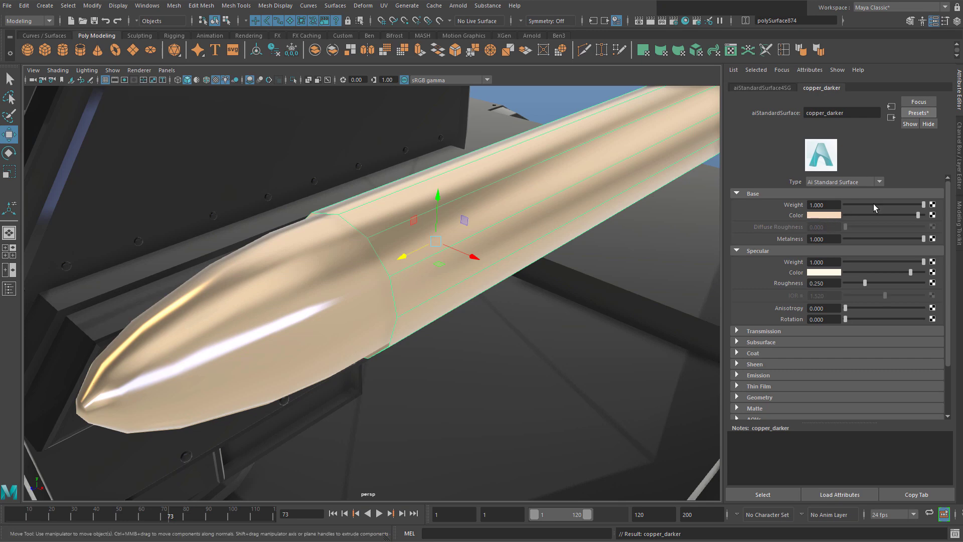
drag(896, 215, 876, 217)
key(ctrl+z)
click(264, 284)
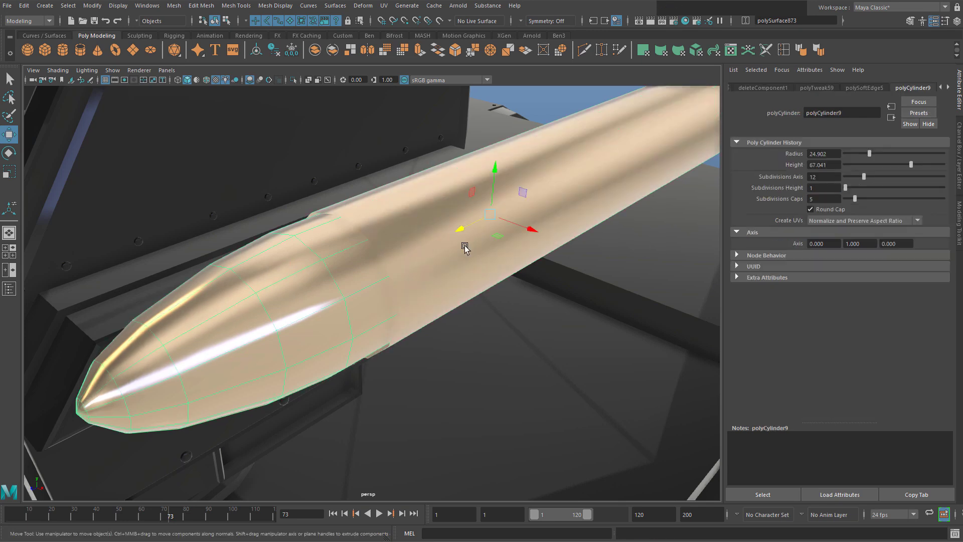
click(556, 180)
Darken the base color of the nose's copper material and rename the material as an even darker copper
click(286, 273)
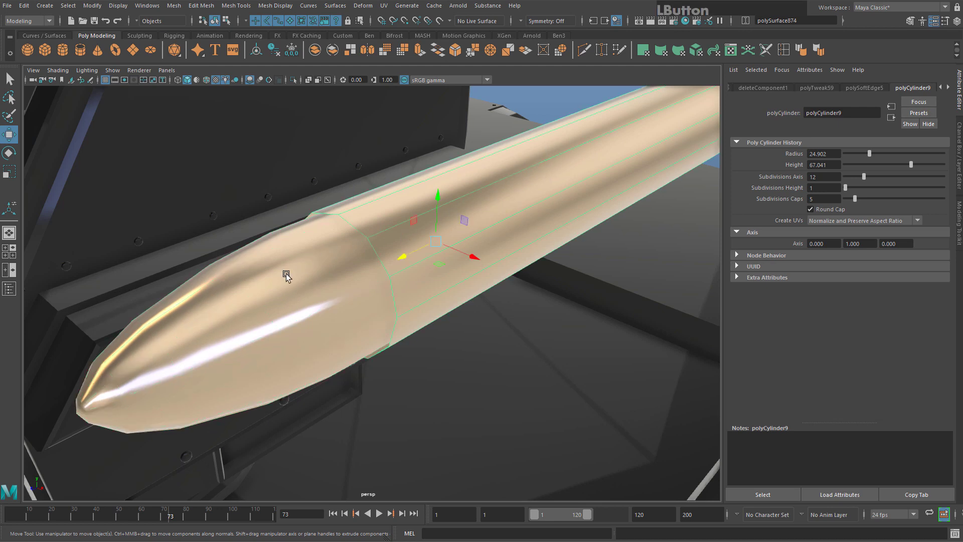
click(948, 89)
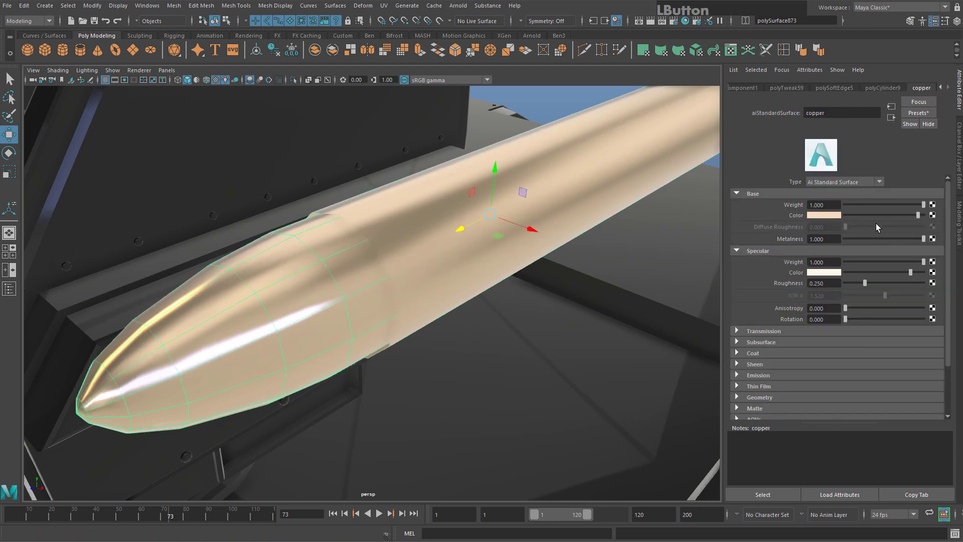
drag(905, 216, 875, 216)
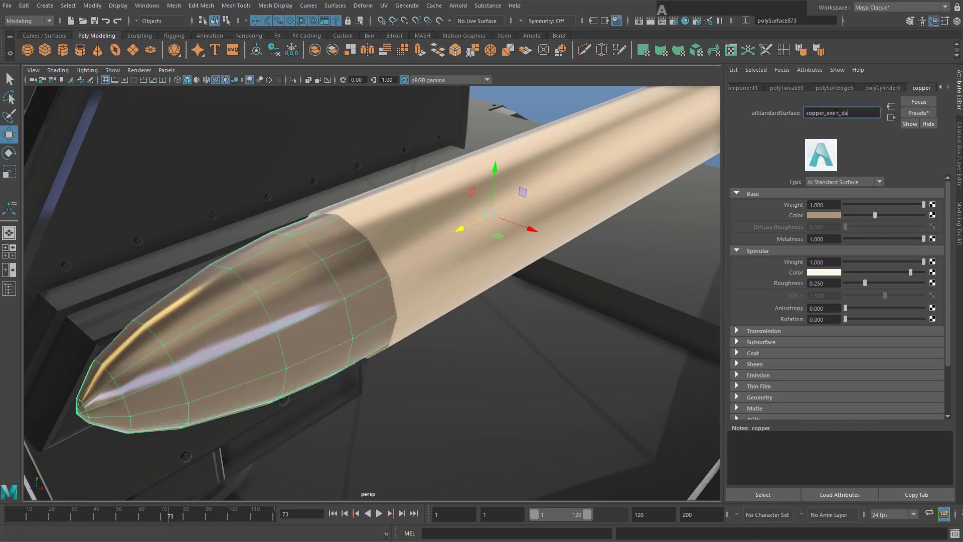
key(Return)
Extrude the casing's front border edge inward with a local Z translation of -0.744, then return to object mode
alt+drag(297, 189, 371, 235)
click(394, 262)
right_click(399, 219)
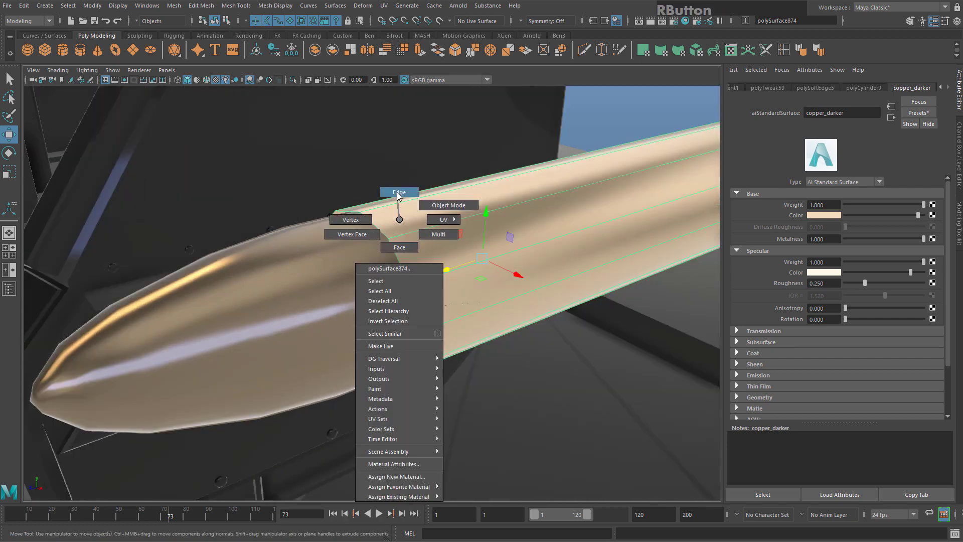
right_drag(397, 193, 398, 192)
double_click(372, 225)
alt+right_drag(373, 226, 423, 270)
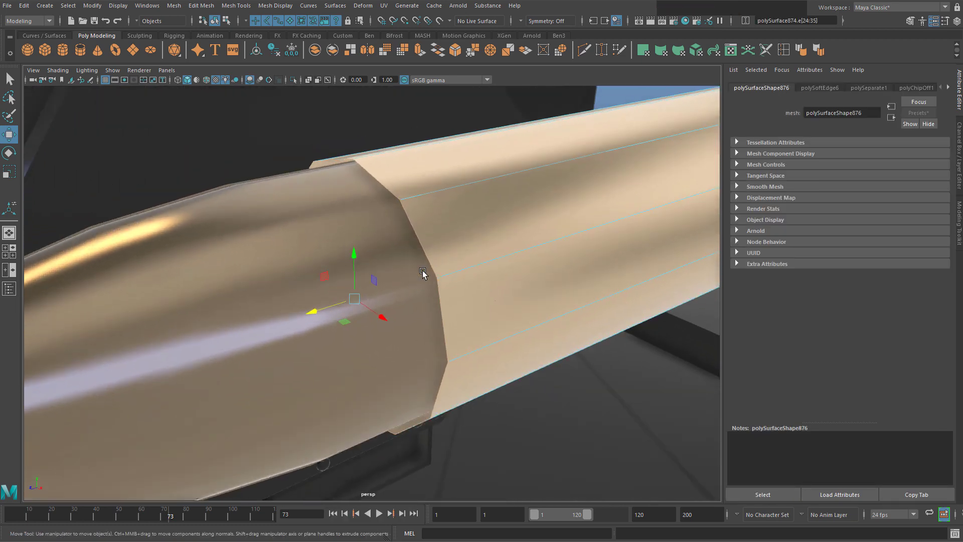
click(420, 50)
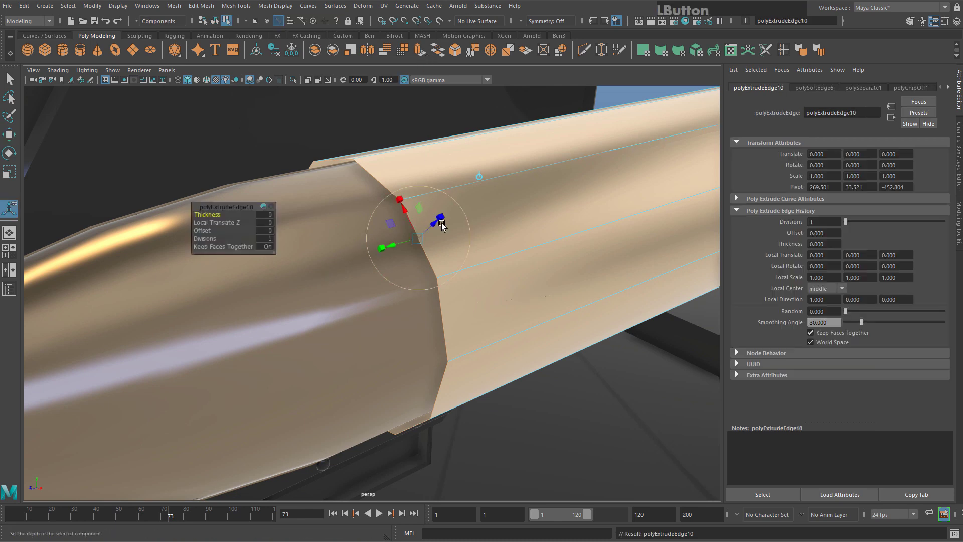
mouse_move(436, 224)
mouse_down()
mouse_move(423, 242)
mouse_move(426, 222)
mouse_up()
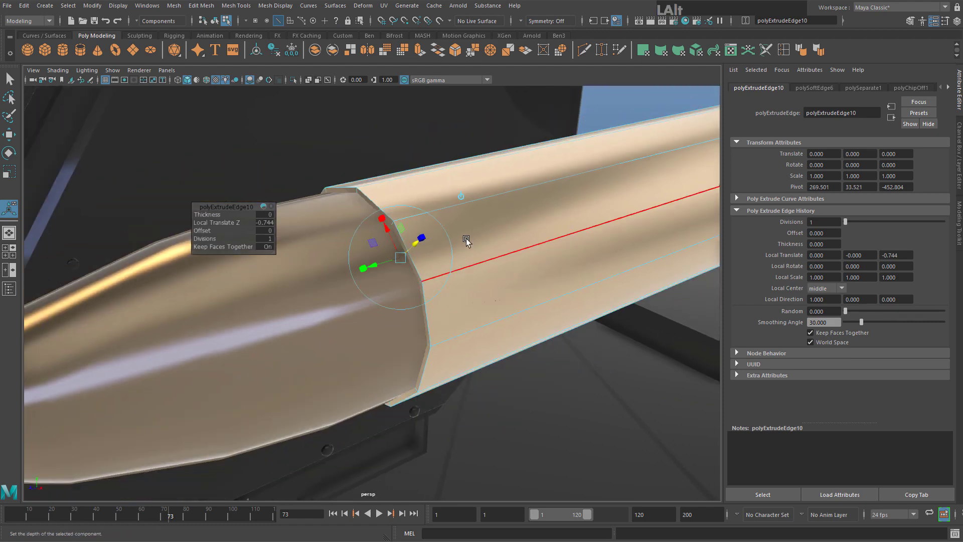
alt+drag(442, 273, 510, 190)
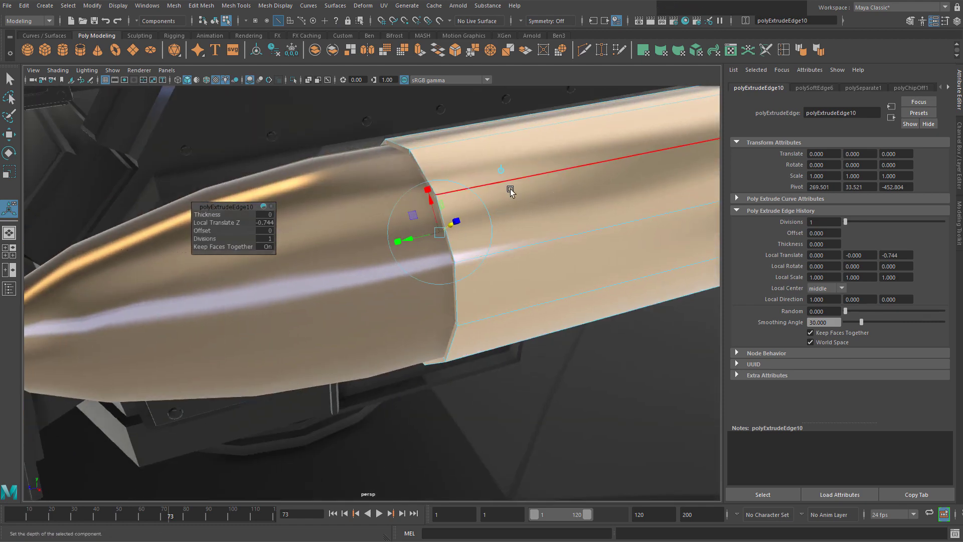
right_drag(511, 191, 565, 176)
scroll(557, 221, down, 4)
click(547, 182)
scroll(502, 241, down, 4)
Insert two edge loops around the front part of the casing with the Multi-Cut tool
alt+middle_drag(455, 302, 399, 317)
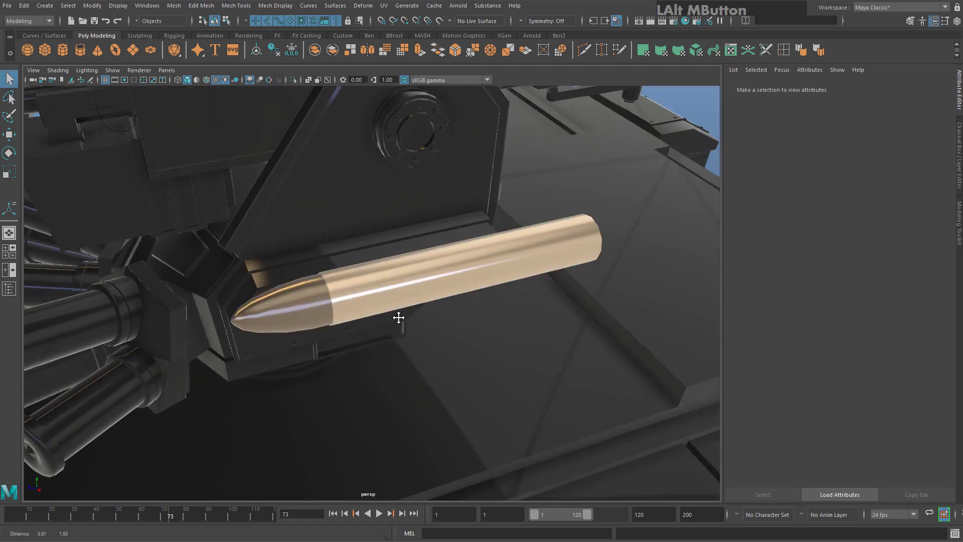
scroll(399, 318, up, 8)
click(399, 254)
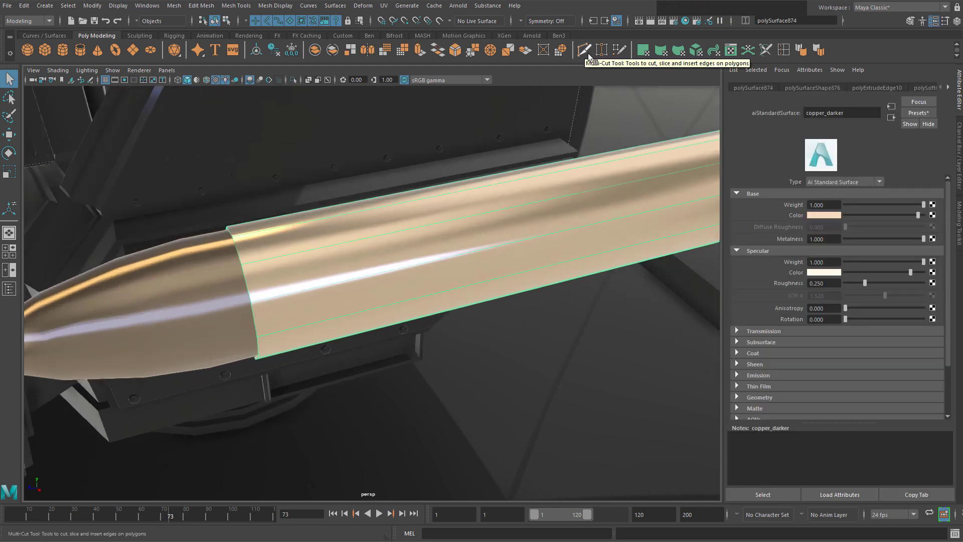
click(584, 50)
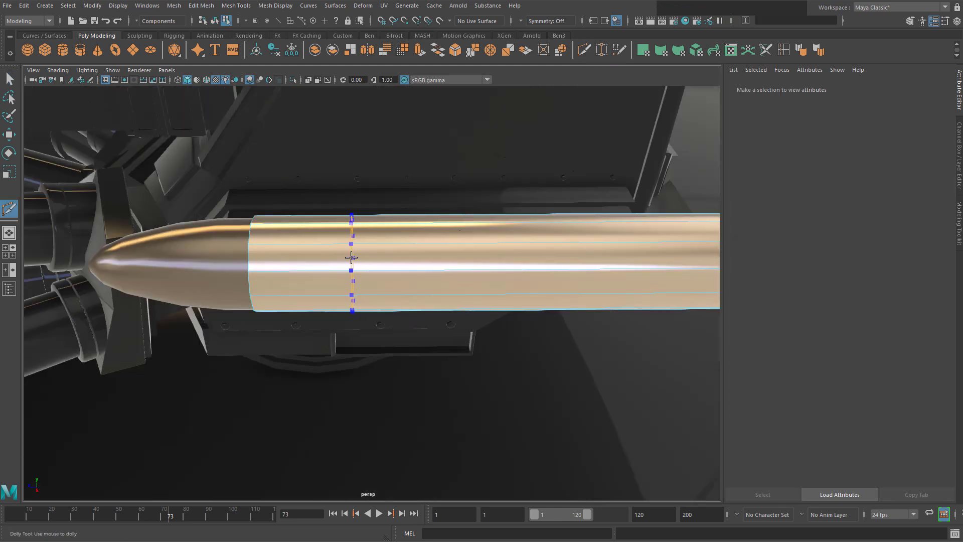
ctrl+click(353, 257)
scroll(399, 267, down, 2)
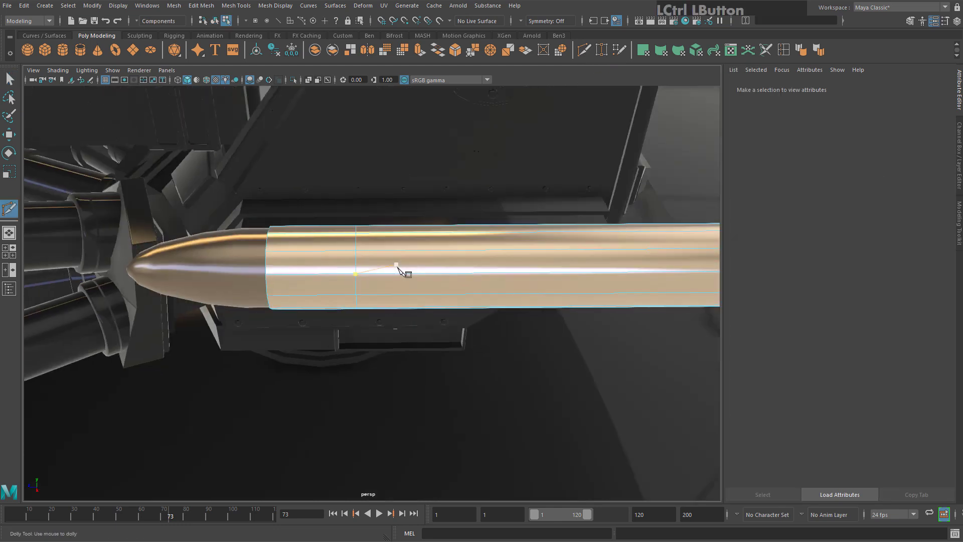
alt+middle_drag(400, 264, 335, 269)
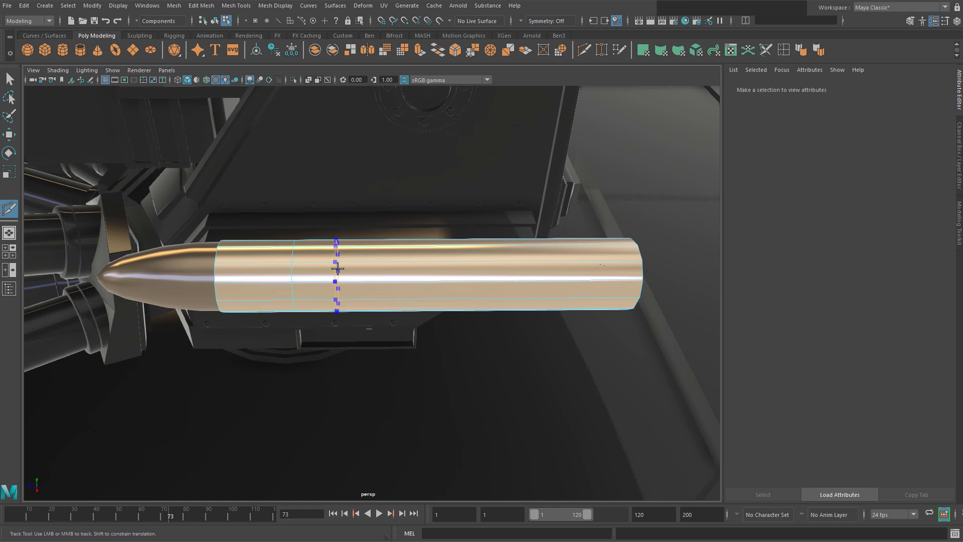
ctrl+click(343, 269)
click(9, 78)
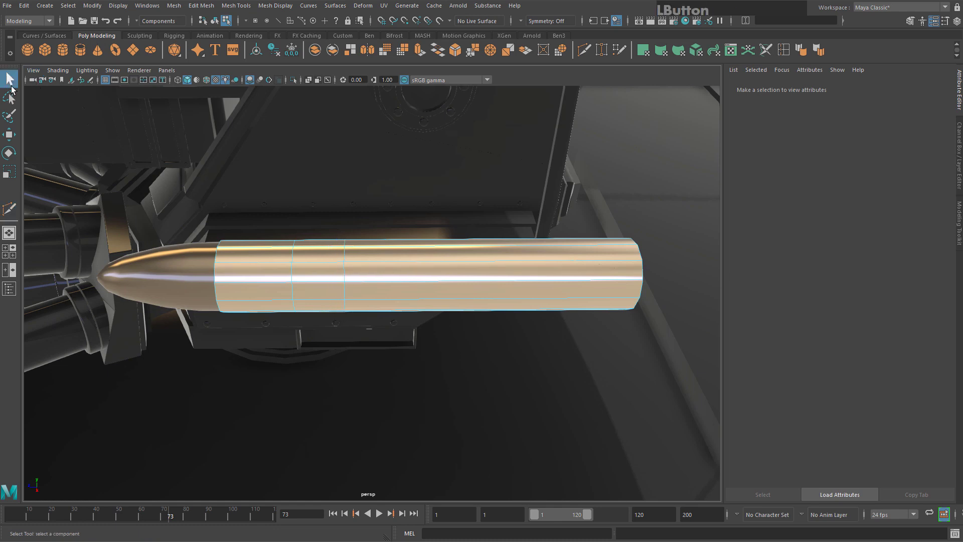
Select the ring of casing faces behind the rear edge loop for scaling
right_drag(401, 258, 401, 284)
drag(396, 187, 423, 366)
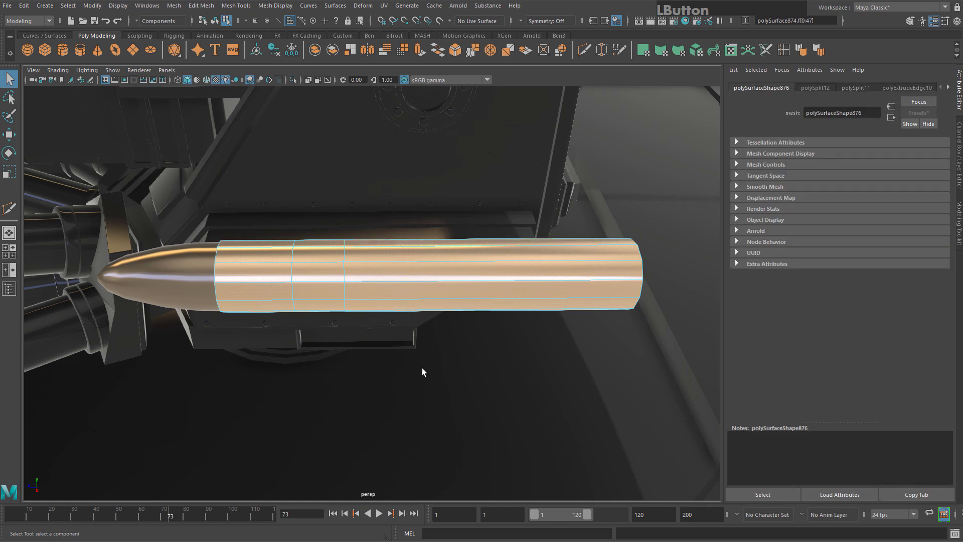
key(r)
Try to enlarge the selected casing faces uniformly, and undo the scale
alt+drag(404, 236, 429, 277)
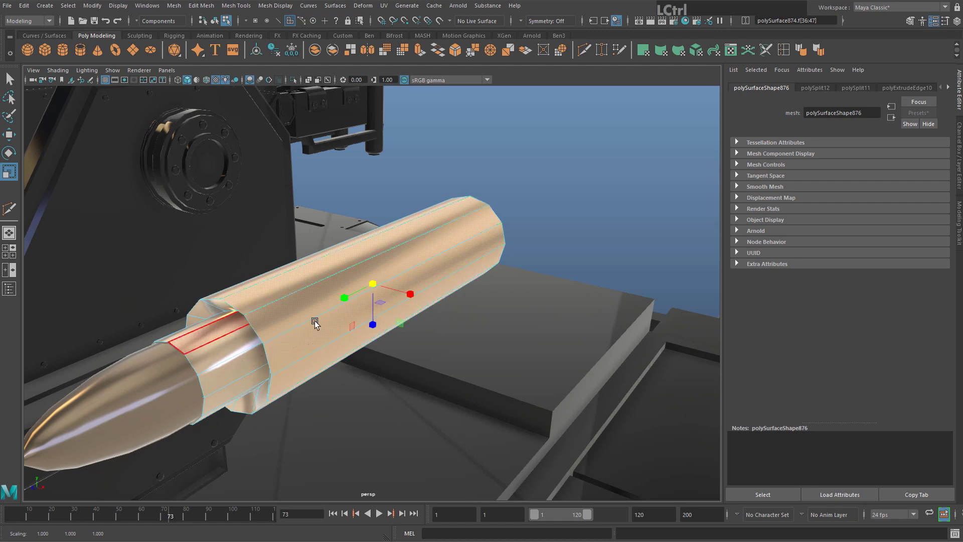
alt+middle_drag(316, 321, 518, 264)
scroll(517, 264, up, 2)
alt+middle_drag(507, 198, 415, 211)
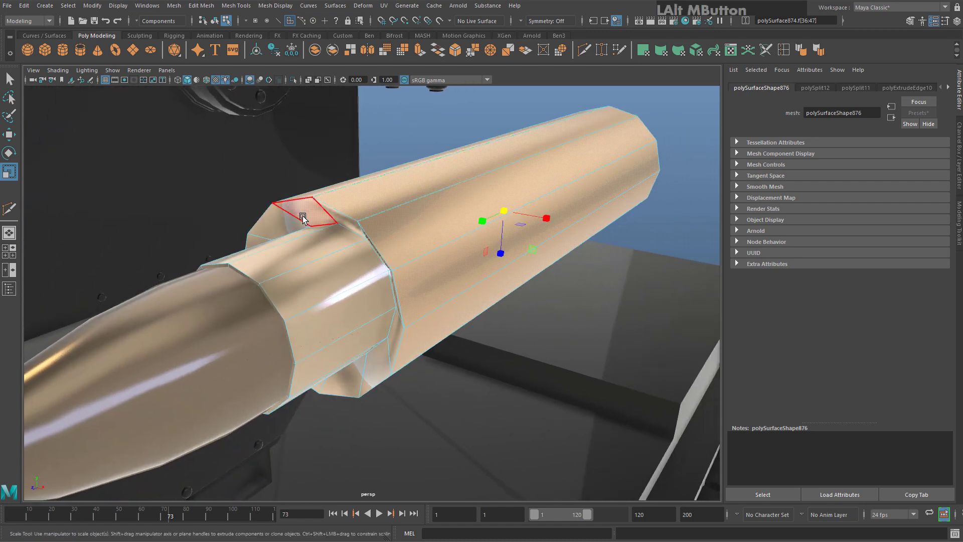
scroll(276, 278, down, 3)
key(ctrl+z)
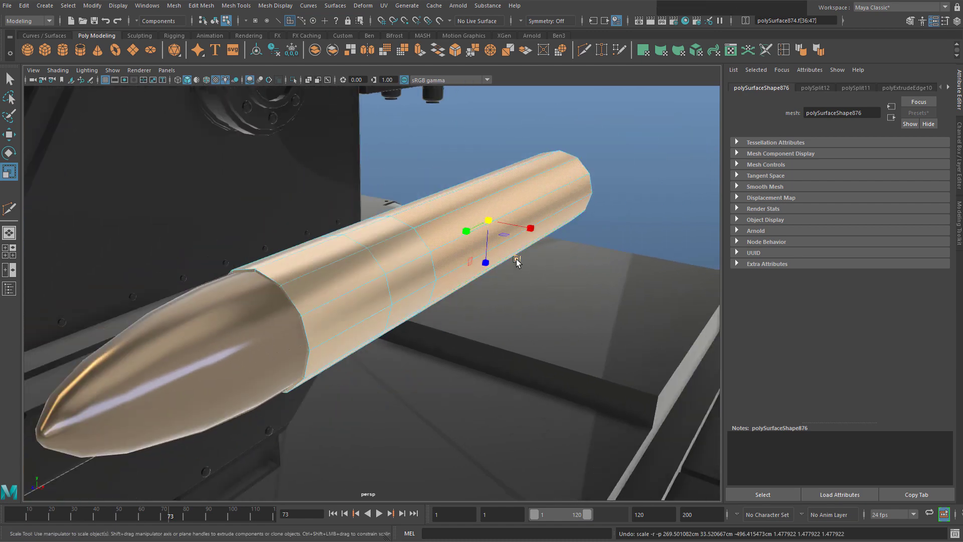
Scale the selected casing faces only across X and Z so the body is wider than the neck, keeping its length
alt+drag(536, 287, 495, 230)
alt+middle_drag(495, 230, 469, 245)
alt+drag(469, 245, 509, 255)
alt+drag(415, 167, 484, 284)
drag(536, 339, 538, 345)
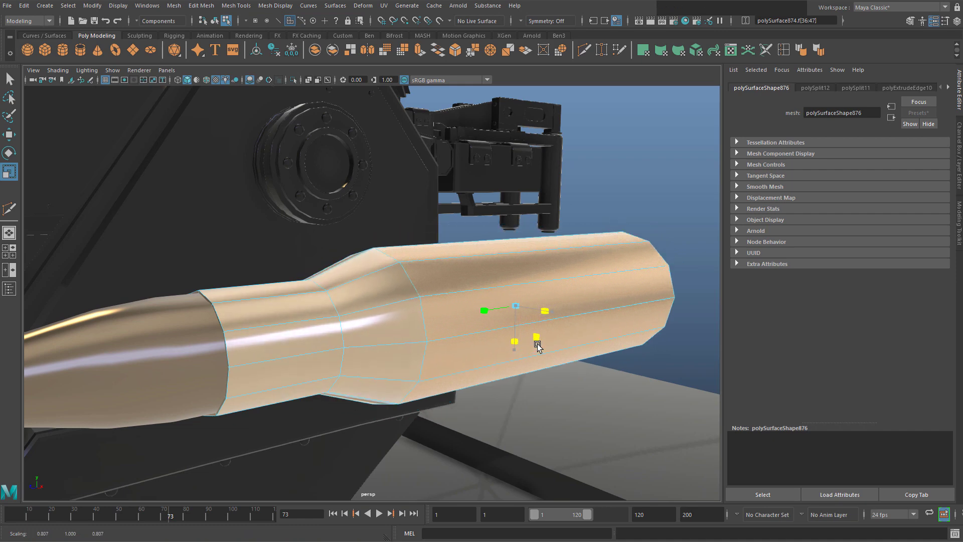
Bevel the two edge loops at either end of the casing's sloped shoulder and reduce the bevel fraction for narrow bevels
right_drag(344, 274, 344, 296)
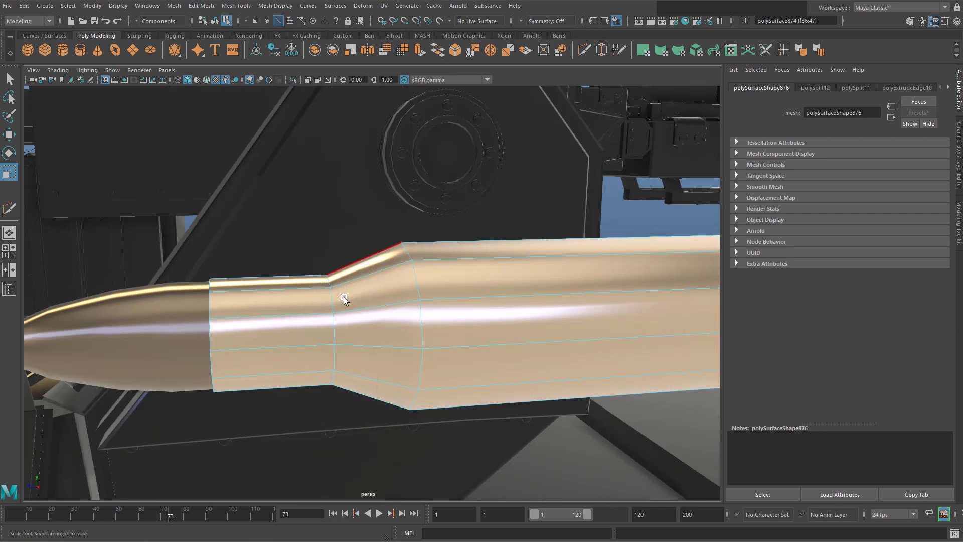
double_click(331, 306)
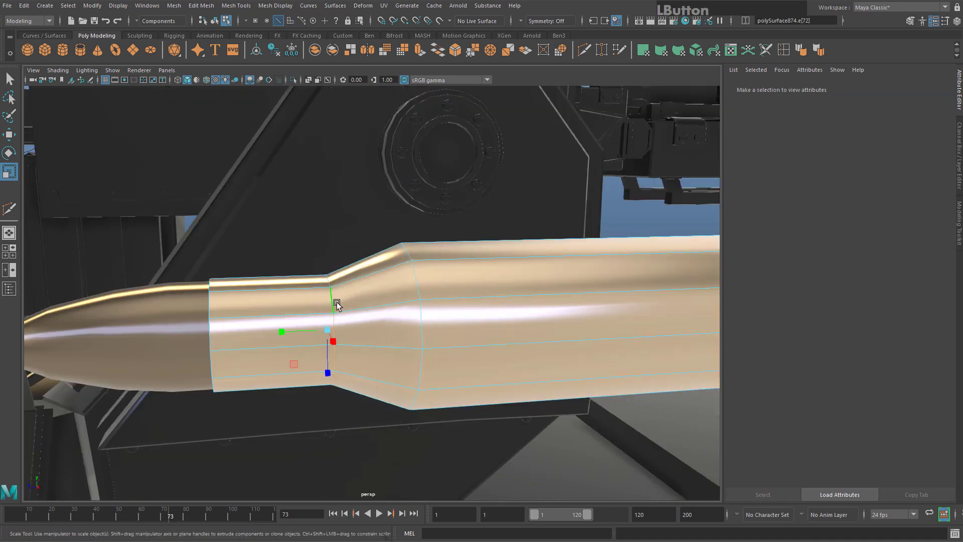
drag(324, 335, 331, 333)
scroll(329, 321, down, 2)
alt+middle_drag(325, 313, 341, 296)
scroll(342, 296, up, 1)
alt+drag(344, 291, 335, 264)
scroll(371, 249, up, 1)
alt+middle_drag(359, 242, 412, 236)
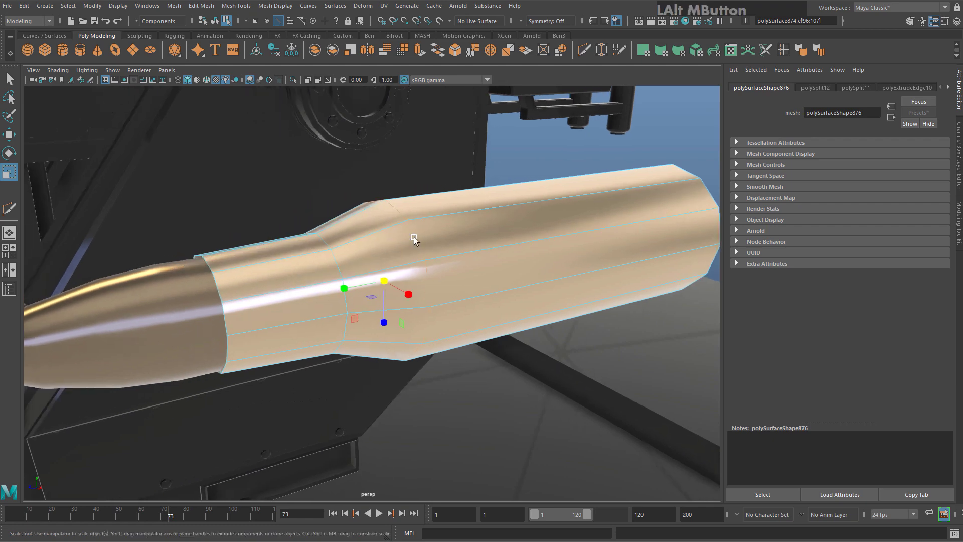
scroll(408, 239, down, 3)
scroll(407, 241, up, 5)
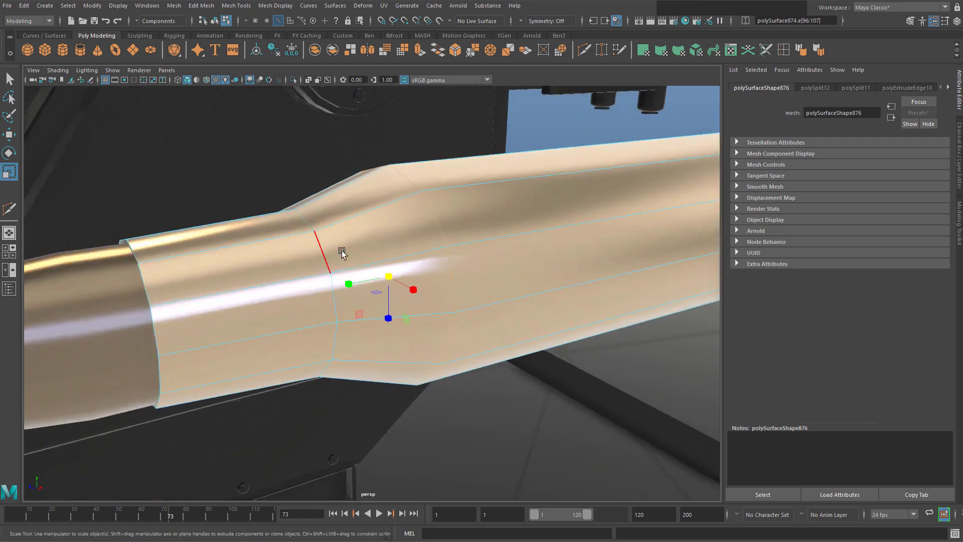
shift+click(315, 252)
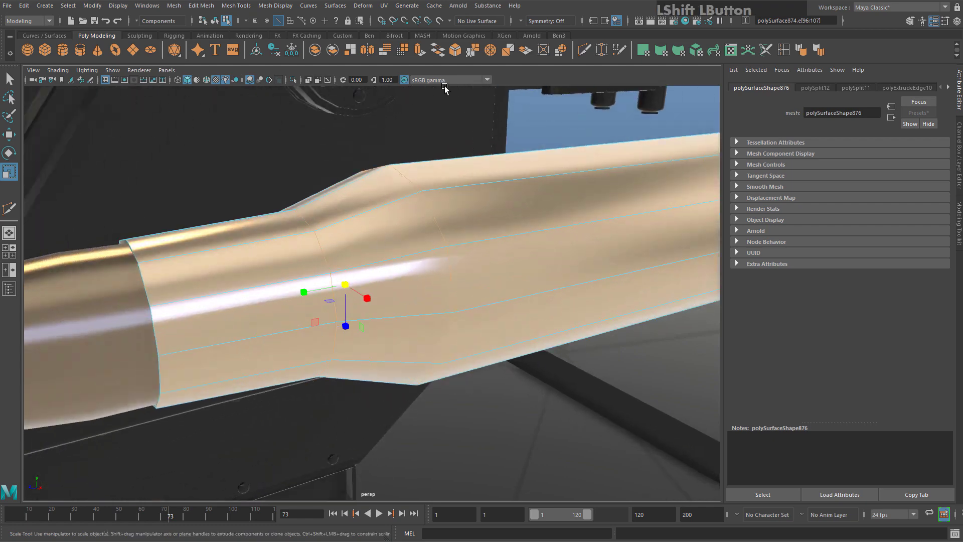
click(455, 49)
click(205, 215)
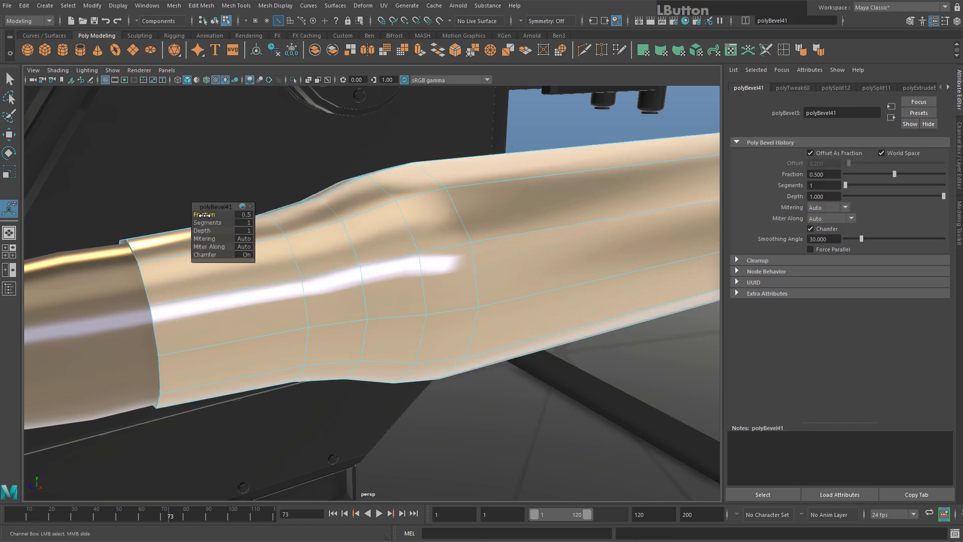
drag(204, 215, 190, 218)
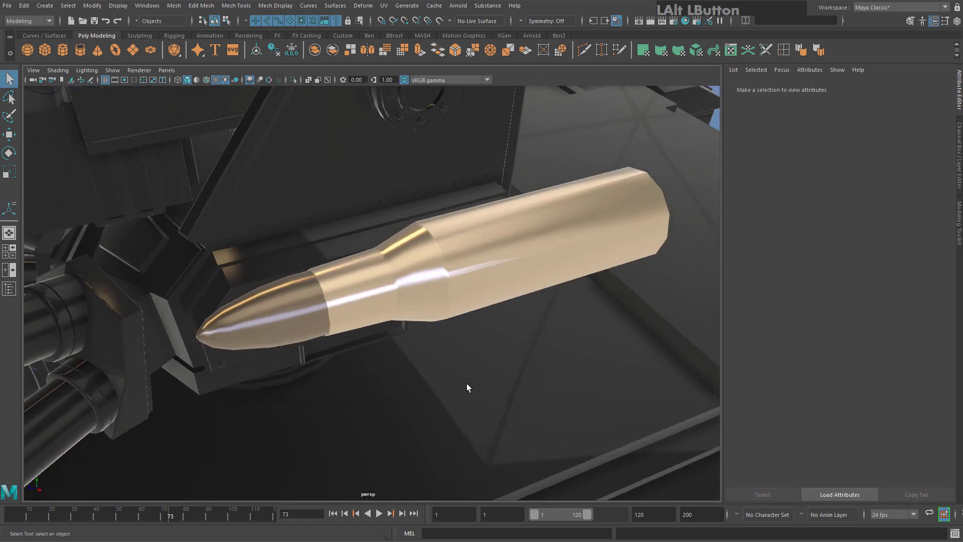
Select the casing's rear end vertices and move them backward to lengthen the casing
alt+drag(467, 385, 459, 336)
alt+middle_drag(484, 311, 446, 279)
click(446, 279)
alt+drag(446, 278, 401, 260)
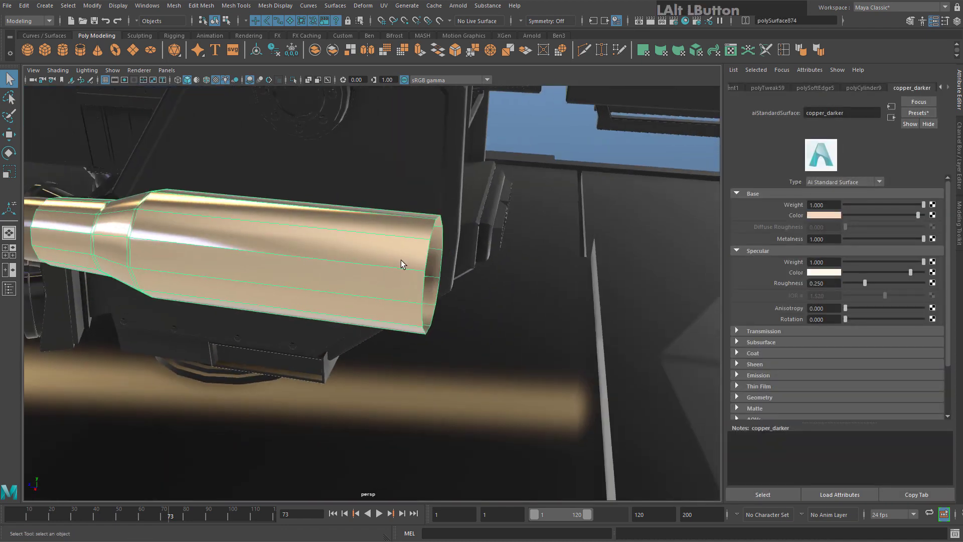
scroll(349, 280, down, 5)
alt+drag(350, 280, 385, 264)
scroll(382, 266, up, 4)
right_drag(381, 266, 346, 259)
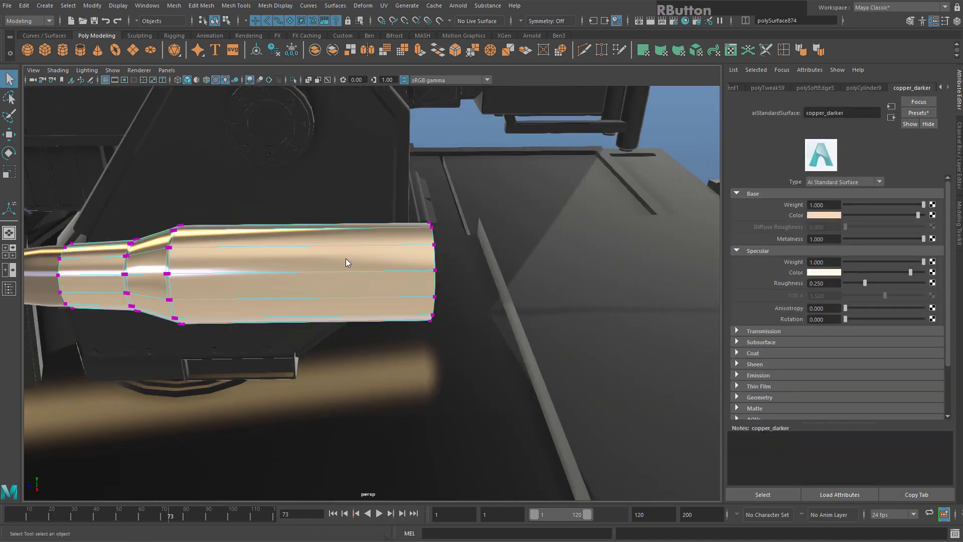
scroll(351, 249, down, 4)
key(w)
drag(352, 283, 376, 284)
scroll(377, 284, up, 4)
alt+right_drag(375, 285, 497, 284)
alt+middle_drag(496, 283, 400, 283)
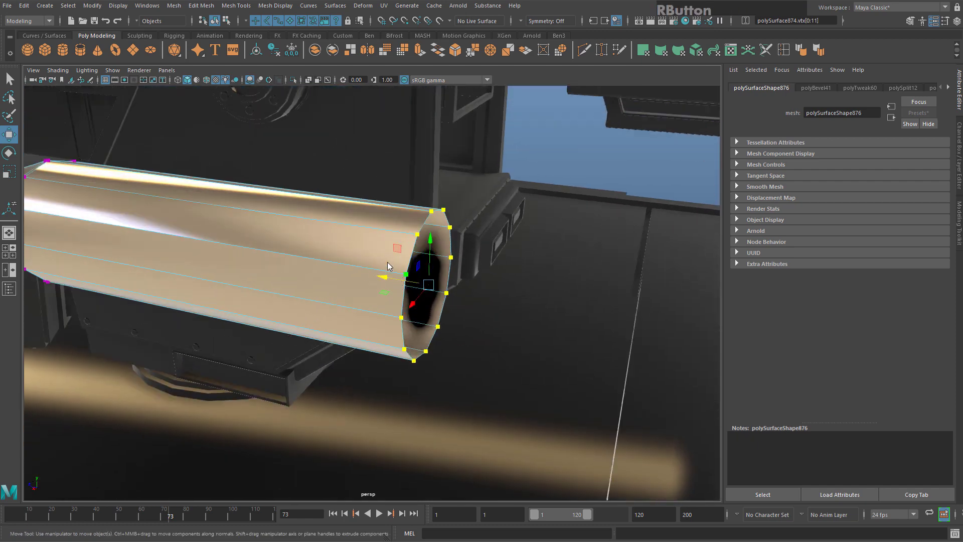
Extrude the casing's rear border edge inward and back with a local translate of 0.754 in Y and -0.856 in Z
right_drag(387, 267, 397, 237)
alt+drag(411, 245, 395, 227)
double_click(395, 228)
scroll(297, 166, up, 4)
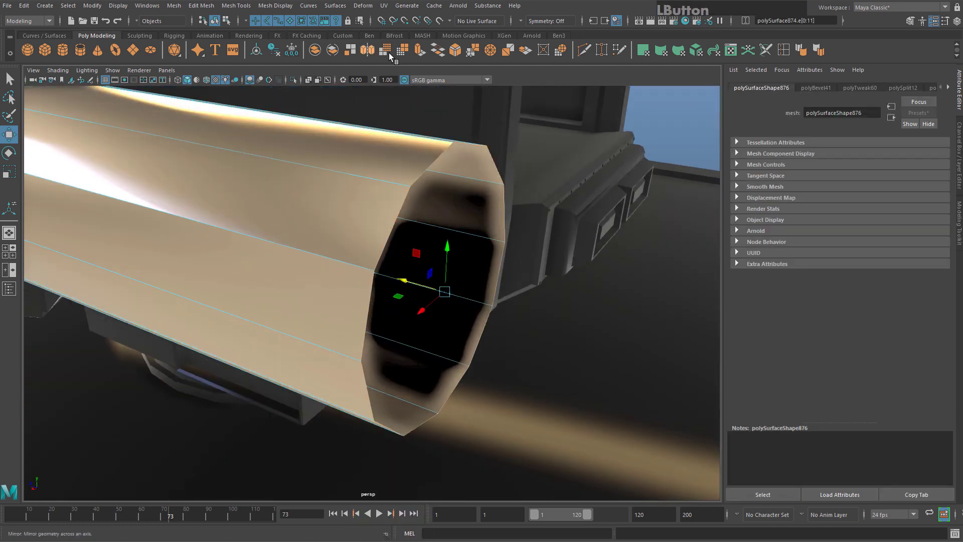
key(ctrl+e)
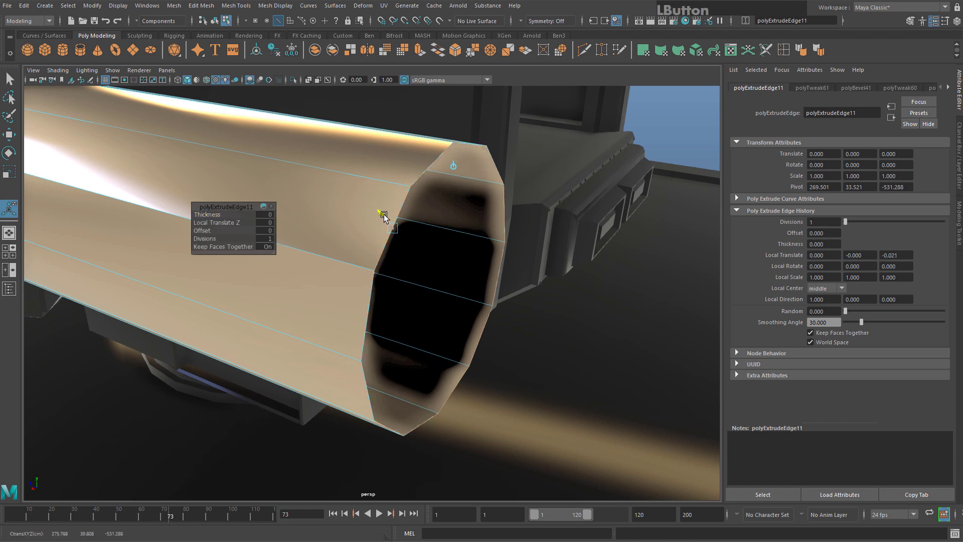
drag(384, 216, 462, 238)
alt+middle_drag(496, 214, 417, 241)
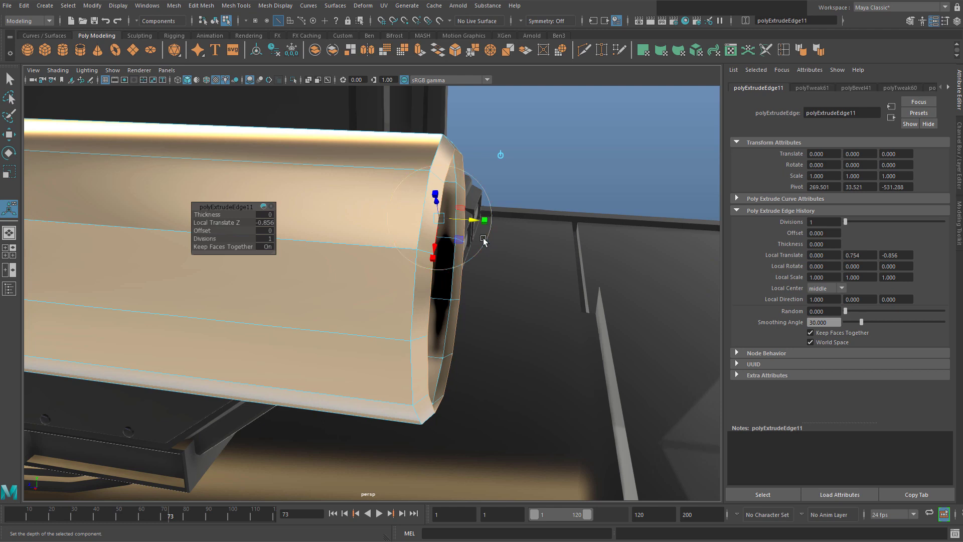
Extrude the rear border edge straight back to form the narrow groove section of the casing
key(w)
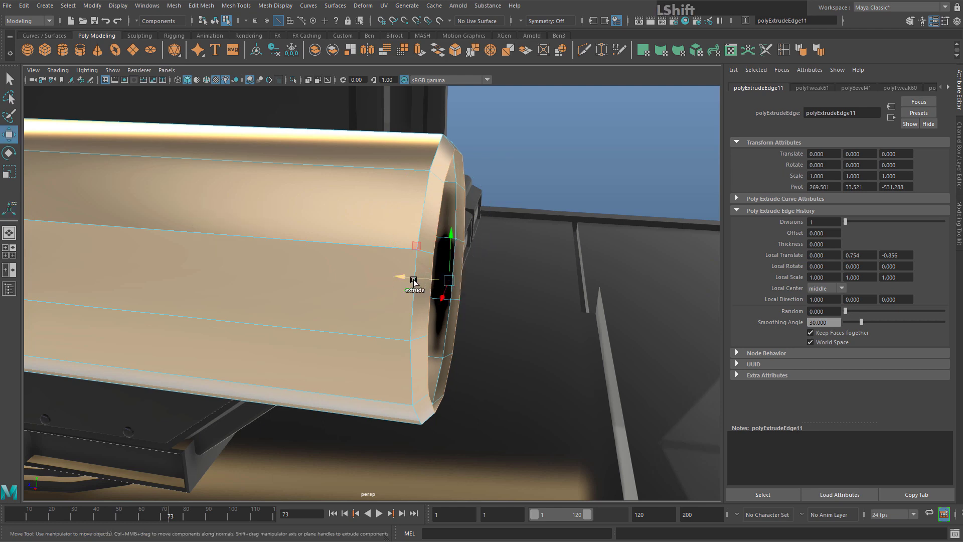
shift+drag(404, 277, 430, 281)
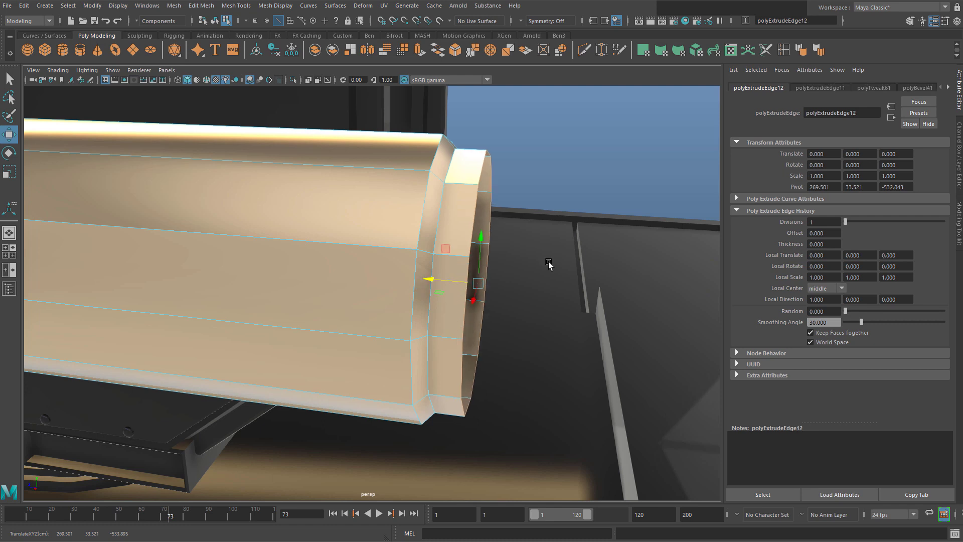
alt+drag(548, 262, 551, 287)
Extrude the rear border edge outward and then straight back to form a raised rim at the casing's base
key(r)
alt+middle_drag(551, 287, 510, 267)
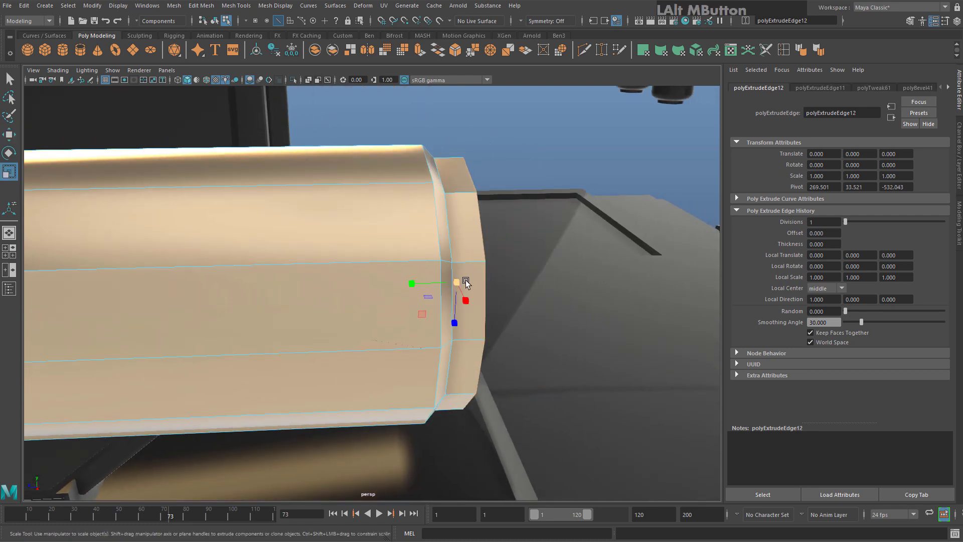
shift+drag(457, 283, 429, 284)
key(w)
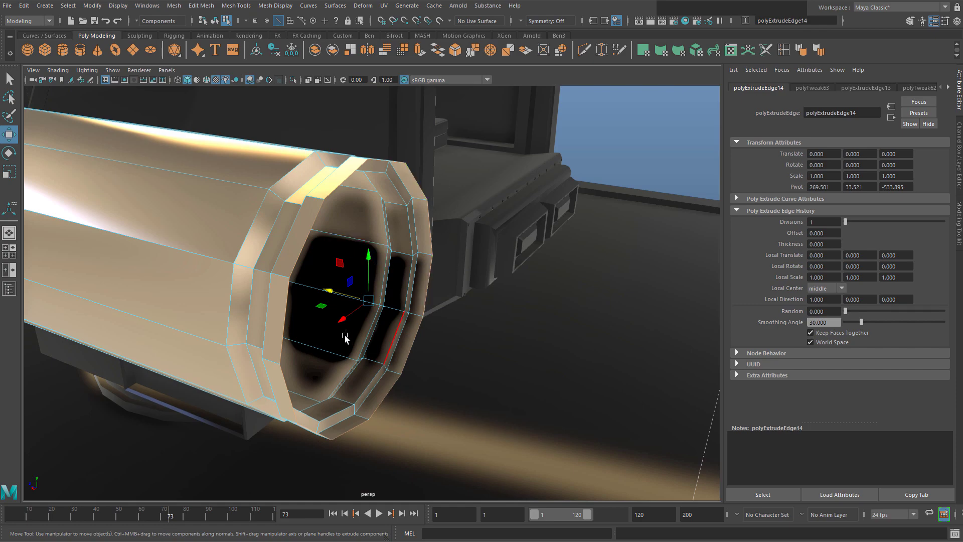
Cap the casing's open rear end by bridging its border edges, leaving out two opposite edges, then return to object mode
alt+drag(346, 338, 442, 216)
click(351, 248)
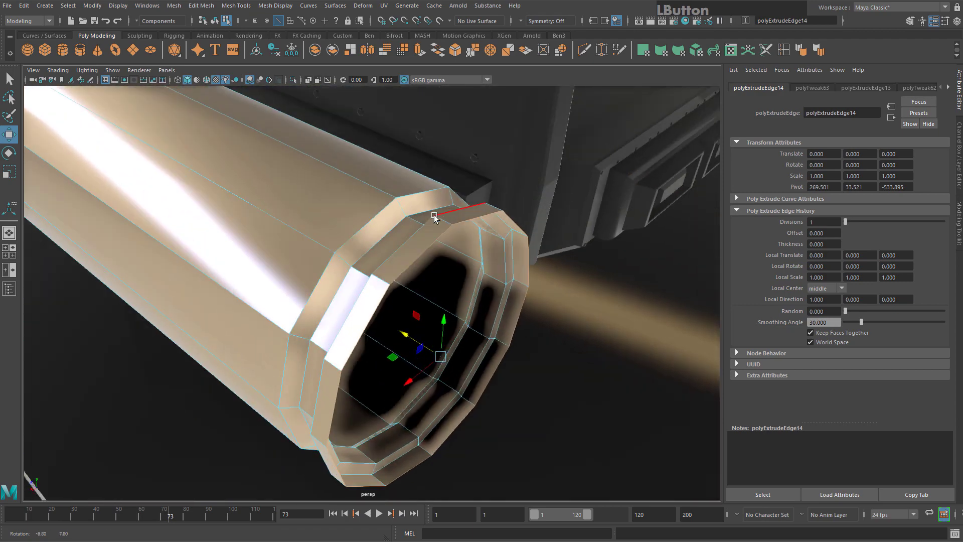
click(468, 220)
alt+drag(476, 249, 415, 225)
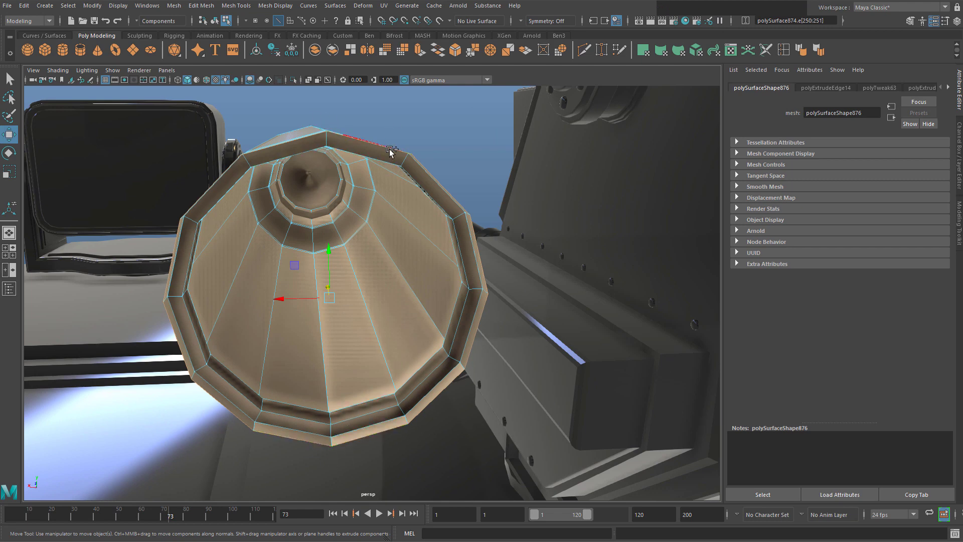
alt+drag(390, 149, 398, 152)
alt+middle_drag(398, 152, 387, 145)
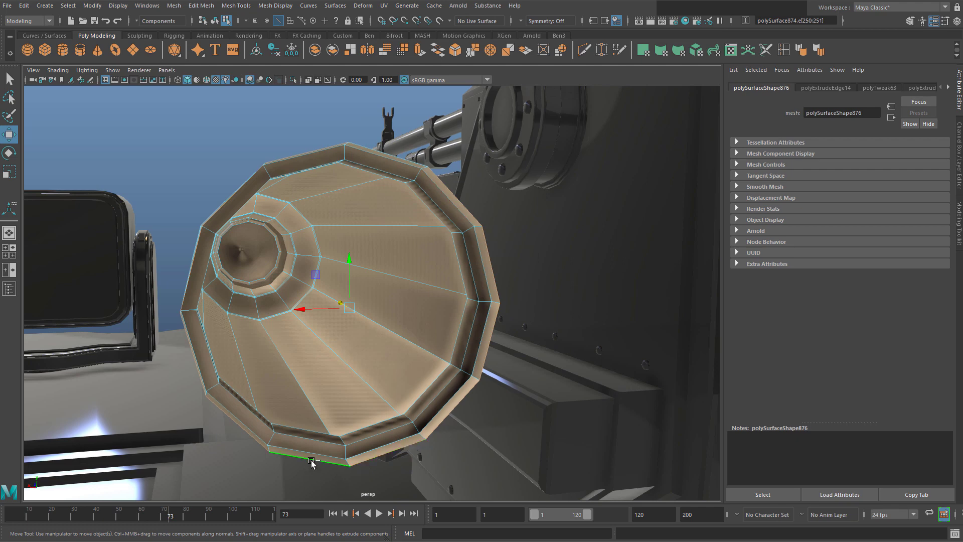
shift+click(342, 466)
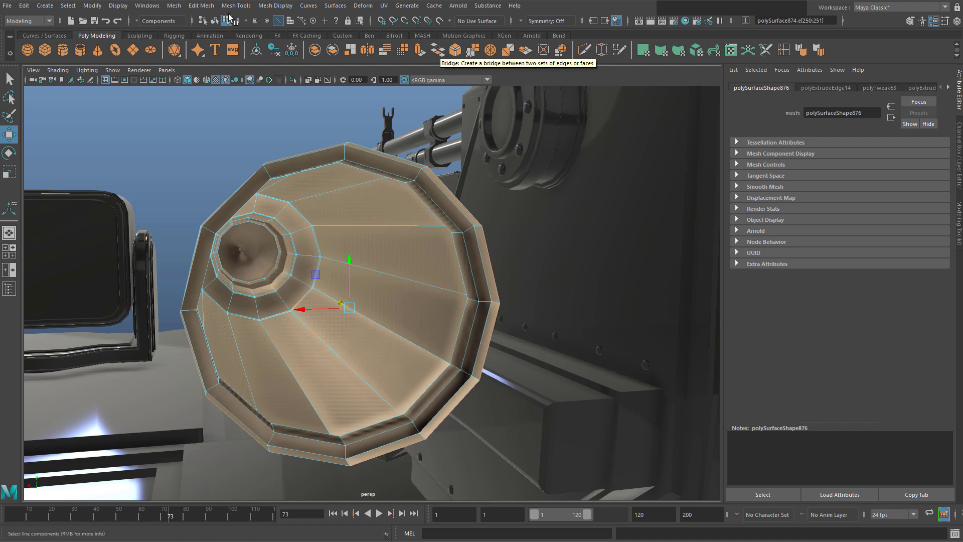
click(202, 6)
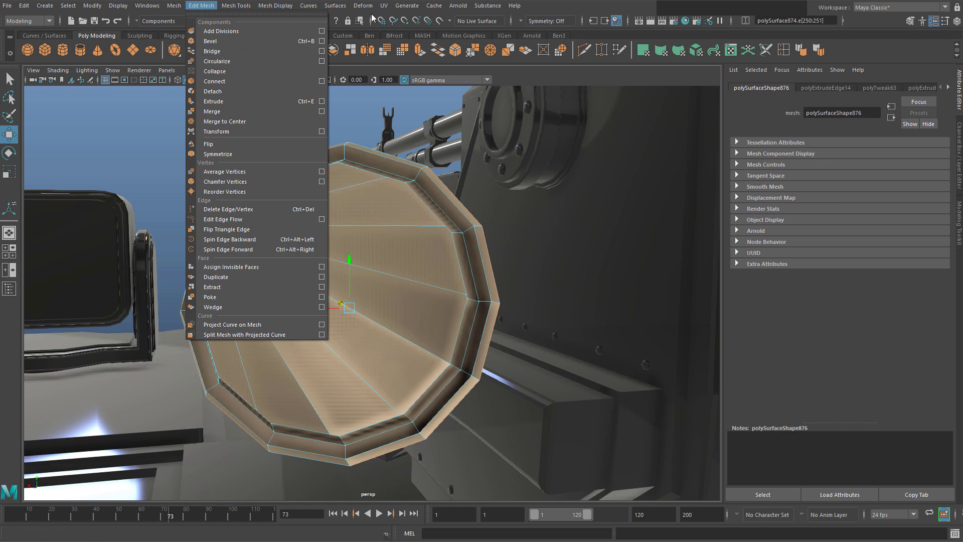
click(212, 51)
click(438, 53)
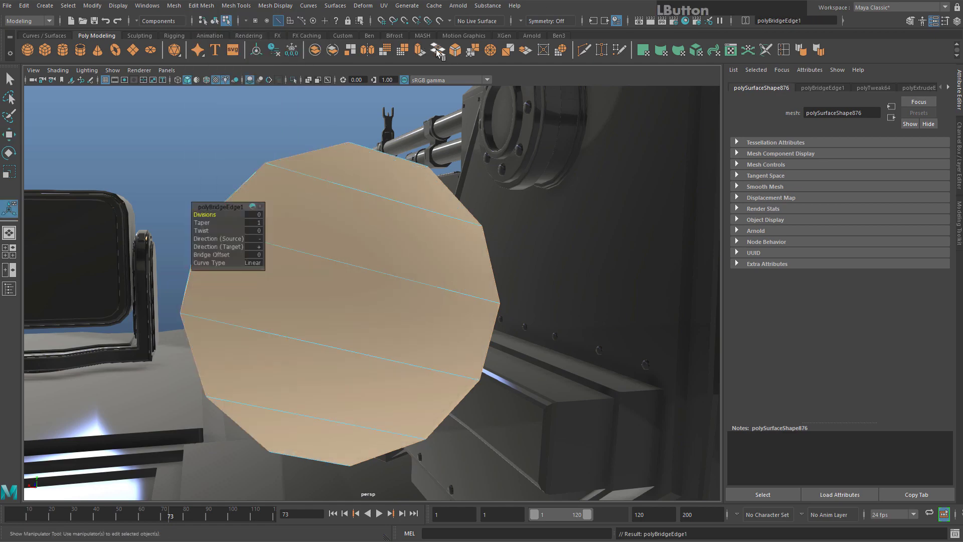
alt+drag(381, 211, 479, 412)
mouse_move(428, 245)
alt+mouse_down()
mouse_move(409, 226)
mouse_move(419, 272)
mouse_move(389, 255)
mouse_move(415, 235)
alt+mouse_up()
key(q)
mouse_move(421, 268)
right_down()
mouse_move(450, 250)
mouse_move(413, 259)
right_up()
alt+drag(413, 259, 385, 243)
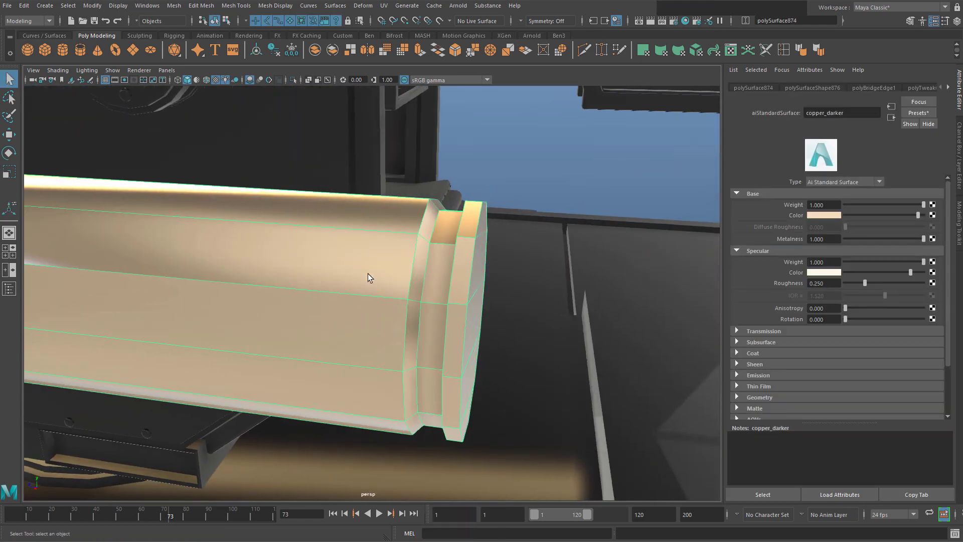
Bevel the edge loops around the casing's rear groove and rim with a fraction of 0.5
alt+drag(368, 277, 415, 262)
right_drag(415, 255, 415, 225)
alt+drag(415, 225, 467, 236)
shift+click(468, 233)
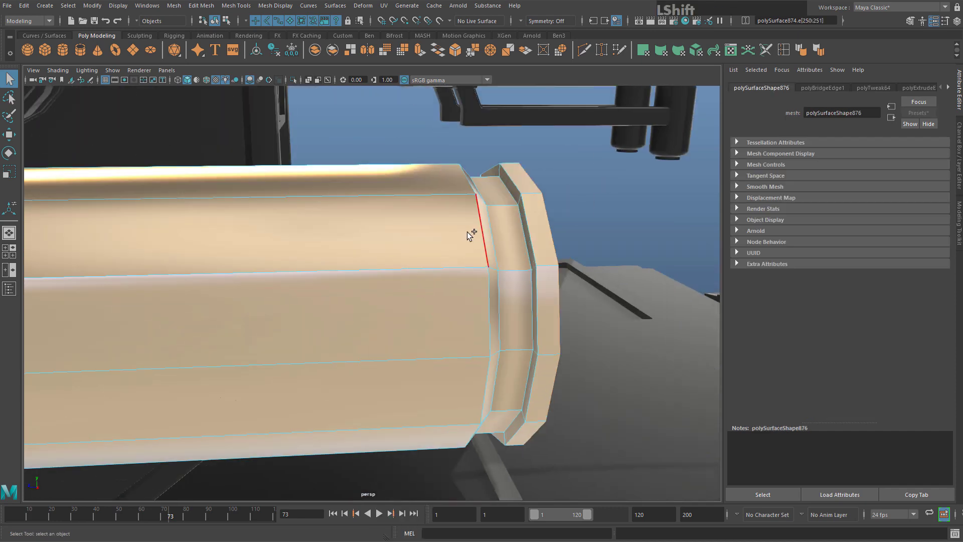
shift+click(495, 230)
alt+drag(547, 158, 354, 38)
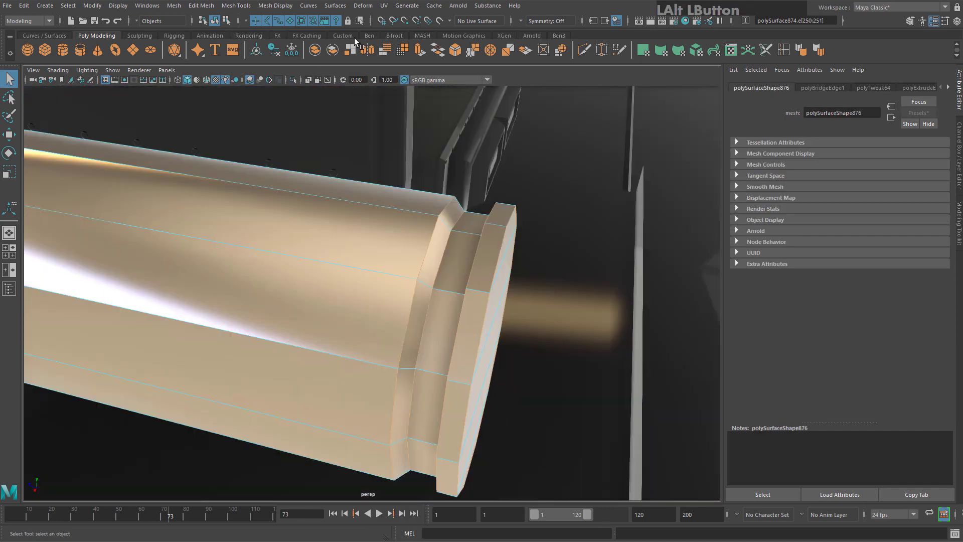
alt+drag(366, 283, 453, 249)
alt+middle_drag(453, 249, 425, 333)
alt+drag(425, 333, 381, 269)
alt+middle_drag(362, 279, 386, 284)
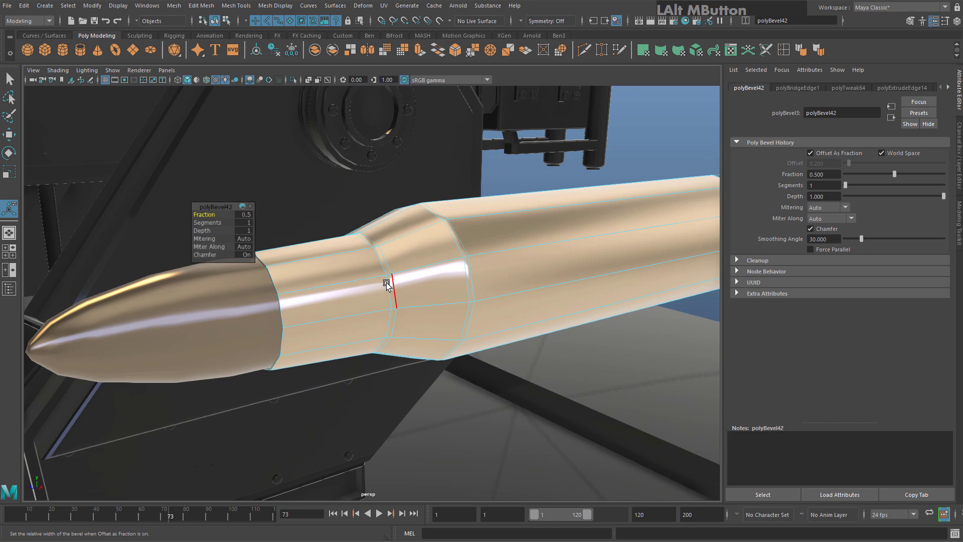
Bevel the casing's front edge loop beside the nose with a fraction of 0.36, then return to object mode
double_click(270, 272)
scroll(445, 224, up, 6)
alt+middle_drag(340, 239, 401, 175)
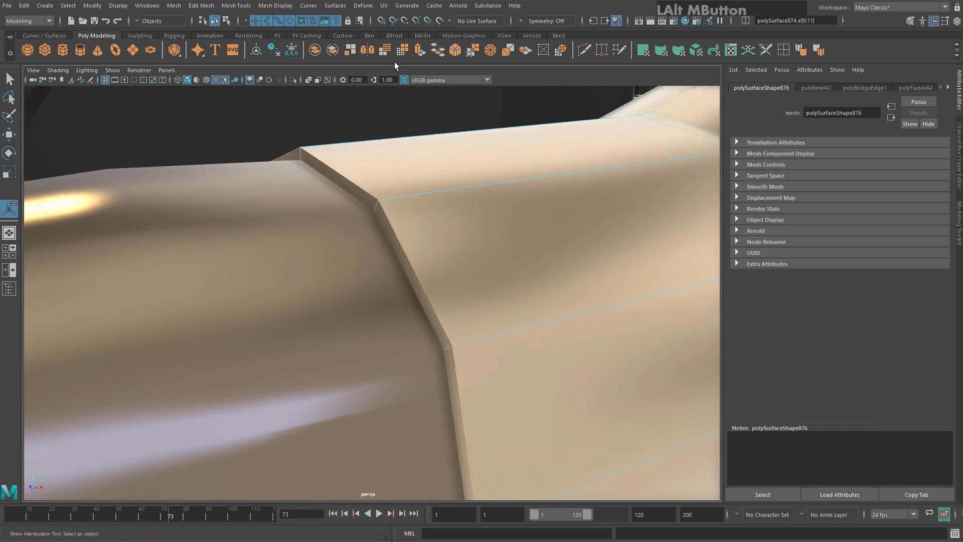
click(455, 50)
ctrl+click(196, 215)
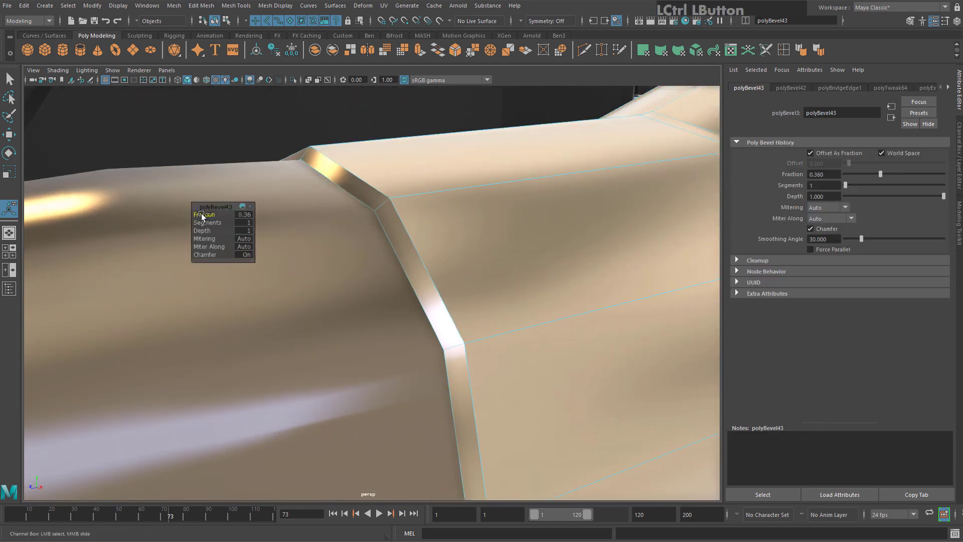
right_drag(419, 176, 441, 211)
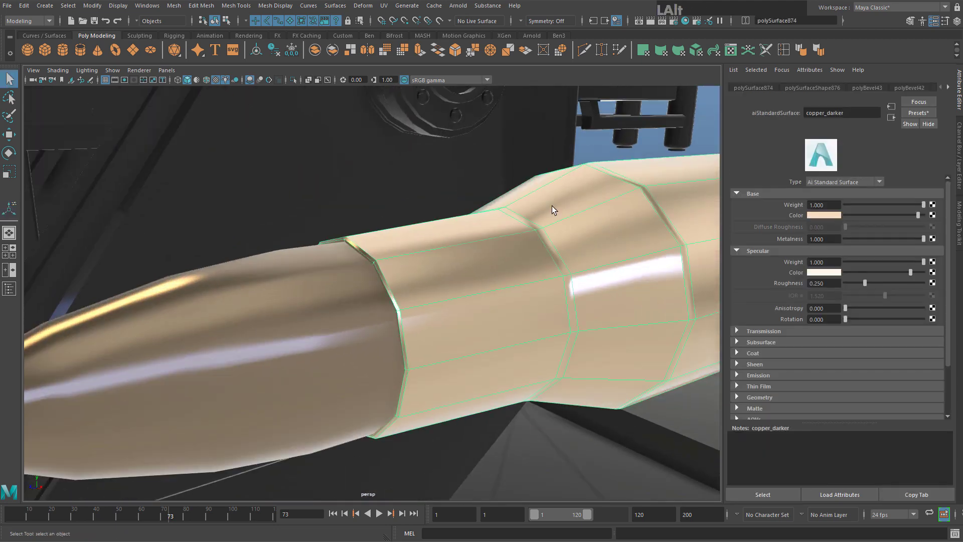
Preview the casing with smoothing and examine the bullet from its nose, side and rear rim
alt+middle_drag(552, 206, 402, 228)
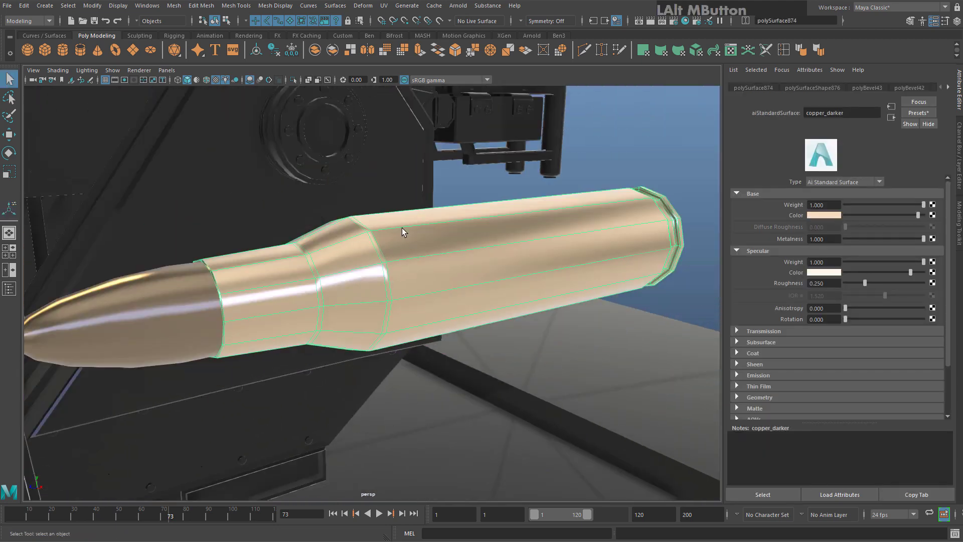
scroll(387, 245, up, 2)
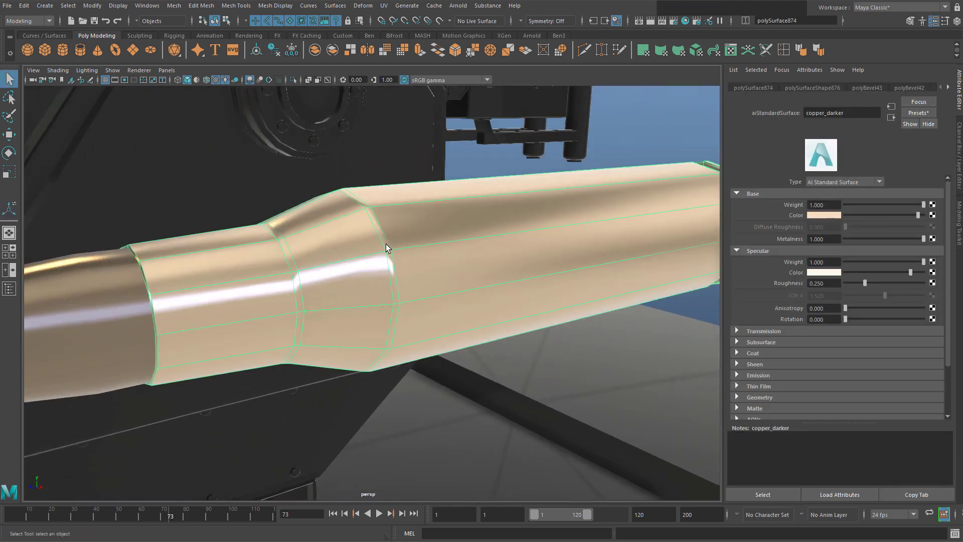
scroll(383, 247, down, 1)
key(3)
click(161, 309)
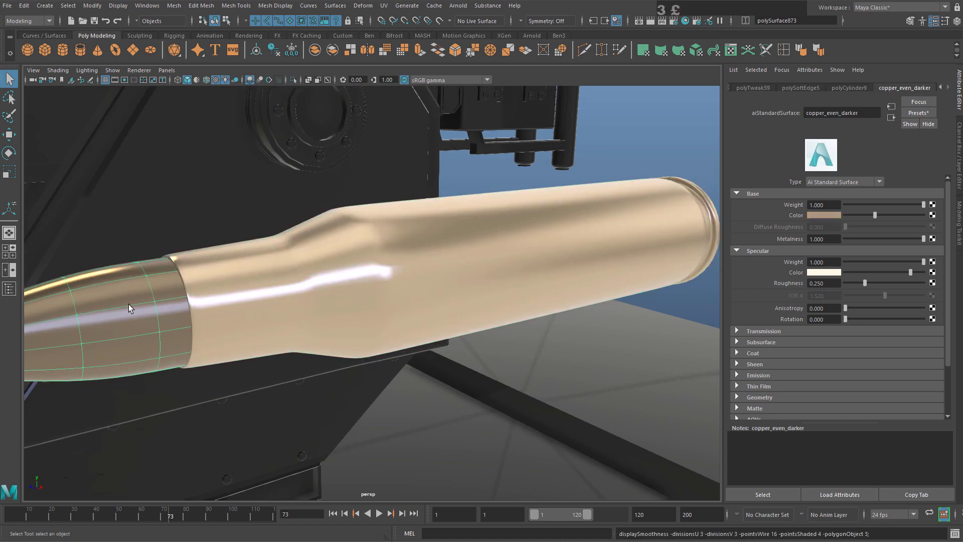
click(354, 162)
alt+drag(354, 162, 431, 151)
alt+middle_drag(431, 150, 336, 184)
scroll(335, 185, down, 3)
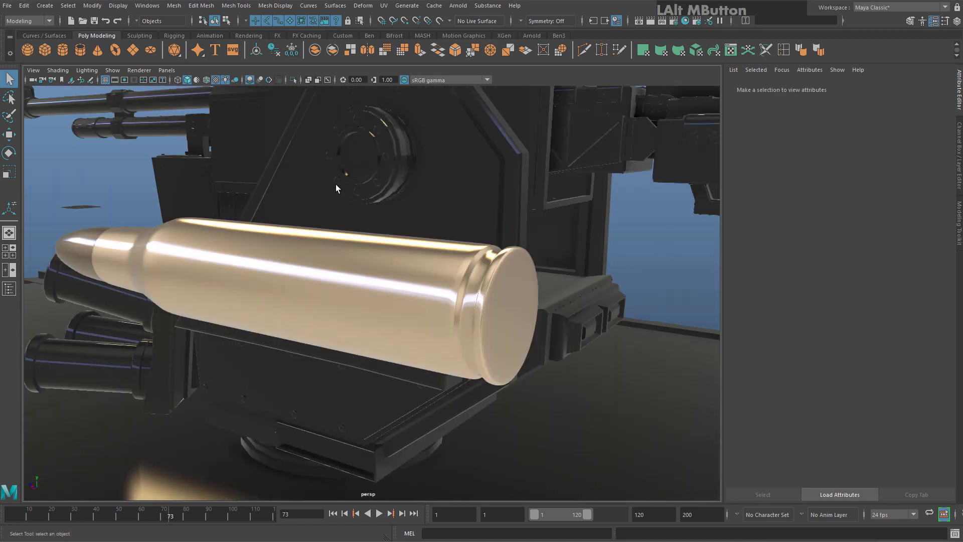
mouse_move(336, 184)
alt+mouse_down()
mouse_move(310, 196)
mouse_move(351, 193)
alt+mouse_up()
Return the bullet to unsmoothed display and consult the reference photo of machine-gun bullets held in belt links
click(421, 285)
alt+drag(274, 241, 334, 188)
shift+click(126, 195)
mouse_move(962, 3)
mouse_down()
mouse_move(398, 3)
mouse_move(962, 2)
mouse_up()
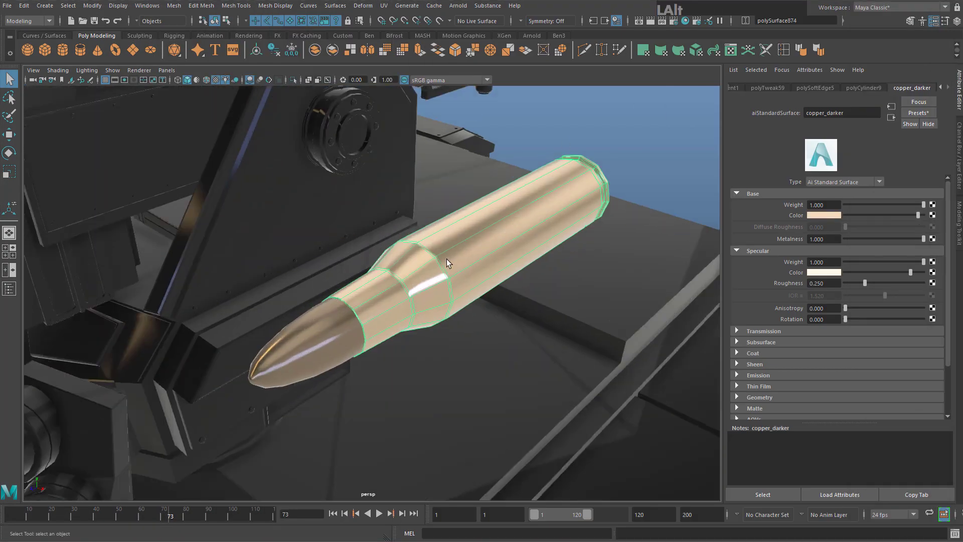
alt+drag(449, 260, 461, 258)
drag(962, 22, 391, 23)
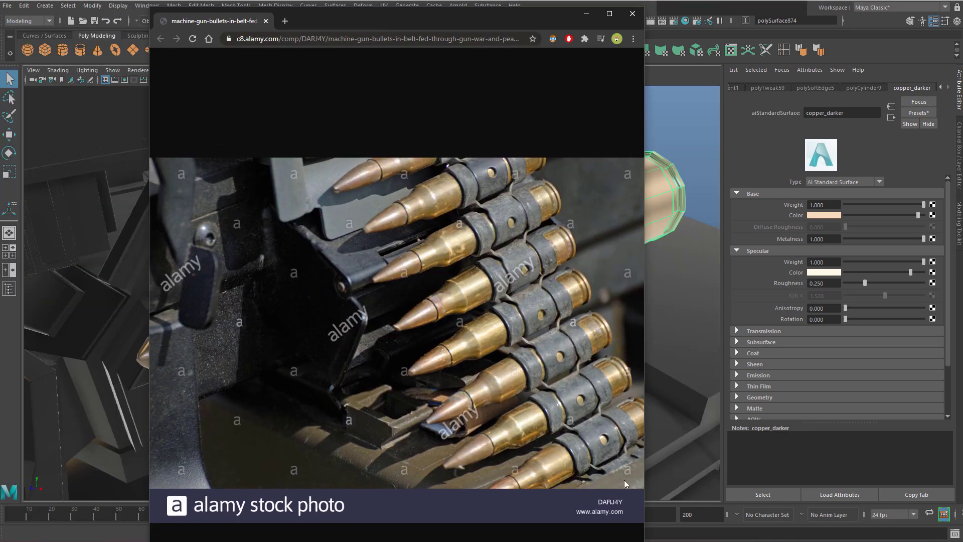
drag(453, 29, 962, 29)
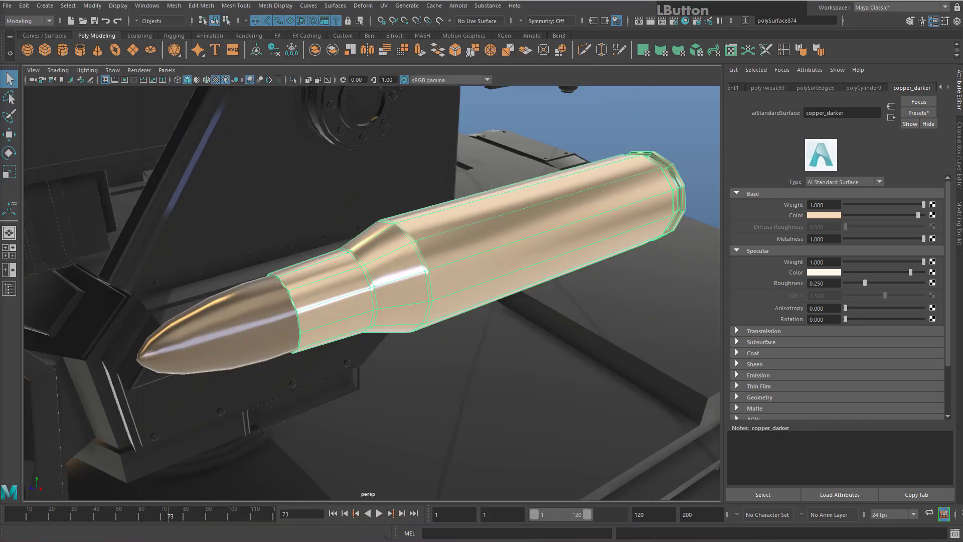
Duplicate the casing and move the copy straight back along its length until it is clear of the original bullet
alt+drag(431, 231, 407, 252)
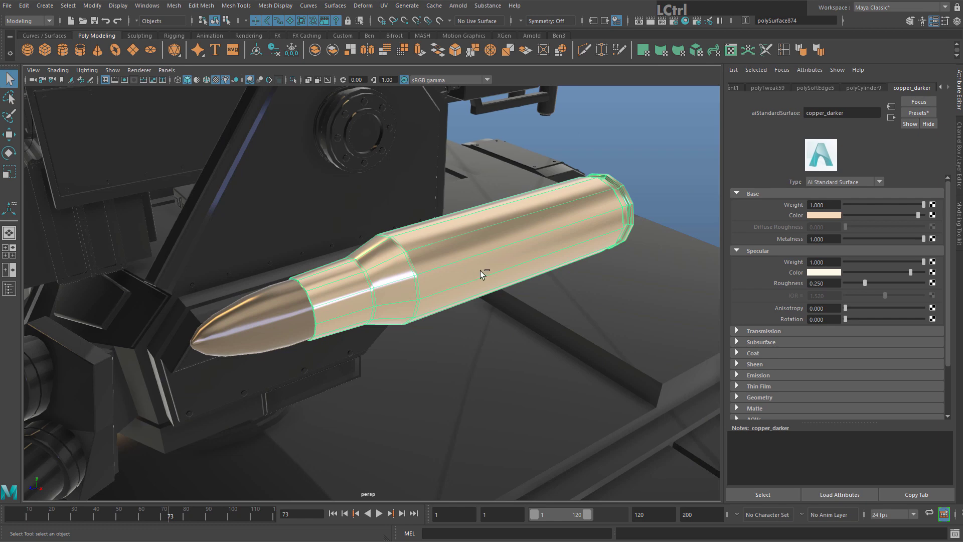
key(ctrl+d)
key(w)
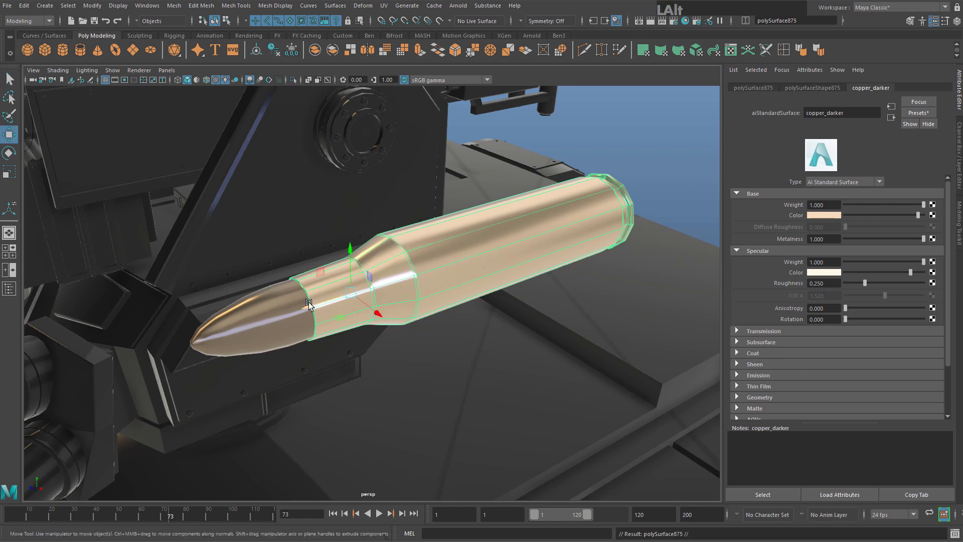
drag(309, 303, 648, 187)
alt+middle_drag(647, 187, 393, 259)
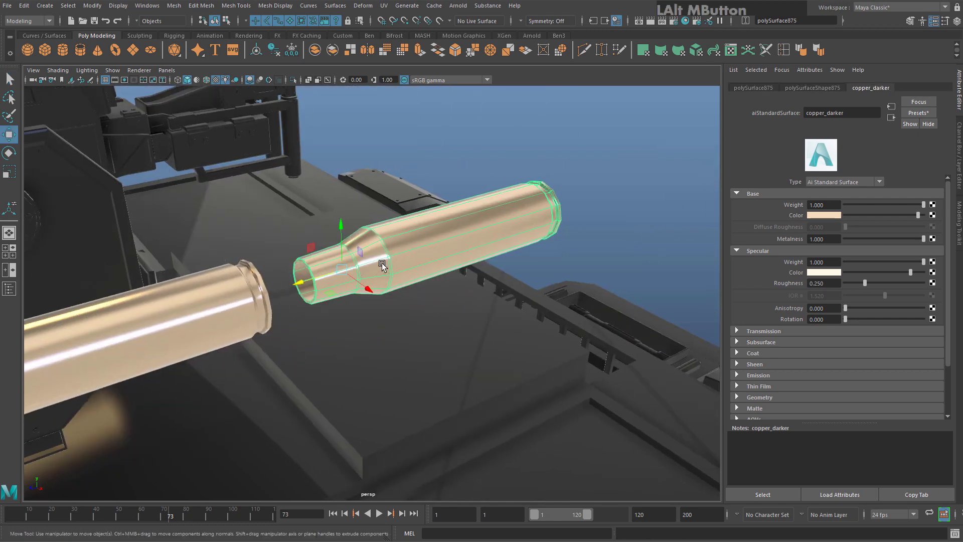
Assign a new aiStandardSurface material to the duplicated casing and name it MetalDarkMatte
scroll(382, 264, up, 4)
alt+drag(446, 93, 441, 217)
alt+middle_drag(440, 218, 423, 214)
right_click(422, 206)
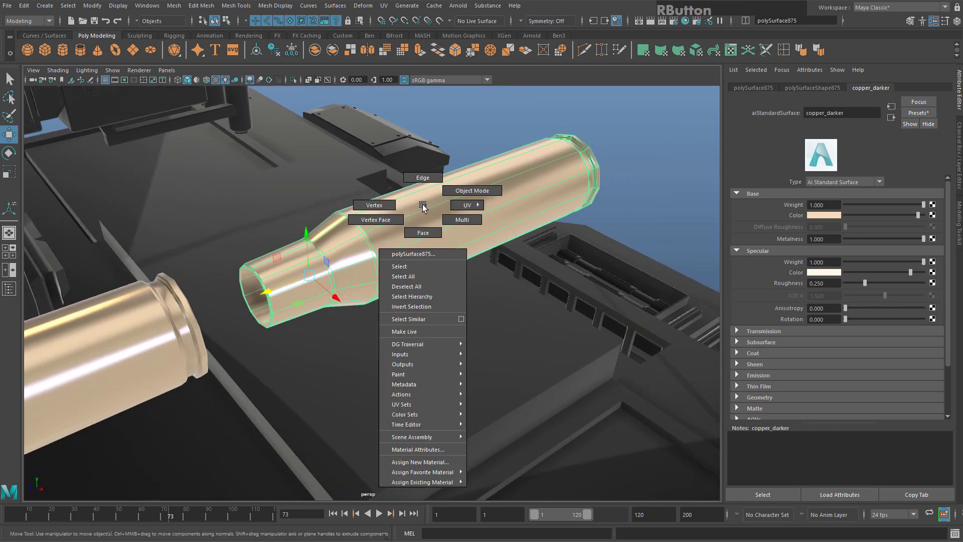
click(420, 462)
click(426, 167)
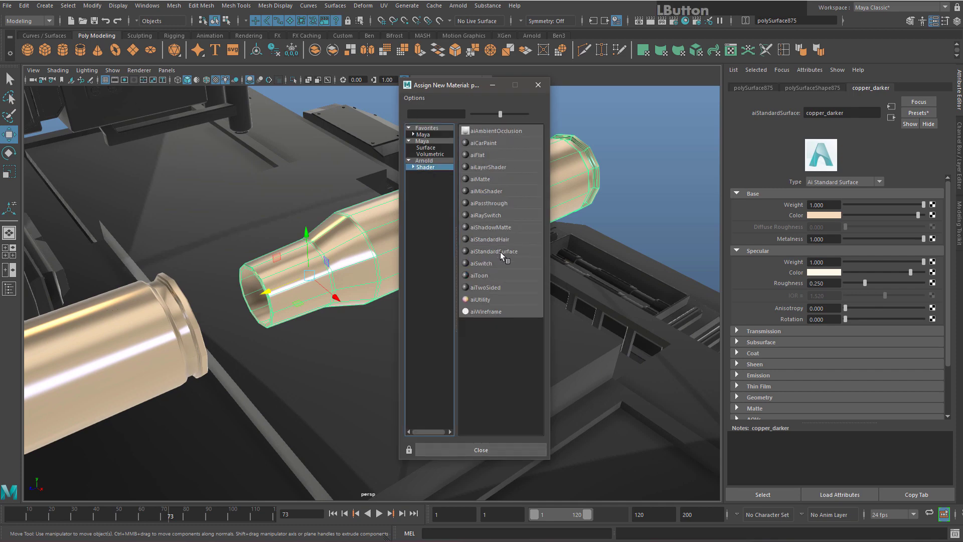
click(501, 251)
double_click(881, 111)
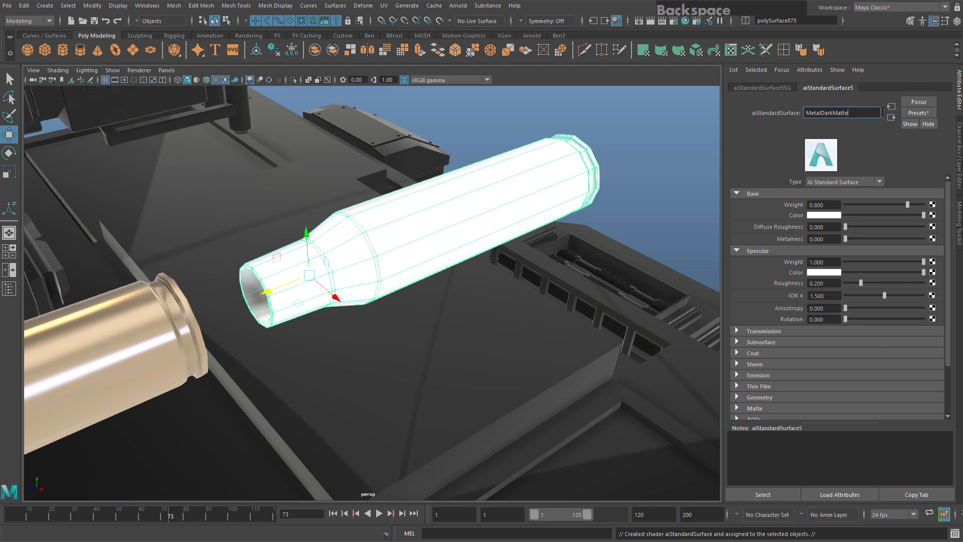
key(Return)
Apply the Copper preset to MetalDarkMatte, darken its base color to dark grey and set its specular roughness to 1.000
click(918, 112)
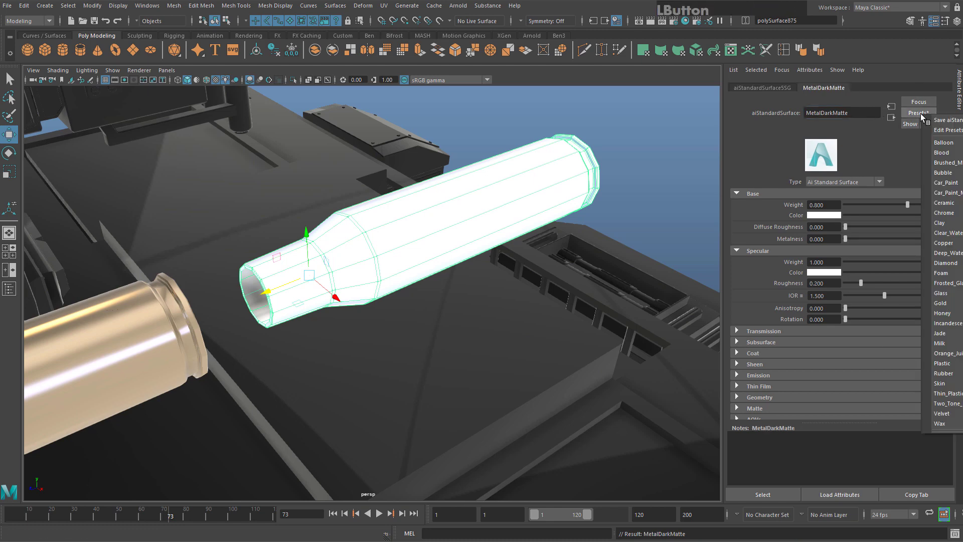
click(943, 243)
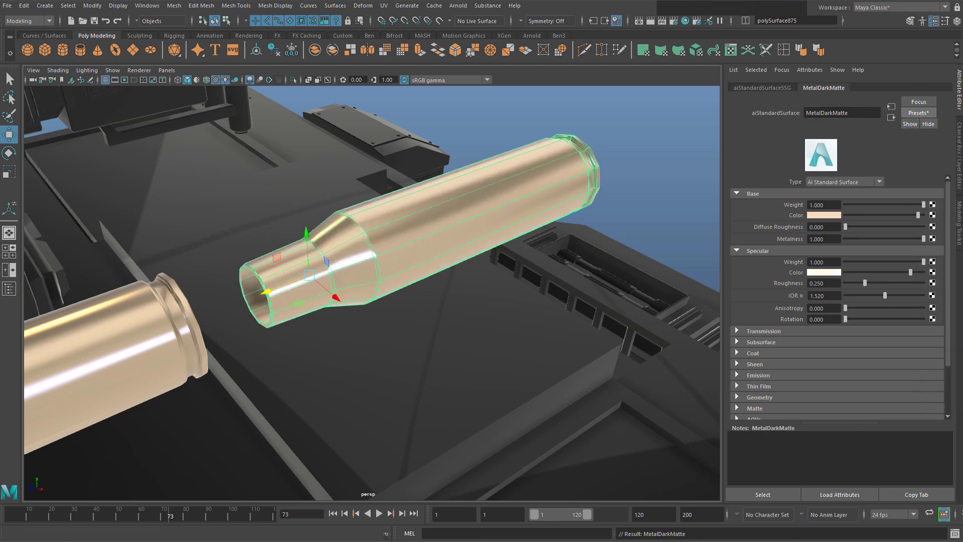
click(827, 215)
mouse_move(791, 267)
mouse_down()
mouse_move(712, 266)
mouse_move(769, 256)
mouse_move(813, 269)
mouse_move(799, 266)
mouse_up()
click(869, 156)
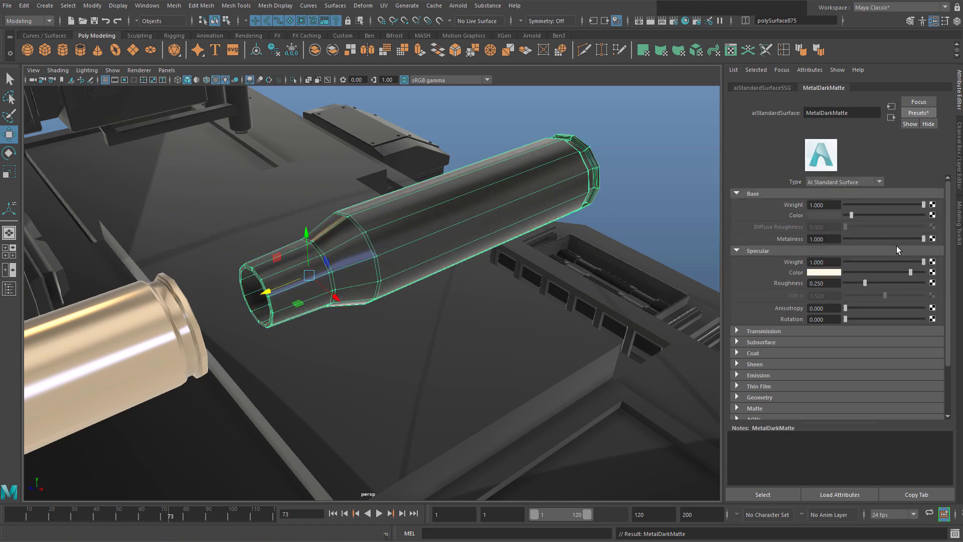
drag(881, 284, 940, 287)
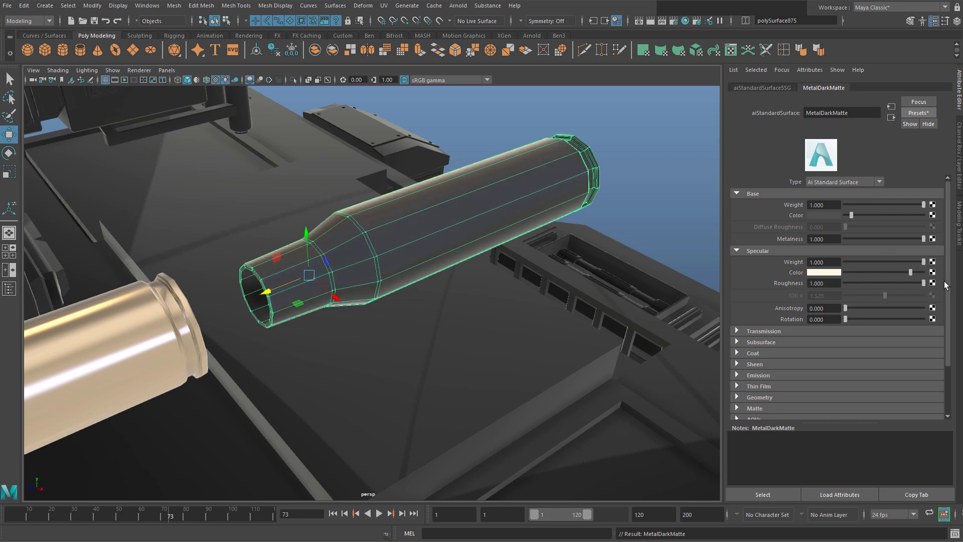
Insert two edge loops around the duplicate's body with Multi-Cut, one behind the shoulder and one ahead of the rear groove
click(484, 181)
alt+drag(483, 181, 415, 222)
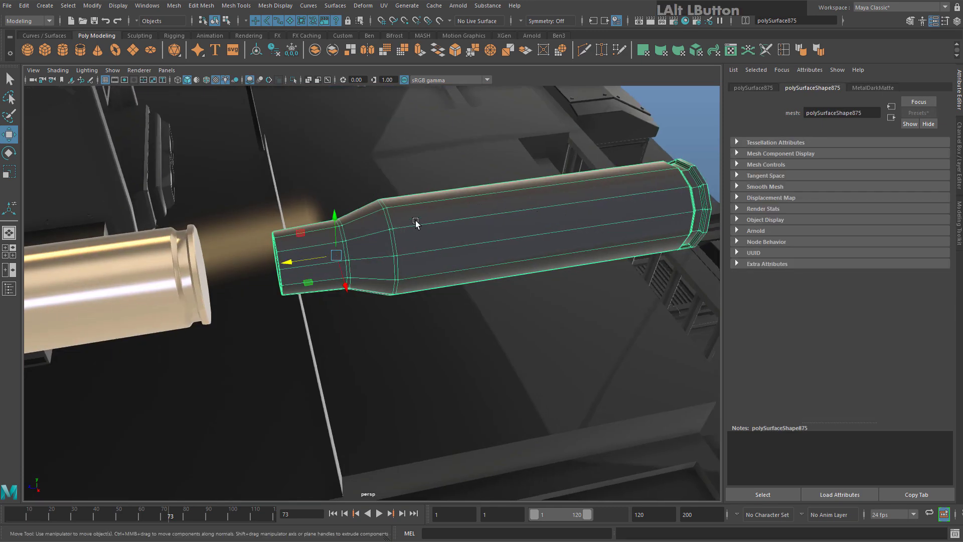
alt+right_drag(415, 221, 505, 158)
alt+middle_drag(506, 159, 411, 170)
scroll(376, 124, down, 2)
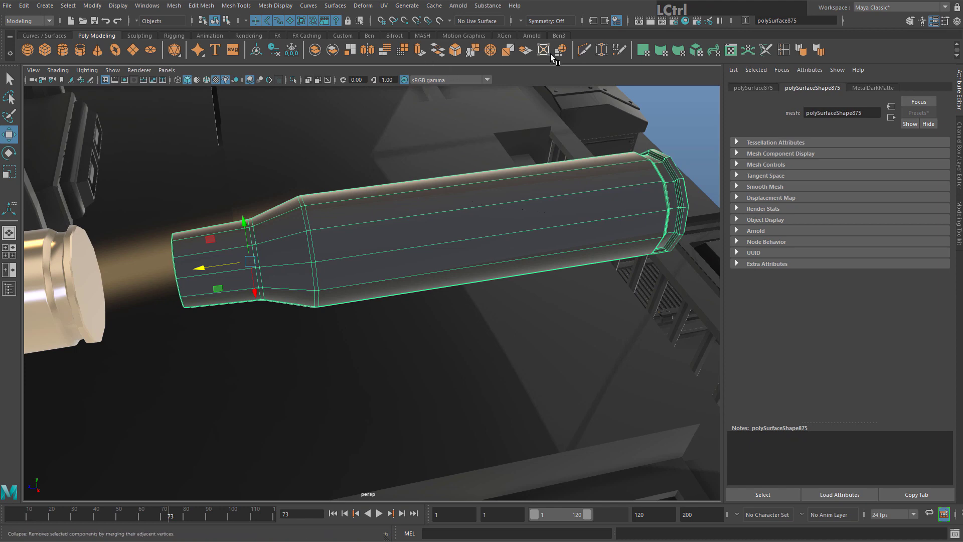
click(584, 50)
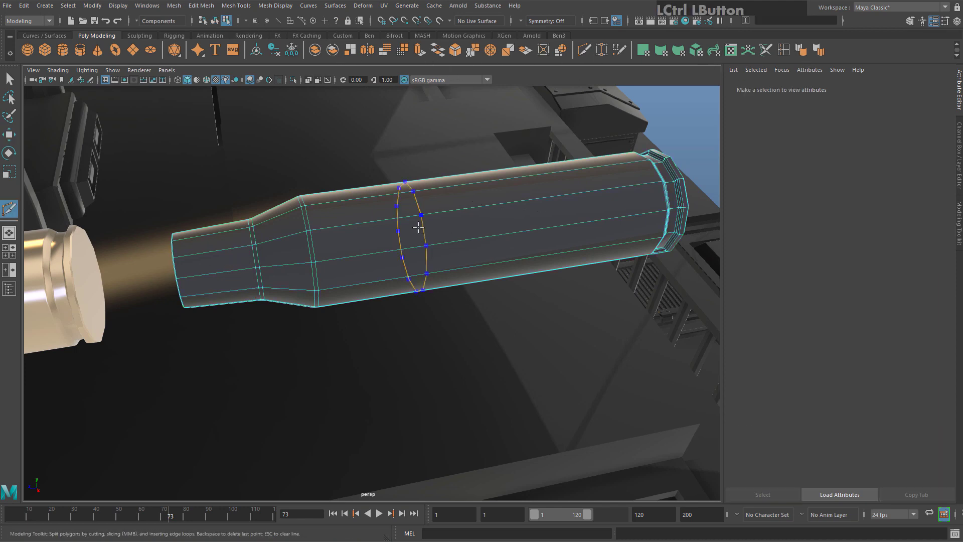
alt+drag(370, 243, 415, 226)
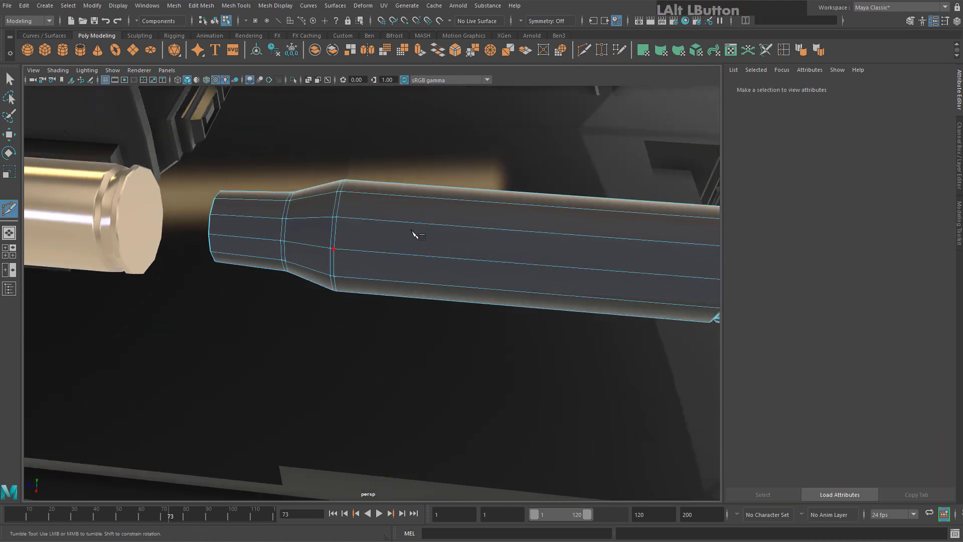
alt+middle_drag(415, 226, 291, 222)
ctrl+click(291, 222)
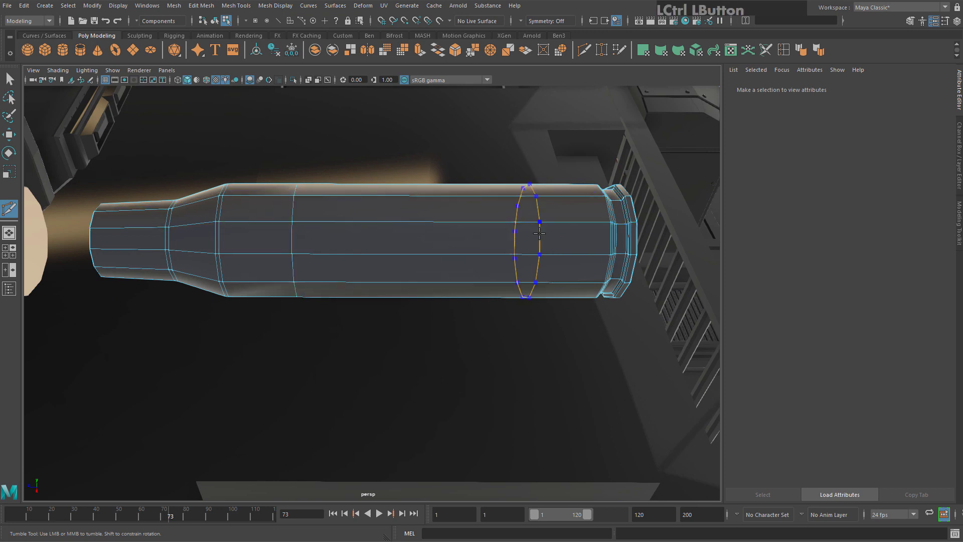
ctrl+click(502, 251)
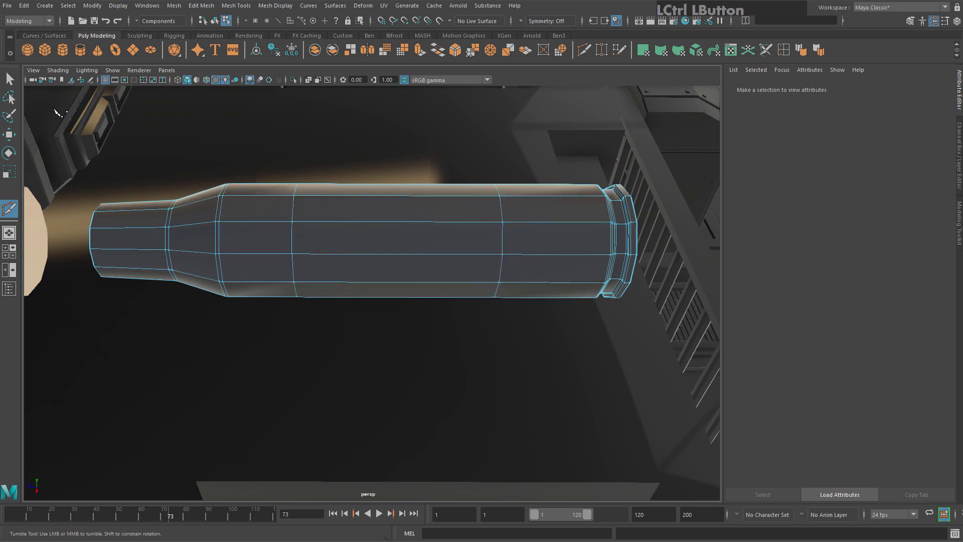
Delete all faces of the duplicate except the band between the two new edge loops, then return to object mode
click(9, 78)
right_drag(345, 223, 370, 232)
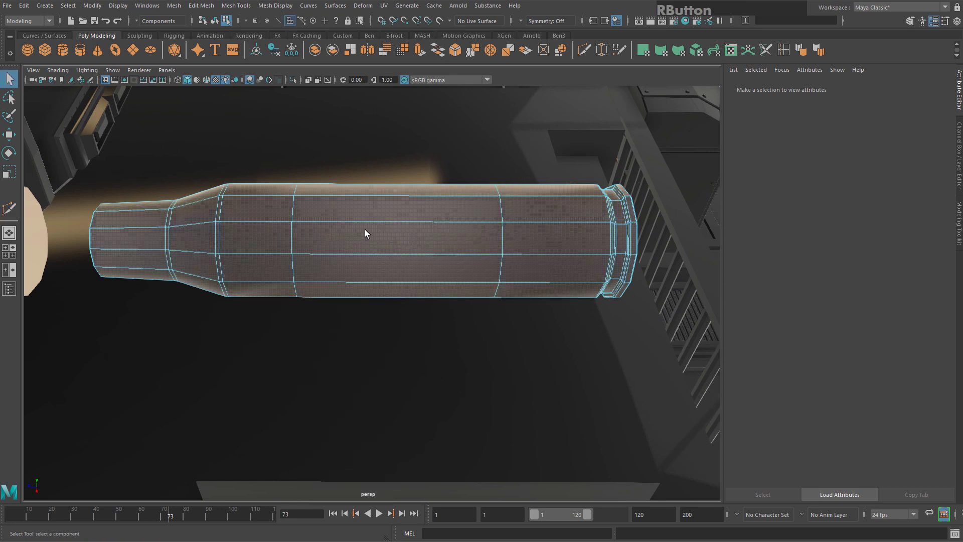
click(356, 240)
shift+double_click(355, 241)
alt+drag(355, 241, 196, 208)
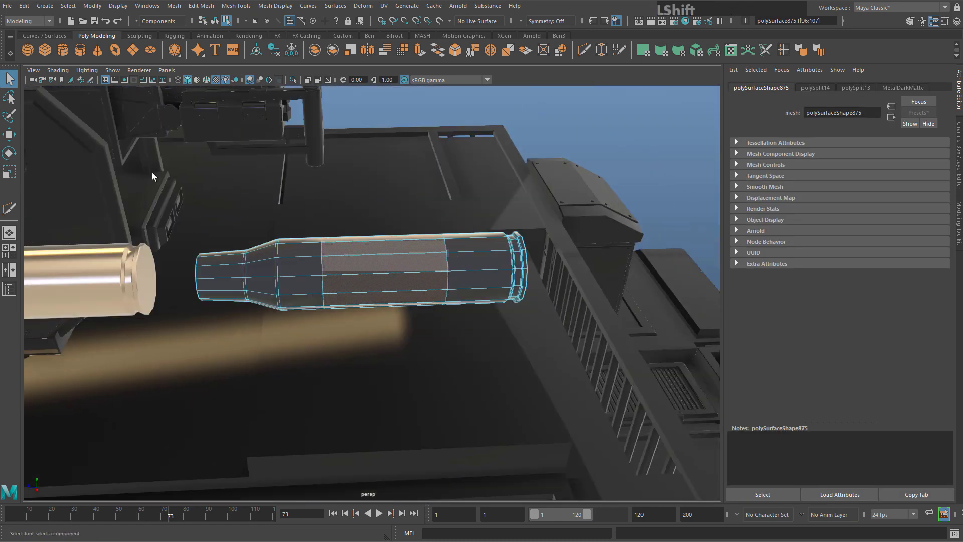
shift+drag(169, 164, 611, 433)
alt+drag(388, 306, 471, 299)
mouse_move(472, 298)
alt+middle_down()
mouse_move(490, 290)
mouse_move(488, 300)
alt+middle_up()
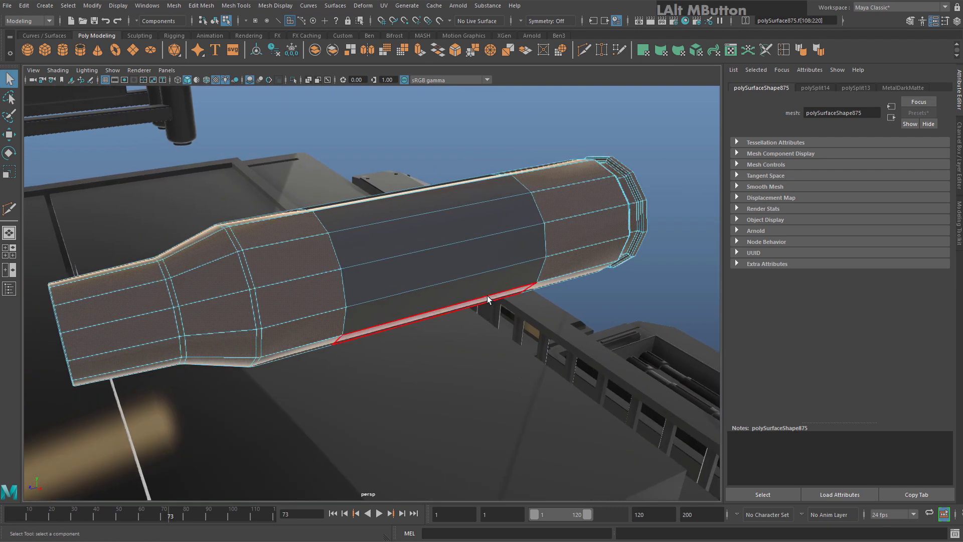
key(Delete)
key(F8)
Select the remaining open cylindrical band and center its pivot
click(405, 248)
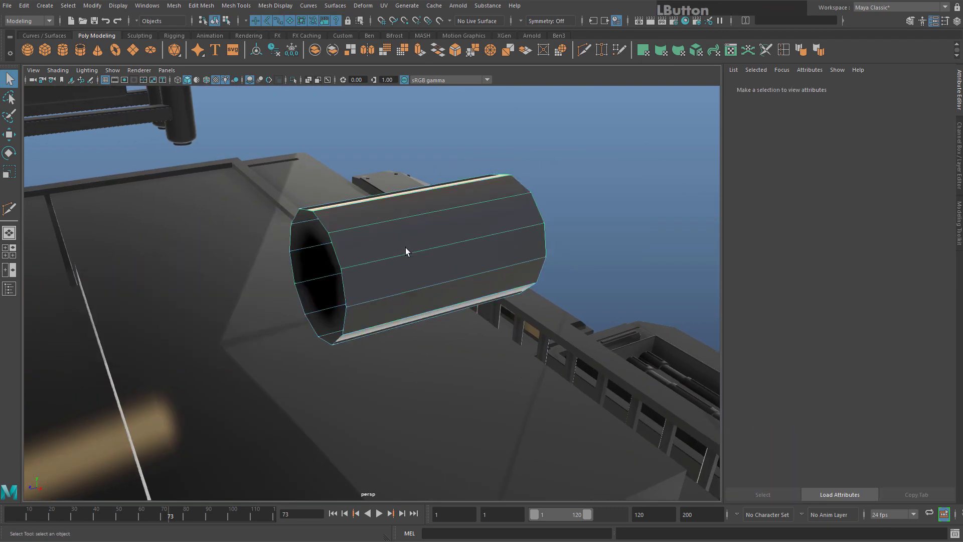
scroll(374, 288, down, 5)
key(w)
alt+middle_drag(263, 282, 344, 256)
scroll(310, 253, up, 3)
alt+middle_drag(413, 217, 310, 253)
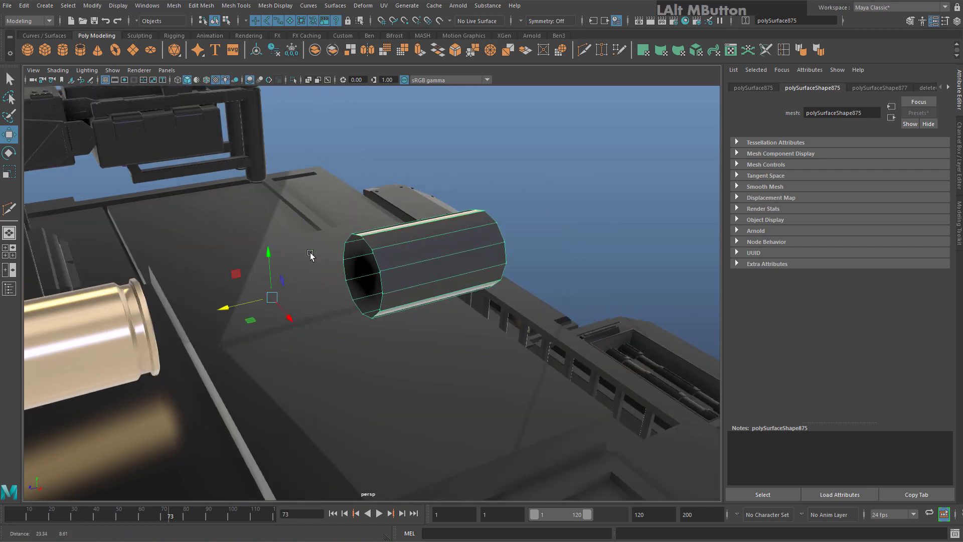
scroll(311, 253, up, 2)
click(256, 50)
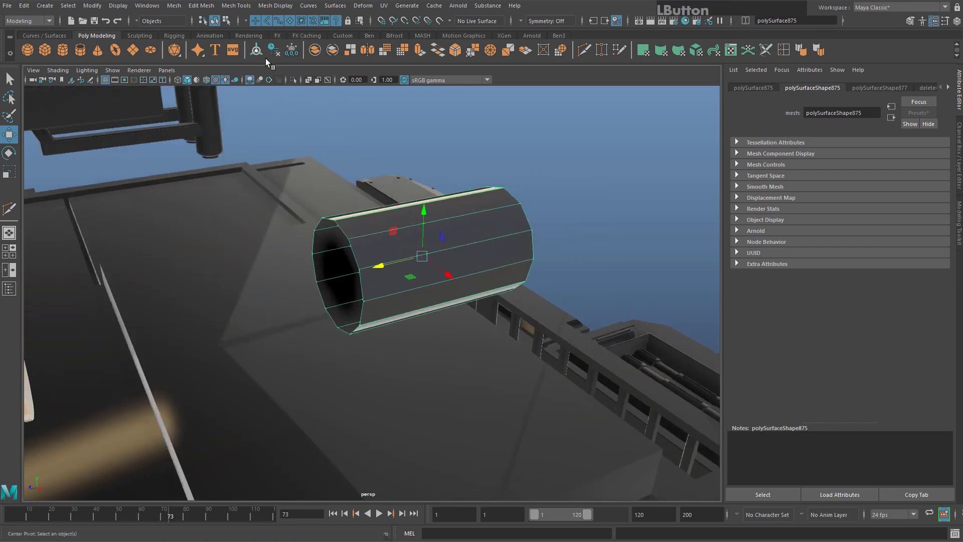
Insert a centred edge loop around the band with Multi-Cut, then one midway along each half, dividing it into four equal sections
alt+drag(351, 236, 435, 257)
alt+middle_drag(435, 257, 416, 301)
alt+drag(416, 301, 364, 296)
key(r)
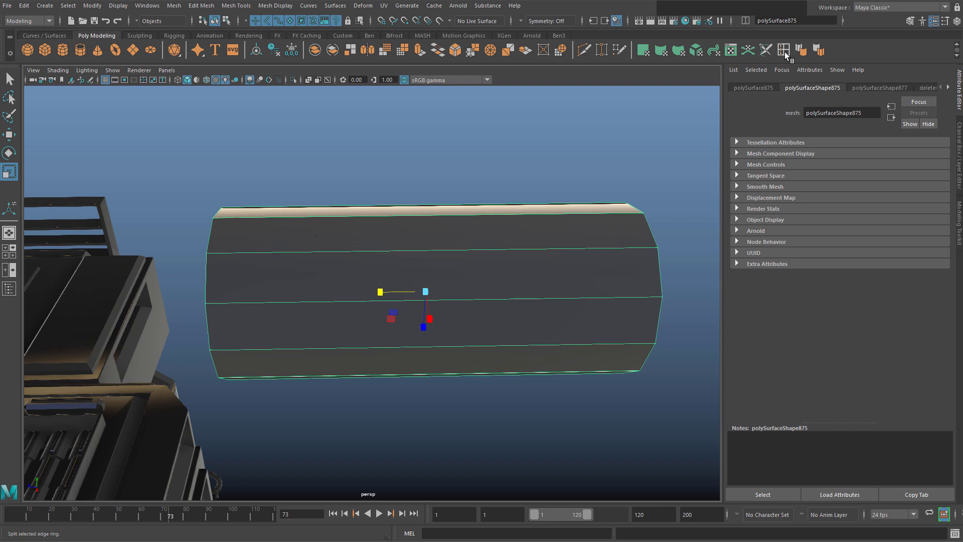
click(585, 51)
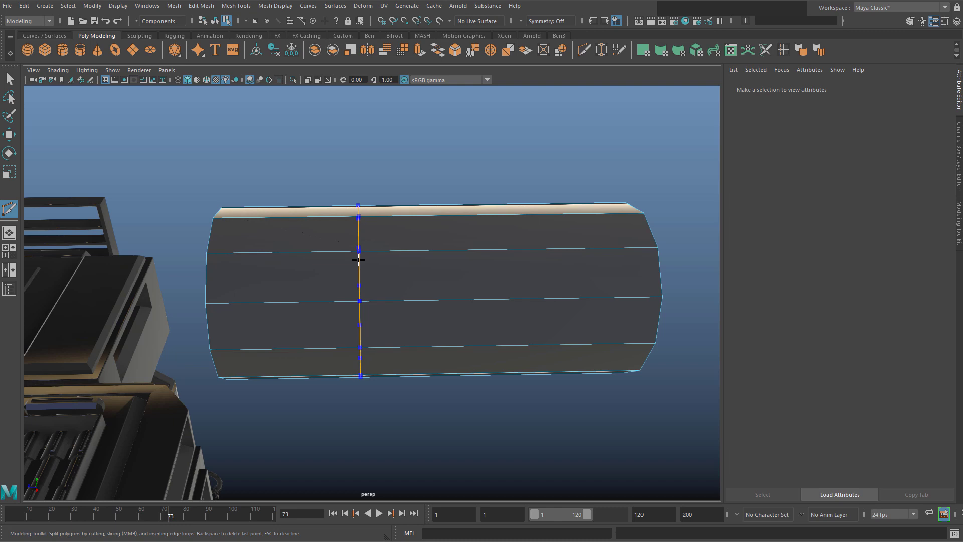
ctrl+middle_click(423, 367)
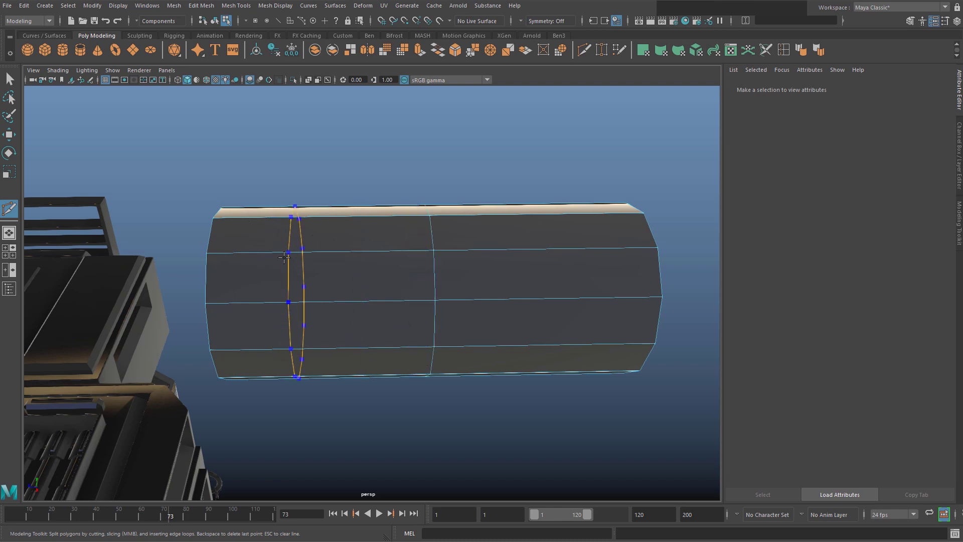
ctrl+middle_click(273, 281)
ctrl+middle_click(540, 244)
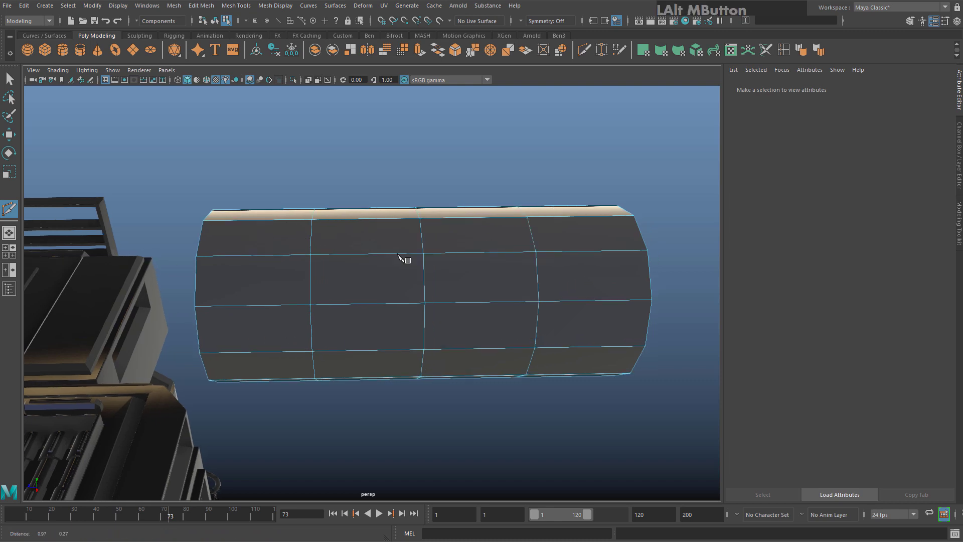
alt+middle_drag(402, 261, 456, 284)
Bevel the two edge loops that lie midway along each half of the band with a fraction of 0.13
click(10, 78)
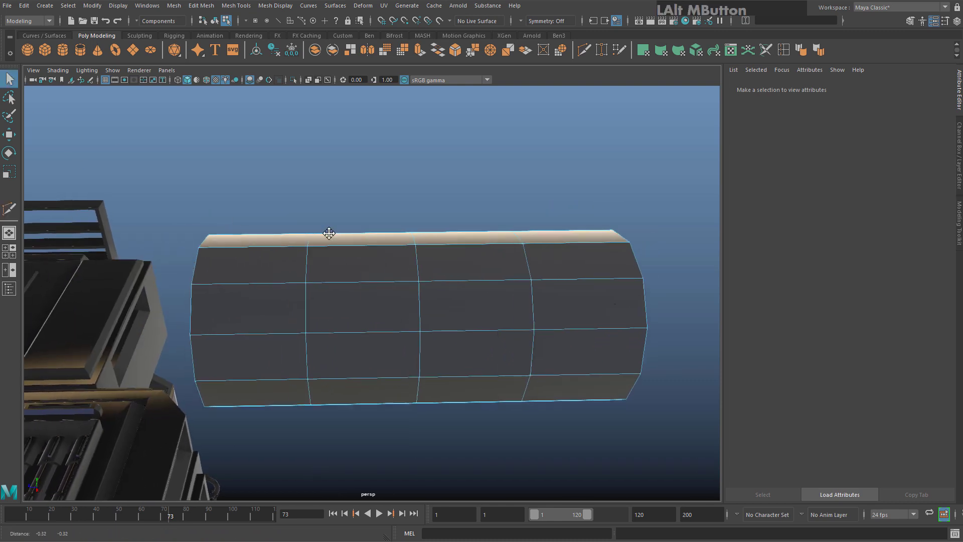
alt+middle_drag(327, 229, 350, 235)
double_click(354, 229)
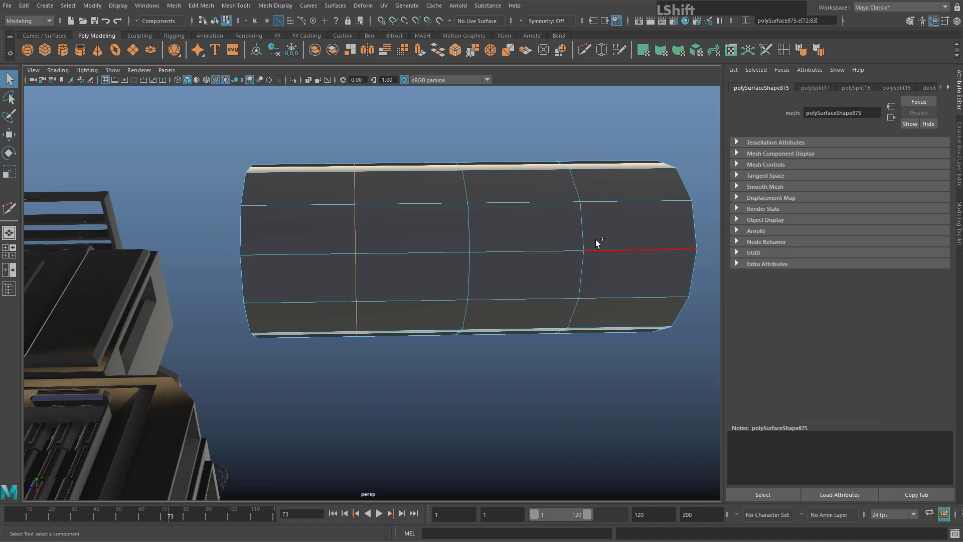
mouse_move(405, 188)
alt+mouse_down()
mouse_move(395, 177)
mouse_move(412, 201)
alt+mouse_up()
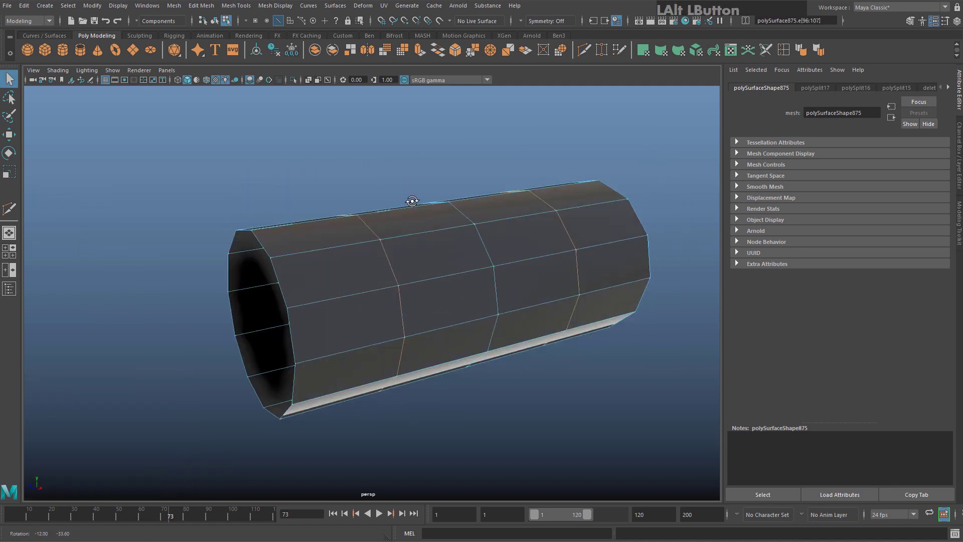
key(ctrl+b)
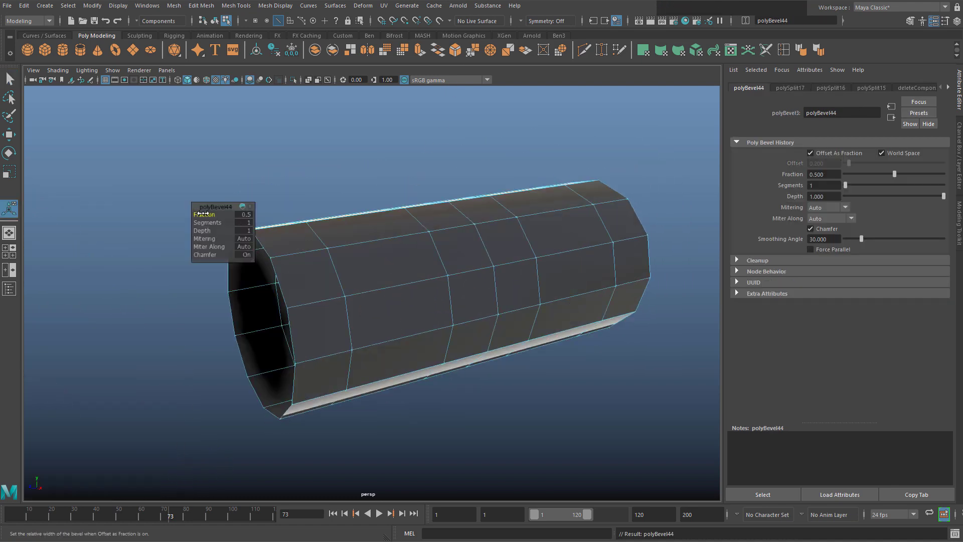
drag(203, 214, 201, 215)
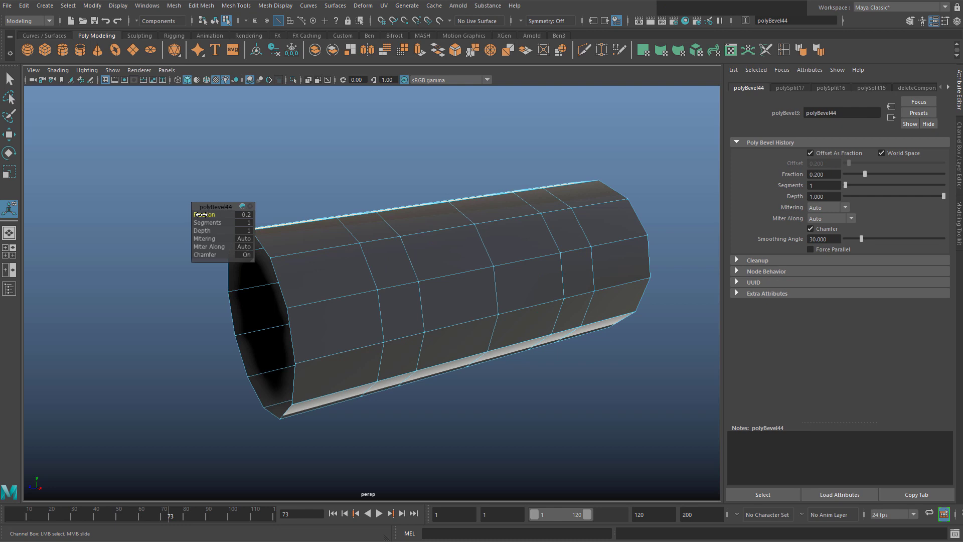
ctrl+drag(204, 215, 200, 216)
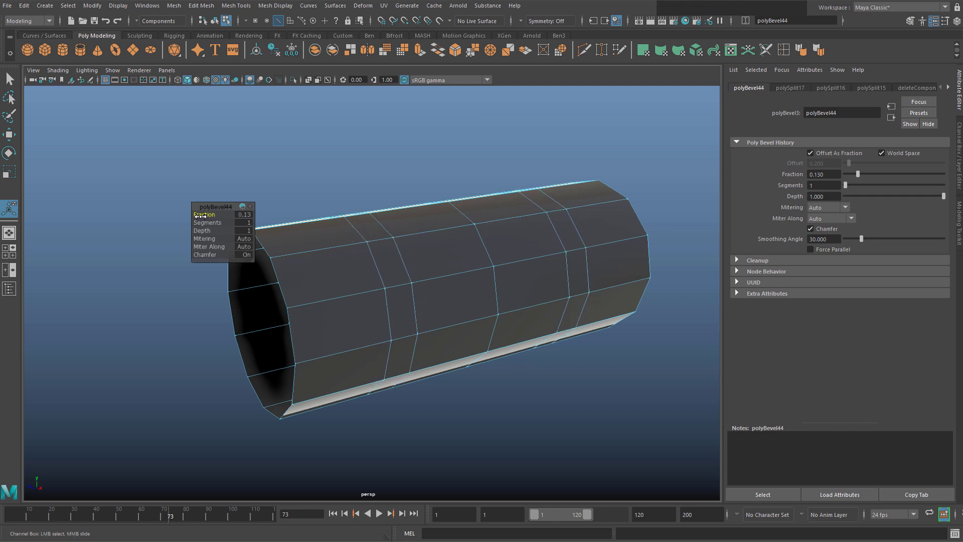
Delete the side faces of both narrow bevelled strips on one side of the band, opening two curved slots
alt+drag(432, 261, 404, 251)
right_drag(335, 266, 335, 301)
click(367, 271)
alt+drag(301, 261, 374, 249)
key(ctrl+1)
alt+drag(557, 250, 474, 293)
key(Delete)
alt+drag(543, 217, 577, 318)
click(555, 269)
shift+double_click(564, 323)
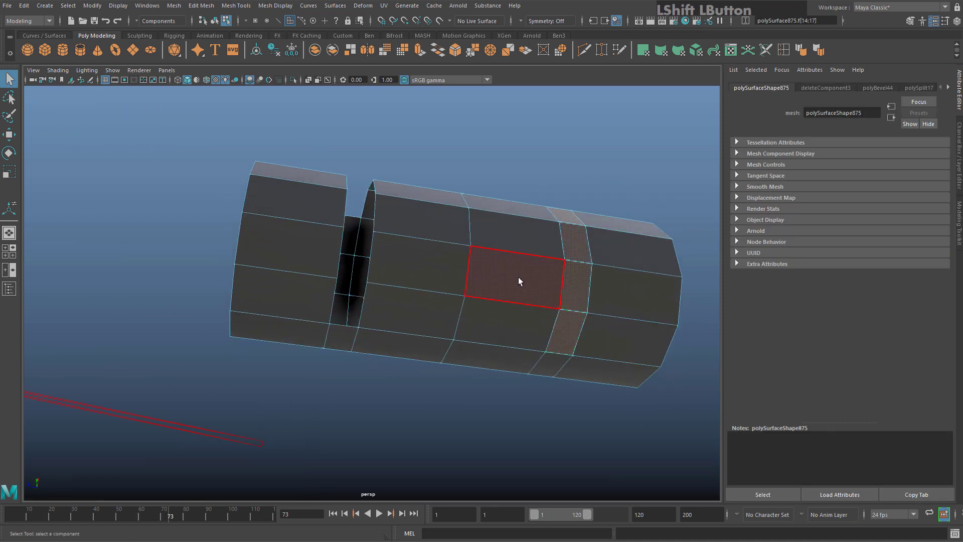
key(Delete)
Cut matching slots on the opposite side by deleting the faces of both narrow strips, keeping connecting faces between the sections
alt+drag(472, 187, 378, 280)
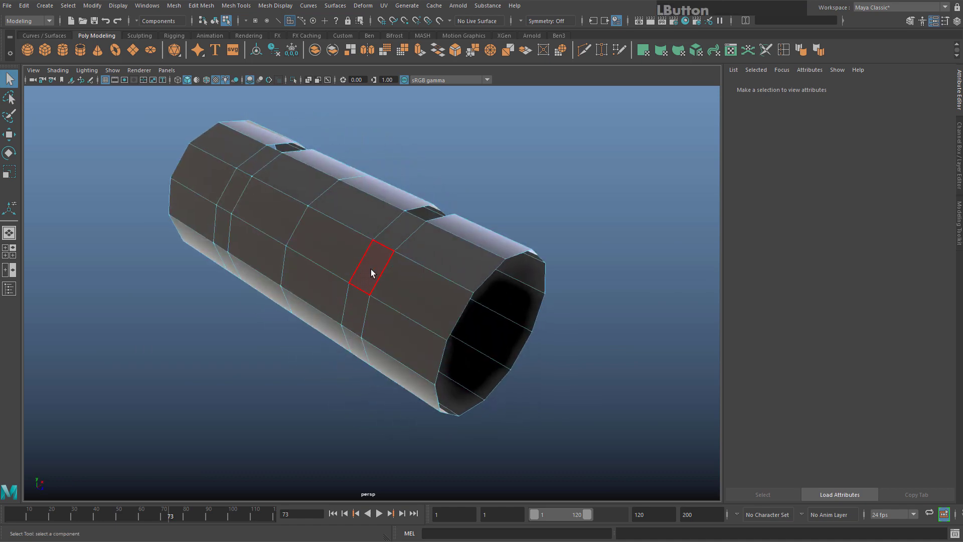
click(371, 273)
alt+drag(221, 259, 418, 258)
shift+click(405, 299)
alt+drag(404, 299, 425, 302)
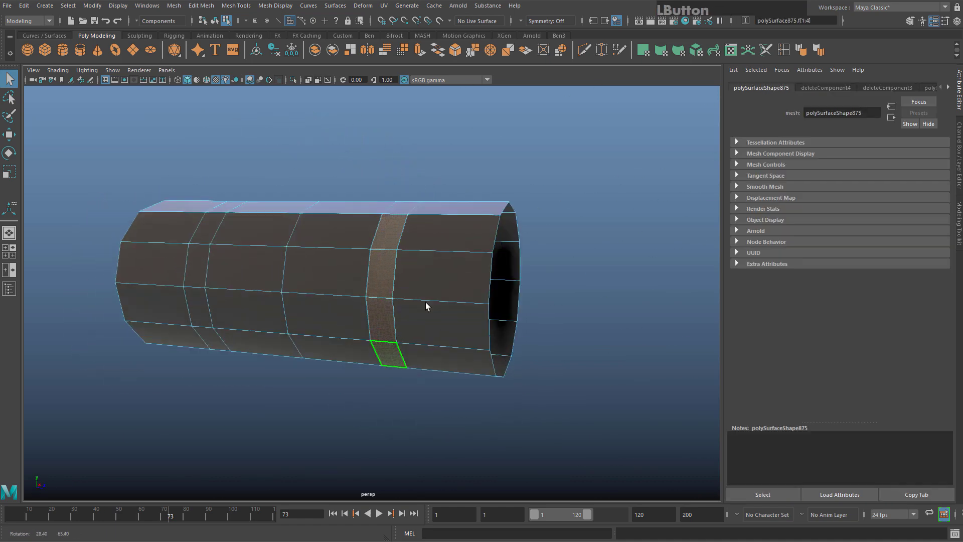
key(Delete)
shift+click(256, 338)
alt+drag(256, 338, 239, 277)
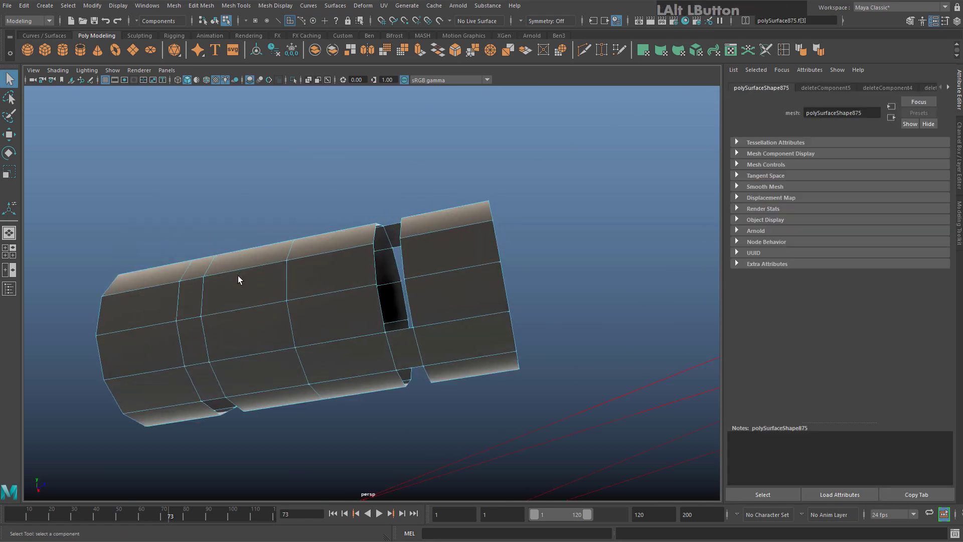
key(Delete)
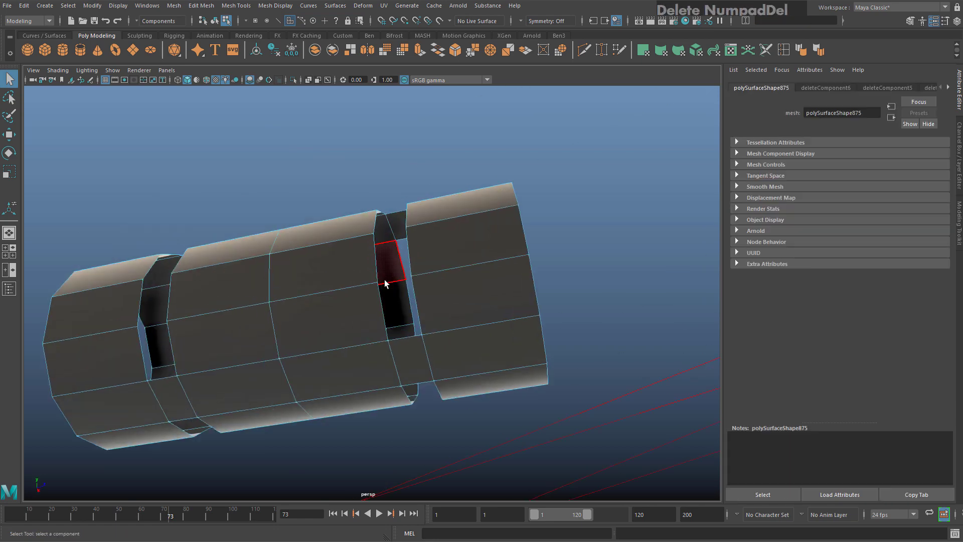
Select all faces of the slotted band and extrude them by about 0.5 in local Z to give the shell thickness
mouse_move(350, 318)
alt+mouse_down()
mouse_move(421, 293)
mouse_move(359, 314)
mouse_move(430, 345)
mouse_move(483, 308)
mouse_move(481, 272)
mouse_move(554, 252)
mouse_move(673, 339)
mouse_move(714, 301)
mouse_move(531, 322)
mouse_move(341, 327)
alt+mouse_up()
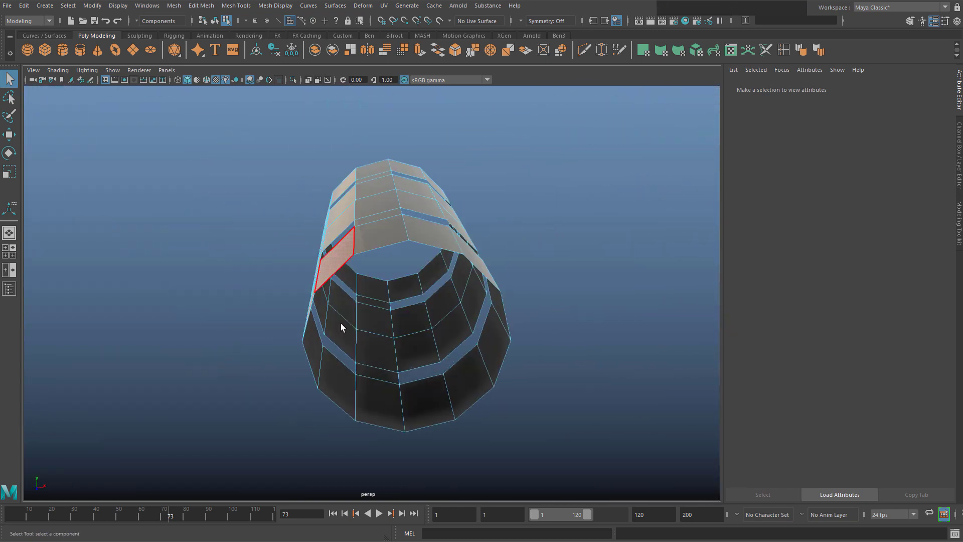
alt+drag(414, 420, 414, 269)
right_drag(474, 254, 517, 239)
right_drag(438, 275, 436, 302)
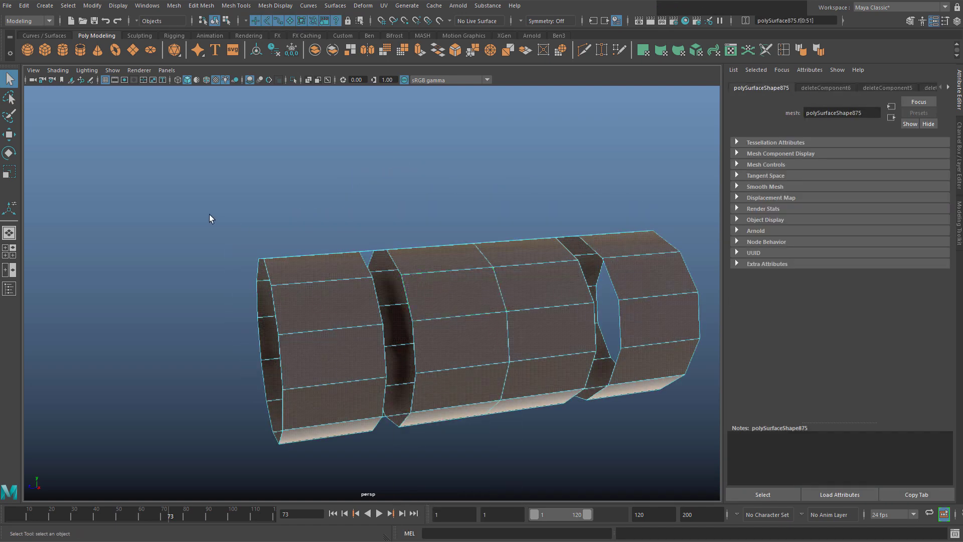
alt+drag(209, 214, 164, 173)
alt+drag(500, 351, 424, 289)
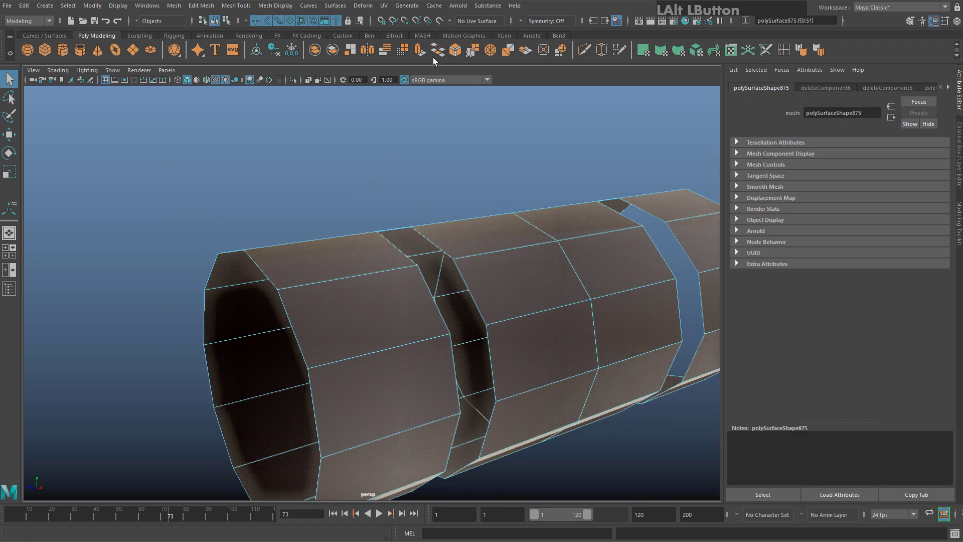
click(421, 53)
scroll(462, 353, down, 3)
alt+middle_drag(436, 347, 465, 266)
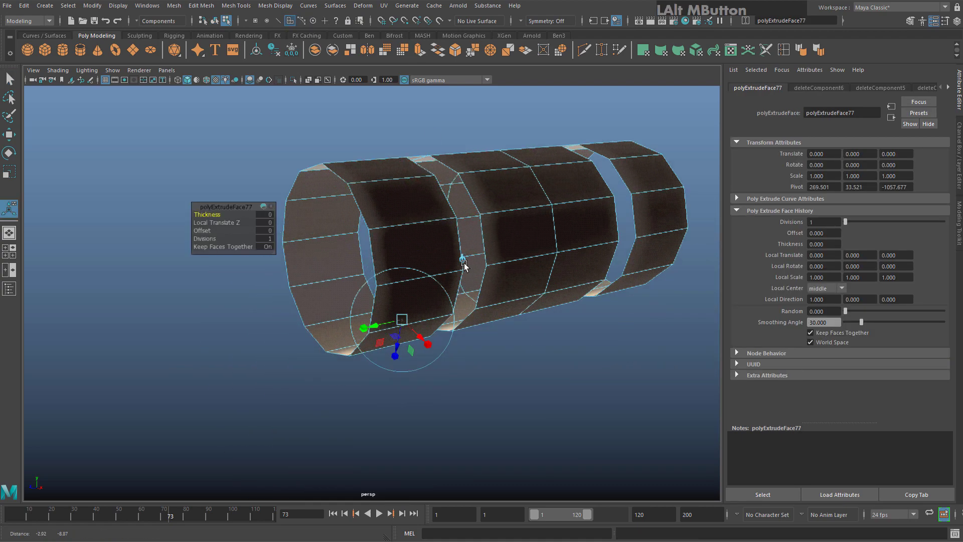
scroll(471, 291, up, 5)
alt+drag(482, 317, 529, 184)
alt+middle_drag(387, 225, 494, 262)
alt+drag(494, 262, 402, 244)
drag(335, 246, 341, 229)
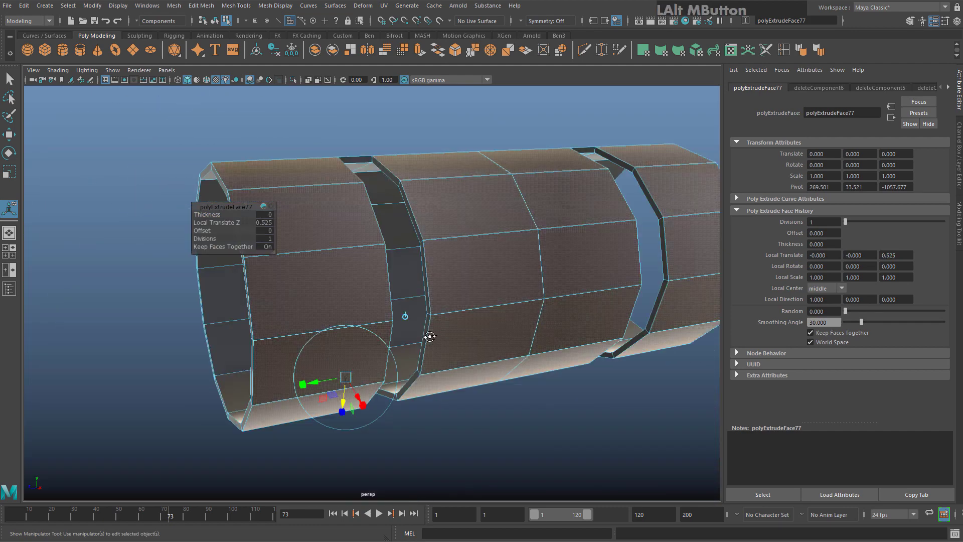
alt+middle_drag(417, 351, 427, 355)
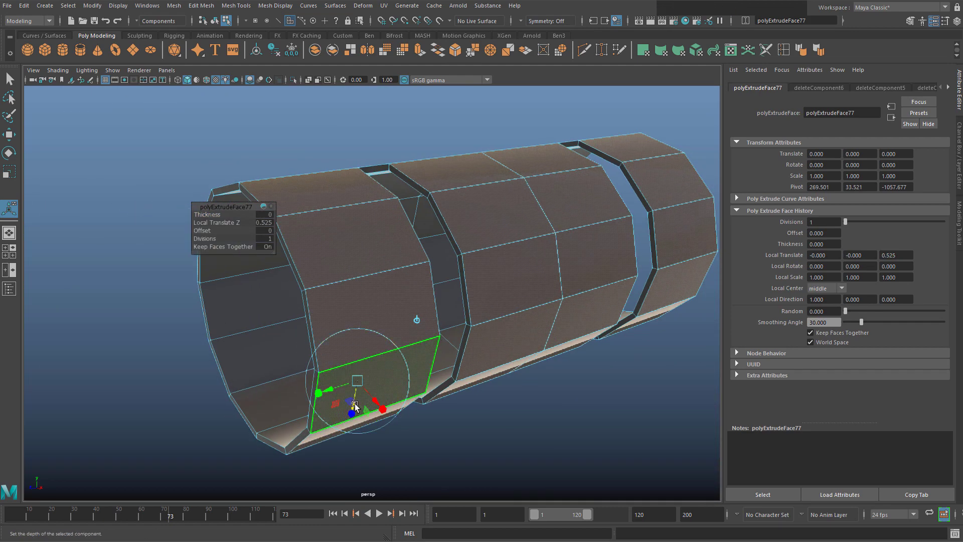
drag(354, 404, 355, 409)
Return to object mode and apply Soften/Harden Edges to the thickened link
right_drag(494, 242, 525, 211)
click(333, 130)
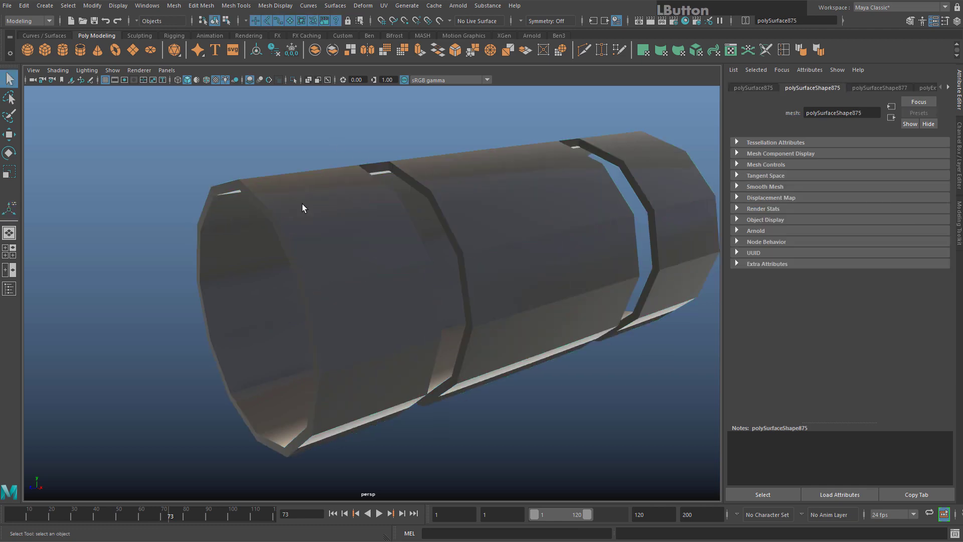
click(302, 206)
click(315, 126)
scroll(378, 277, down, 3)
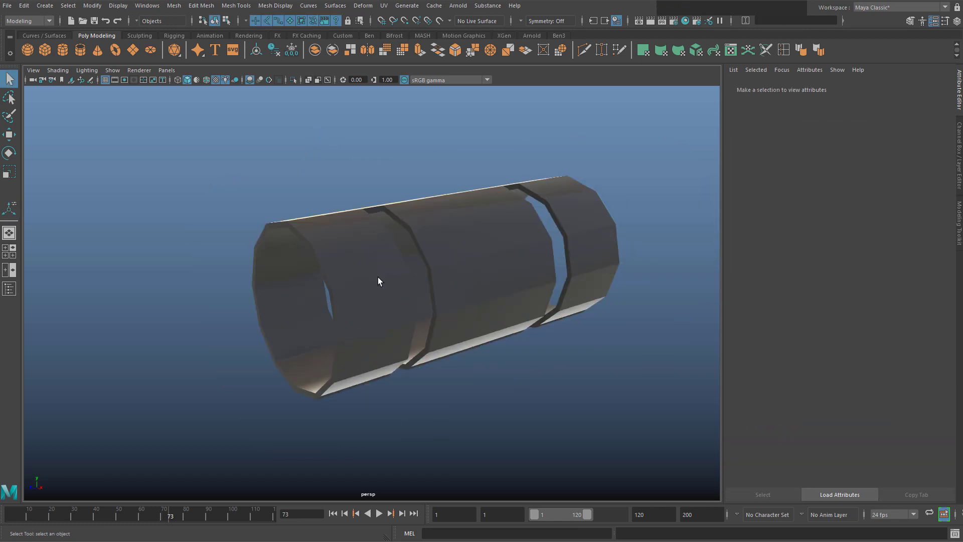
click(378, 280)
click(279, 6)
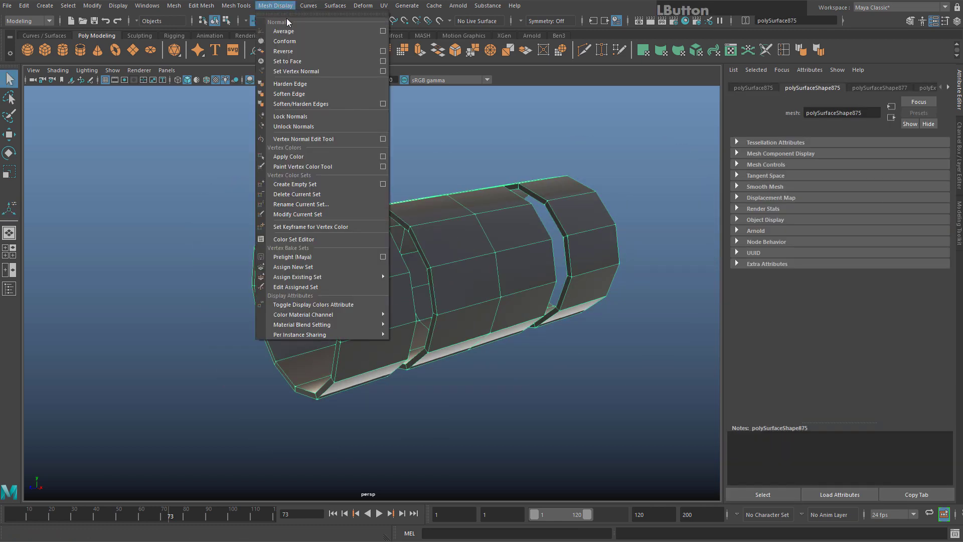
click(316, 104)
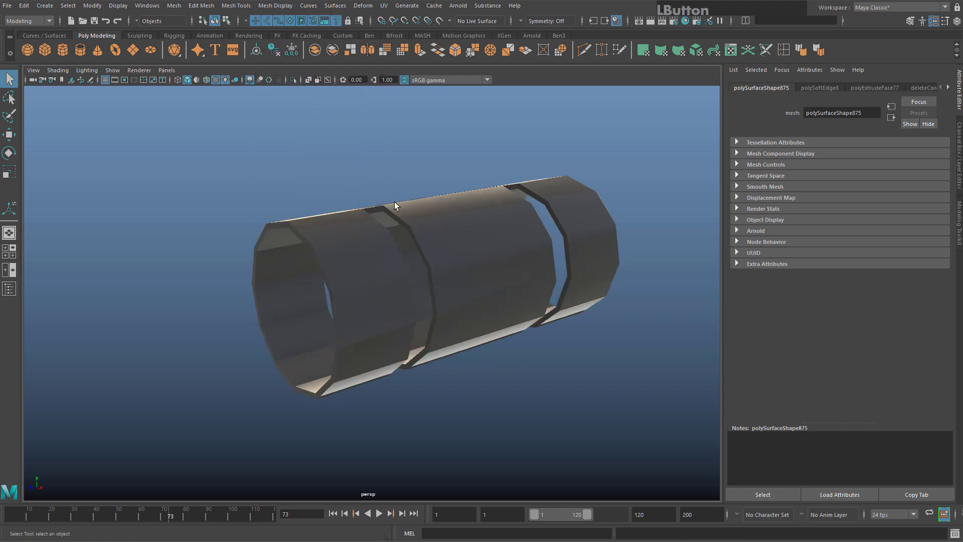
Select the narrow inner wall face at the upper end of a slot and extrude it 0.675 into the gap
mouse_move(394, 202)
alt+mouse_down()
mouse_move(417, 282)
mouse_move(475, 223)
mouse_move(468, 229)
alt+mouse_up()
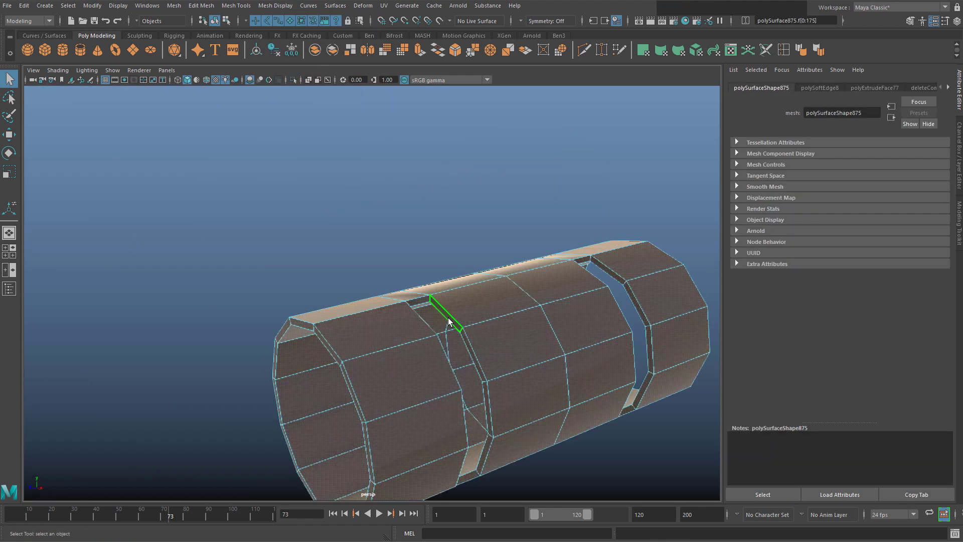
click(448, 321)
alt+right_drag(459, 294, 483, 267)
alt+middle_drag(610, 292, 546, 285)
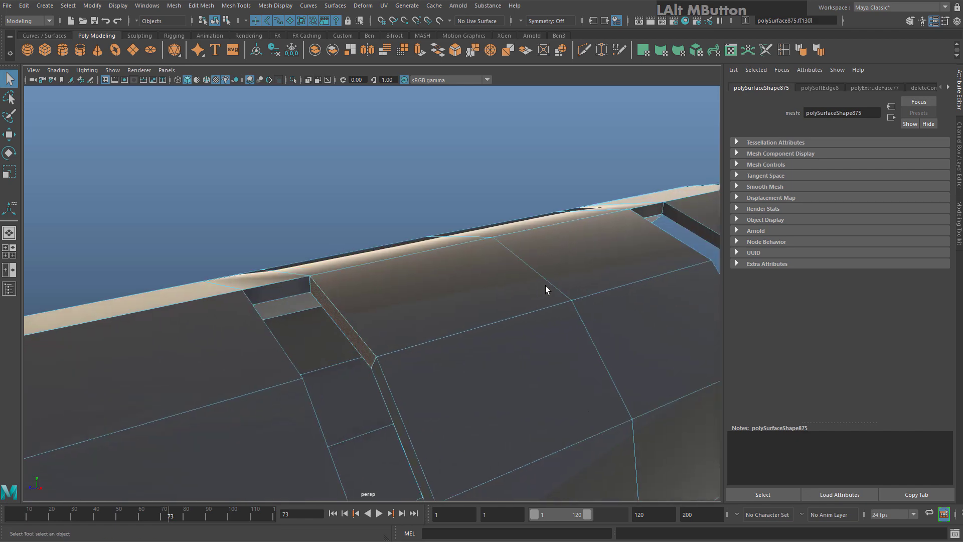
alt+drag(546, 285, 456, 191)
key(f)
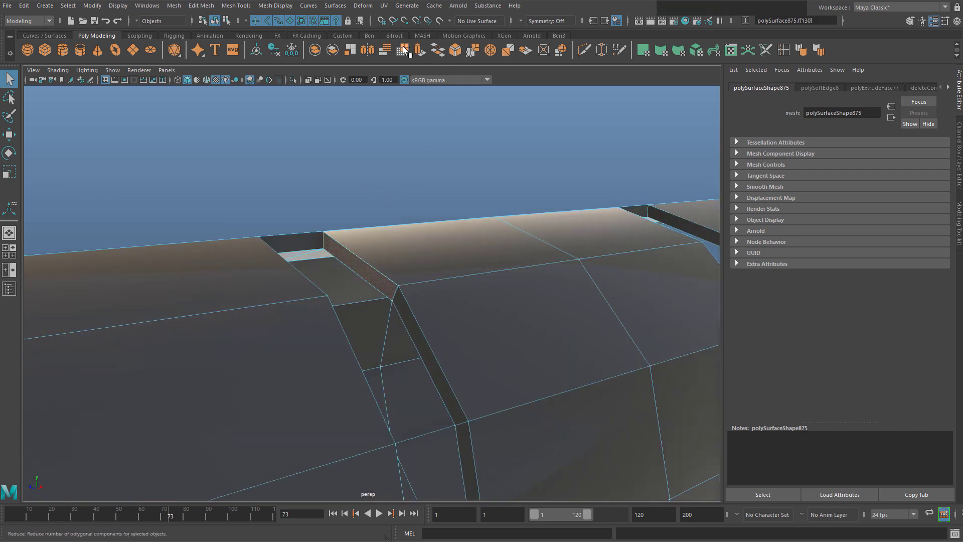
click(419, 50)
drag(332, 270, 319, 272)
Set the Rotate tool's axis orientation to Component and tilt the extruded face upward
key(e)
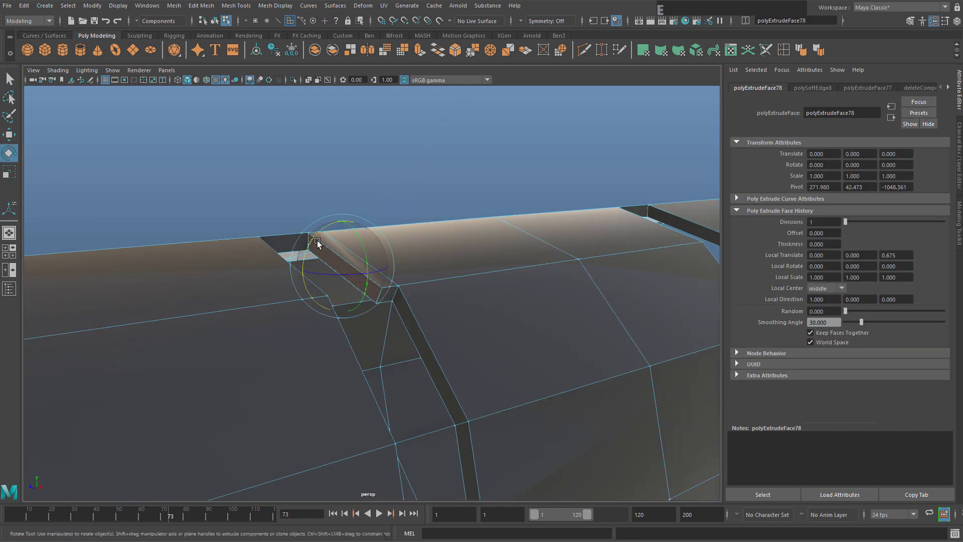
alt+drag(329, 227, 416, 256)
alt+middle_drag(416, 255, 111, 170)
double_click(14, 157)
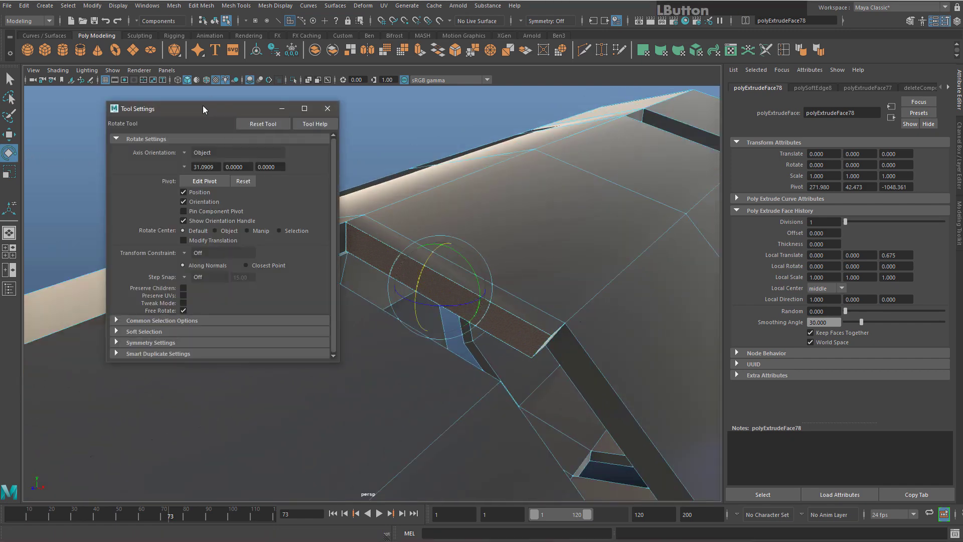
drag(185, 109, 121, 148)
click(121, 192)
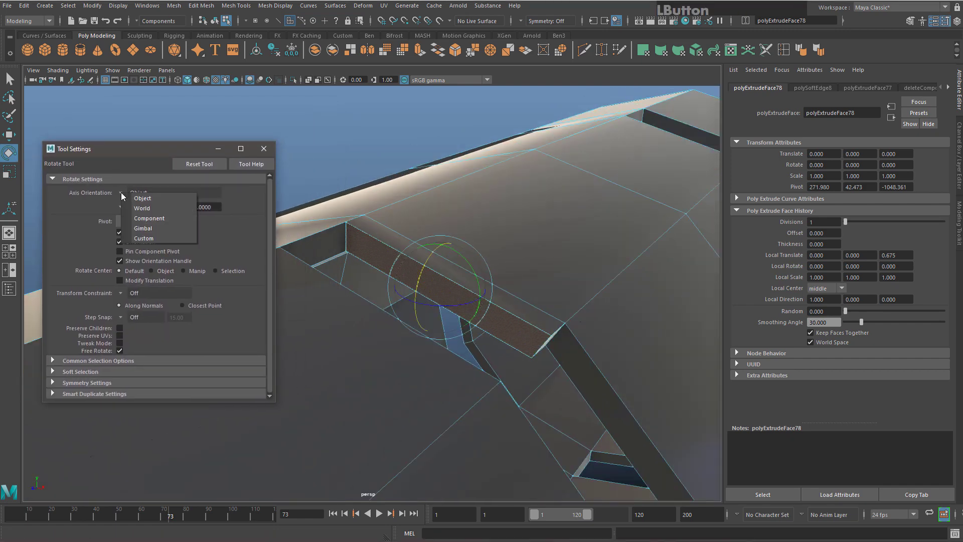
click(160, 220)
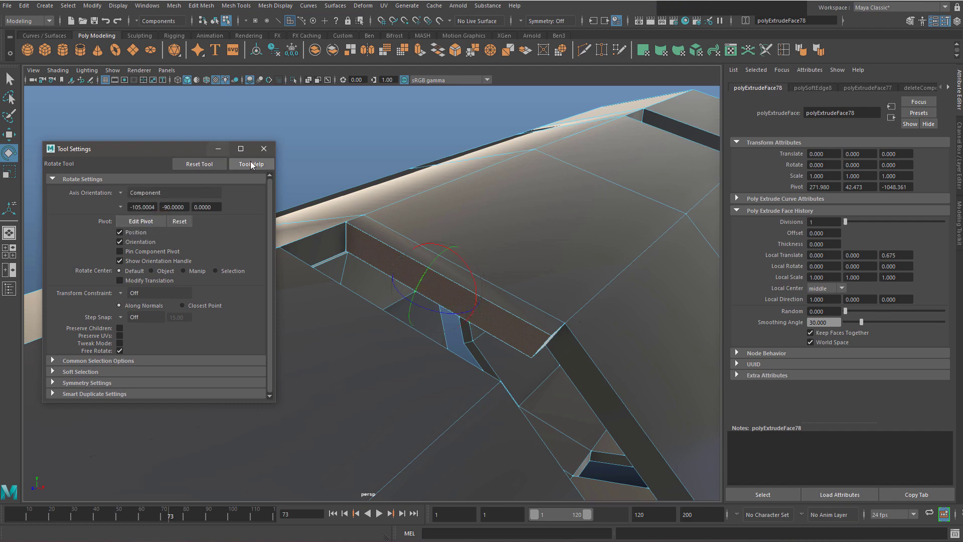
click(264, 150)
alt+drag(365, 270, 355, 230)
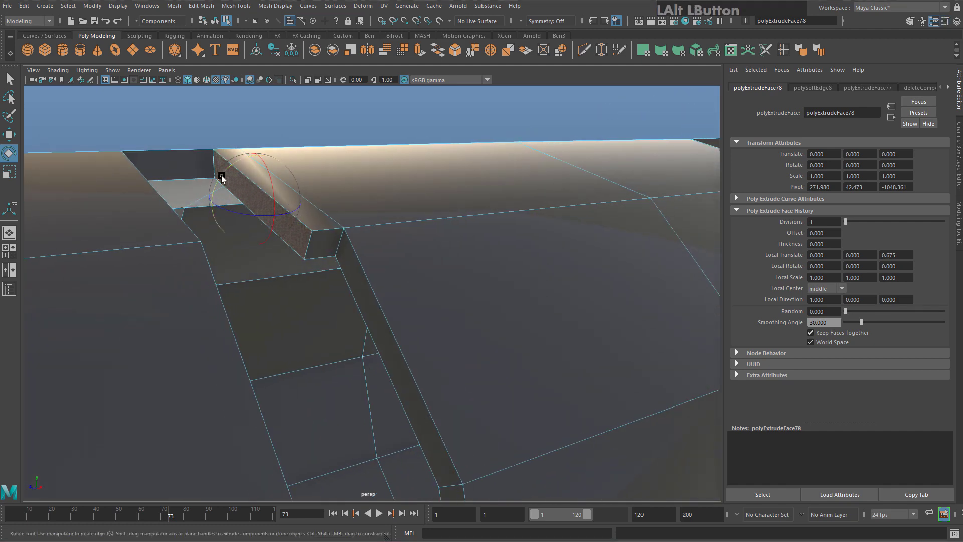
drag(232, 168, 74, 199)
Set the Scale tool's axis orientation to Component for the tilted face
key(r)
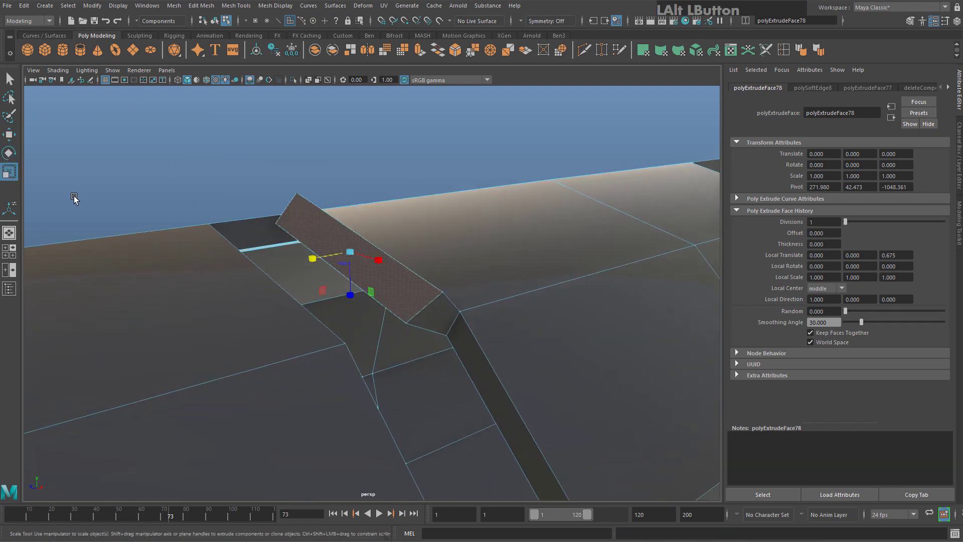
double_click(10, 172)
click(122, 192)
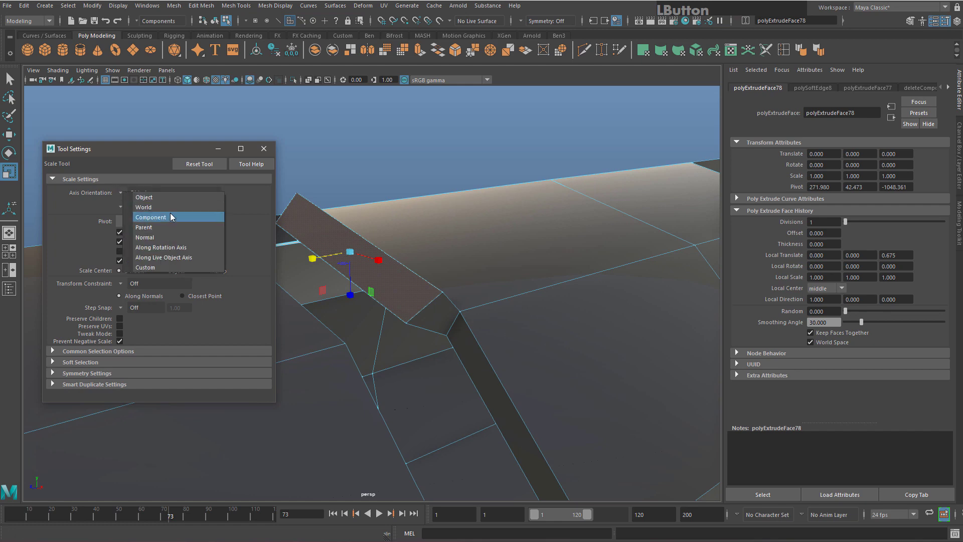
click(170, 215)
click(263, 148)
Extrude the tilted face upward and slightly over the gap with the Move tool to form a raised tab
alt+drag(263, 149, 242, 152)
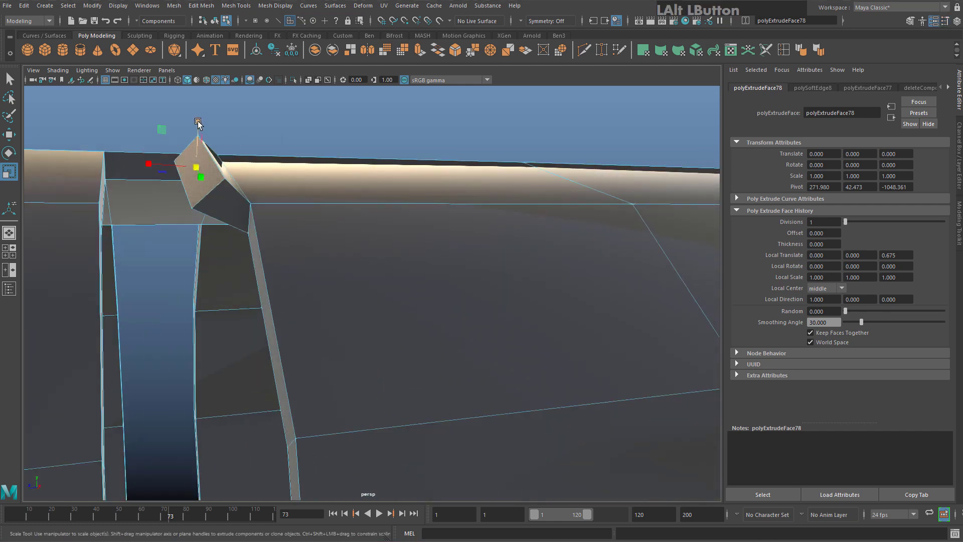
key(w)
alt+drag(198, 124, 303, 169)
alt+middle_drag(228, 154, 274, 101)
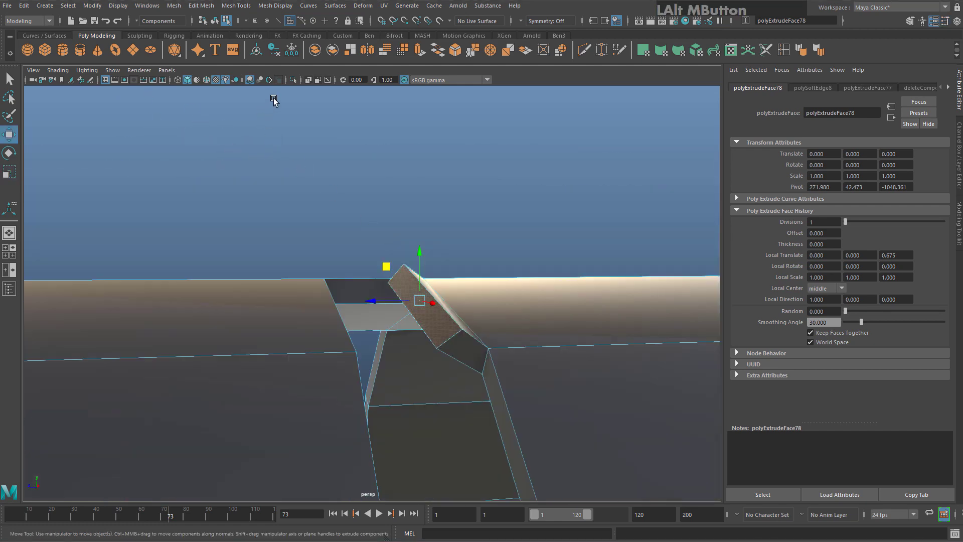
shift+drag(388, 267, 362, 181)
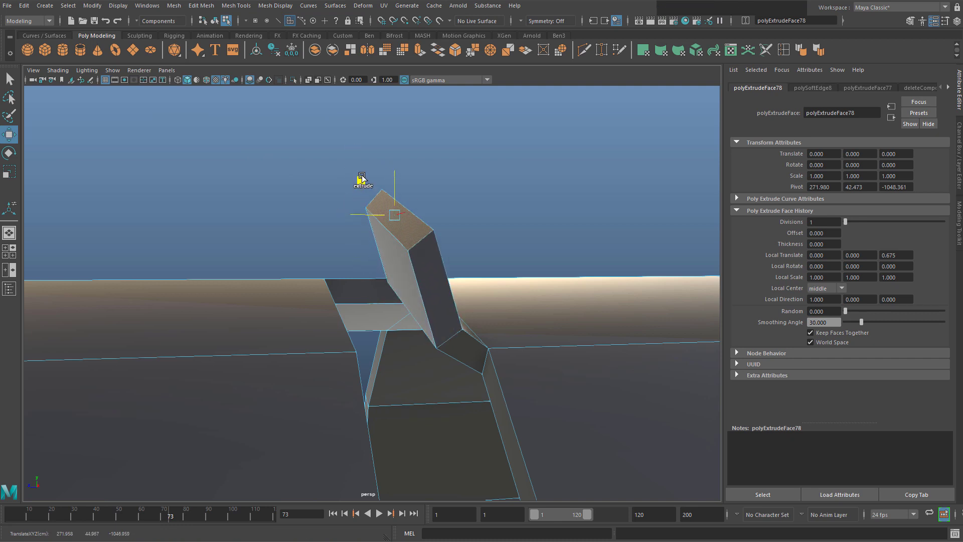
shift+drag(361, 180, 360, 179)
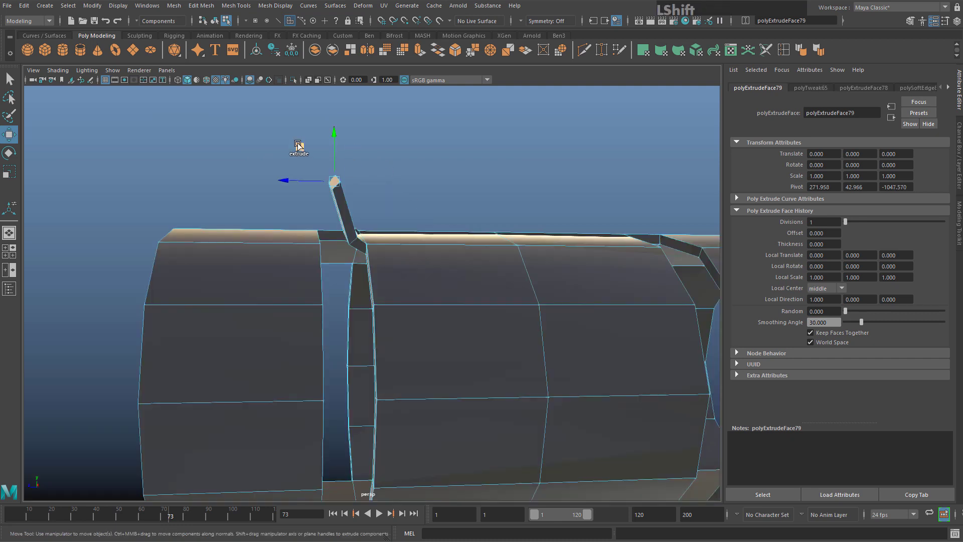
Extrude the raised tab's end face diagonally outward, rotate it upright and extrude it again level over the gap to form a hook
shift+drag(298, 147, 279, 132)
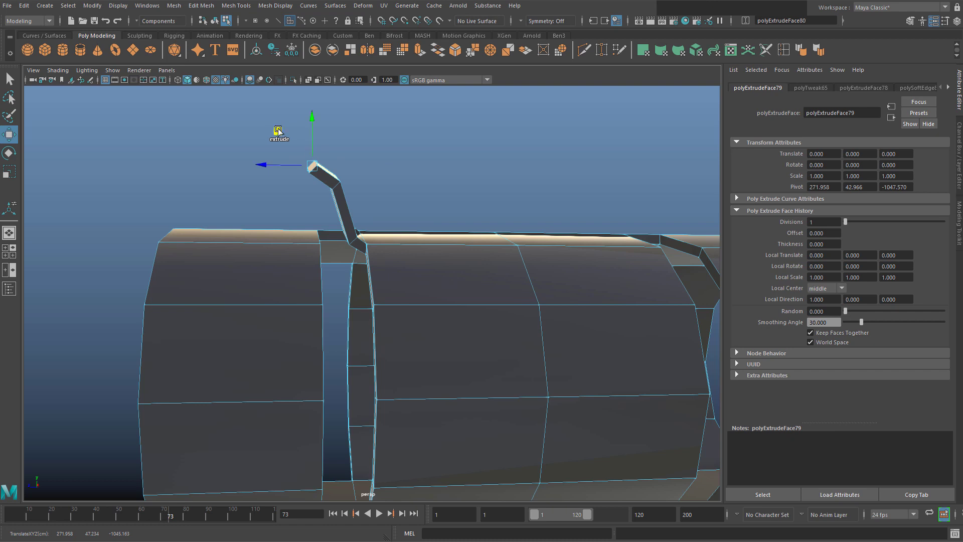
key(e)
shift+drag(245, 129, 241, 164)
key(w)
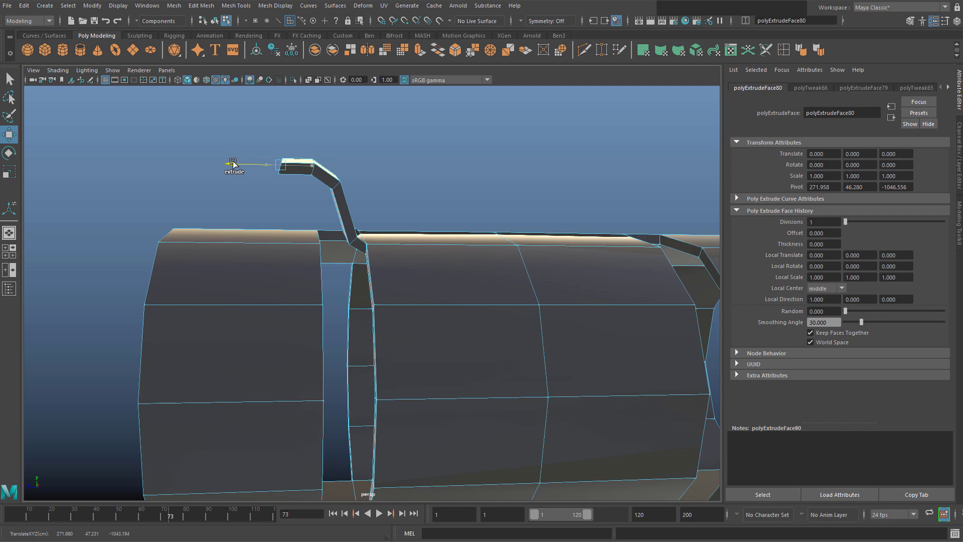
scroll(409, 213, down, 2)
alt+drag(408, 212, 527, 226)
key(F8)
Duplicate the link and raise the copy directly above the original to test how the tab connects
alt+middle_drag(411, 240, 378, 341)
alt+drag(379, 341, 320, 354)
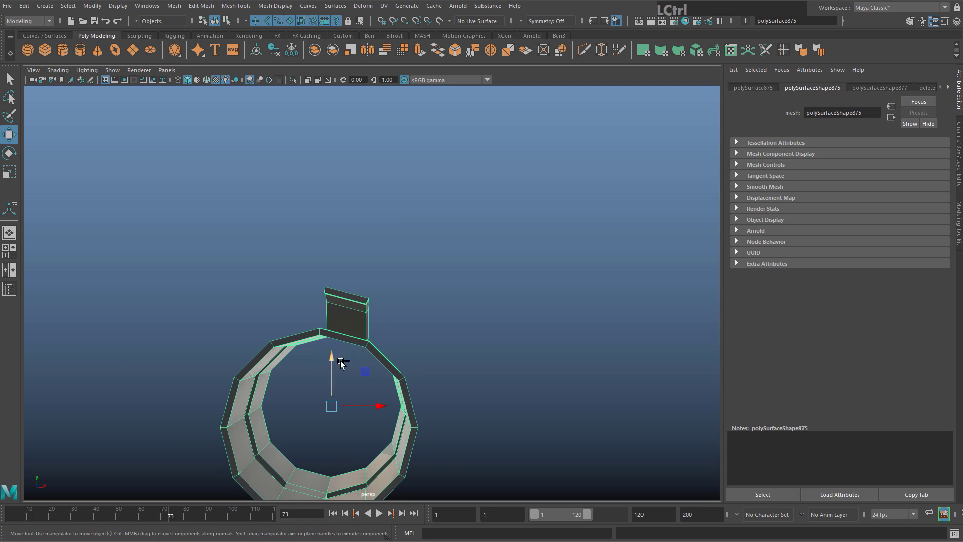
drag(332, 359, 370, 175)
Raise the upper vertices on one side of the lower link's tab so its hook follows the upper link's slope
scroll(370, 275, up, 3)
alt+drag(369, 275, 314, 318)
click(301, 323)
right_drag(299, 325, 243, 282)
alt+drag(319, 323, 387, 237)
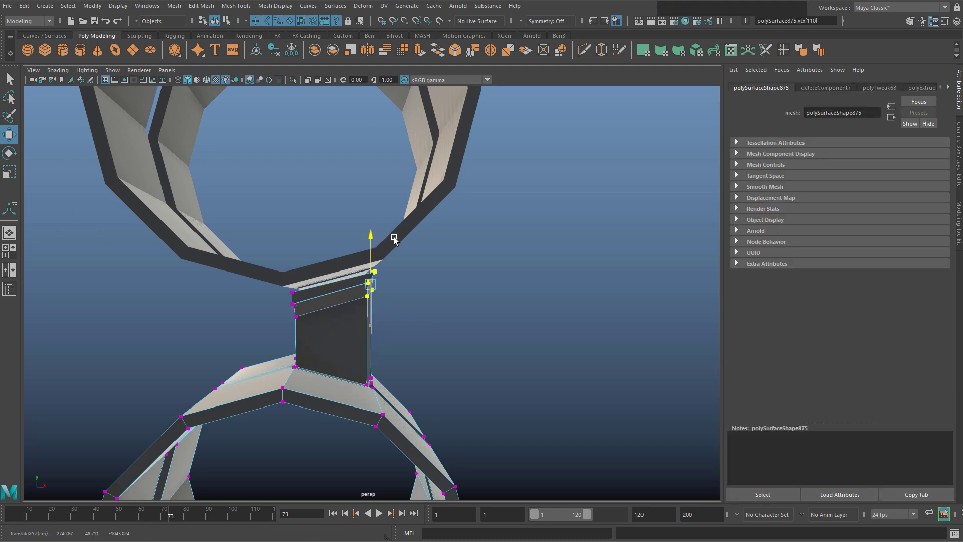
scroll(390, 309, up, 3)
scroll(390, 310, down, 1)
alt+middle_drag(389, 310, 429, 301)
scroll(429, 301, up, 1)
alt+drag(442, 273, 441, 272)
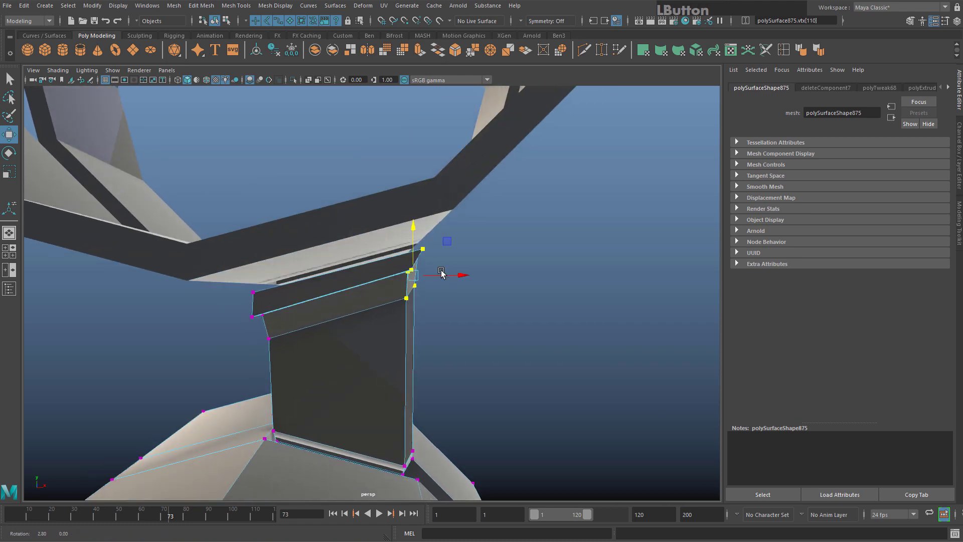
Set the Scale tool's axis orientation to World and scale the tab's side vertices along X to align them
double_click(9, 172)
click(121, 193)
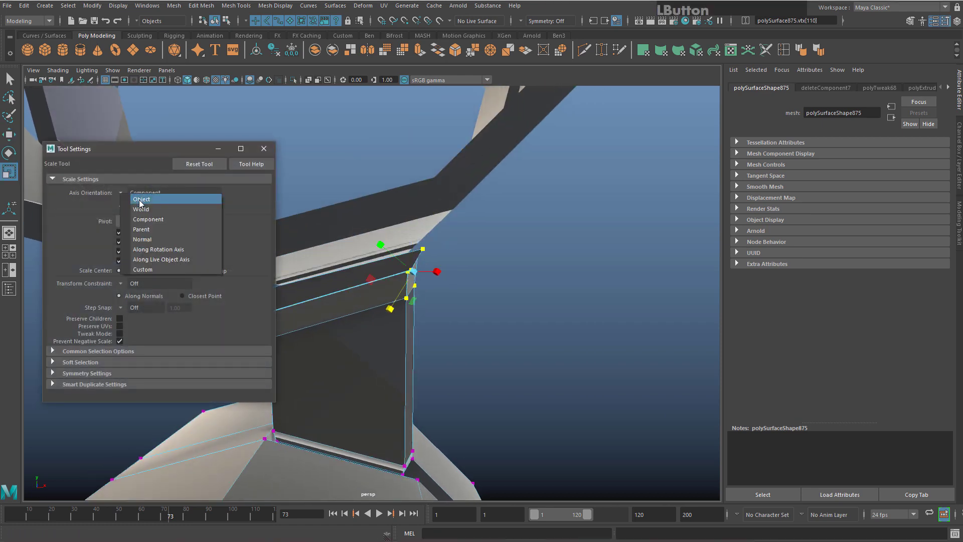
click(146, 209)
click(264, 149)
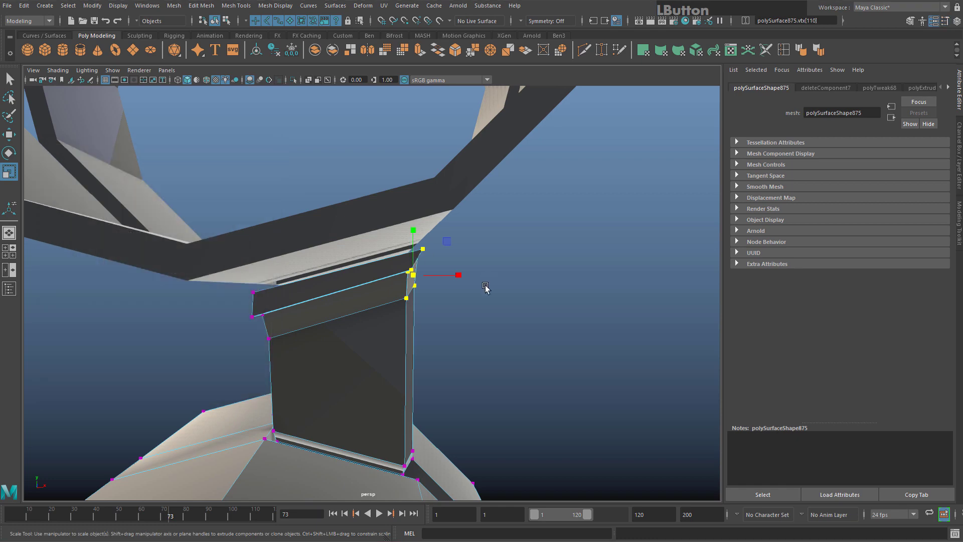
drag(459, 275, 430, 290)
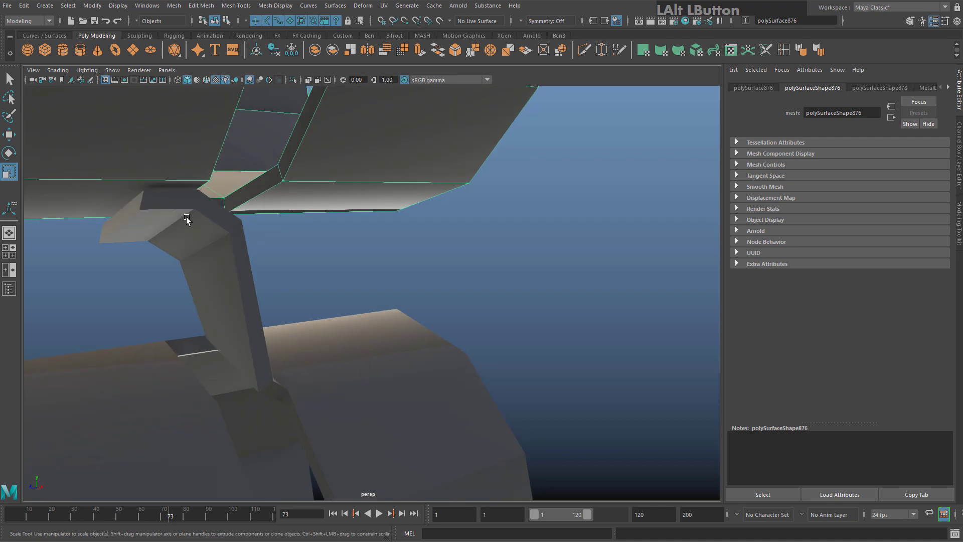
Lower the duplicate link slightly onto the lower link's hooked tab
alt+drag(187, 219, 248, 252)
key(w)
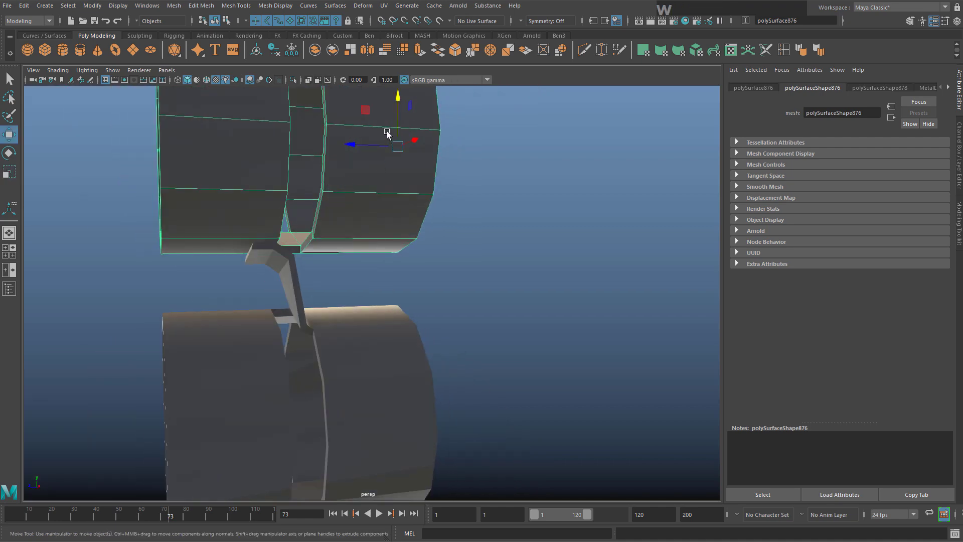
drag(400, 106, 400, 128)
alt+drag(347, 170, 295, 226)
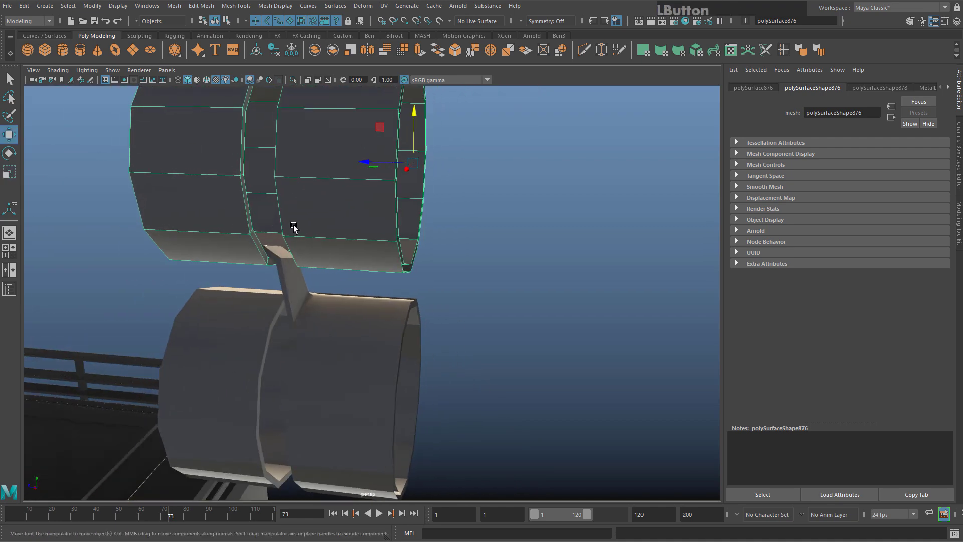
Select the crosswise edges of the lower link's hooked tab in edge mode
scroll(236, 282, up, 3)
click(236, 282)
alt+middle_drag(236, 282, 318, 299)
right_drag(327, 258, 317, 232)
alt+drag(321, 235, 451, 247)
click(379, 269)
Examine the tab's fit in the duplicate link in wireframe display, then restore shaded display using all lights
key(4)
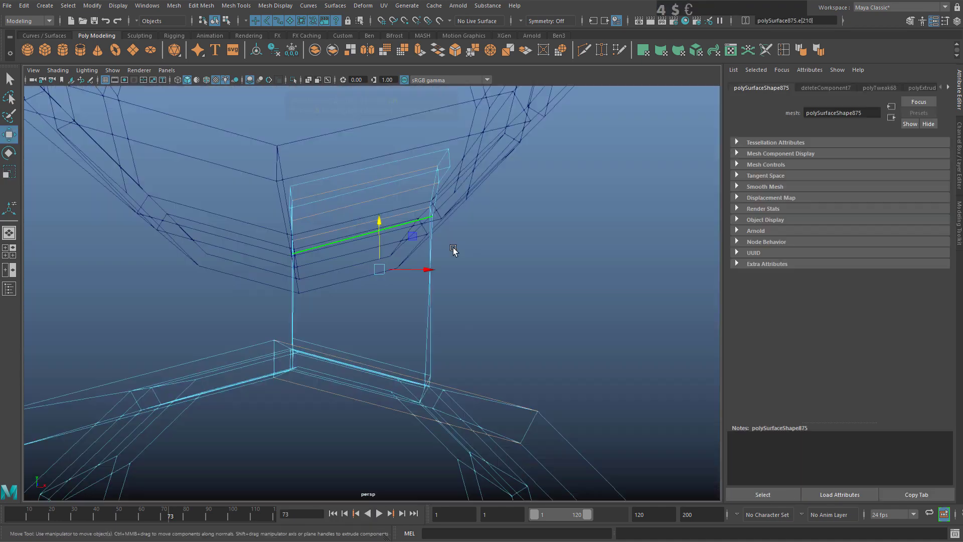
alt+drag(366, 200, 194, 269)
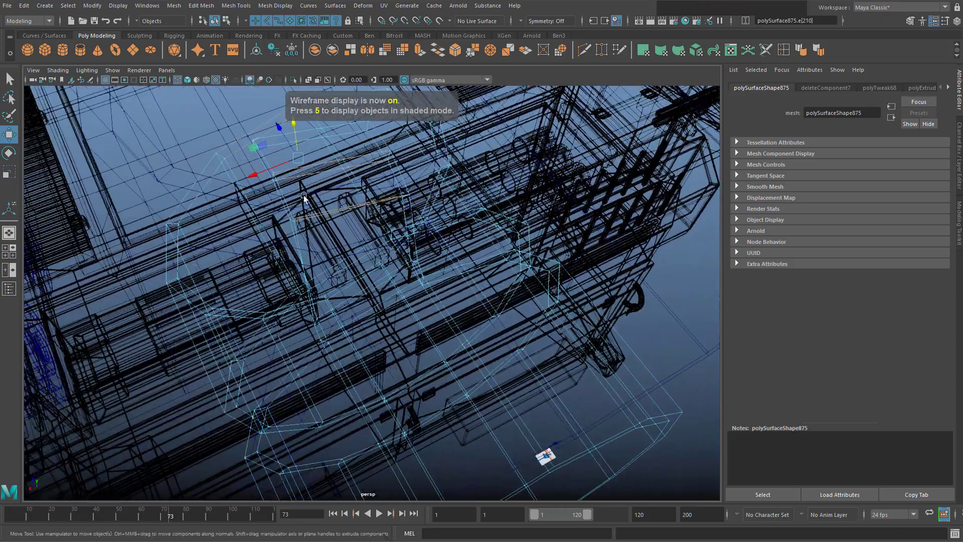
drag(327, 157, 468, 74)
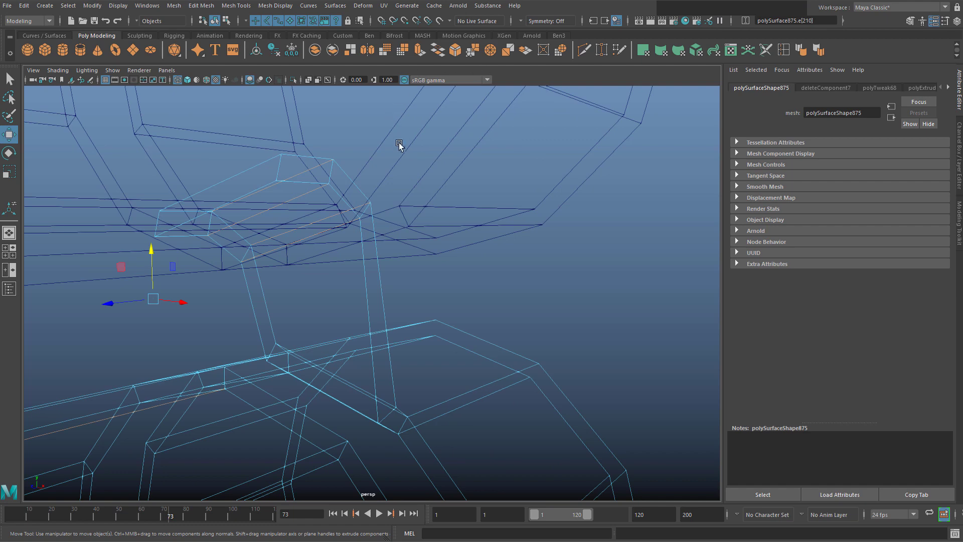
key(5)
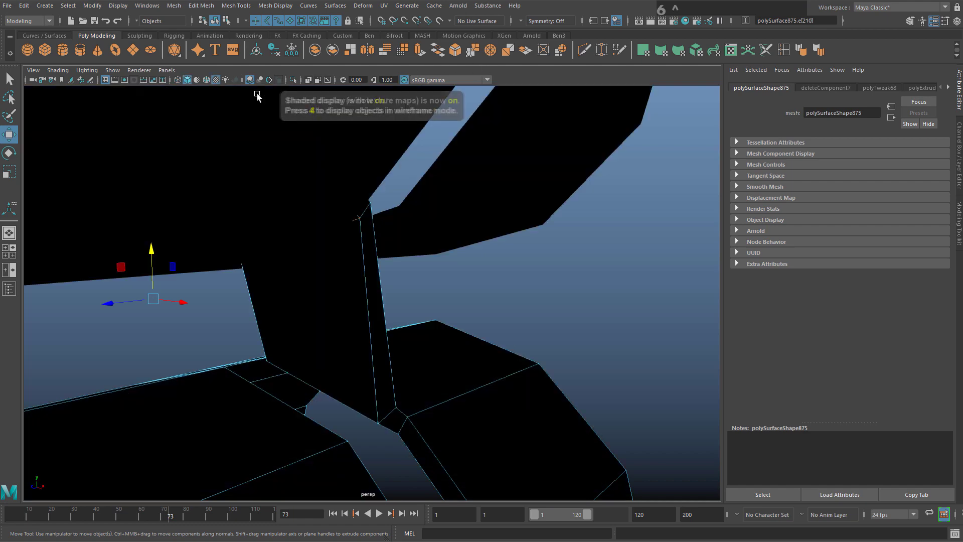
click(224, 81)
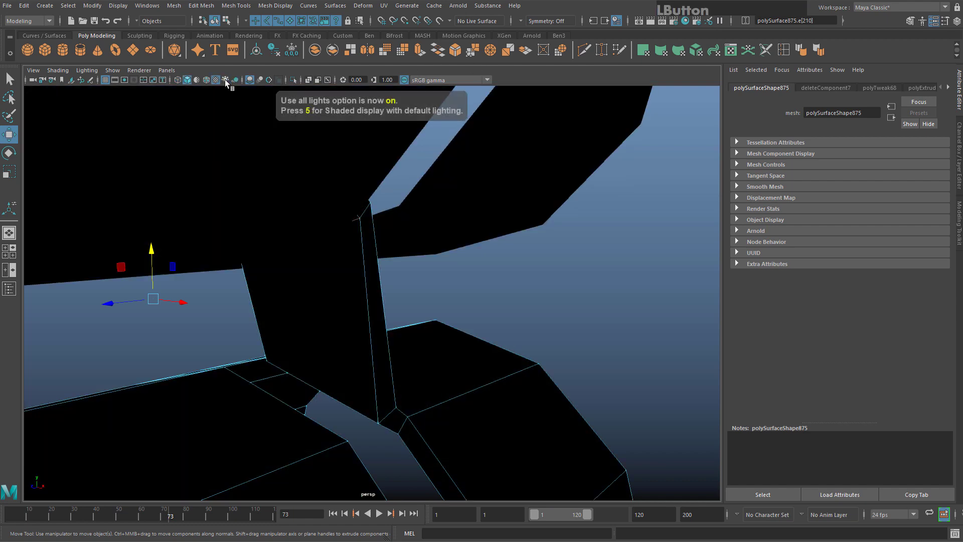
alt+drag(261, 131, 374, 184)
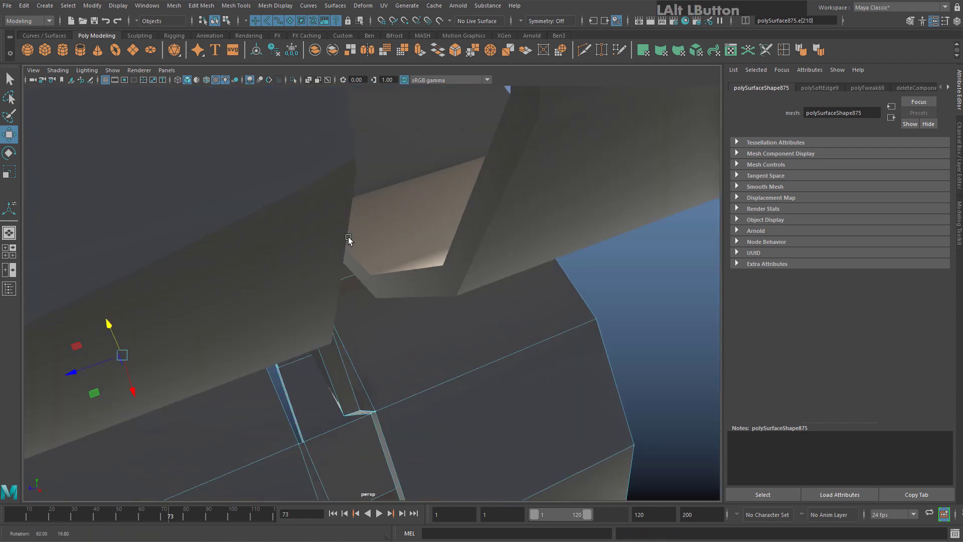
Delete the upper duplicate link
alt+drag(348, 236, 324, 227)
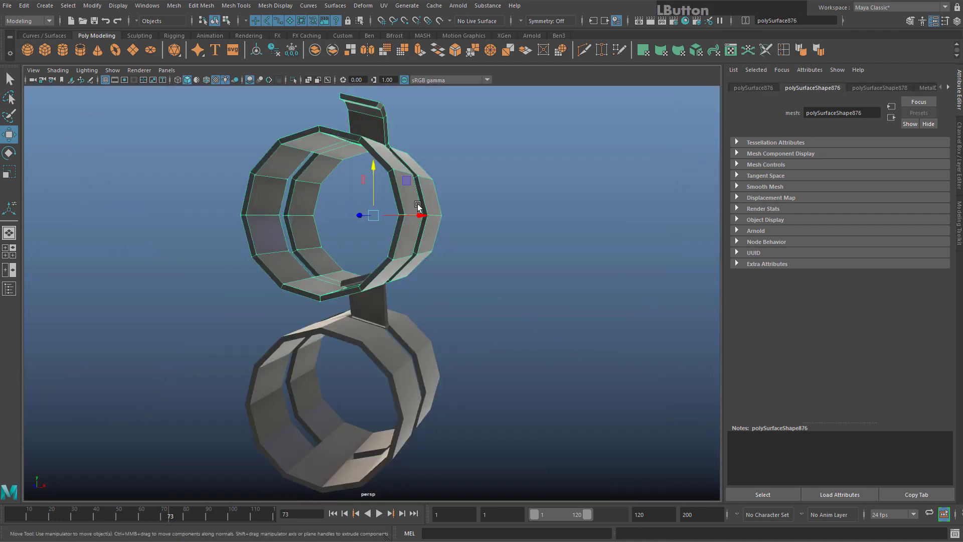
key(Delete)
Select the remaining link and open the Mirror options for it
click(441, 360)
alt+drag(441, 359, 442, 322)
alt+middle_drag(442, 321, 456, 286)
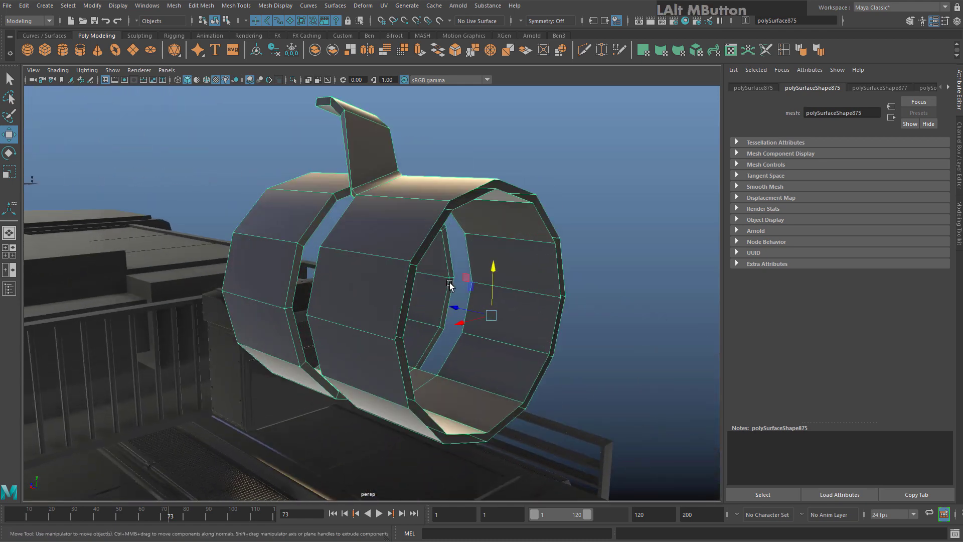
alt+drag(457, 286, 245, 93)
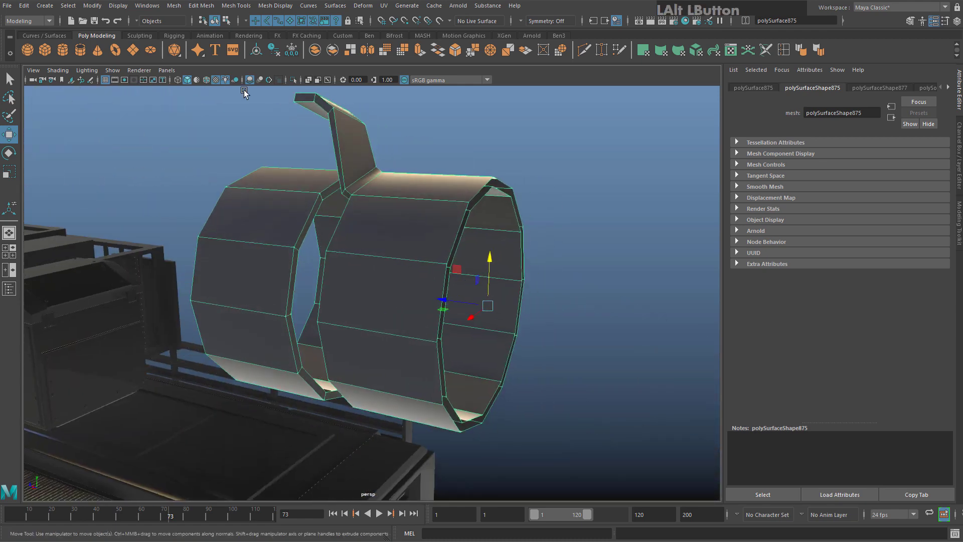
click(178, 7)
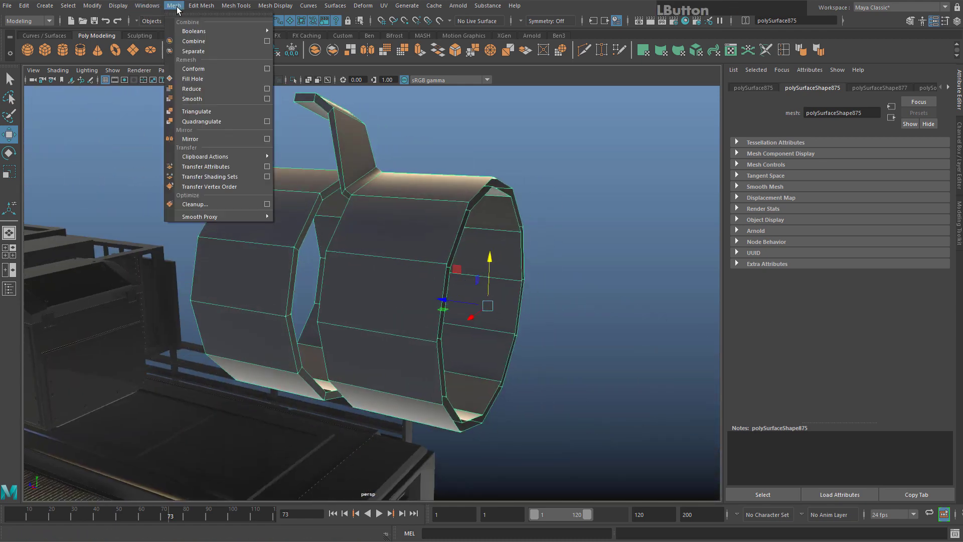
click(267, 140)
drag(588, 100, 658, 182)
Mirror a copy of the link about its bounding box along negative Z, combined with the original and merging border vertices
alt+drag(502, 200, 481, 211)
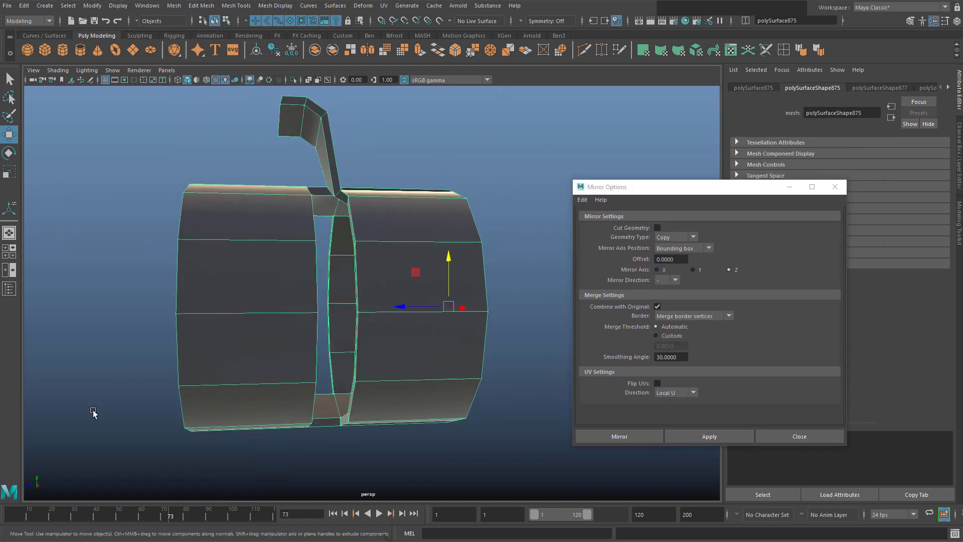
alt+drag(35, 492, 712, 229)
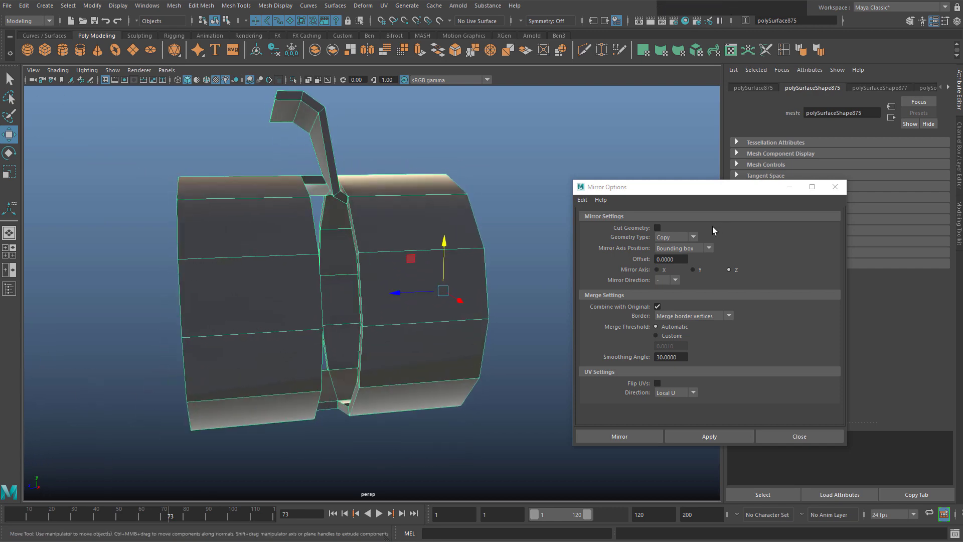
click(681, 249)
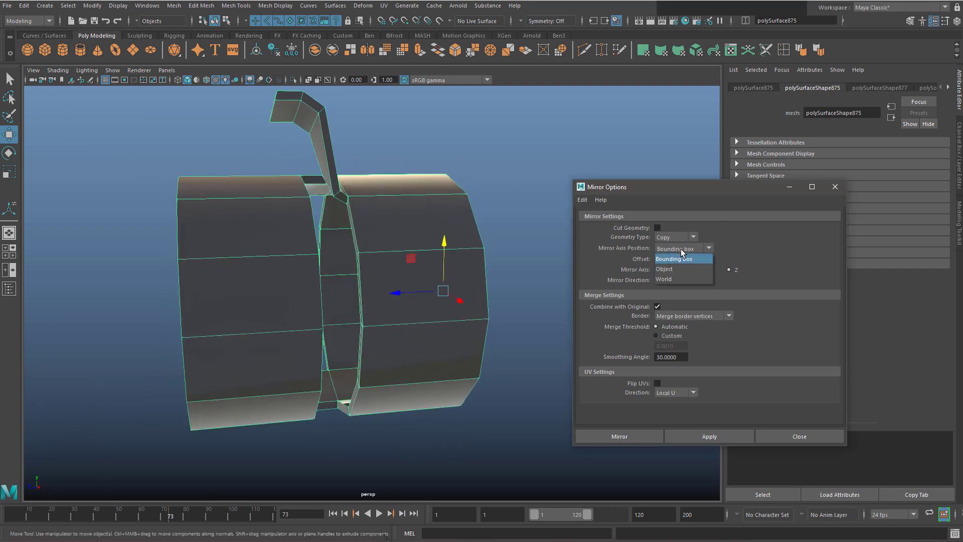
click(685, 249)
alt+drag(285, 402, 33, 488)
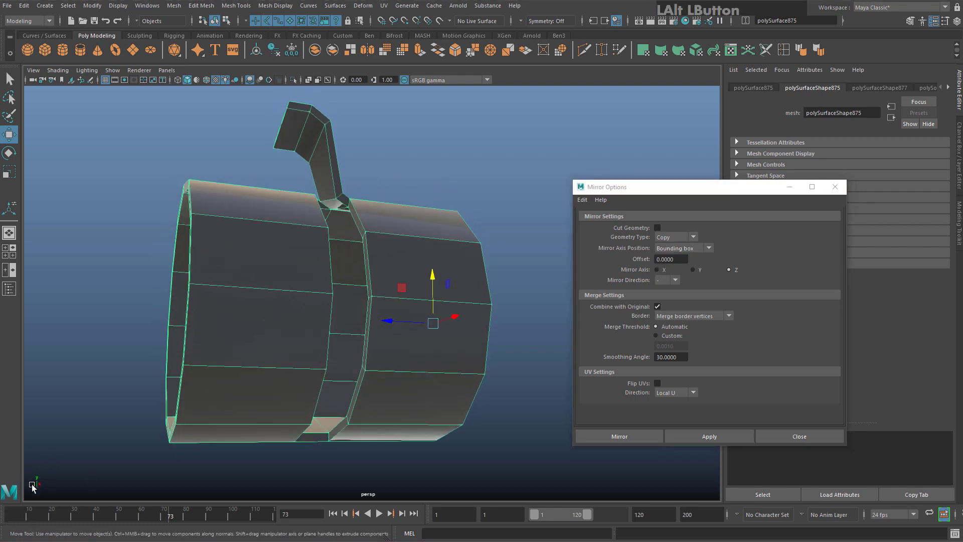
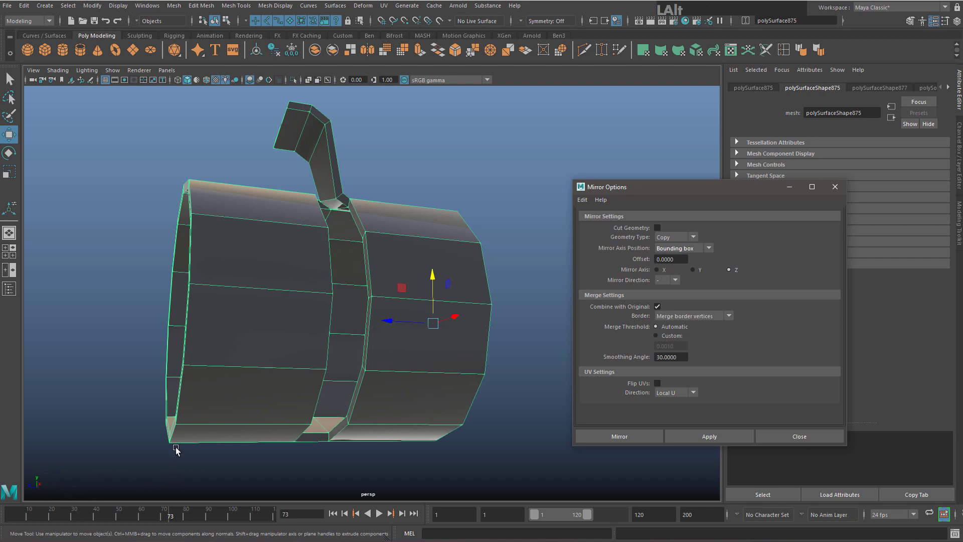
alt+drag(175, 449, 730, 321)
alt+middle_drag(414, 272, 617, 258)
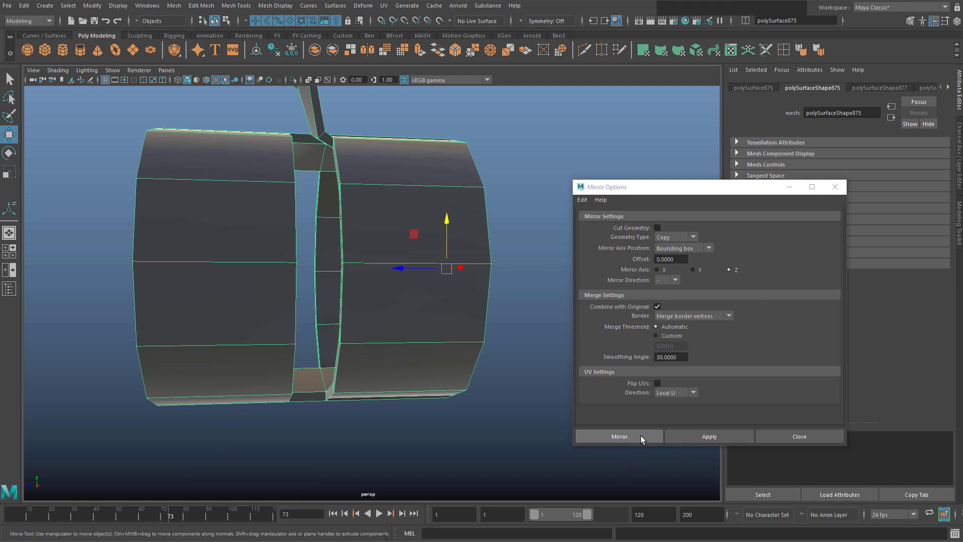
click(629, 441)
Set the mirror's merge threshold to 1
alt+drag(596, 359, 423, 348)
alt+middle_drag(424, 348, 444, 293)
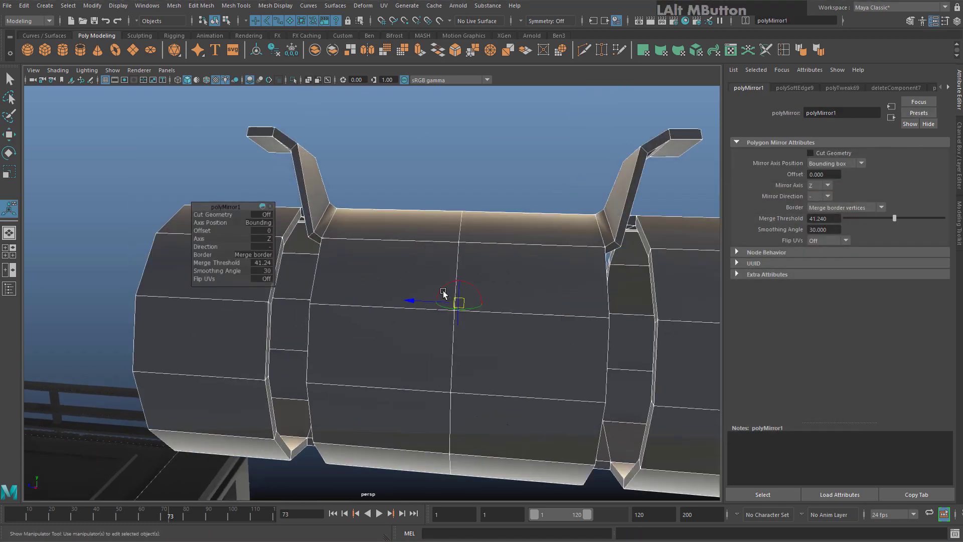
alt+drag(443, 293, 436, 267)
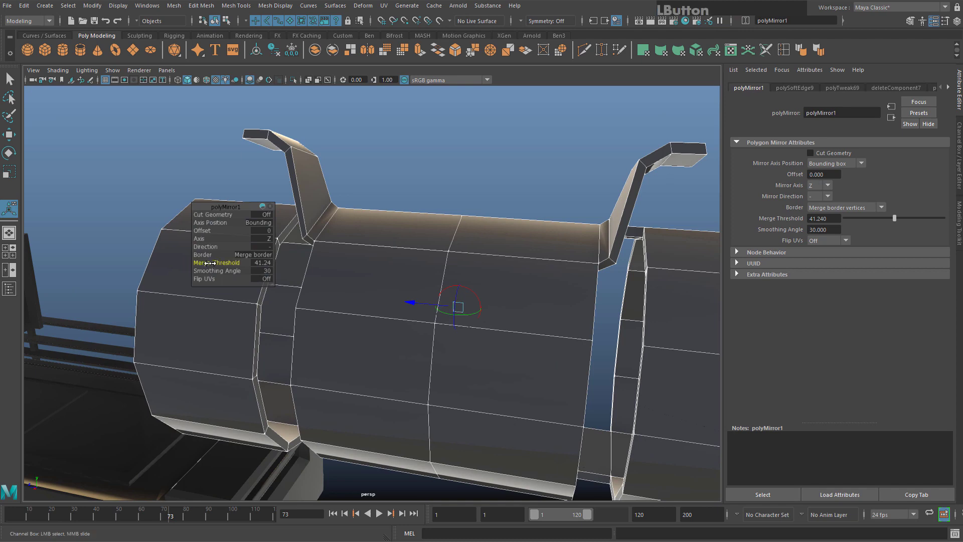
alt+drag(203, 263, 308, 266)
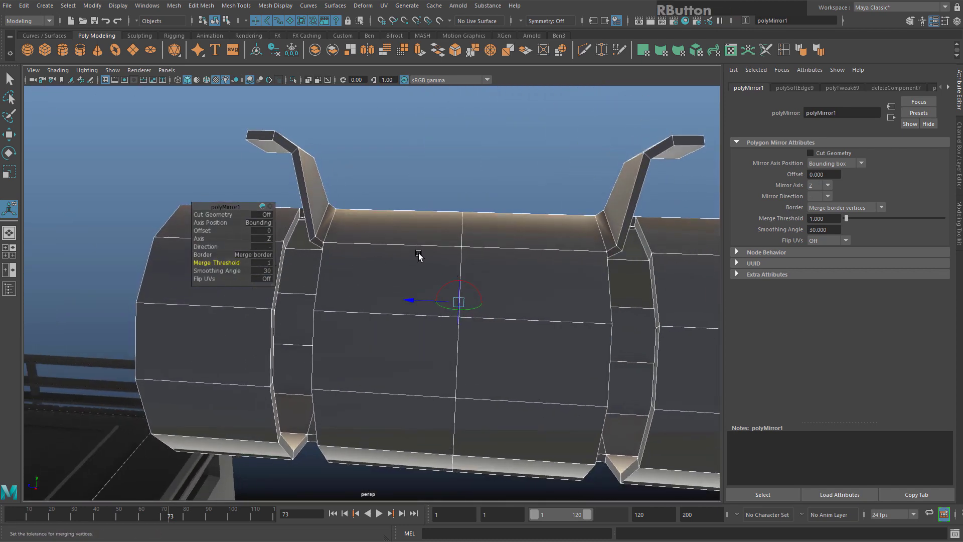
Return to object mode, select the mirrored two-tab link and delete its construction history
right_drag(419, 254, 459, 230)
scroll(420, 272, down, 3)
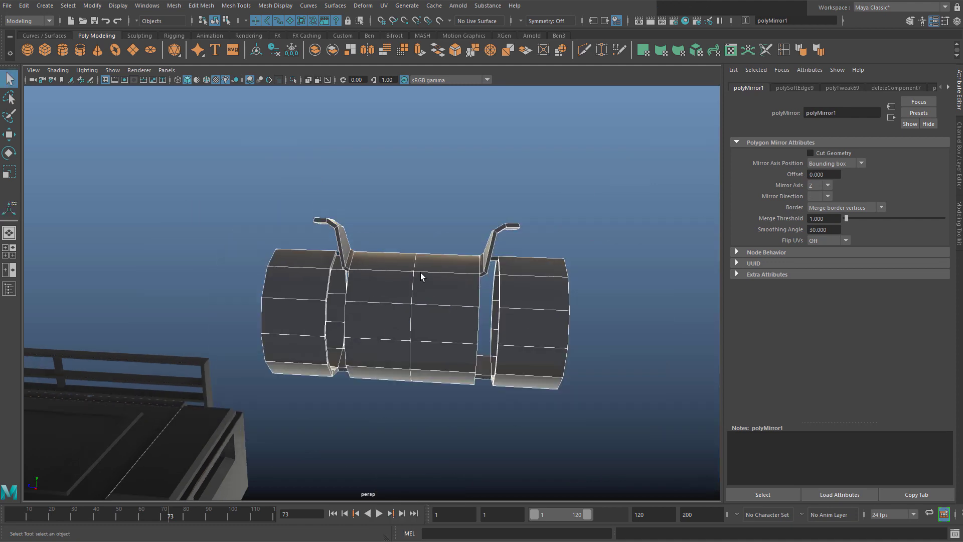
click(421, 272)
alt+drag(417, 215, 327, 216)
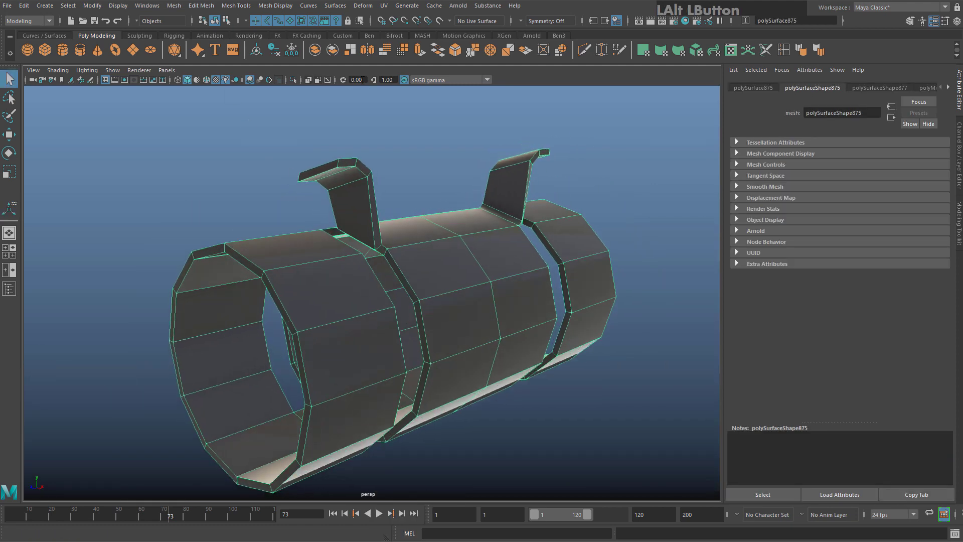
scroll(355, 270, down, 2)
scroll(355, 270, up, 1)
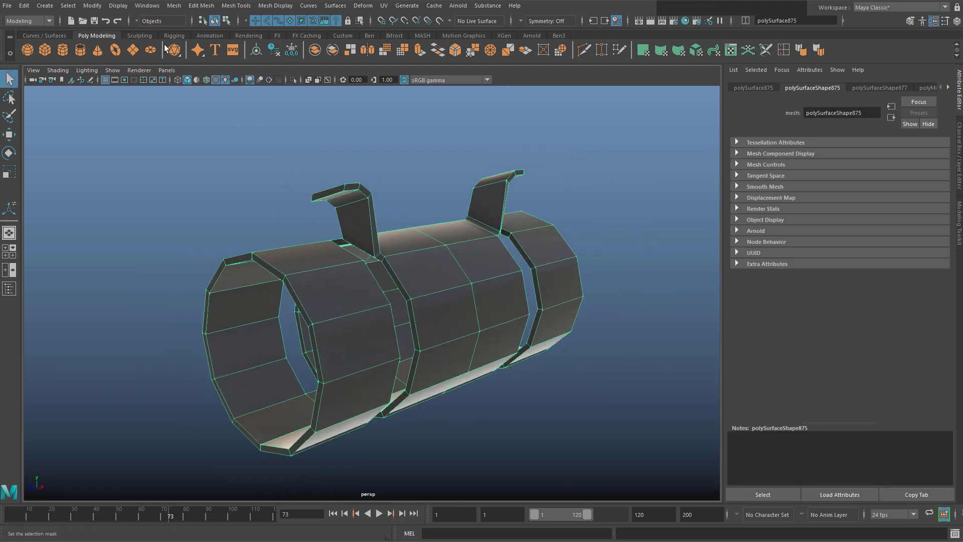
scroll(358, 264, down, 1)
scroll(353, 259, up, 1)
scroll(359, 281, down, 1)
scroll(358, 281, up, 1)
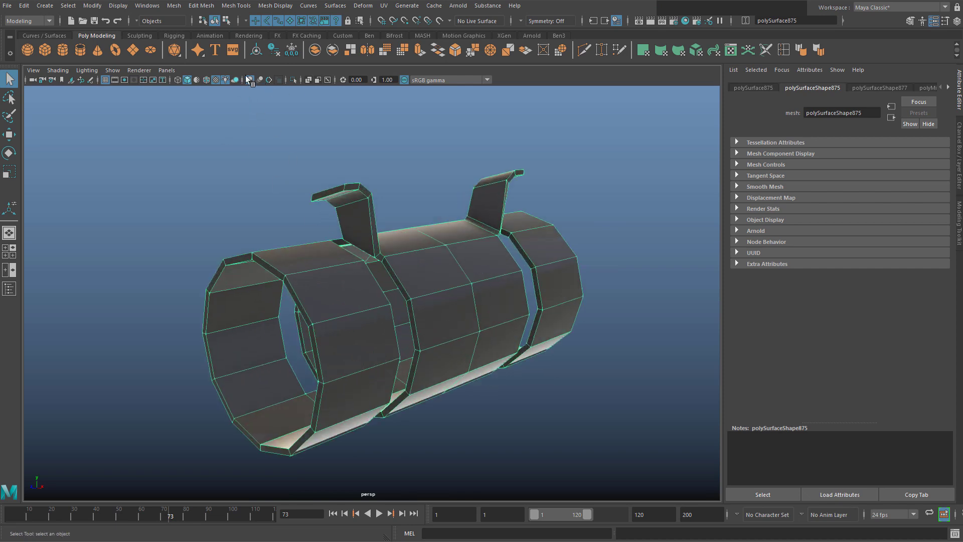
click(275, 56)
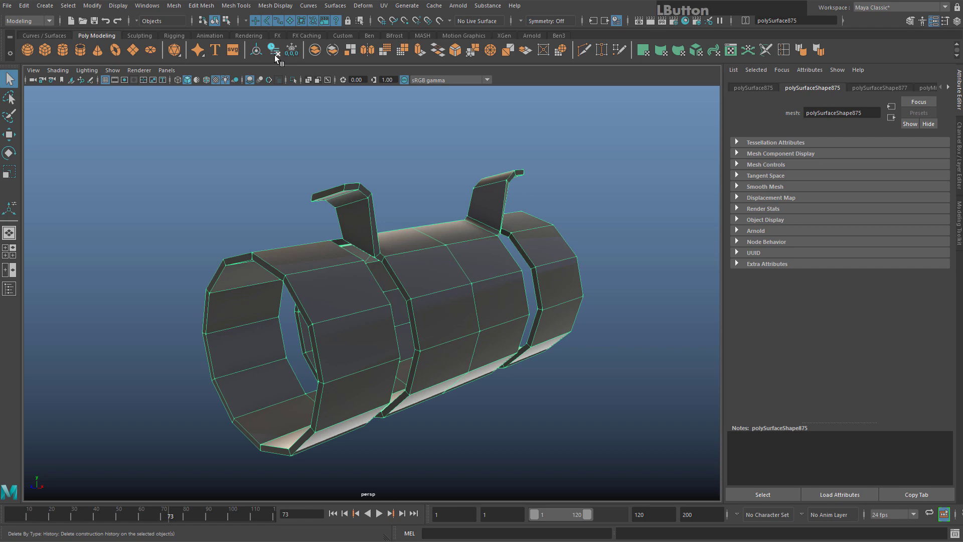
click(24, 5)
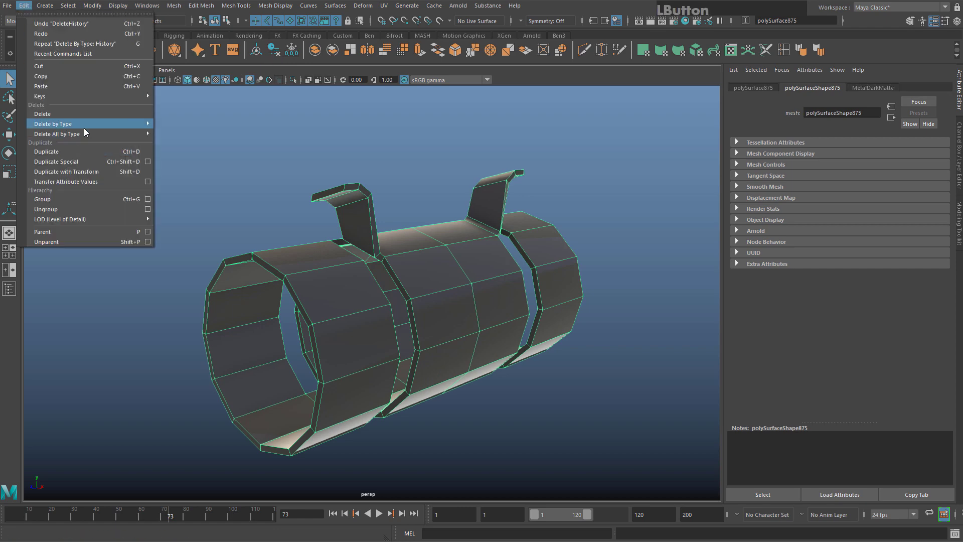
Delete the two-tab link's construction history and move the link toward the bullet beside the turret gun
mouse_move(89, 137)
click(205, 144)
click(327, 173)
scroll(390, 294, down, 4)
alt+drag(437, 294, 316, 311)
scroll(389, 294, up, 4)
click(391, 278)
scroll(394, 284, down, 8)
key(w)
alt+middle_drag(315, 311, 508, 302)
scroll(497, 286, down, 2)
drag(477, 284, 203, 237)
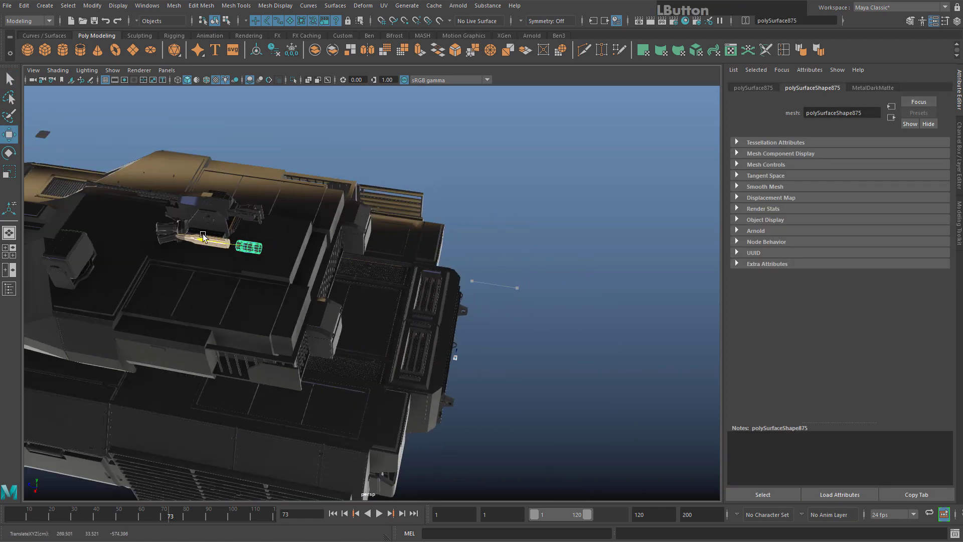
Fit the link around the bullet's casing by centring it on the casing and scaling it slightly
key(f)
alt+drag(284, 262, 366, 230)
drag(337, 326, 419, 300)
key(r)
scroll(455, 287, down, 2)
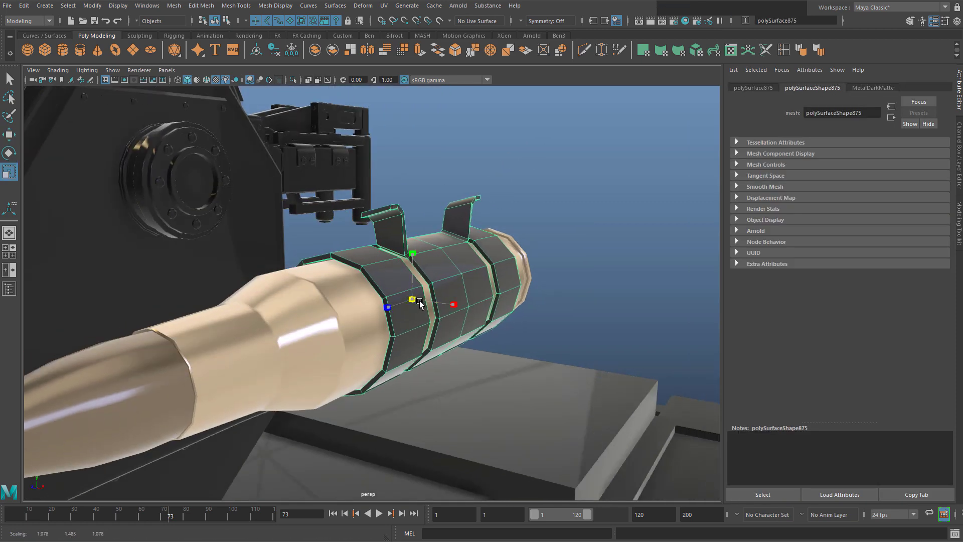
click(517, 215)
alt+drag(533, 217, 502, 221)
Slide the link slightly along the casing toward the bullet's tip
click(402, 296)
key(w)
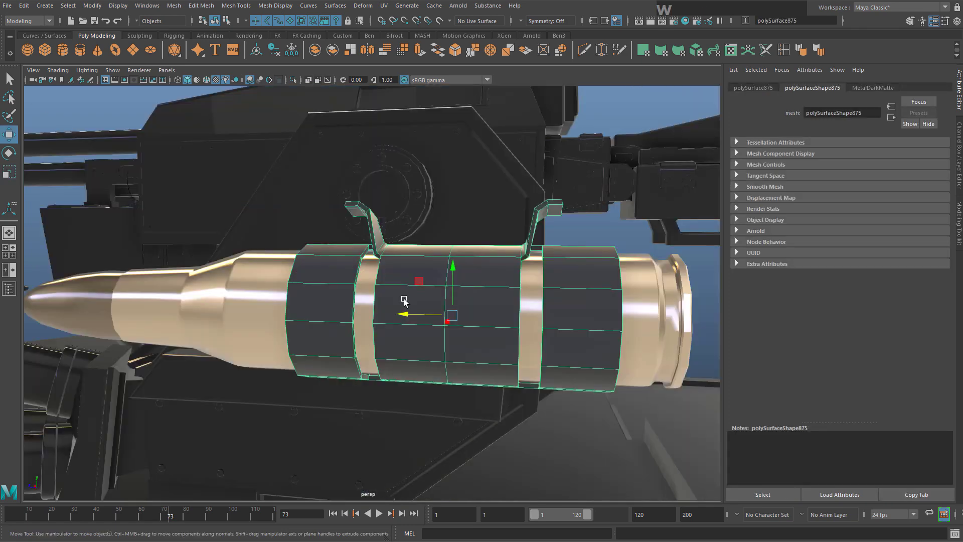
drag(404, 313, 390, 313)
alt+drag(535, 218, 634, 211)
click(634, 210)
scroll(324, 286, down, 5)
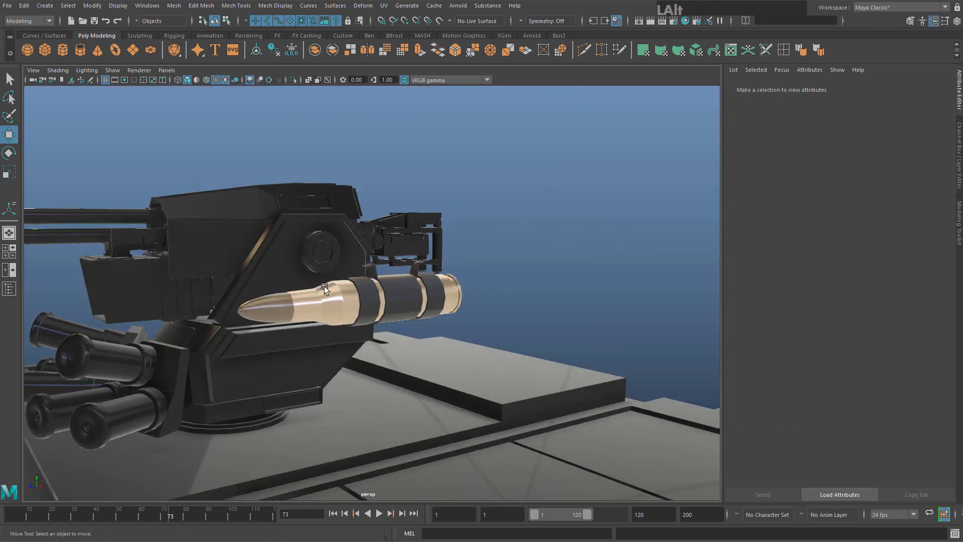
alt+drag(324, 286, 386, 306)
scroll(387, 307, up, 5)
alt+drag(354, 278, 325, 213)
Extrude the top end face of the link in several segments to form a stepped tab reaching down into the cartridge's rim groove
shift+click(370, 281)
click(394, 272)
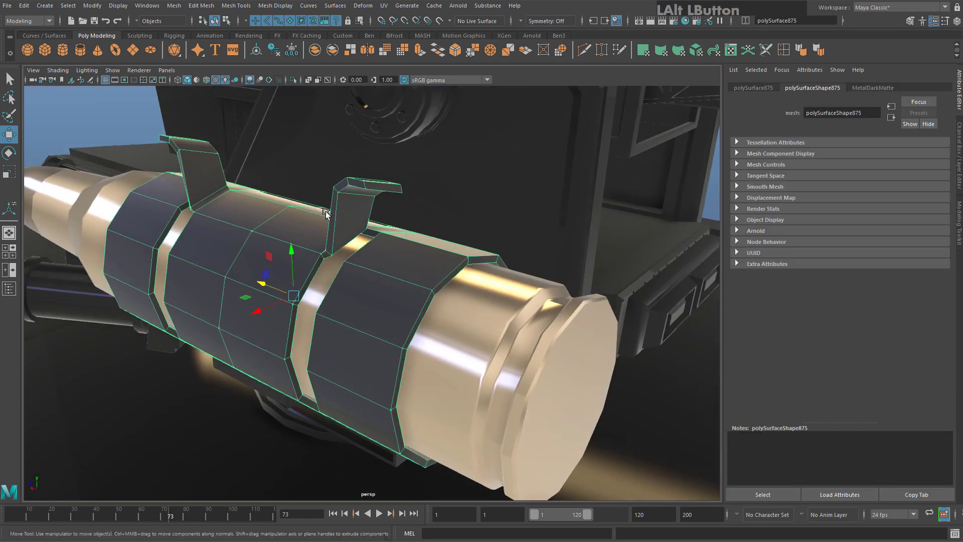
alt+middle_drag(448, 249, 349, 279)
alt+drag(350, 279, 397, 296)
right_drag(387, 261, 389, 287)
click(394, 277)
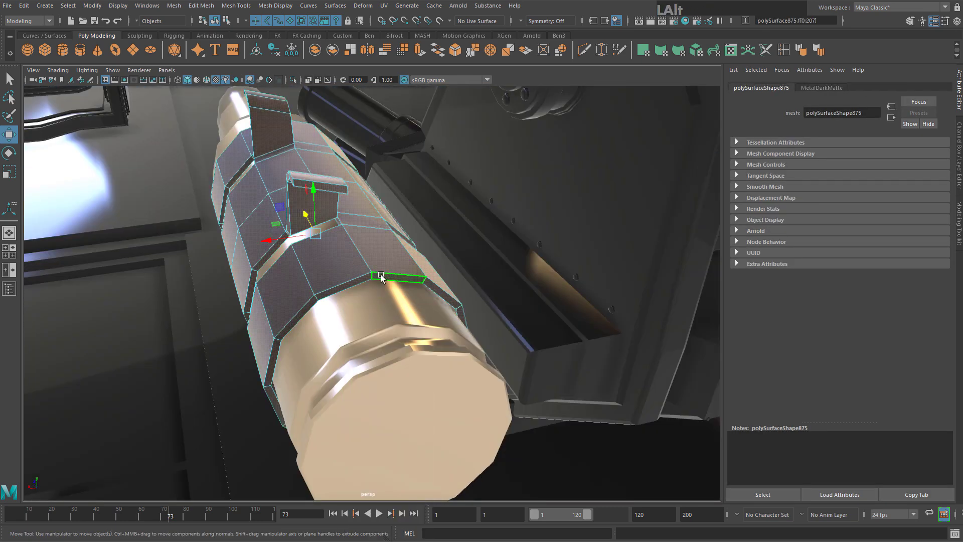
alt+drag(354, 234, 304, 210)
alt+middle_drag(304, 213, 341, 272)
alt+drag(342, 272, 399, 285)
alt+middle_drag(399, 285, 407, 260)
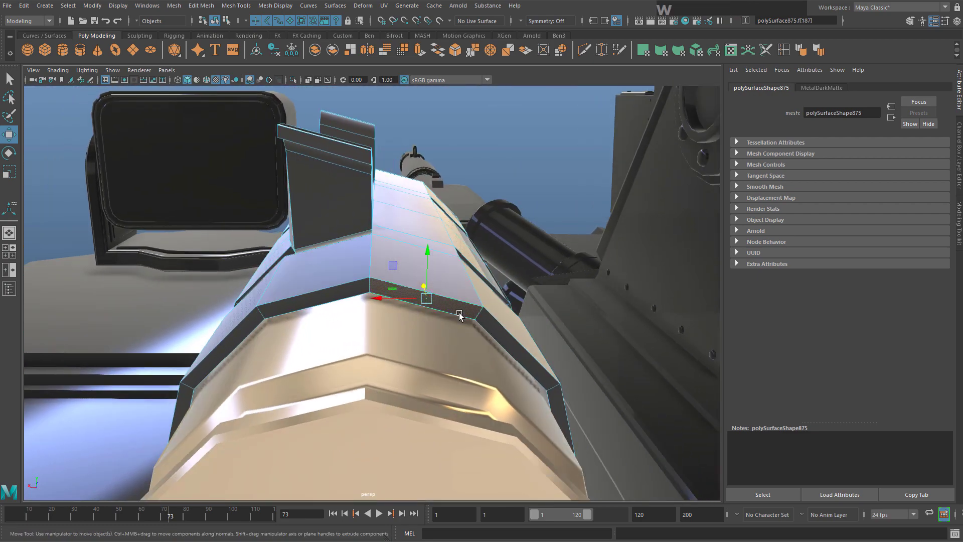
alt+drag(460, 315, 401, 281)
shift+drag(265, 256, 391, 279)
alt+middle_drag(391, 279, 359, 230)
shift+drag(361, 244, 382, 269)
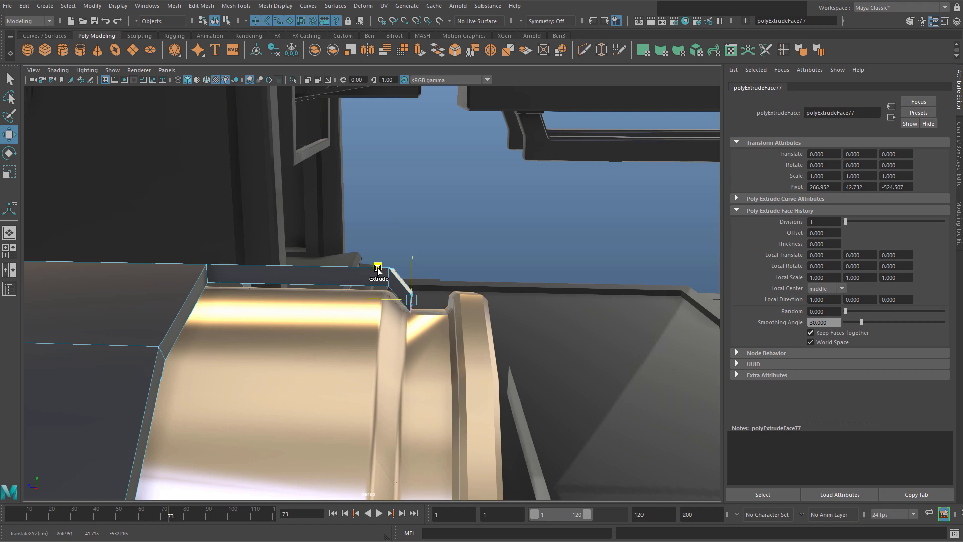
shift+drag(406, 269, 410, 300)
Adjust the edges at the bends of the stepped tab and return to object mode
click(413, 235)
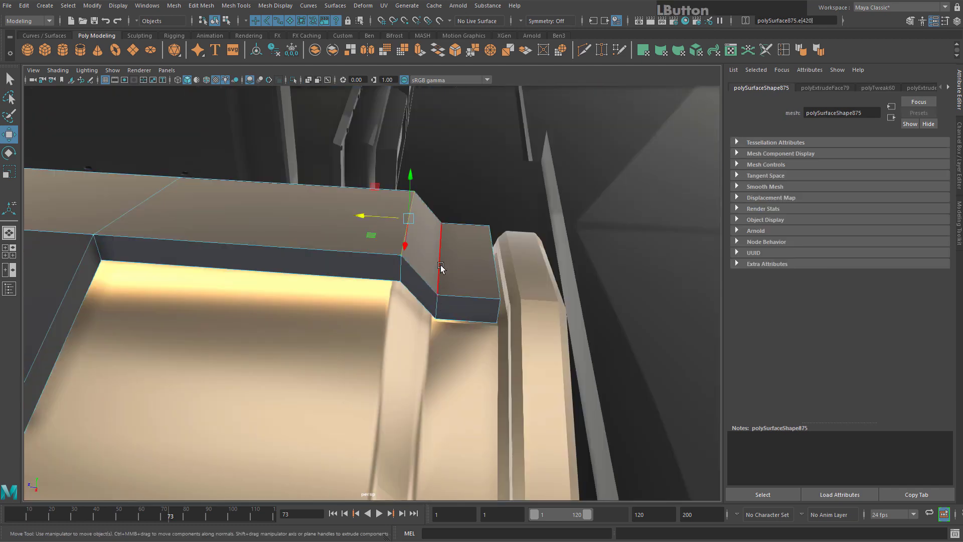
shift+click(441, 268)
alt+drag(446, 228, 395, 266)
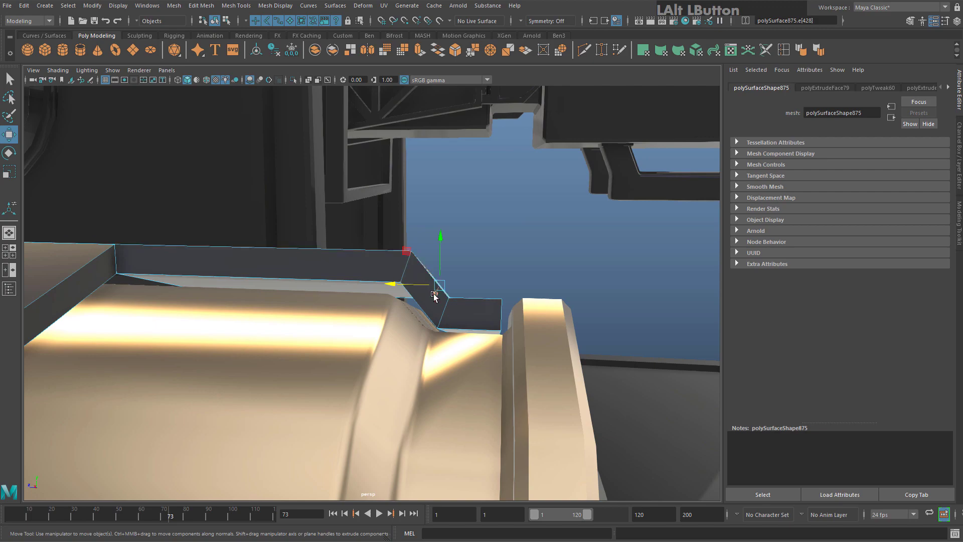
alt+drag(434, 294, 371, 307)
right_drag(514, 275, 564, 260)
alt+middle_drag(563, 260, 288, 243)
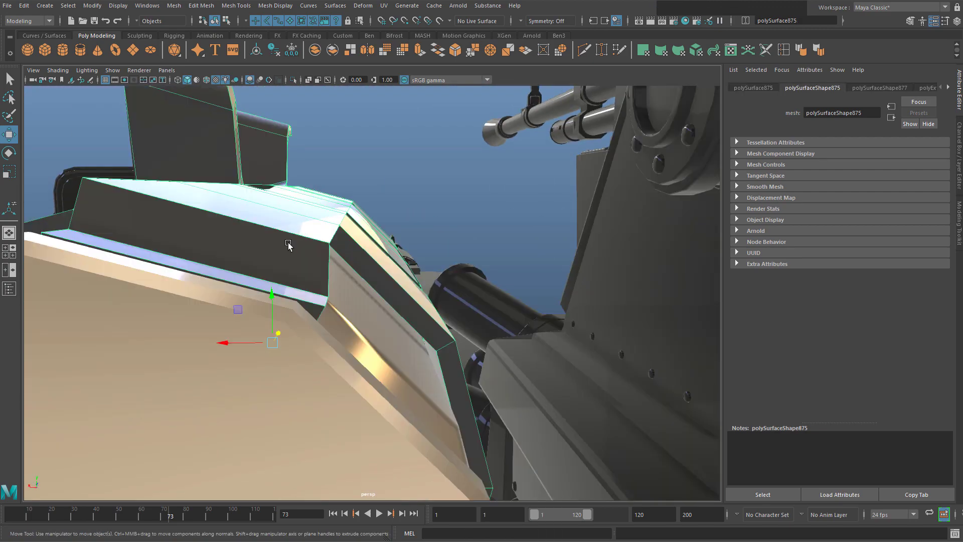
Select the vertices at the stepped tab's outer end and adjust their position against the cartridge groove
right_drag(289, 245, 253, 243)
alt+drag(254, 243, 374, 301)
alt+right_drag(374, 301, 316, 250)
drag(314, 195, 391, 398)
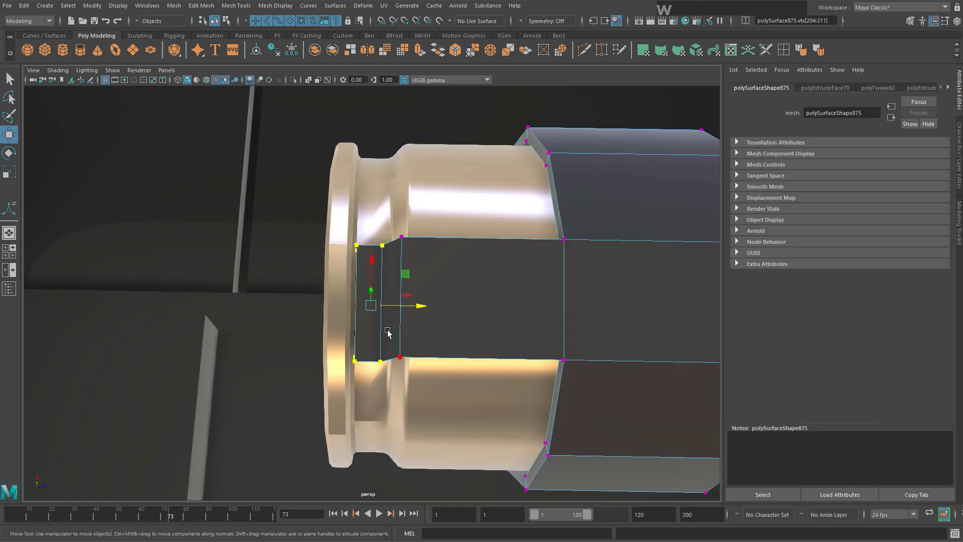
alt+drag(382, 299, 436, 321)
alt+right_drag(437, 321, 411, 245)
Bevel the edges at the bends of the stepped tab and reduce the bevel fraction below 0.5
right_drag(409, 243, 452, 227)
alt+drag(442, 236, 346, 243)
right_drag(347, 243, 351, 215)
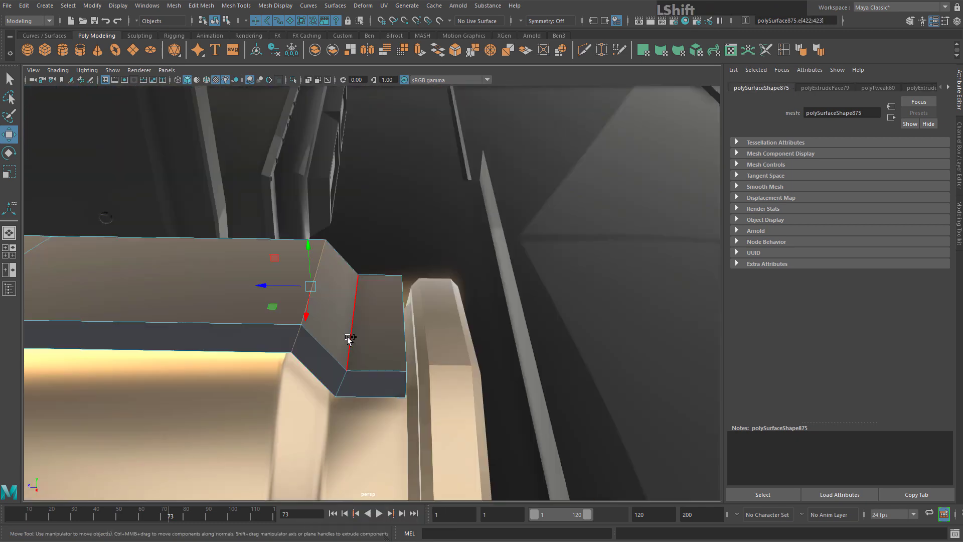
shift+click(348, 339)
alt+middle_drag(349, 340, 358, 282)
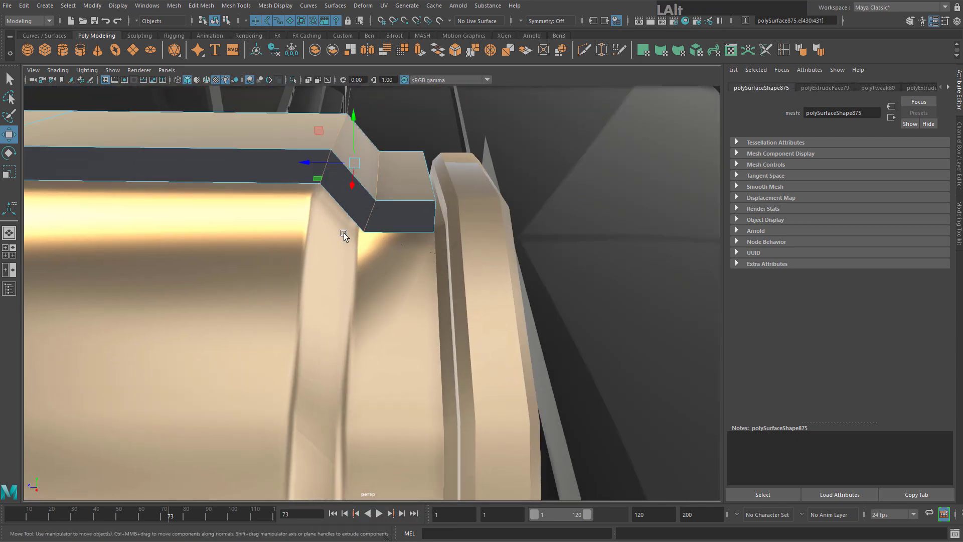
alt+middle_drag(345, 233, 374, 171)
click(460, 49)
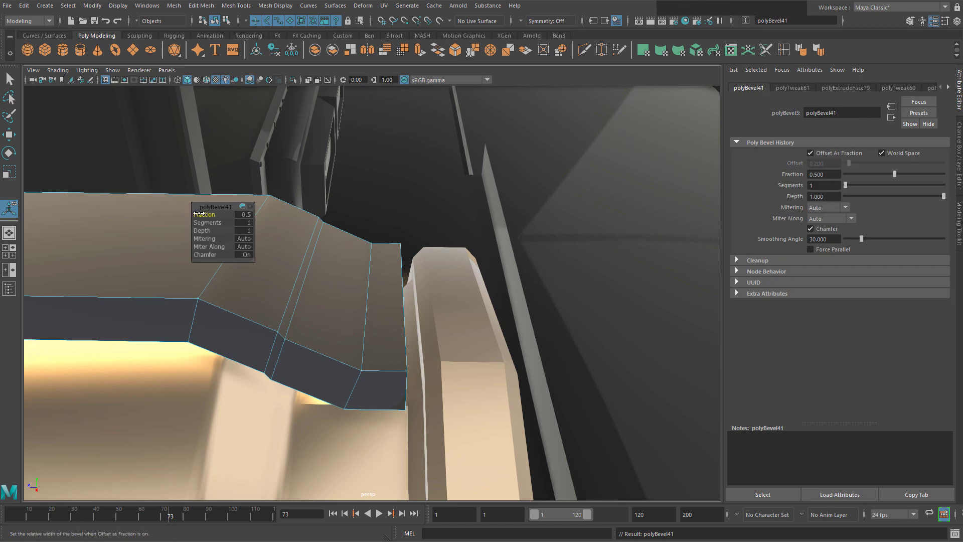
ctrl+drag(216, 216, 186, 216)
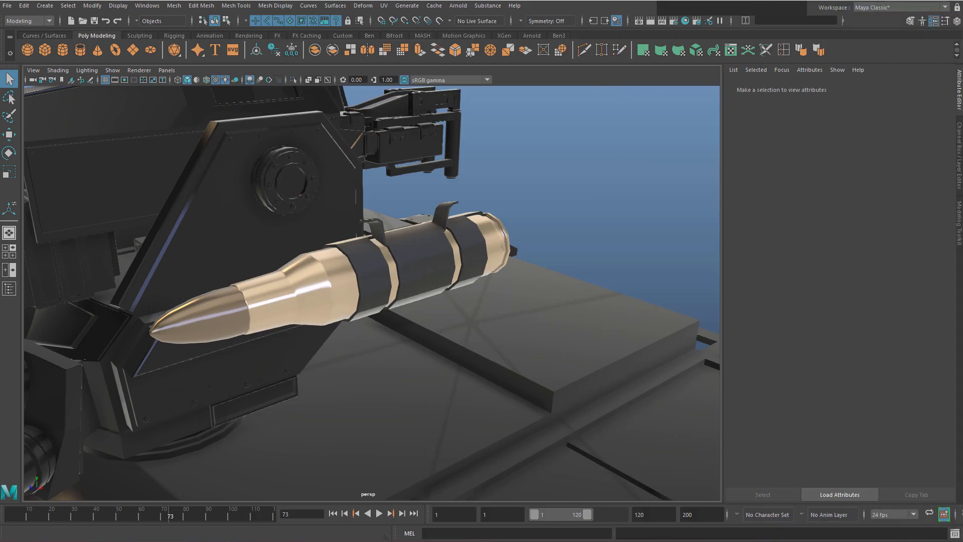
Create a square polygon plane beneath the bullet's tip
scroll(650, 125, down, 3)
alt+middle_drag(650, 125, 90, 59)
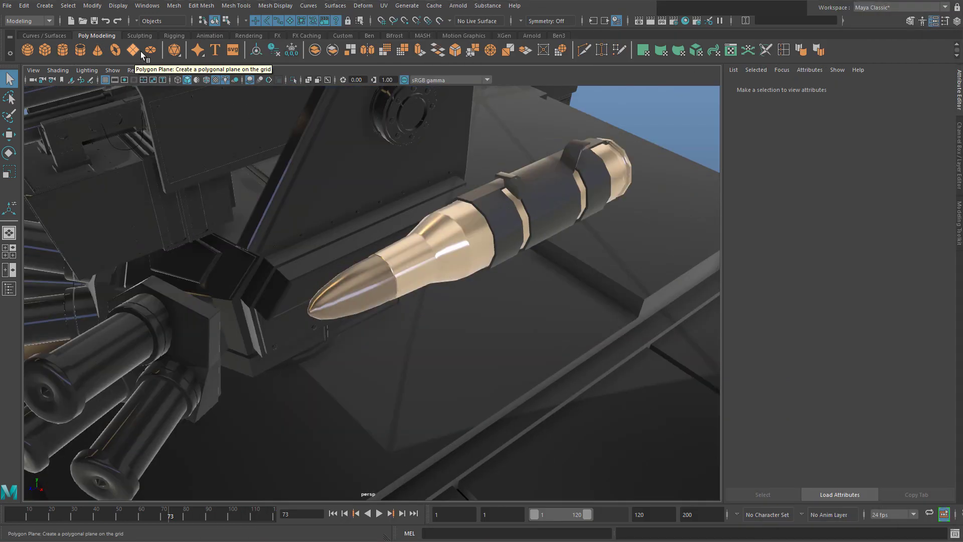
click(133, 50)
mouse_move(378, 365)
shift+mouse_down()
mouse_move(450, 337)
mouse_move(454, 326)
shift+mouse_up()
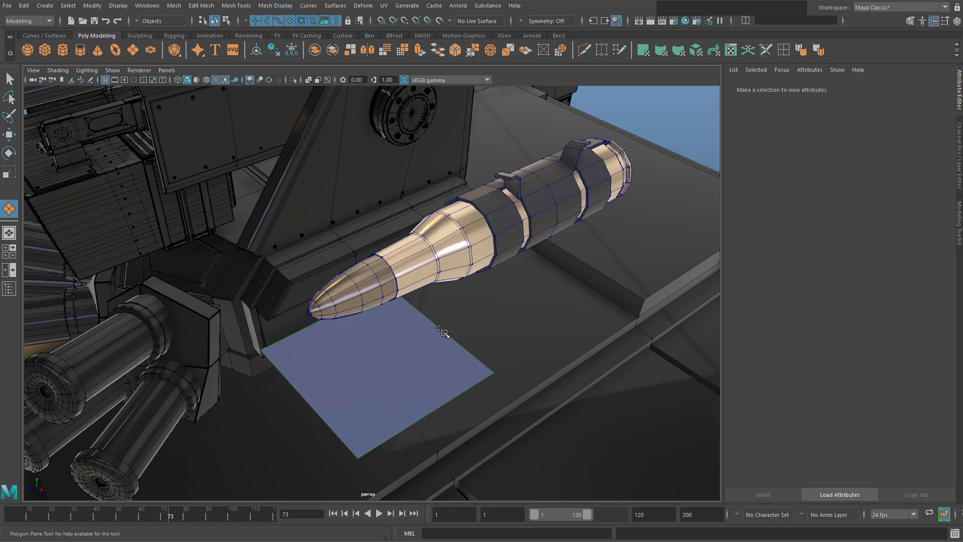
alt+middle_drag(398, 361, 426, 348)
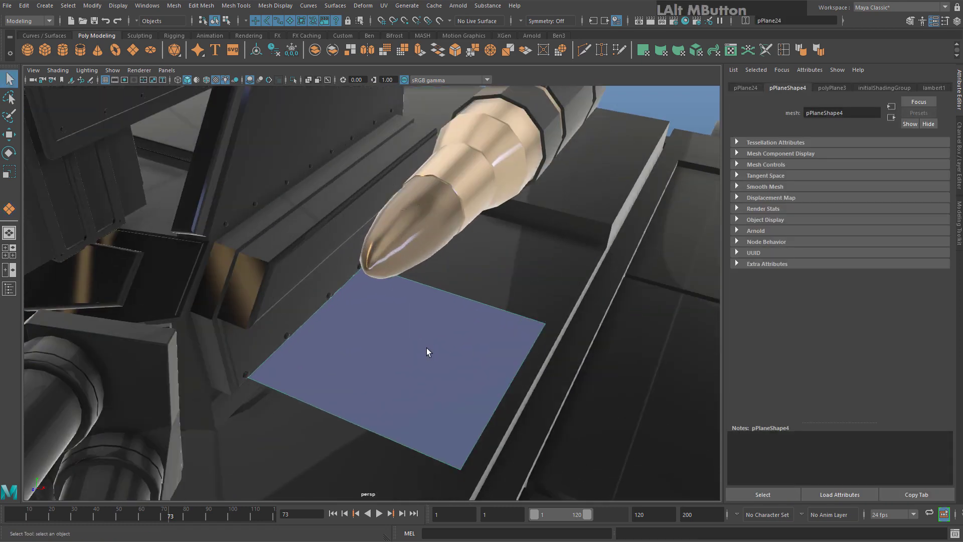
Isolate the new plane, the bullet and the link in the viewport
key(w)
drag(406, 315, 559, 220)
drag(439, 308, 440, 307)
alt+drag(439, 307, 364, 331)
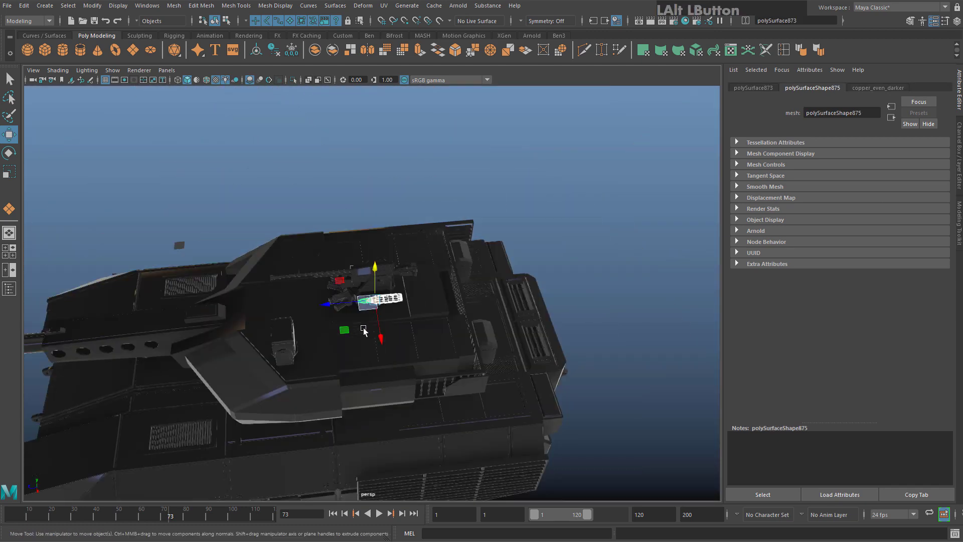
click(684, 269)
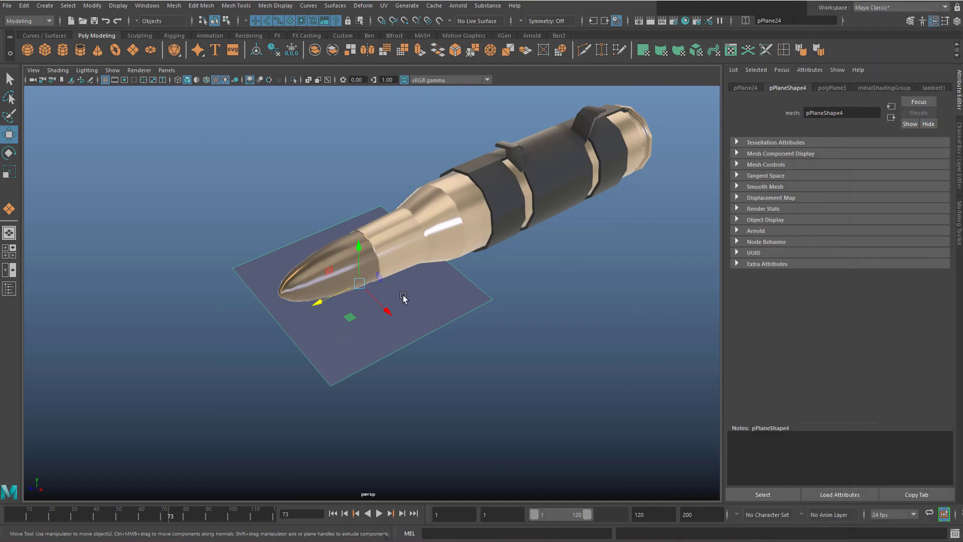
Assign a new aiStandardSurface material named metalshiny to the plane
right_drag(403, 297, 404, 522)
click(426, 167)
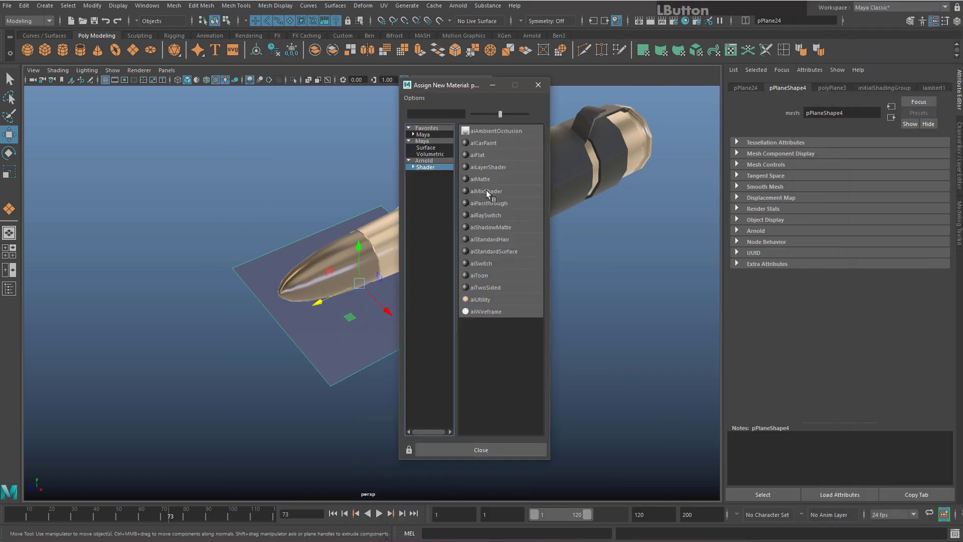
click(504, 251)
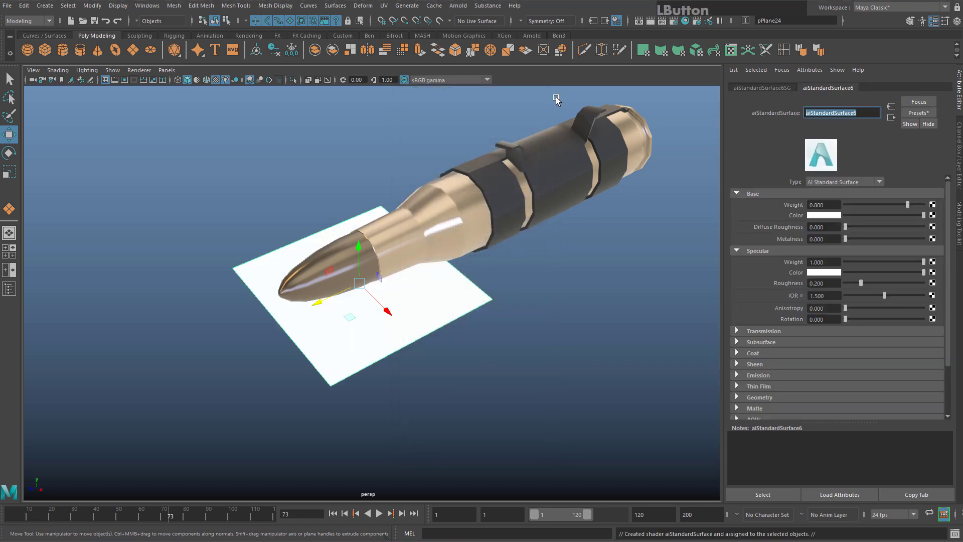
text(metalshiny)
key(Return)
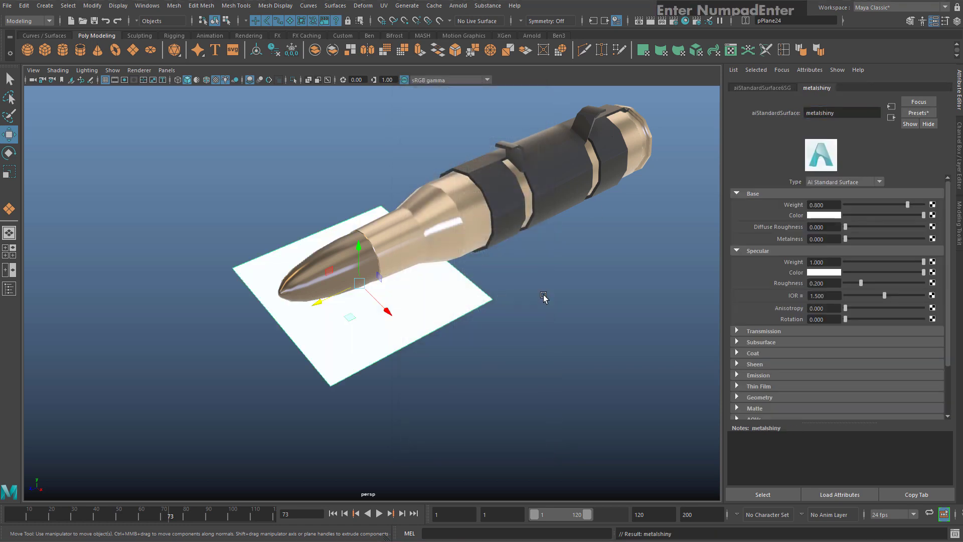
Apply a metallic preset to metalshiny and change its base colour to a dark neutral grey with saturation 0
click(923, 113)
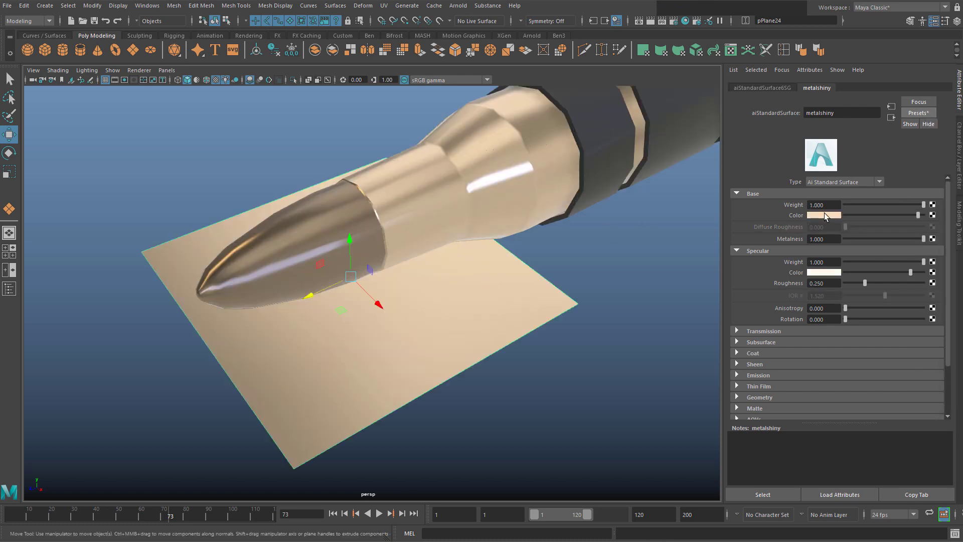
click(824, 214)
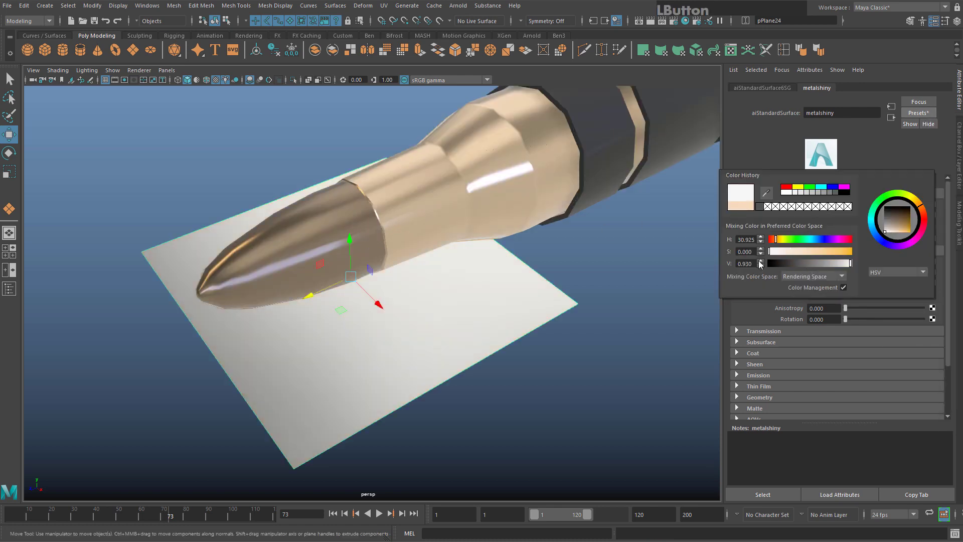
click(770, 264)
drag(783, 251, 815, 267)
Rotate the plane upright so it stands perpendicular to the bullet's length
alt+right_drag(653, 312, 509, 351)
key(e)
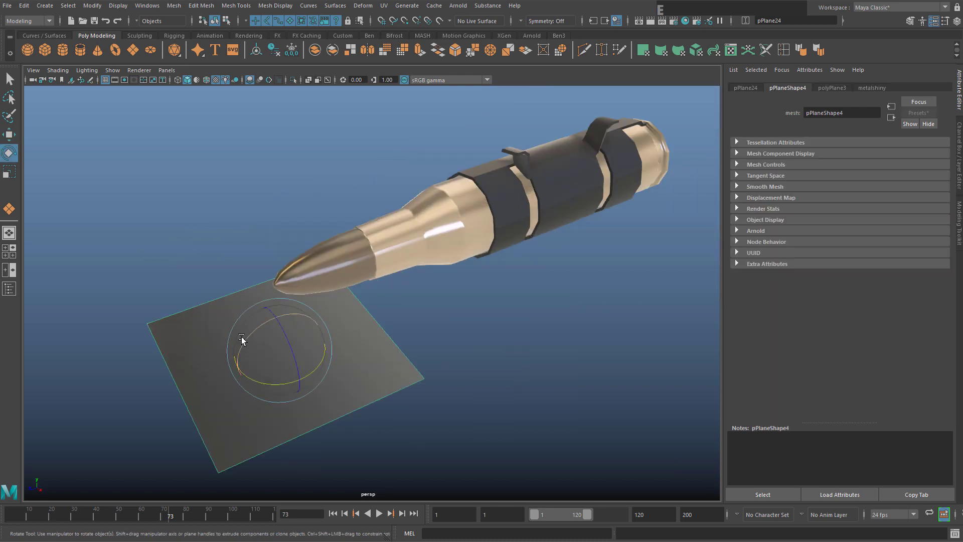
drag(248, 332, 183, 370)
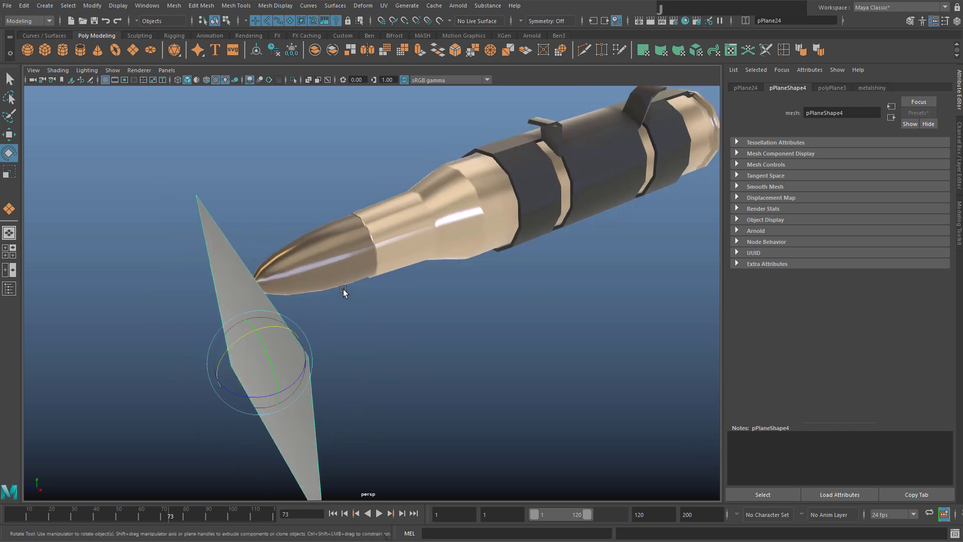
alt+drag(344, 294, 367, 324)
Snap the plane to the point of the bullet's tip and display wireframe on the shaded models
key(w)
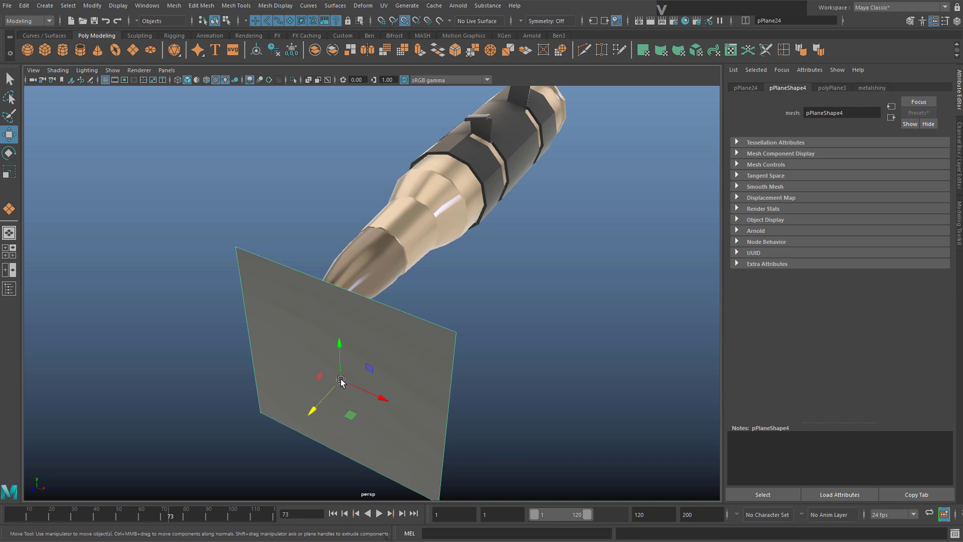
drag(341, 381, 308, 333)
scroll(285, 335, up, 5)
alt+middle_drag(285, 336, 311, 287)
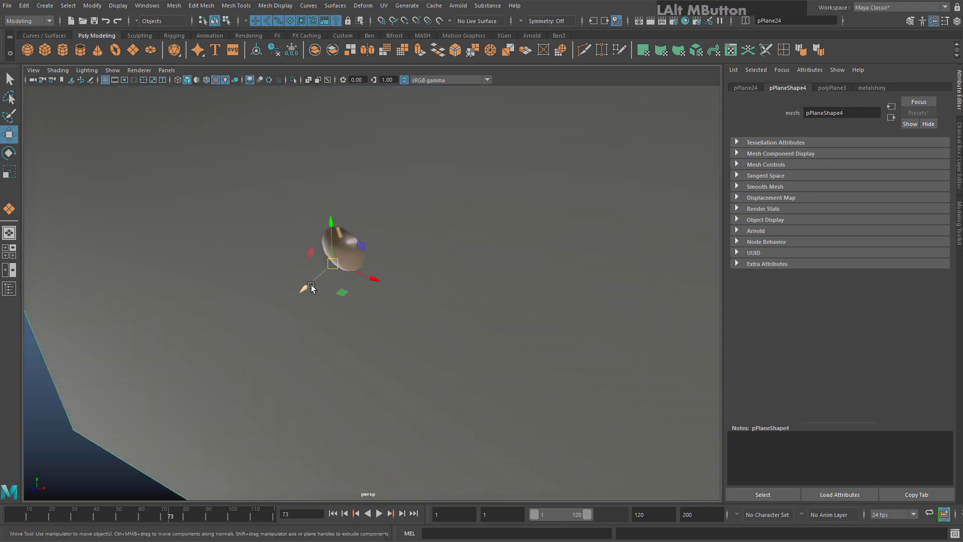
drag(335, 263, 393, 221)
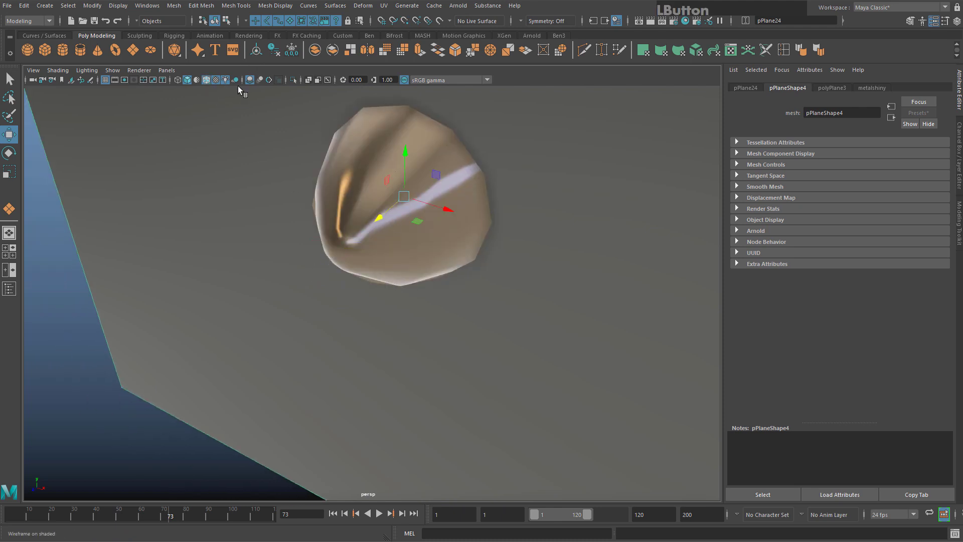
mouse_move(404, 197)
mouse_down()
mouse_move(331, 256)
mouse_move(167, 157)
mouse_move(311, 238)
mouse_move(243, 224)
mouse_move(204, 196)
mouse_up()
alt+middle_drag(205, 196, 379, 279)
Frame the selected plane in the front view, maximize that view and keep the Scale tool active
click(57, 71)
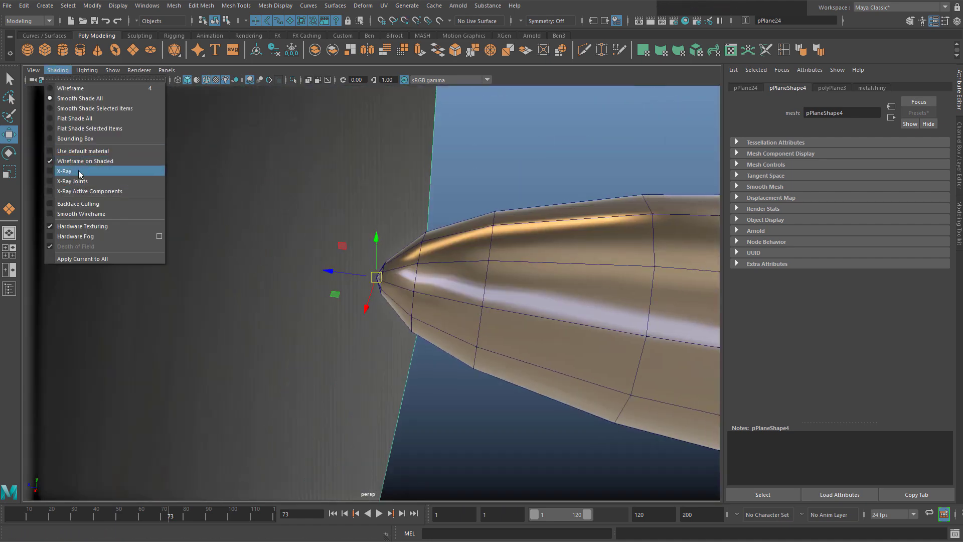
mouse_move(566, 220)
alt+mouse_down()
mouse_move(474, 206)
mouse_move(510, 211)
mouse_move(438, 215)
mouse_move(439, 262)
mouse_move(537, 246)
alt+mouse_up()
key(r)
alt+drag(407, 217, 492, 226)
alt+middle_drag(491, 227, 494, 272)
alt+drag(494, 263, 344, 323)
key(space)
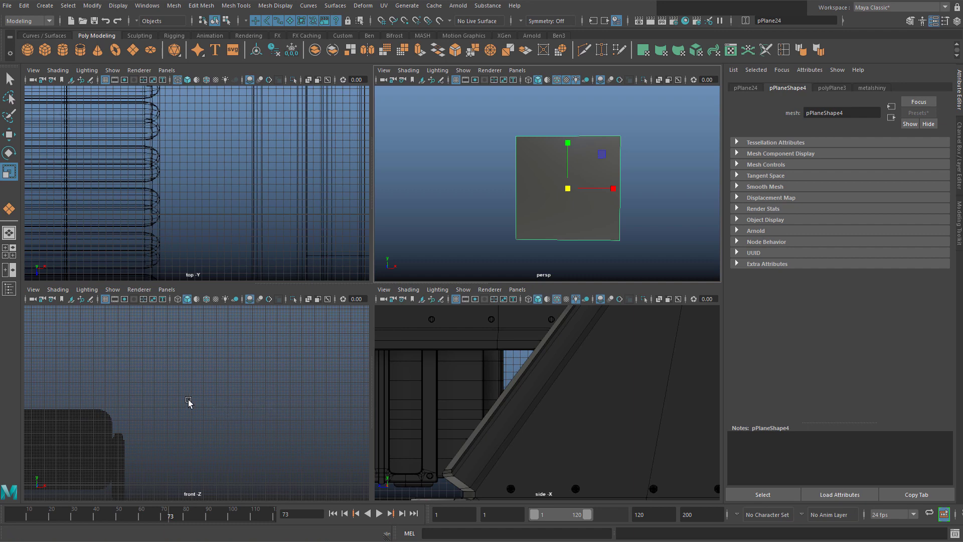
key(f)
scroll(236, 398, down, 5)
key(f)
scroll(266, 373, down, 5)
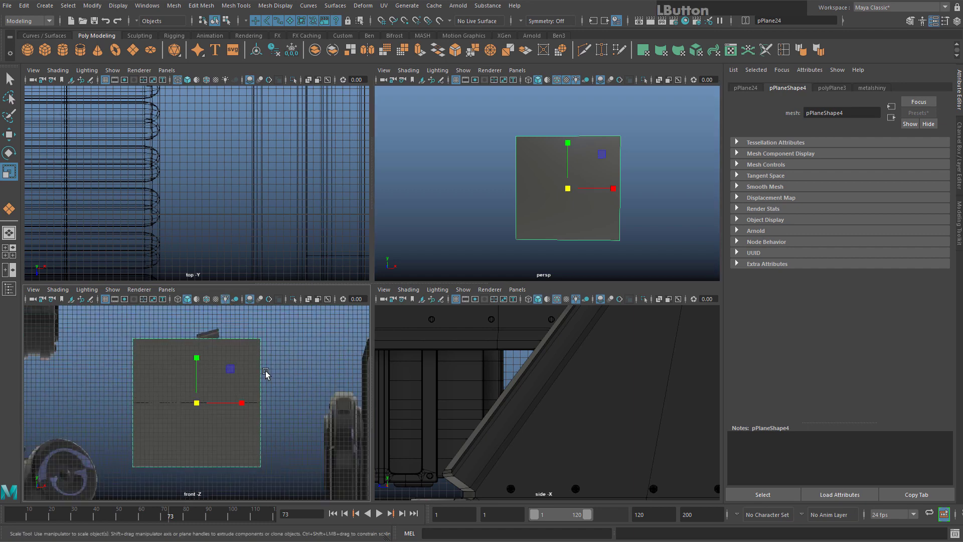
key(f)
key(space)
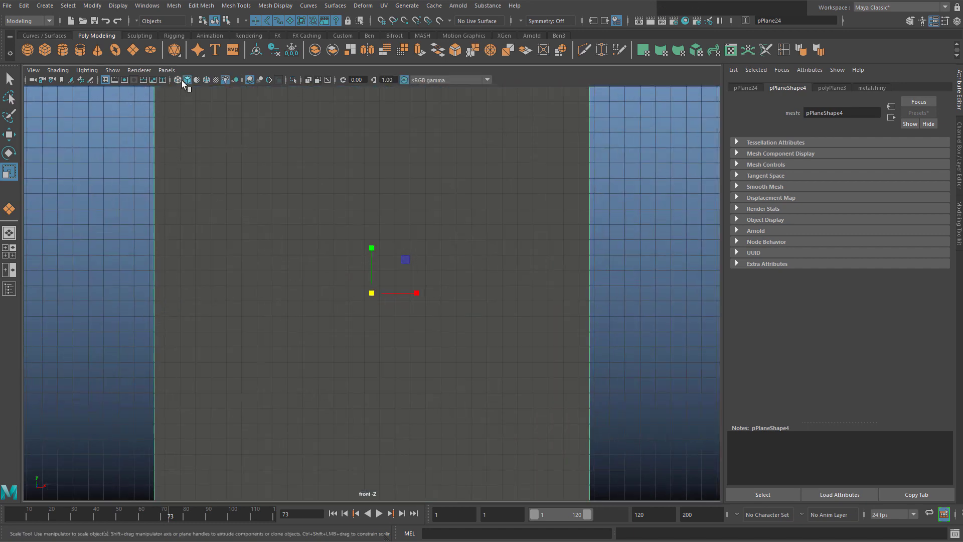
Scale the plane down uniformly in the front view until it is slightly larger than the bullet's round outline
click(179, 80)
scroll(399, 263, down, 3)
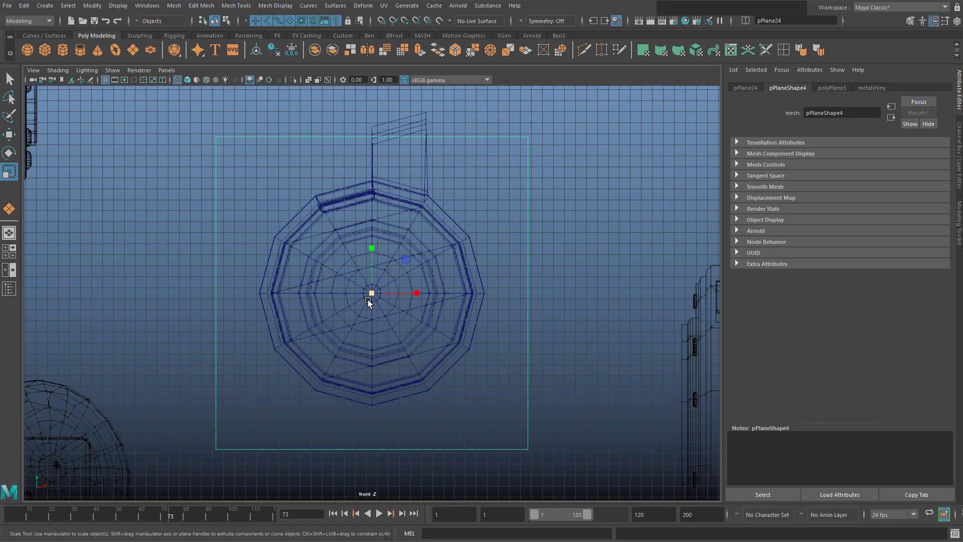
drag(369, 299, 329, 310)
key(space)
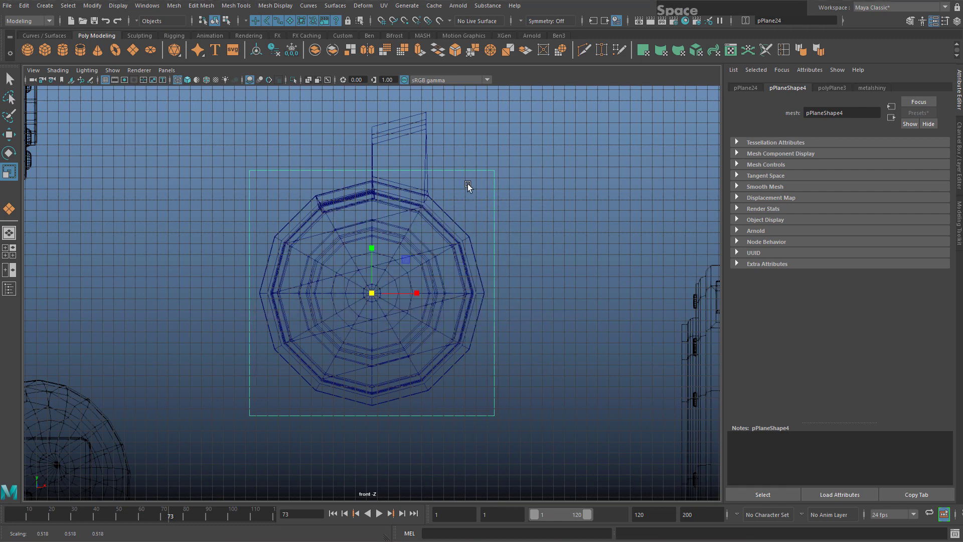
key(space)
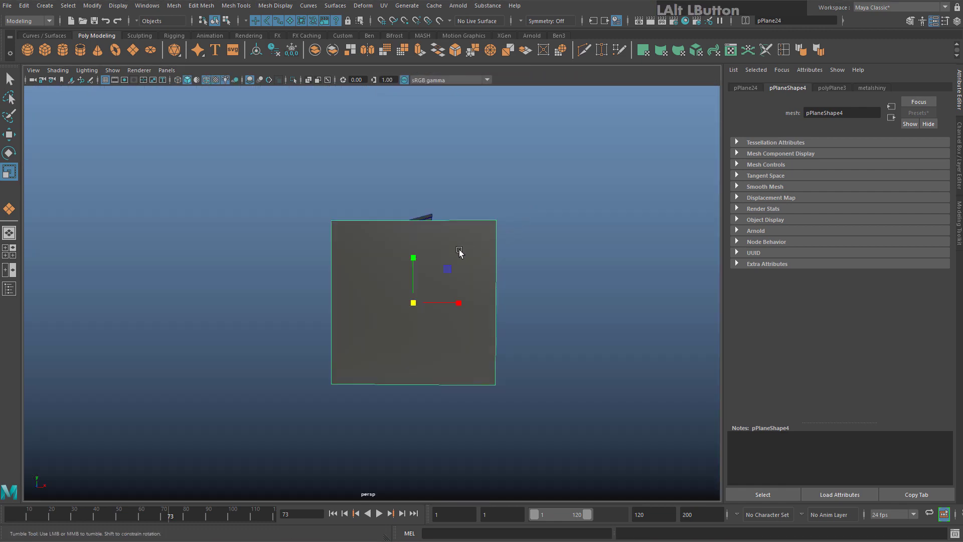
Set the plane's width and height subdivisions to 6 each
alt+drag(458, 254, 318, 322)
key(w)
alt+drag(296, 326, 294, 168)
alt+middle_drag(295, 168, 361, 157)
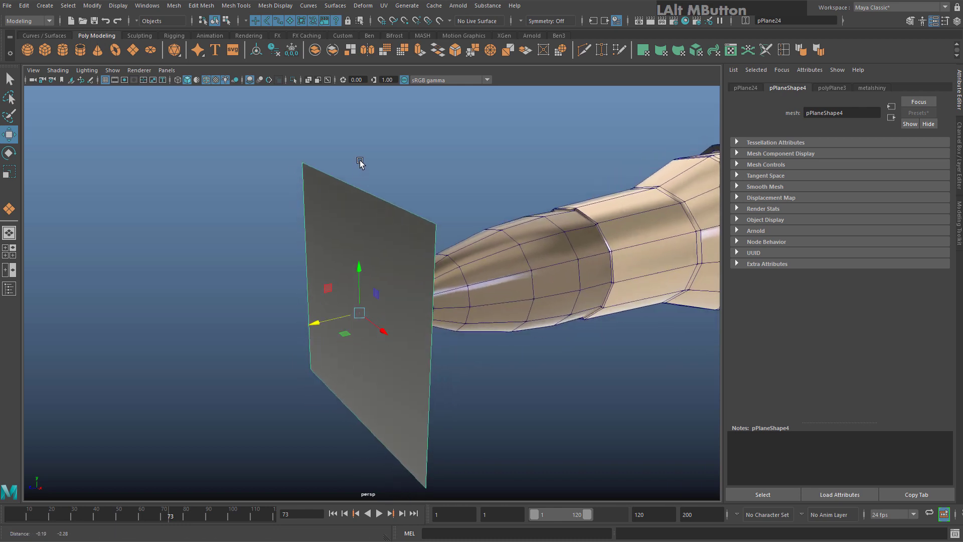
click(833, 88)
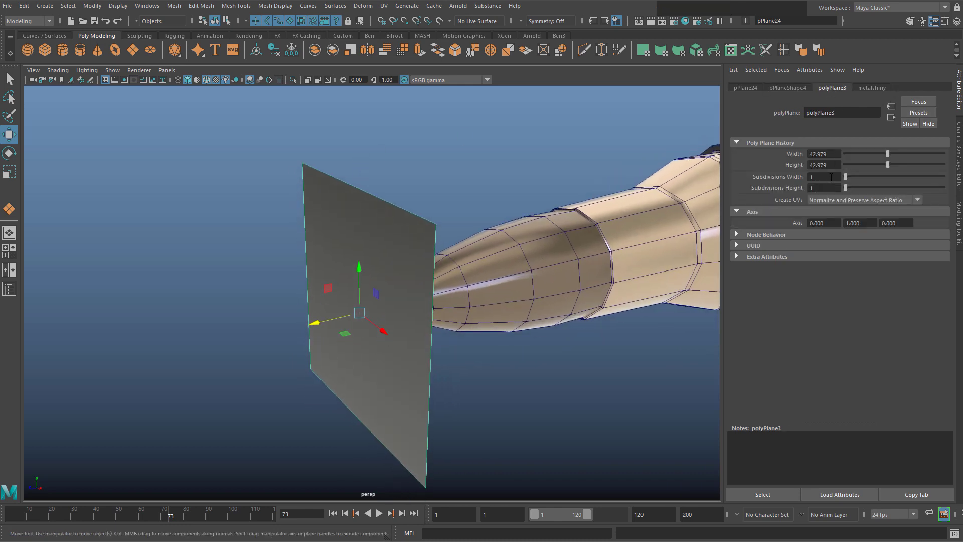
mouse_move(845, 176)
mouse_down()
mouse_move(854, 177)
mouse_move(854, 188)
mouse_up()
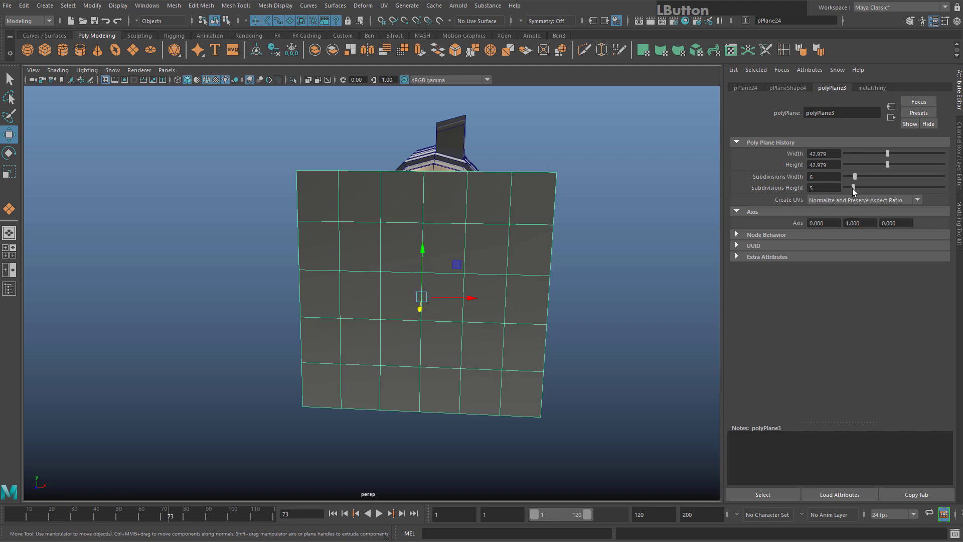
Select the inner 4 by 4 block of faces on the plane and circularize it
right_drag(448, 213, 400, 295)
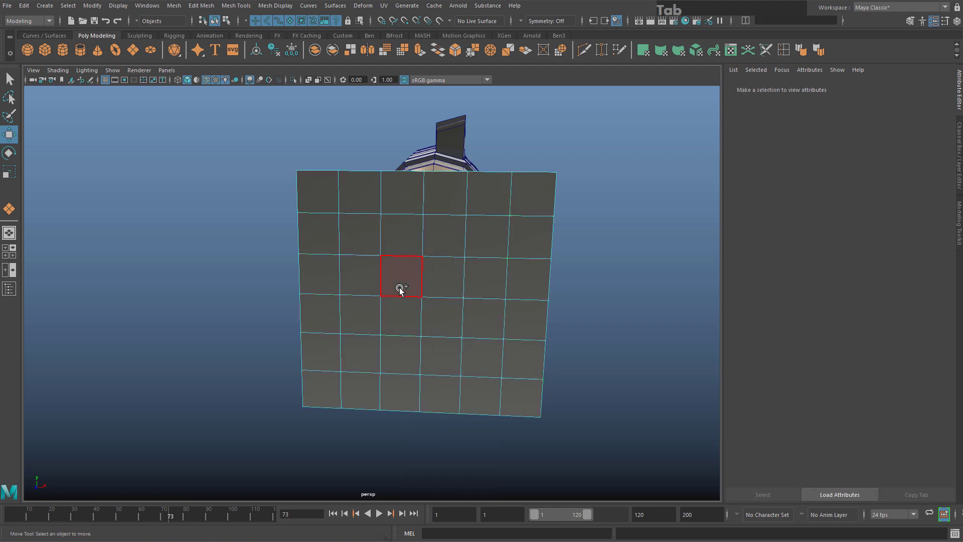
mouse_move(480, 243)
mouse_down()
mouse_move(352, 293)
mouse_move(378, 361)
mouse_move(493, 288)
mouse_up()
drag(422, 320, 510, 327)
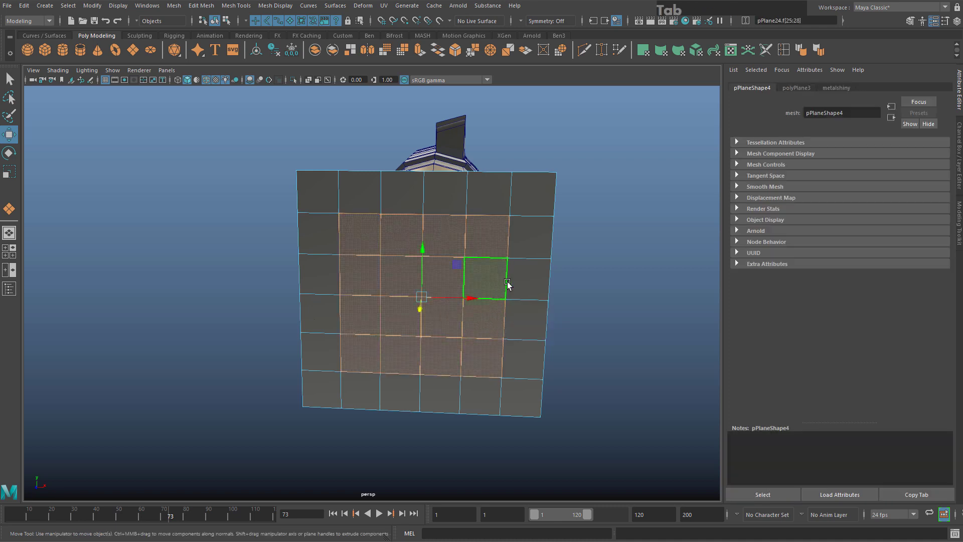
scroll(497, 228, up, 4)
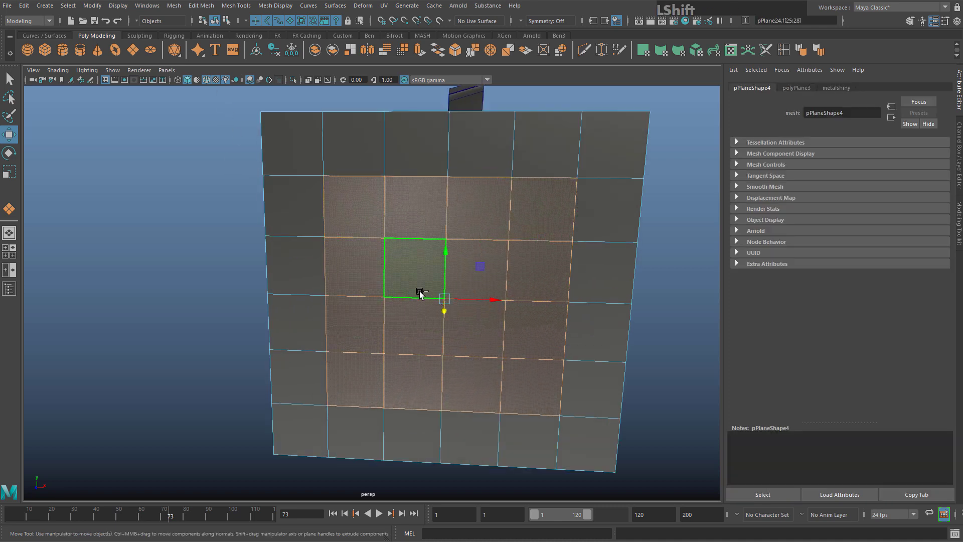
shift+right_click(418, 282)
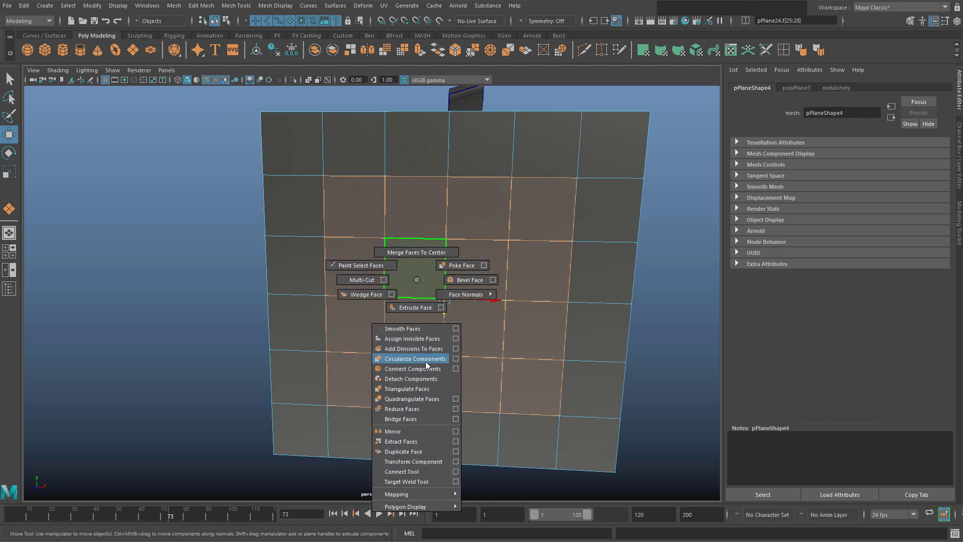
click(425, 361)
scroll(465, 284, down, 5)
scroll(465, 284, up, 6)
scroll(474, 289, down, 2)
click(419, 283)
Scale the circular group of faces down uniformly and delete it to leave a round hole in the plane
key(r)
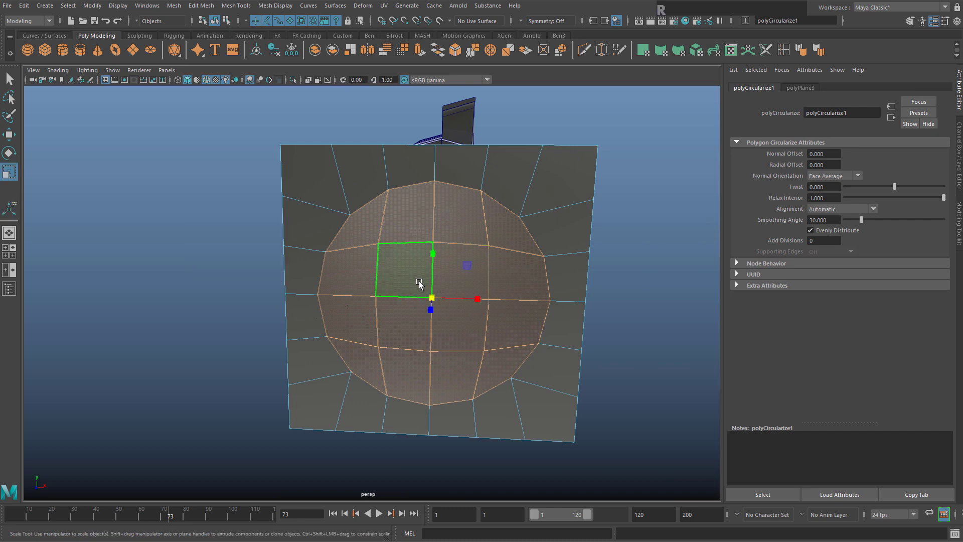
drag(433, 299, 416, 306)
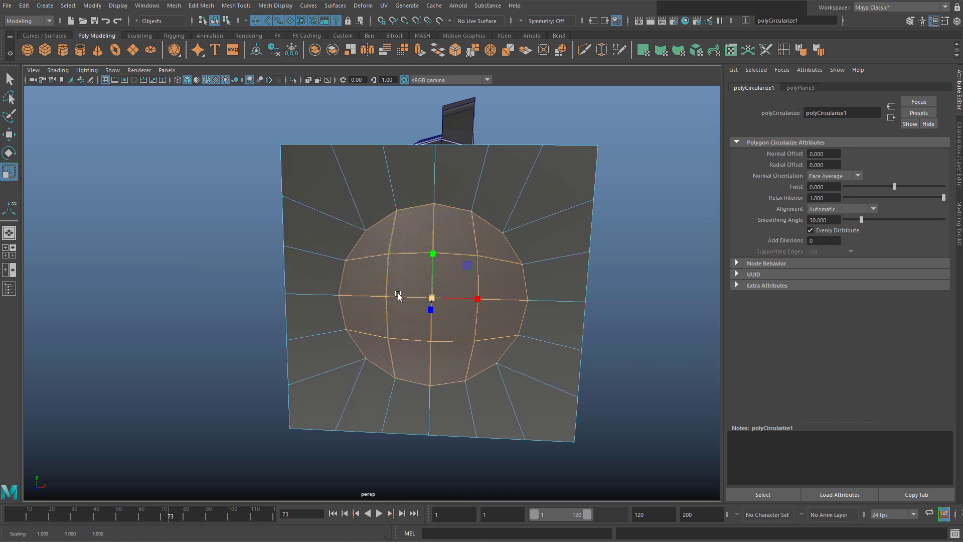
key(Delete)
scroll(458, 279, down, 3)
alt+drag(430, 280, 449, 266)
Select the hole's border edge loop and scale it inward for a smaller opening around the bullet tip
right_drag(468, 167, 469, 140)
alt+drag(437, 241, 429, 200)
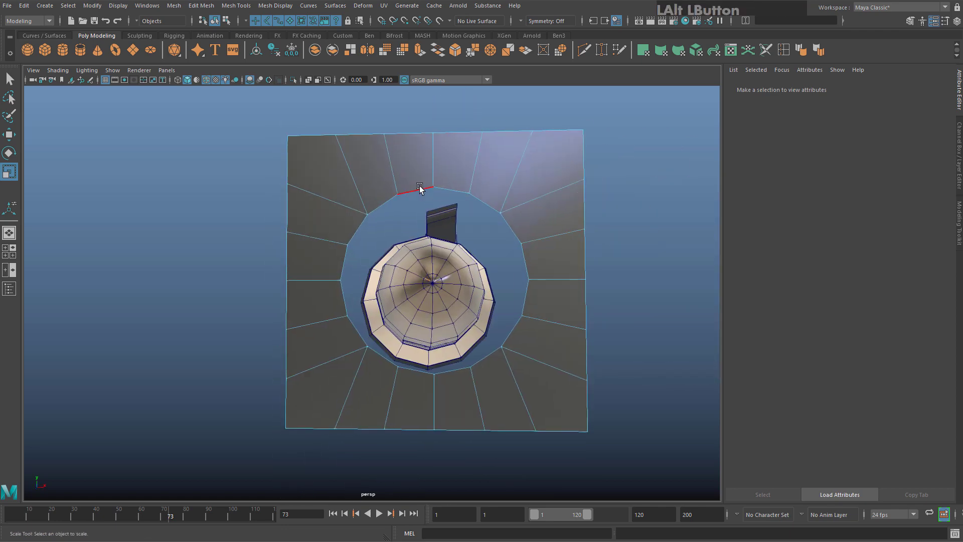
double_click(421, 189)
alt+drag(435, 281, 381, 301)
alt+drag(441, 211, 414, 204)
Select the plane's top and bottom vertex rows and scale them closer together vertically to form a wide rectangle
right_drag(415, 205, 447, 204)
drag(208, 118, 574, 168)
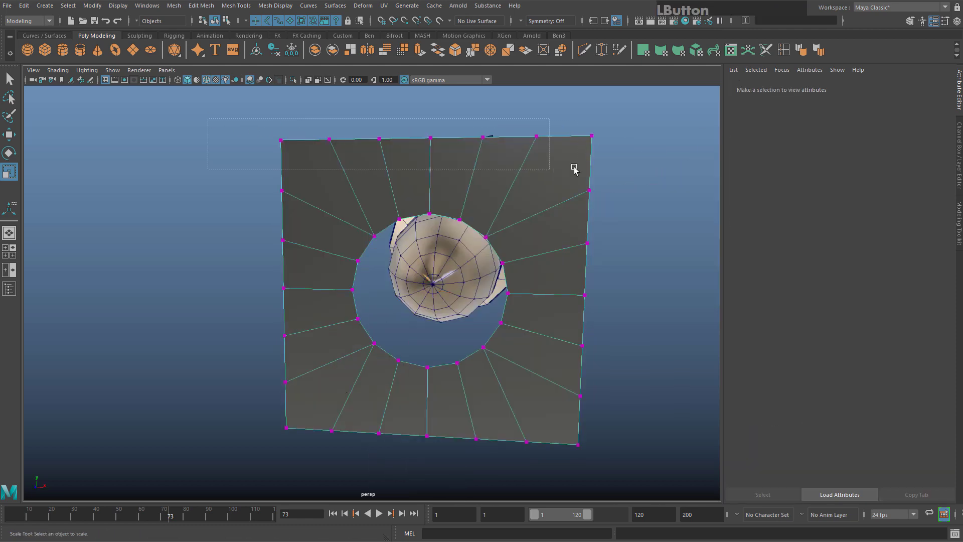
drag(648, 155, 643, 153)
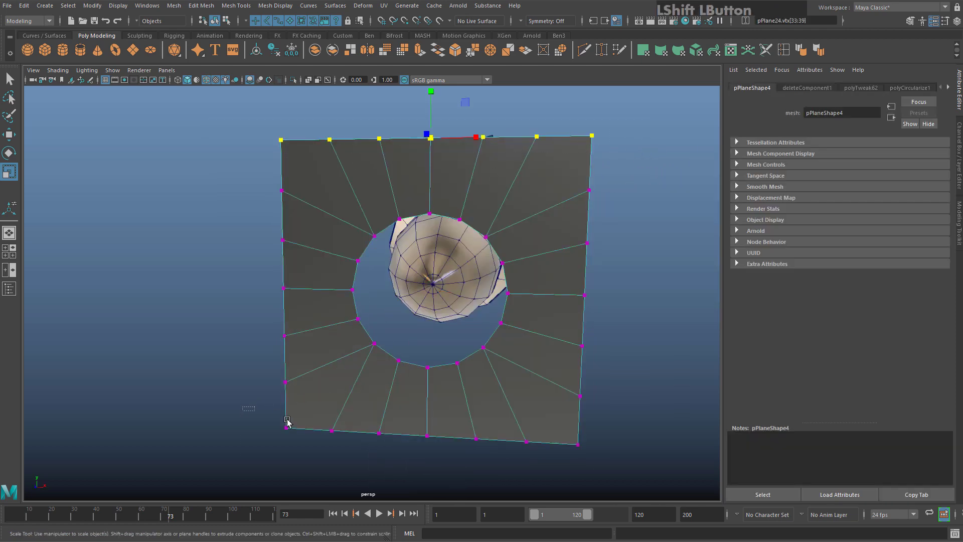
shift+drag(287, 422, 630, 473)
alt+drag(517, 387, 276, 181)
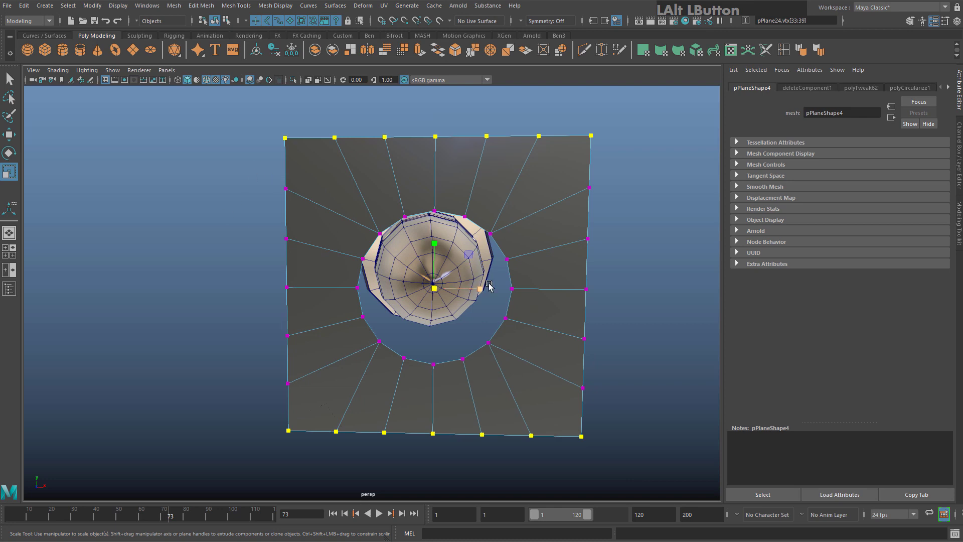
drag(435, 244, 462, 256)
drag(696, 202, 245, 138)
shift+drag(223, 441, 679, 369)
drag(438, 247, 387, 234)
Select all faces of the holed plane and extrude them by about 0.5 in local Z to make a thin plate
right_drag(476, 226, 519, 206)
click(432, 235)
right_drag(432, 236, 437, 259)
click(425, 236)
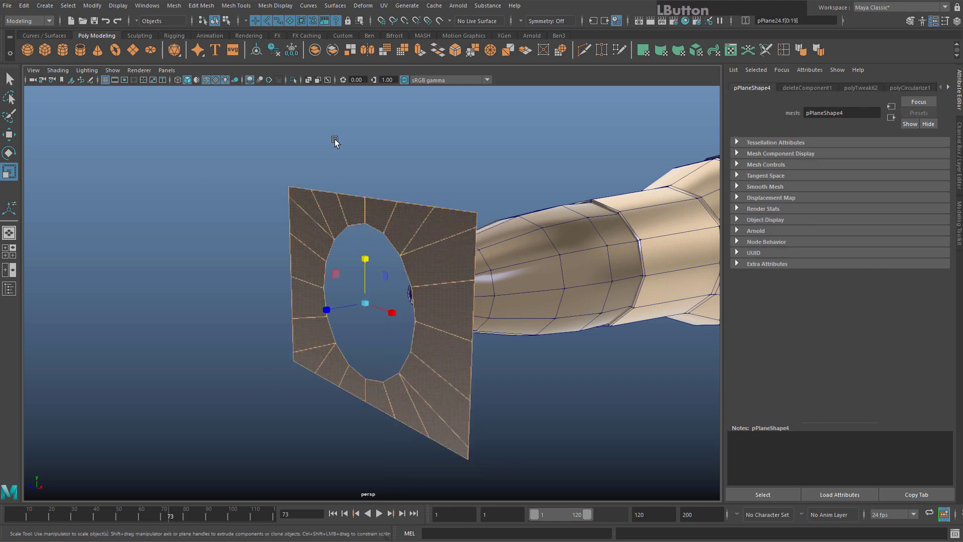
click(417, 51)
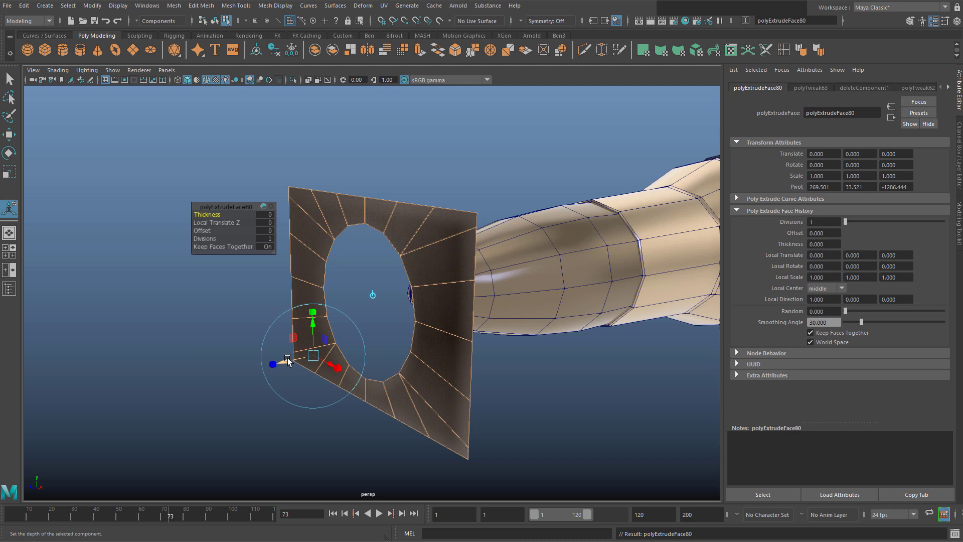
drag(288, 360, 282, 361)
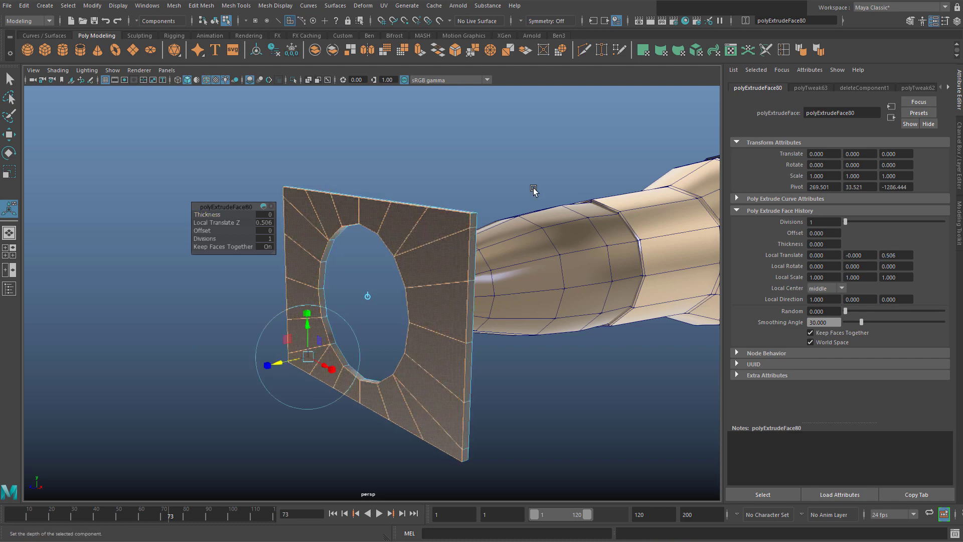
alt+drag(533, 189, 469, 153)
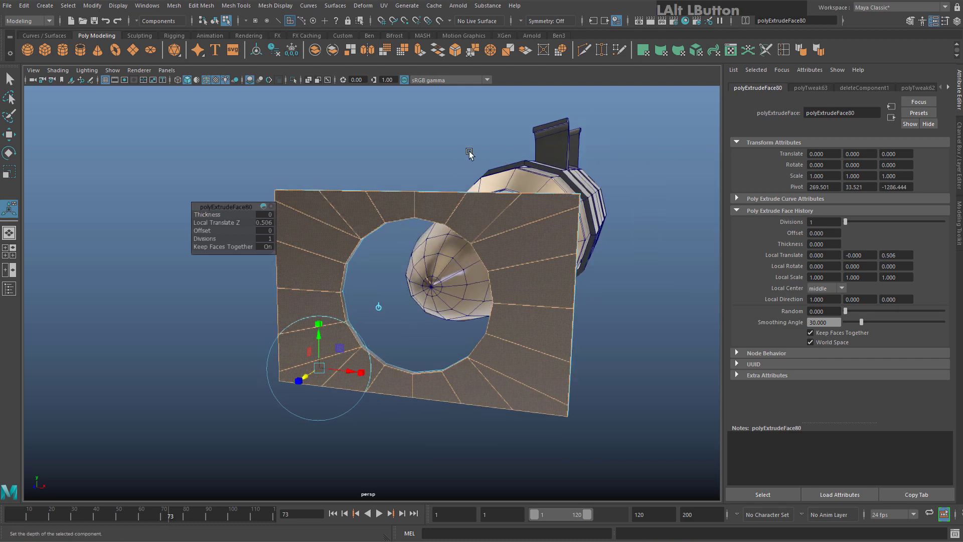
Bevel the vertical front edges at both ends of the plate with 2 segments
right_drag(400, 269, 399, 242)
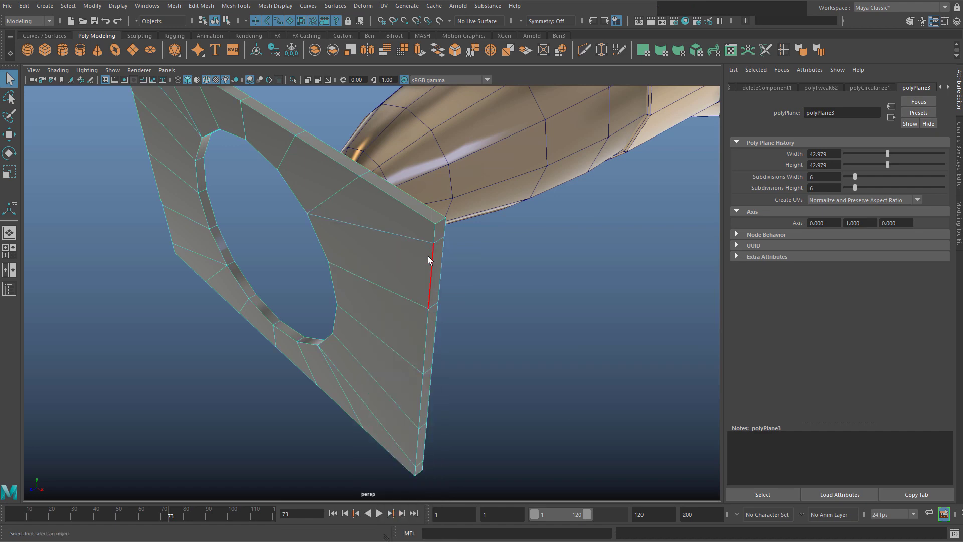
click(424, 258)
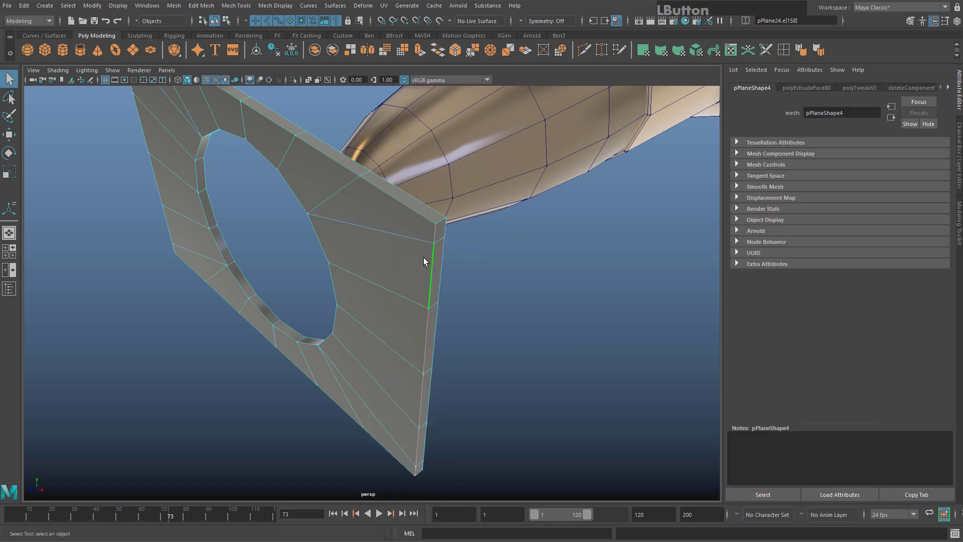
alt+drag(424, 257, 326, 201)
shift+click(285, 229)
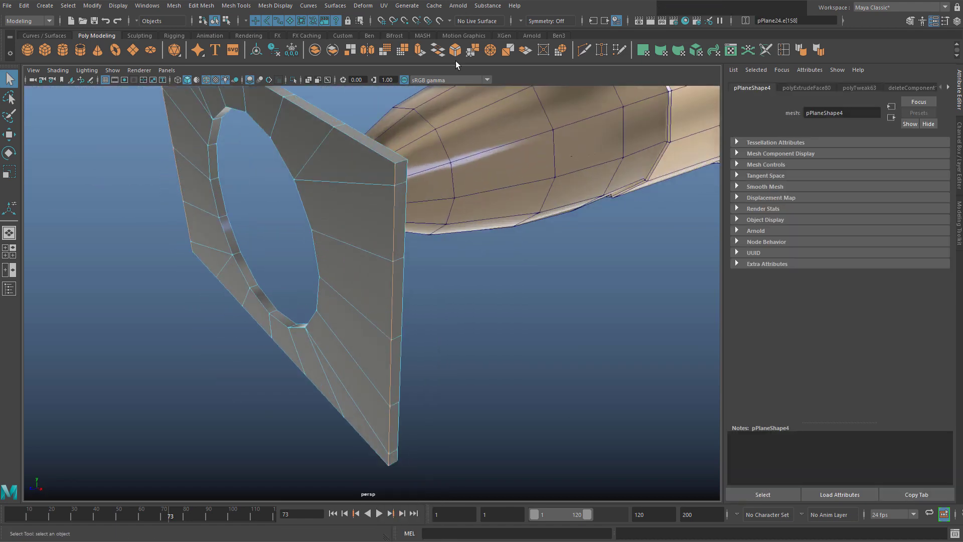
key(ctrl+b)
click(208, 222)
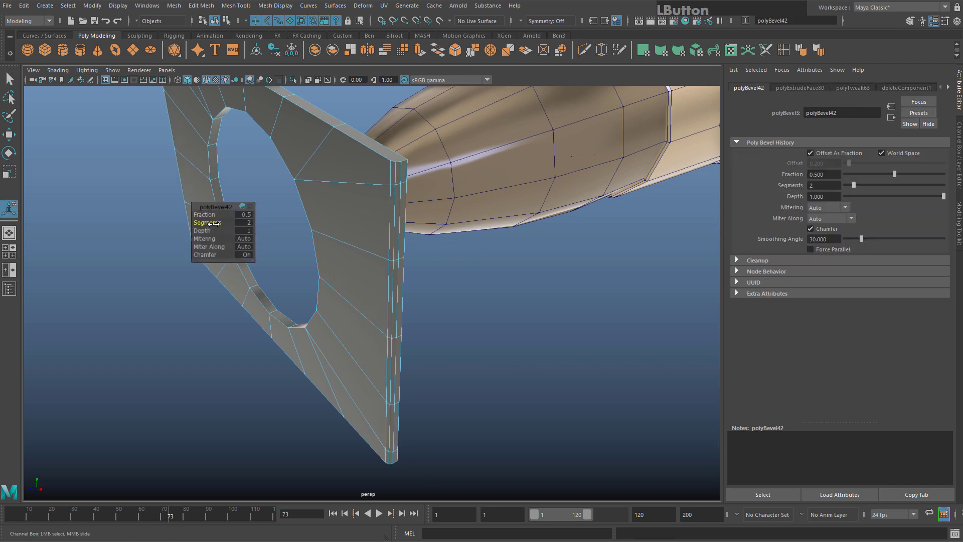
Set the bevel fraction of the plate's end edges to about 0.7
alt+drag(439, 230, 476, 296)
drag(201, 215, 208, 214)
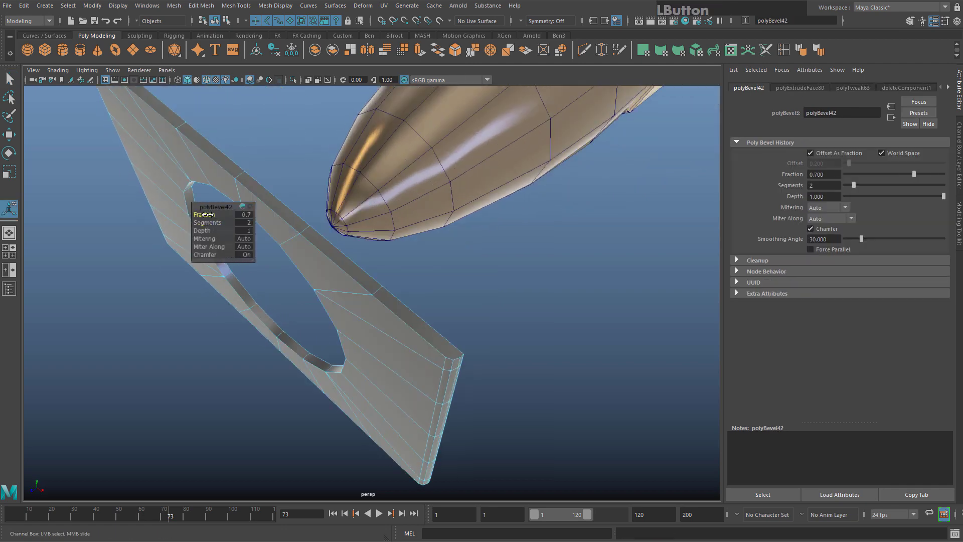
alt+middle_drag(207, 218, 372, 311)
drag(208, 214, 207, 214)
alt+scroll(406, 250, down, 3)
Preview the beveled plate with smoothing and return it to the unsmoothed display
alt+drag(406, 251, 406, 301)
alt+middle_drag(406, 301, 416, 312)
right_drag(418, 310, 468, 262)
click(404, 327)
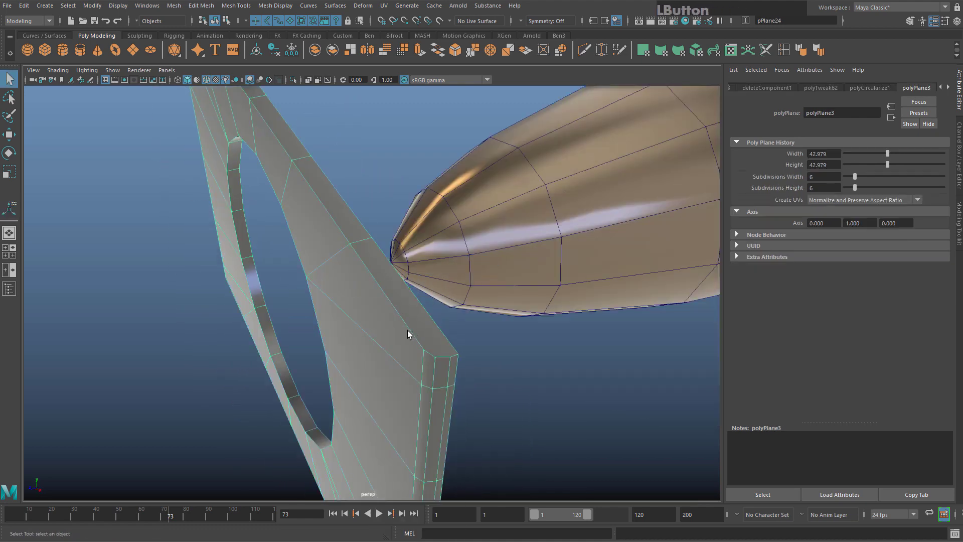
key(3)
key(1)
Cut an edge across each beveled corner on the plate's top and bottom rims with the Multi-Cut tool
alt+middle_drag(409, 310, 453, 267)
click(584, 50)
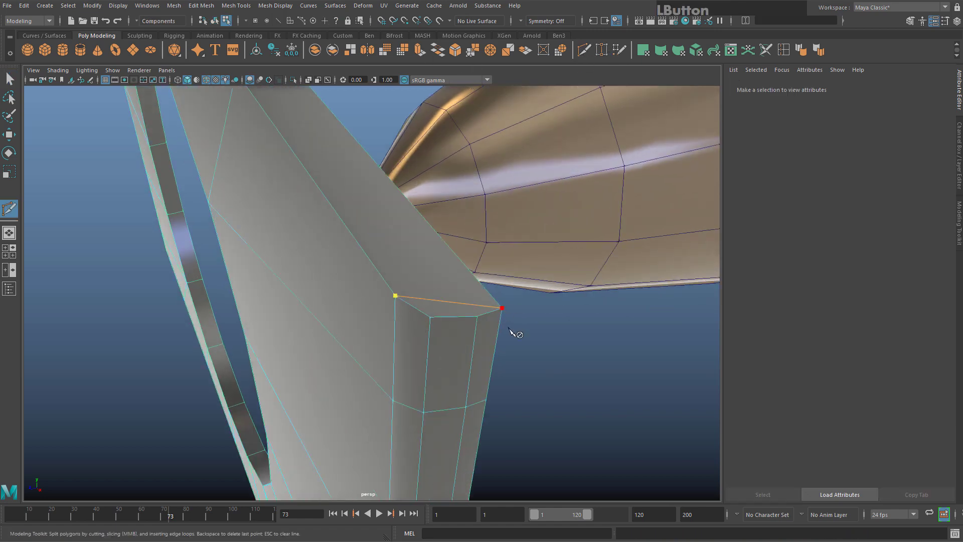
key(Return)
scroll(492, 342, down, 6)
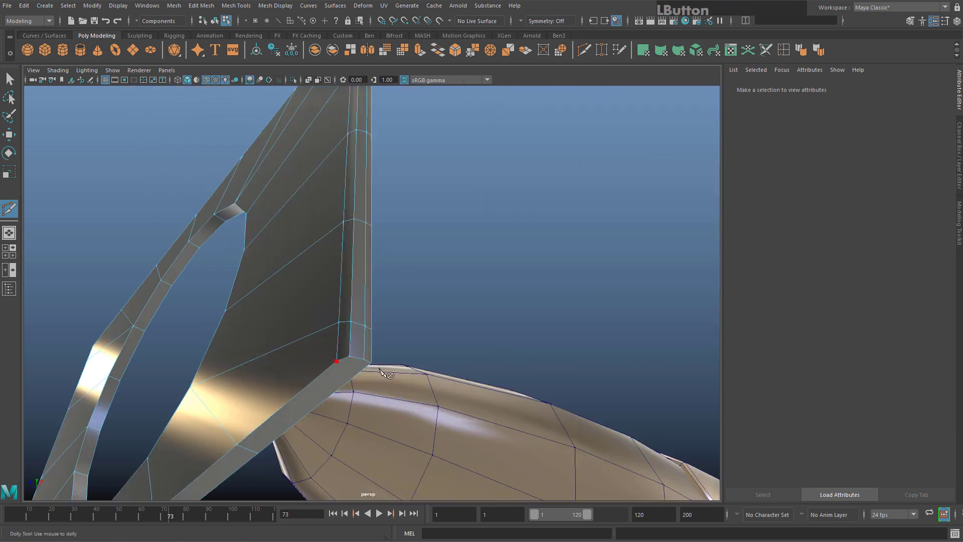
key(Return)
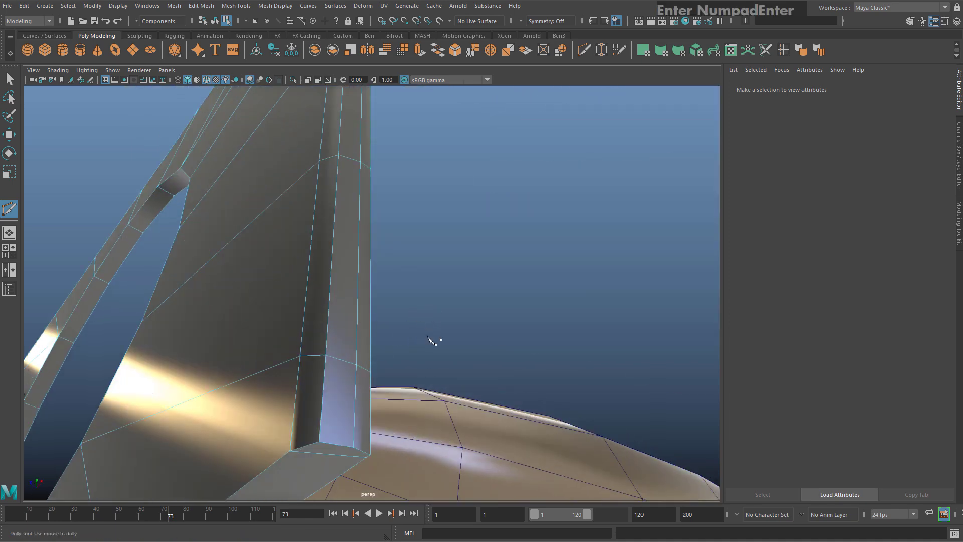
key(ctrl+z)
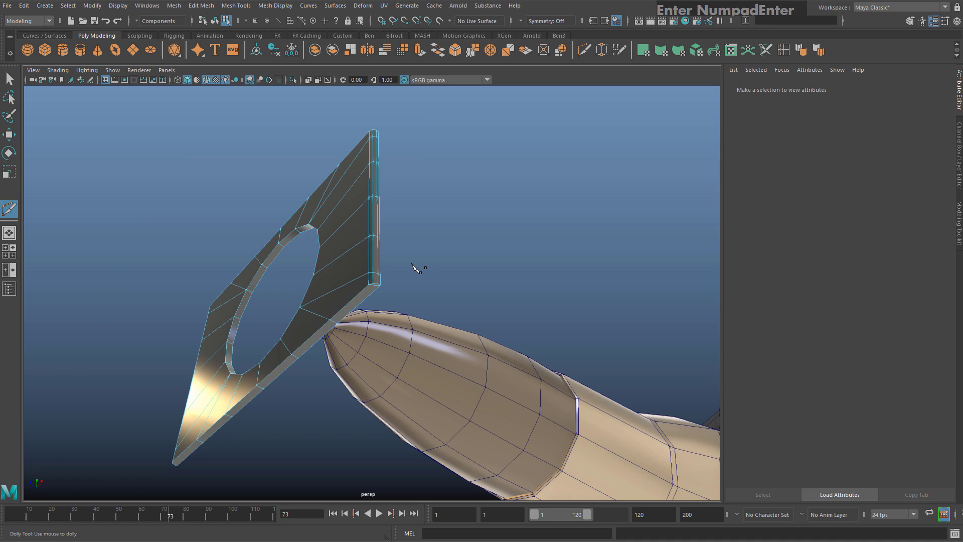
scroll(170, 295, up, 2)
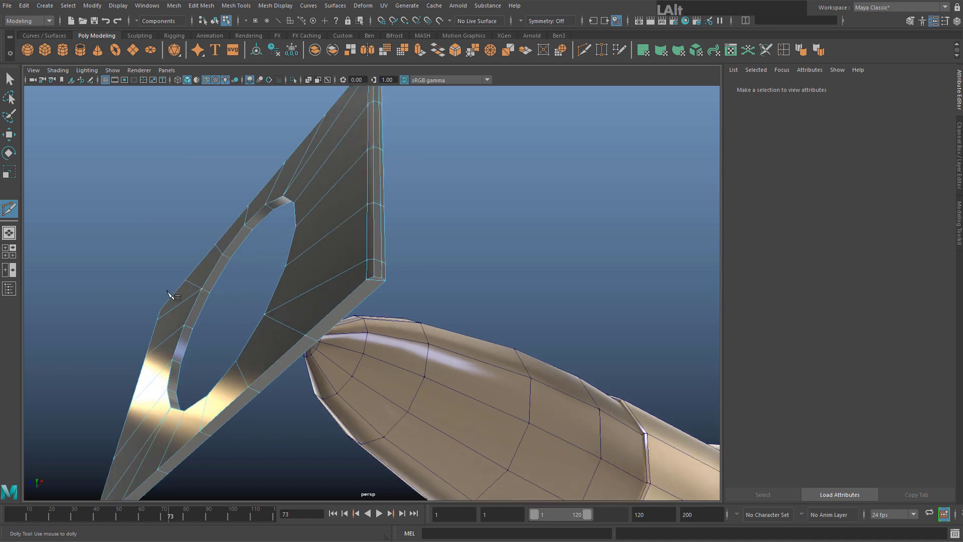
alt+drag(170, 295, 331, 198)
alt+middle_drag(351, 150, 405, 223)
scroll(405, 223, up, 3)
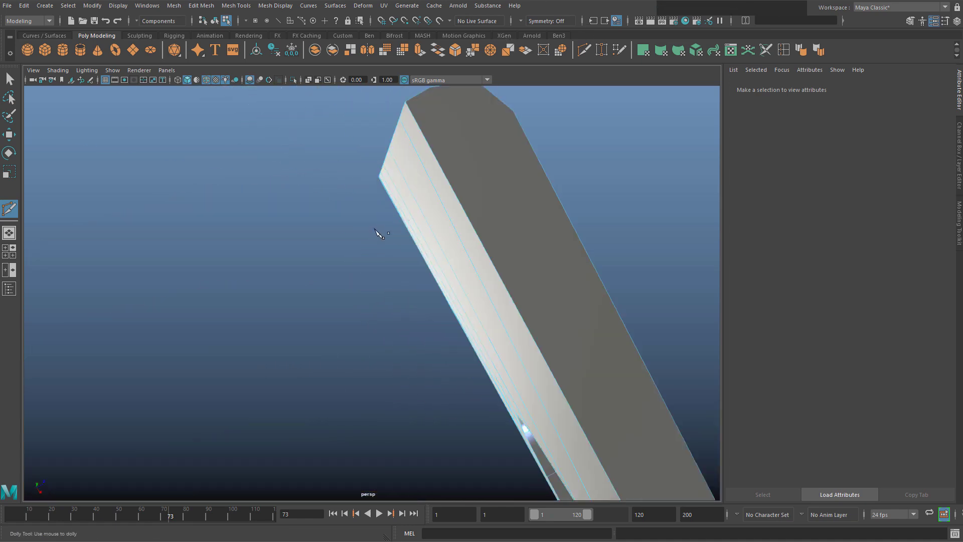
key(Return)
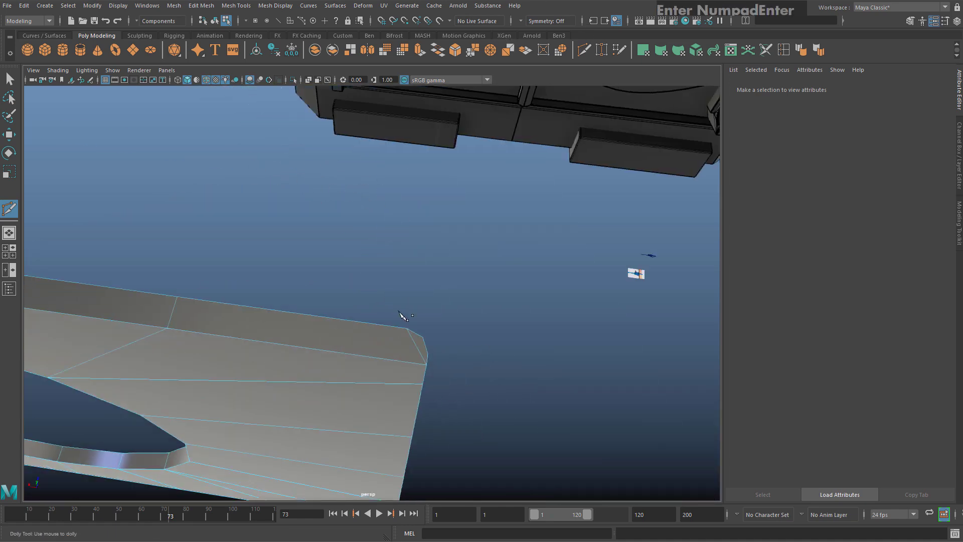
Duplicate the holed plate, then rotate and move the copy so its end meets the original's beveled end at an angle
alt+middle_drag(639, 273, 503, 336)
key(ctrl+d)
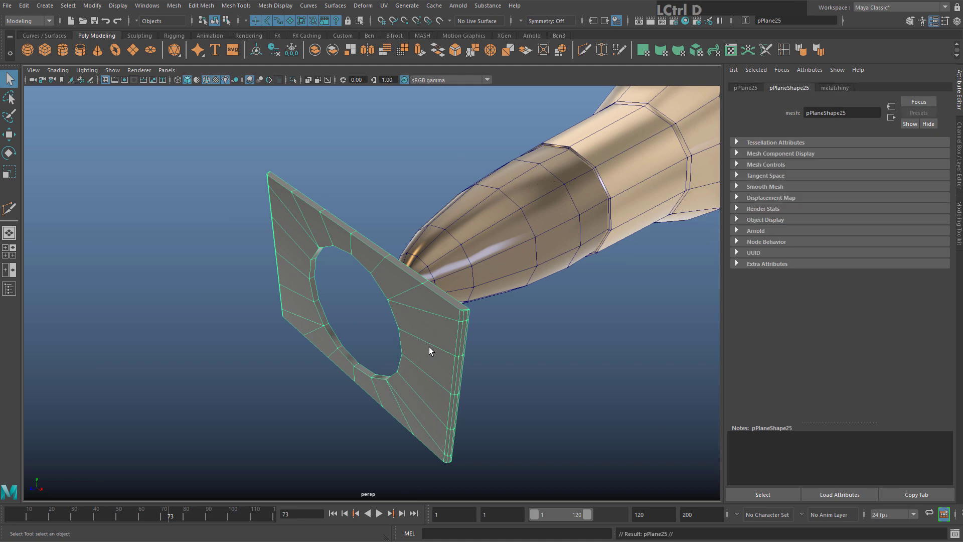
scroll(429, 347, down, 3)
key(w)
drag(326, 323, 477, 361)
key(e)
key(w)
scroll(451, 354, up, 5)
alt+middle_drag(450, 353, 494, 318)
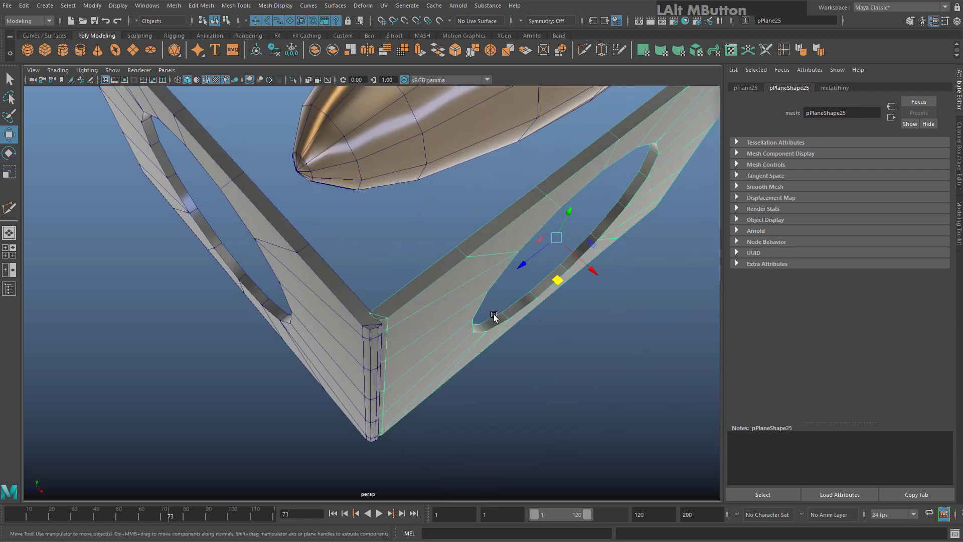
Delete the beveled end faces of the copied plate where it meets the original plate
alt+drag(518, 270, 458, 275)
right_drag(458, 276, 458, 301)
alt+drag(458, 301, 348, 247)
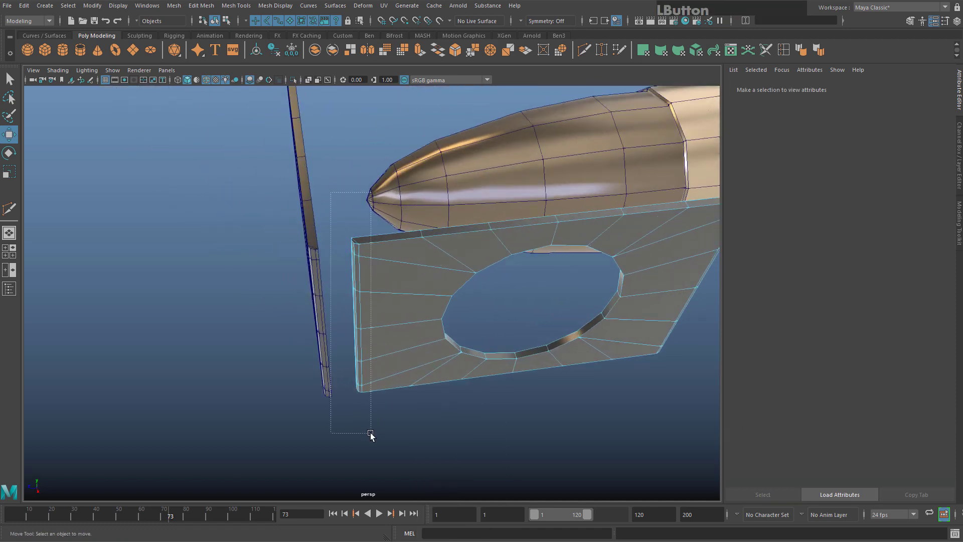
drag(368, 433, 368, 433)
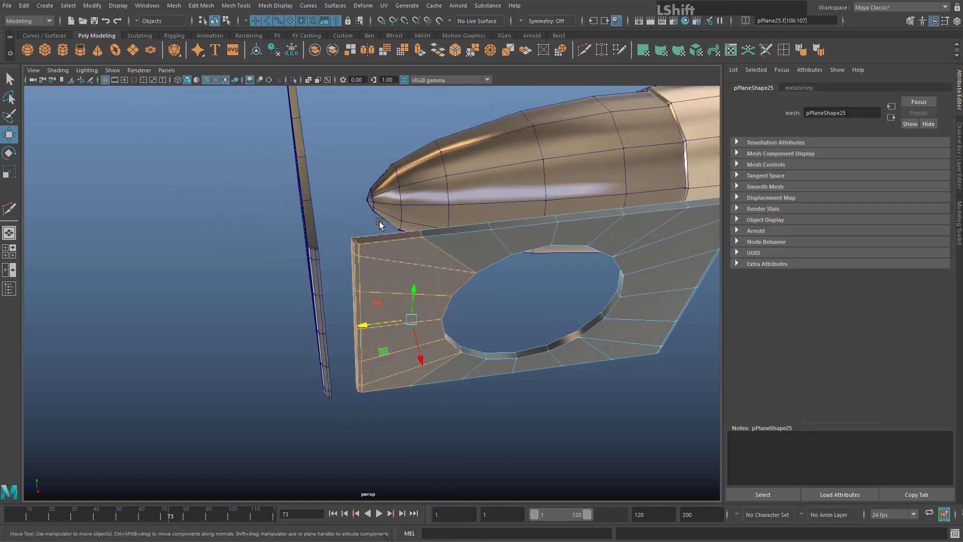
shift+drag(380, 222, 381, 441)
scroll(364, 408, up, 3)
scroll(415, 336, down, 1)
key(Delete)
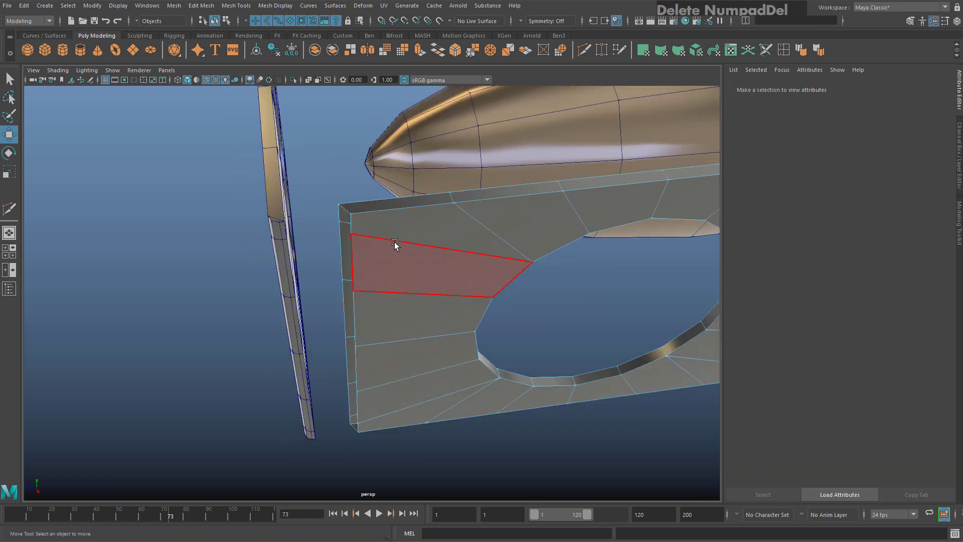
Move the copied plate so its open end meets the original plate's beveled end
click(507, 273)
key(w)
scroll(552, 311, down, 2)
drag(538, 310, 491, 313)
scroll(490, 313, down, 3)
alt+drag(490, 314, 478, 266)
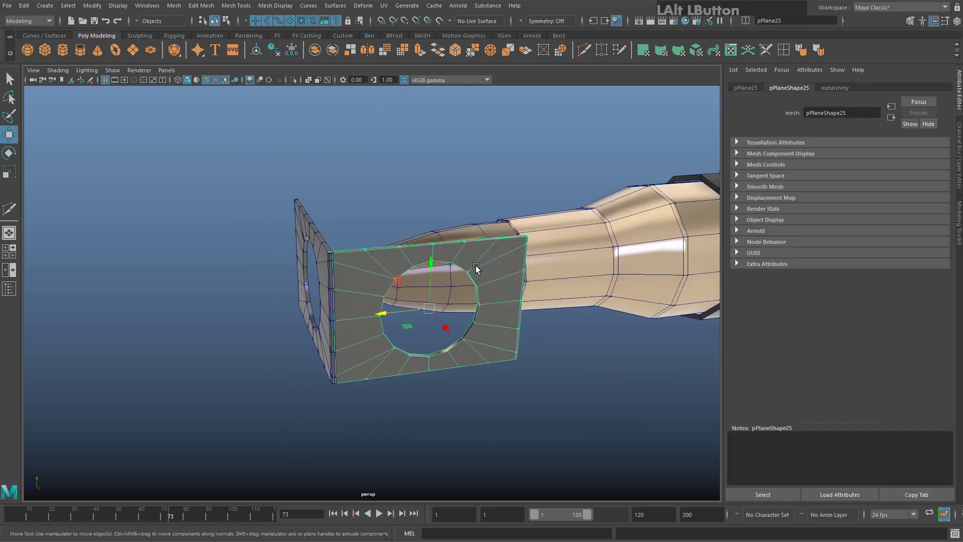
Move the copied plate's hole and far-end vertices along the bullet, away from the corner joining the two plates
right_drag(477, 263, 429, 254)
scroll(447, 271, down, 1)
mouse_move(447, 272)
alt+mouse_down()
mouse_move(372, 249)
mouse_move(460, 284)
alt+mouse_up()
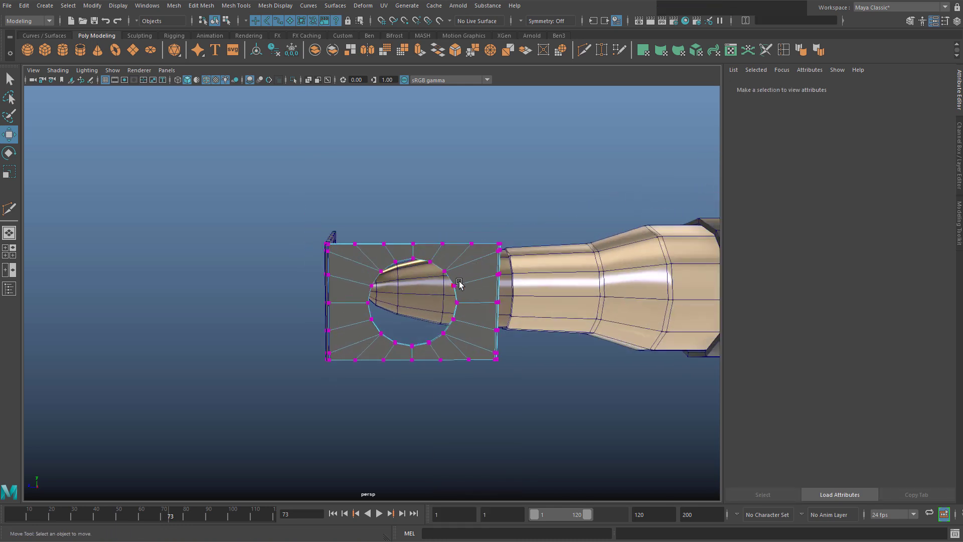
drag(344, 409, 344, 408)
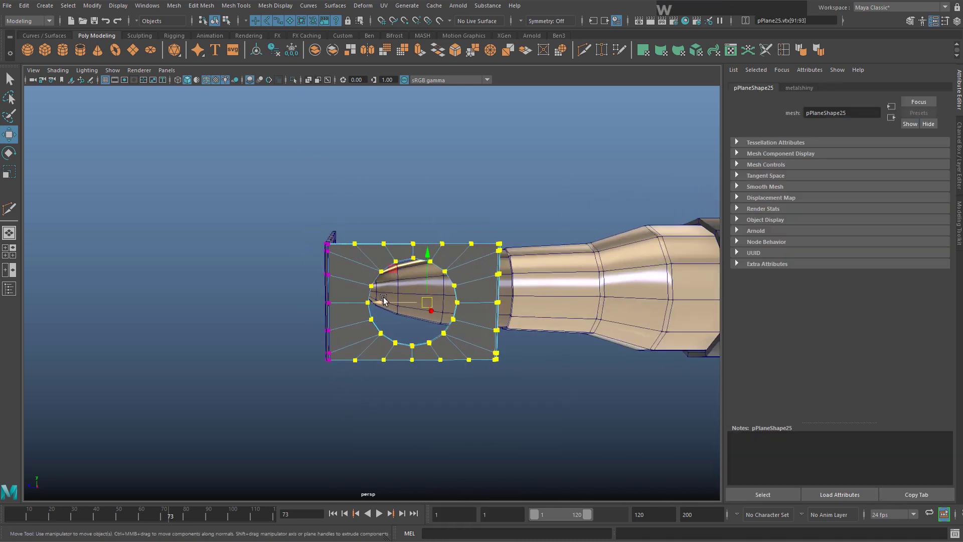
drag(384, 300, 482, 300)
alt+middle_drag(552, 287, 391, 293)
Move the copied plate's far-end vertices along the bullet to lengthen the plate beyond its hole
drag(487, 192, 409, 417)
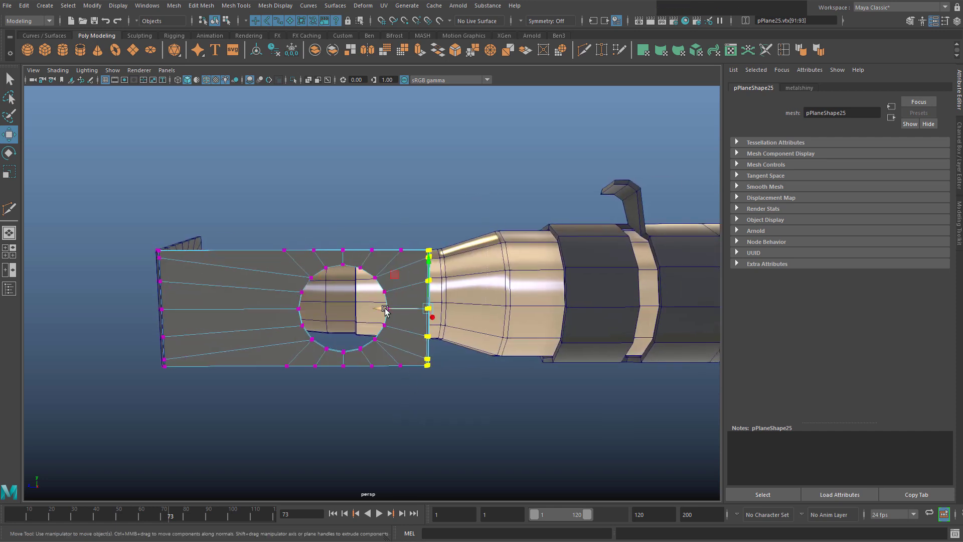
drag(385, 309, 522, 309)
scroll(478, 345, down, 2)
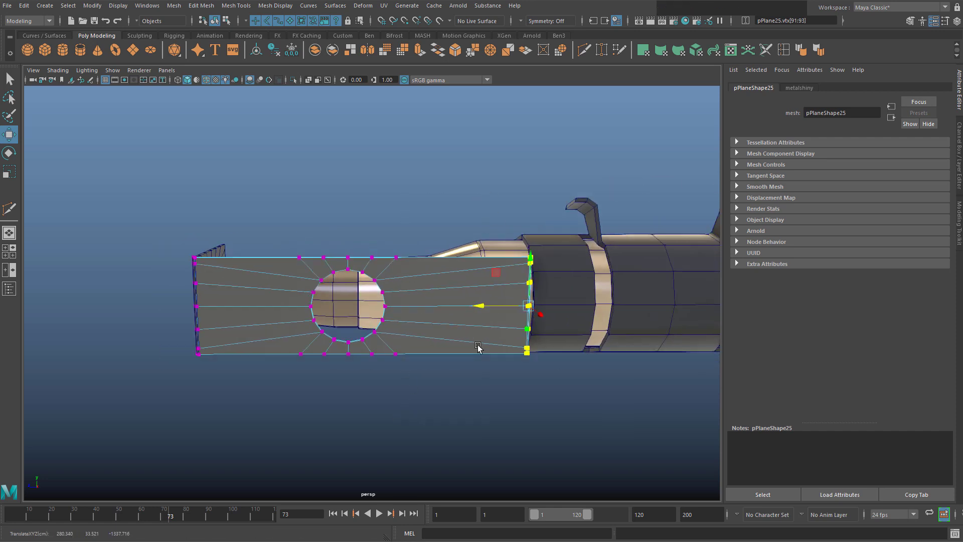
scroll(478, 345, down, 2)
drag(453, 310, 405, 311)
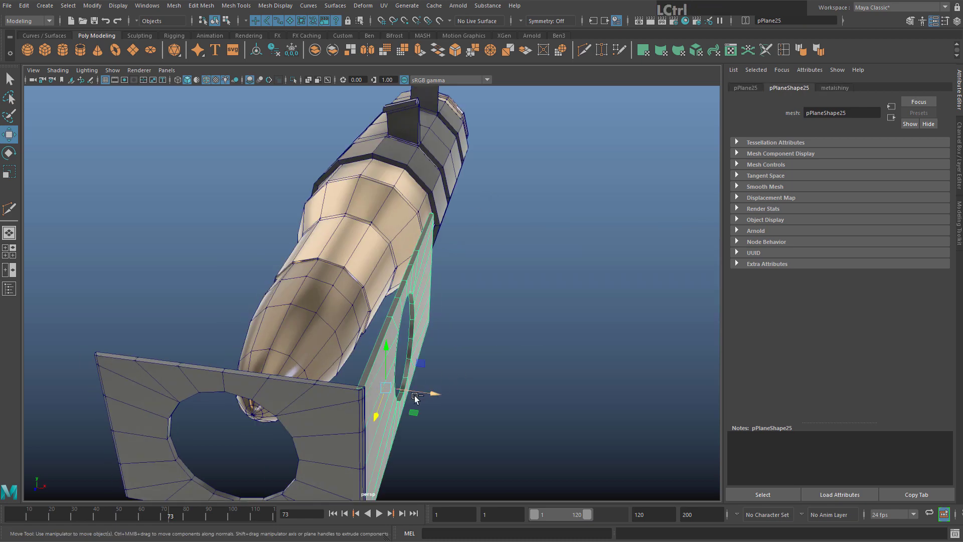
Duplicate the side panel onto the opposite side of the box and mirror the copy with a negative X scale
drag(428, 393, 171, 384)
alt+middle_drag(146, 389, 352, 331)
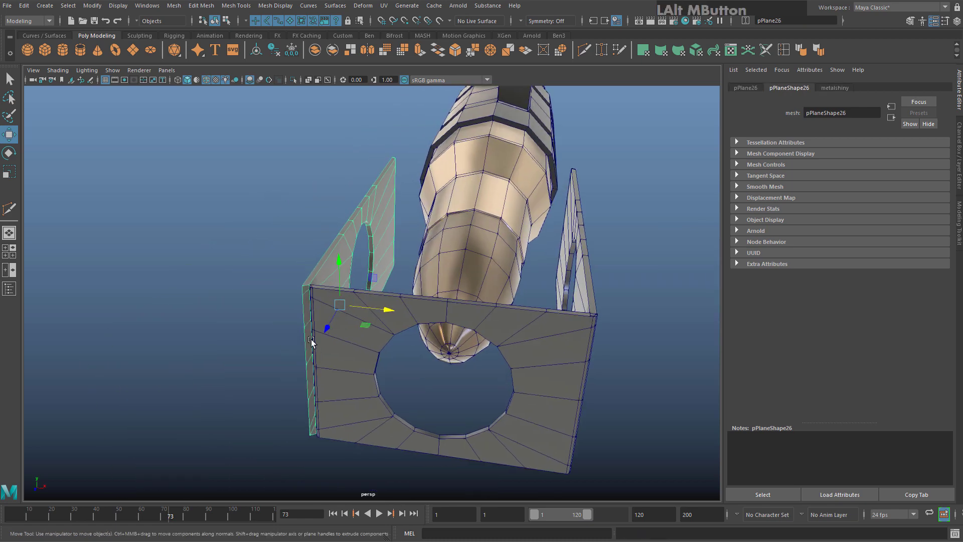
alt+right_drag(311, 342, 341, 344)
alt+drag(276, 337, 472, 283)
key(r)
mouse_move(427, 304)
alt+mouse_down()
mouse_move(407, 323)
mouse_move(417, 317)
alt+mouse_up()
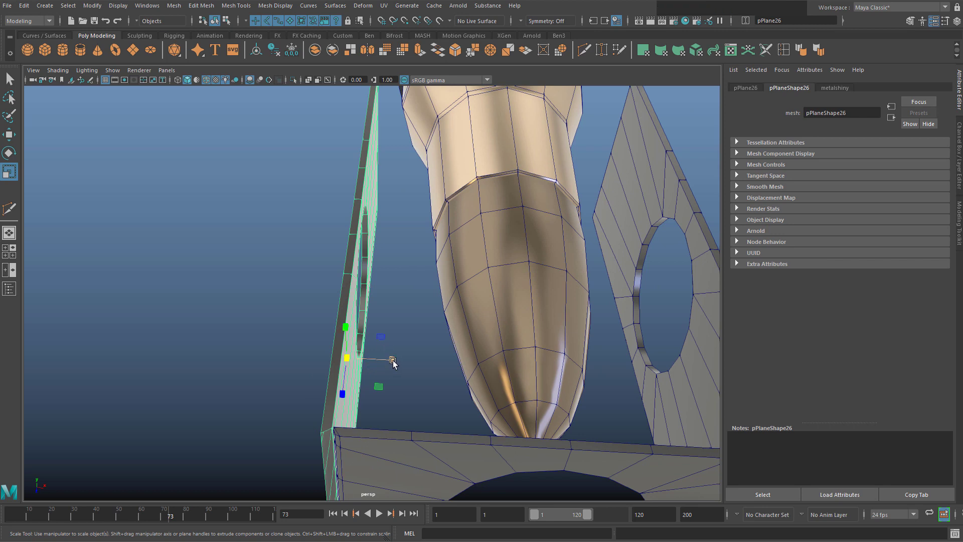
drag(397, 364, 408, 271)
alt+middle_drag(409, 271, 291, 276)
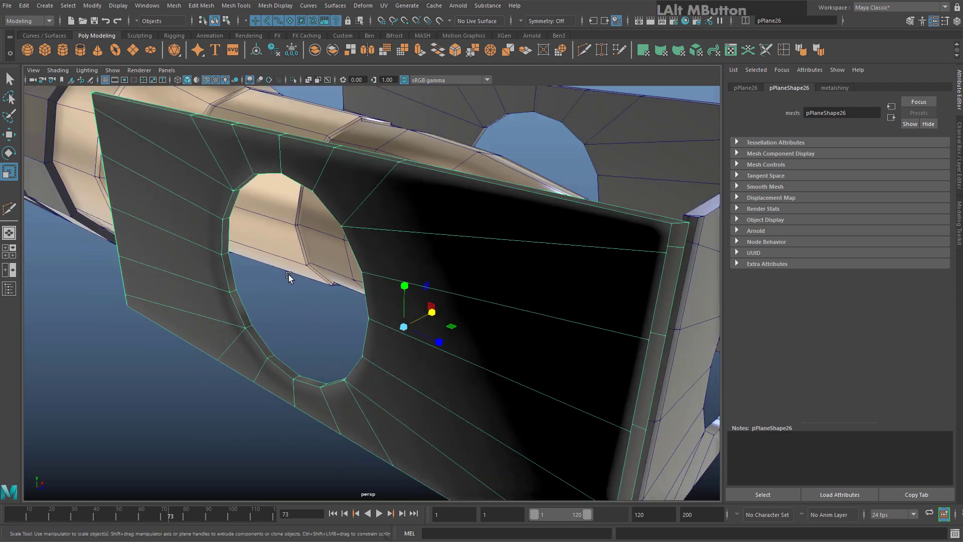
Turn on backface culling in the viewport to check the mirrored panel's face directions
scroll(318, 306, up, 2)
alt+drag(318, 306, 318, 285)
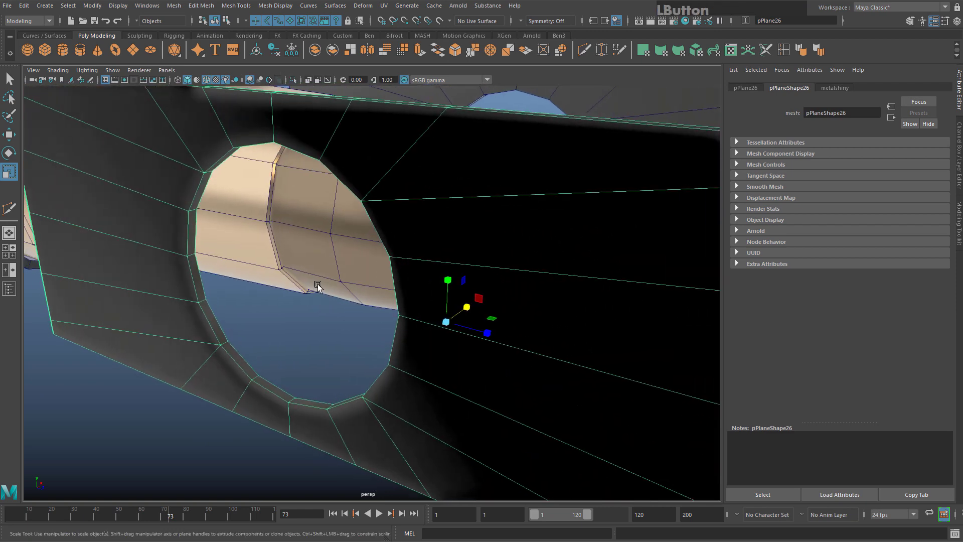
click(59, 72)
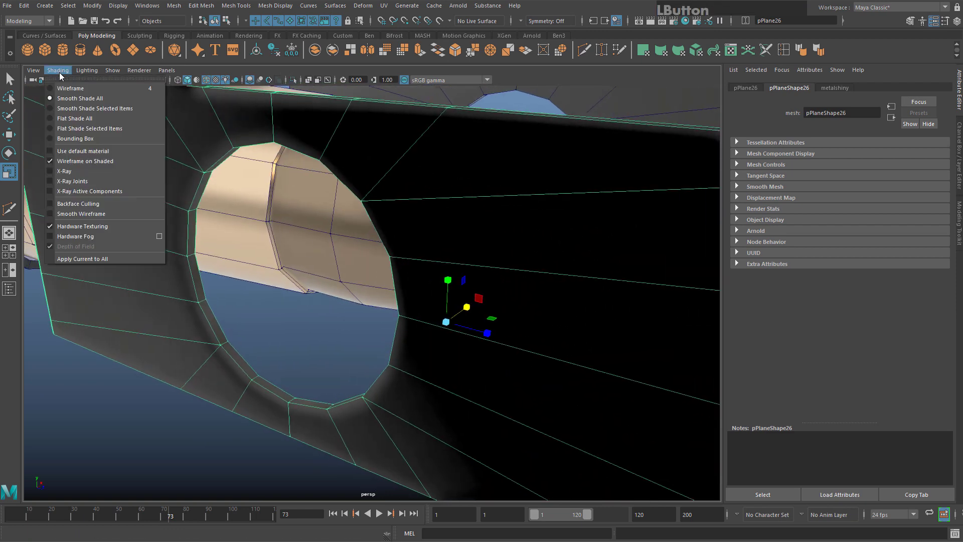
click(62, 71)
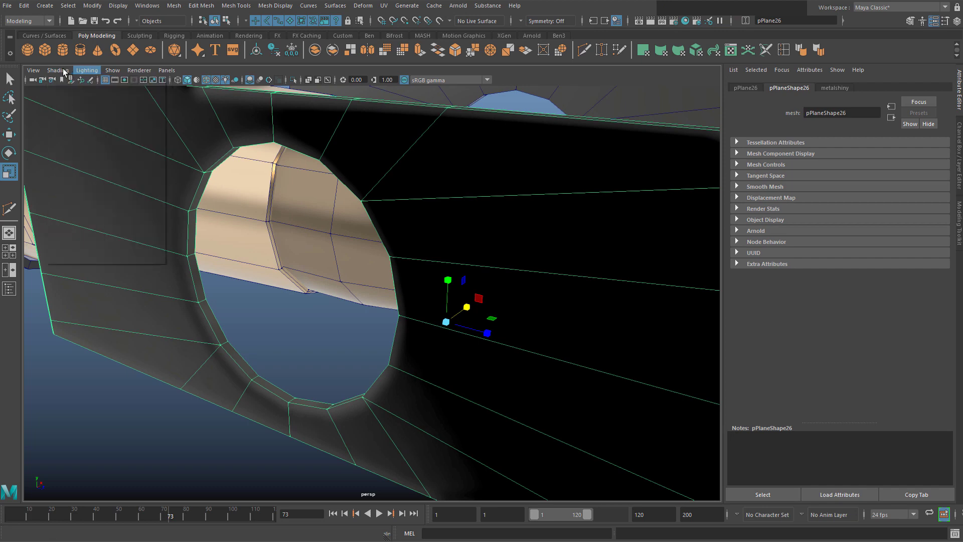
click(64, 72)
click(96, 202)
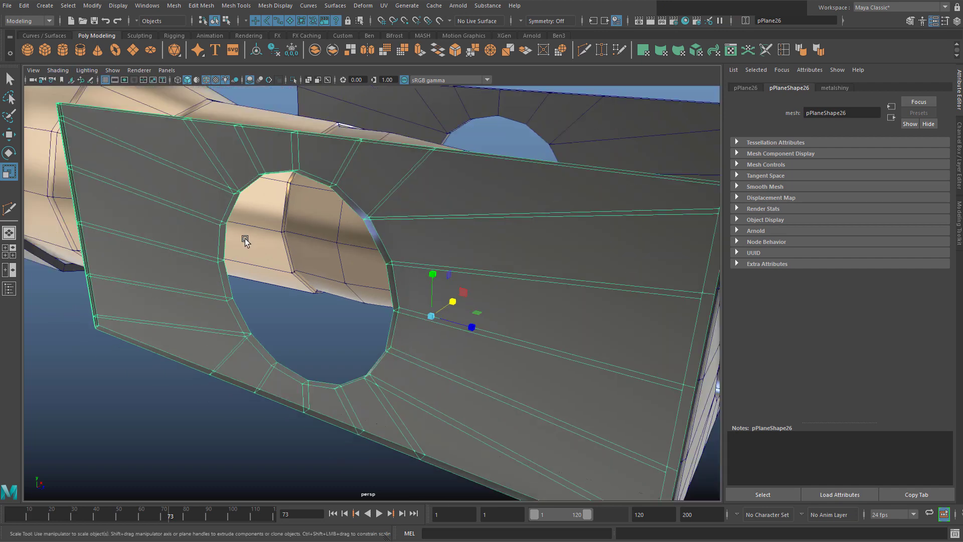
Reverse the normals of the mirrored side panel so its faces point outward
alt+right_drag(245, 239, 191, 271)
click(226, 396)
alt+drag(316, 384, 286, 375)
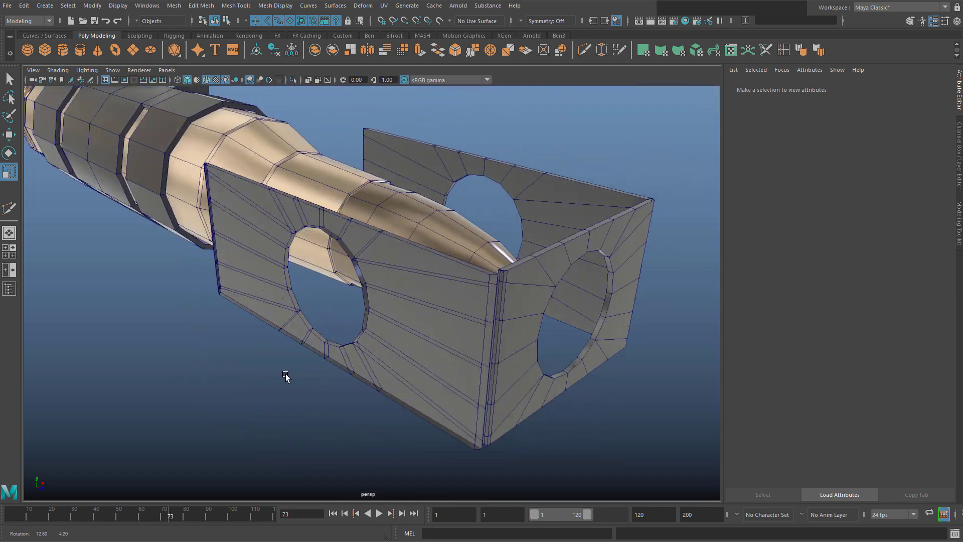
alt+right_drag(285, 376, 381, 267)
click(338, 157)
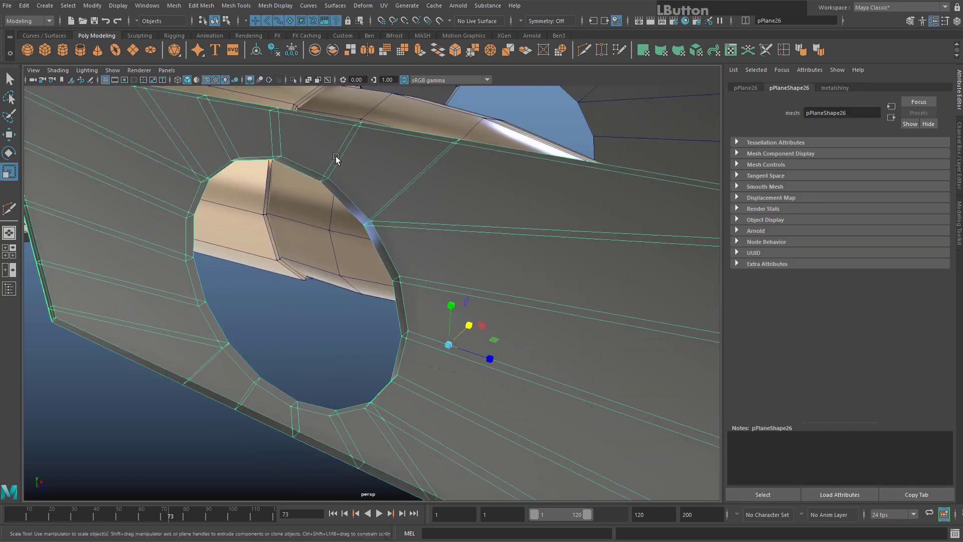
click(272, 4)
click(305, 47)
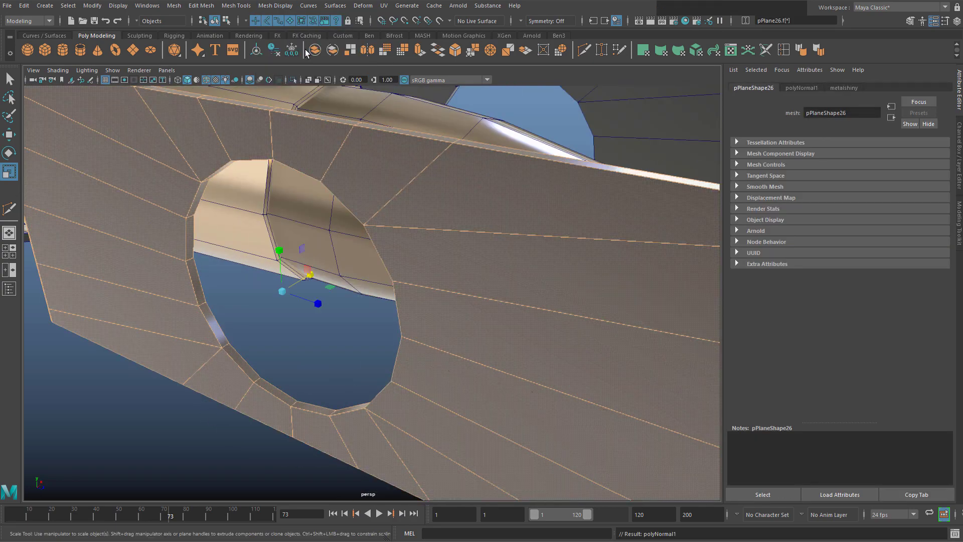
Move the mirrored side panel slightly inward along X so it meets the front panel at the corner
scroll(469, 221, down, 6)
click(547, 194)
key(w)
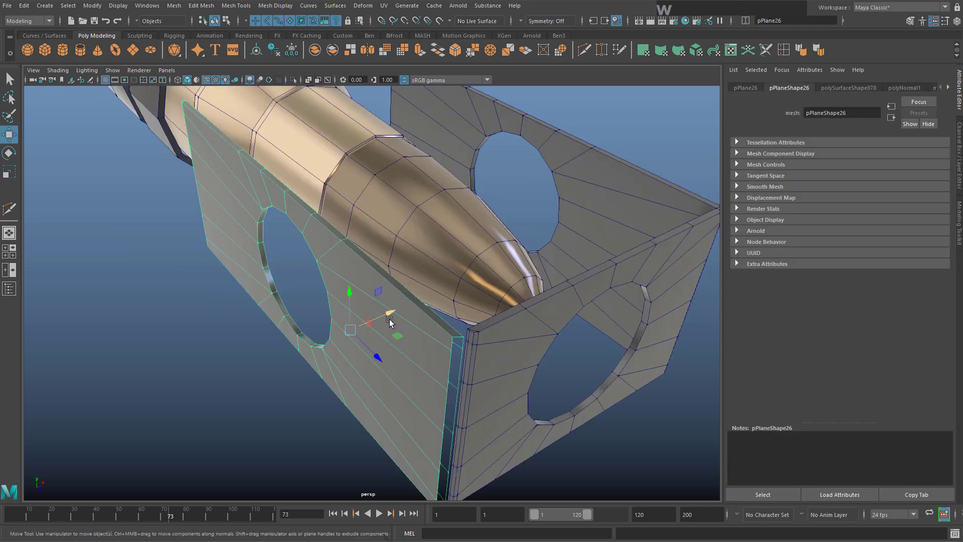
drag(384, 315, 395, 309)
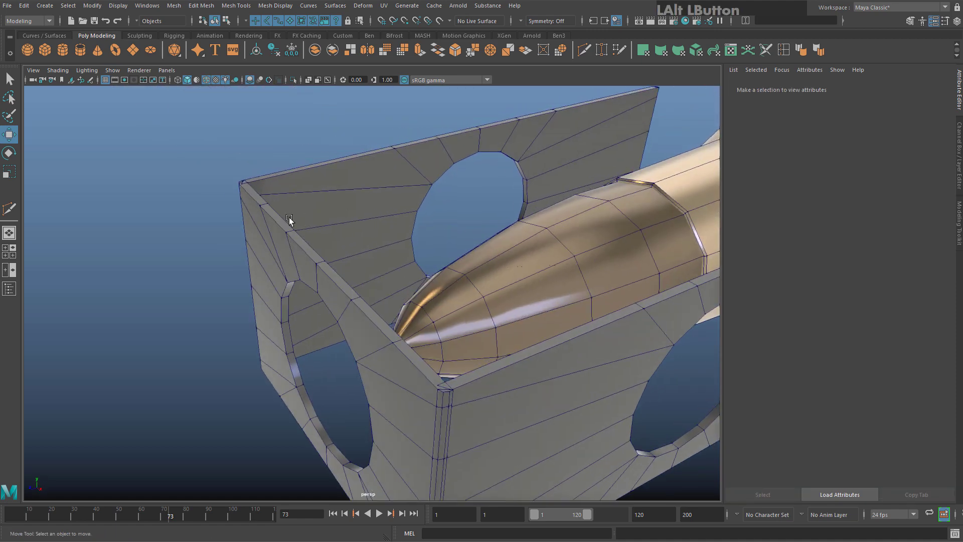
Hide the wireframe overlay and examine the three-panel box and its corners from several angles
alt+middle_drag(289, 217, 74, 111)
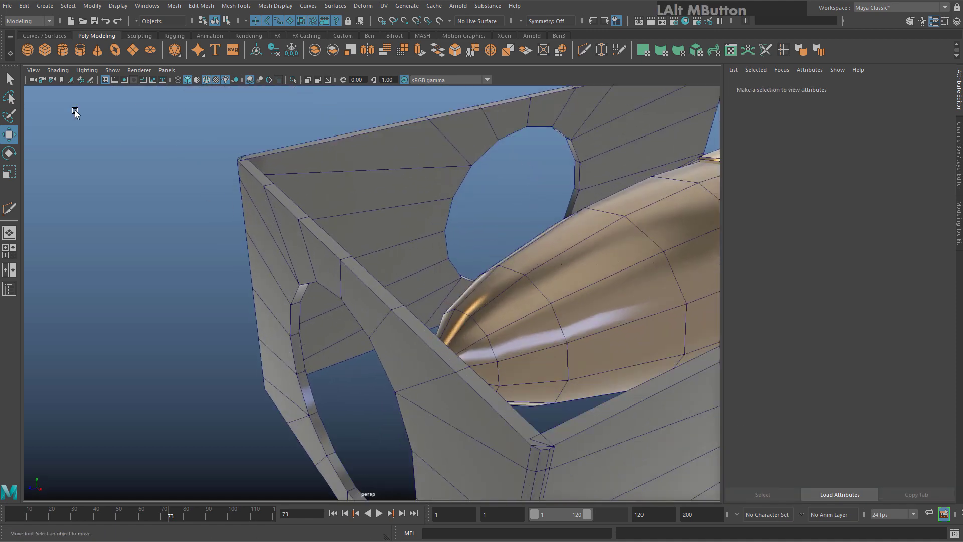
alt+drag(379, 247, 424, 321)
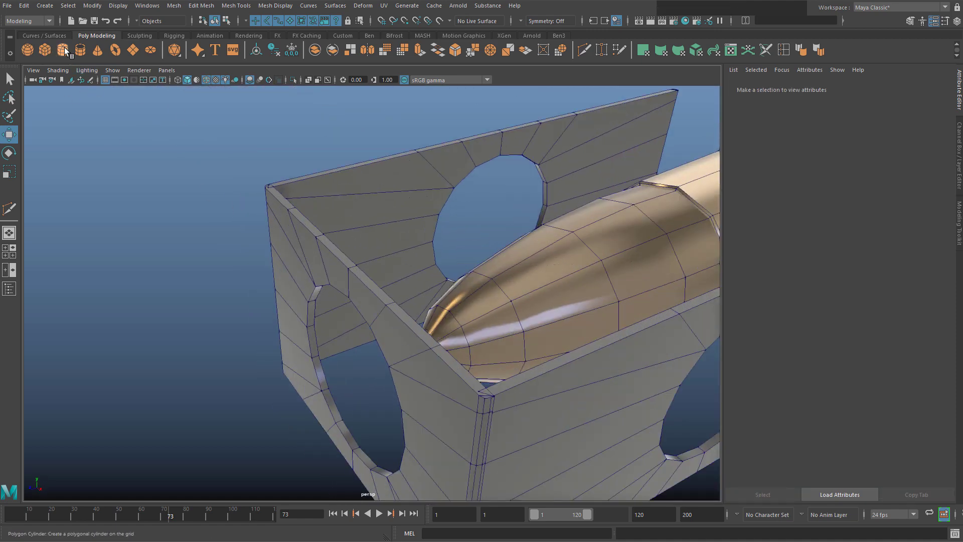
click(373, 361)
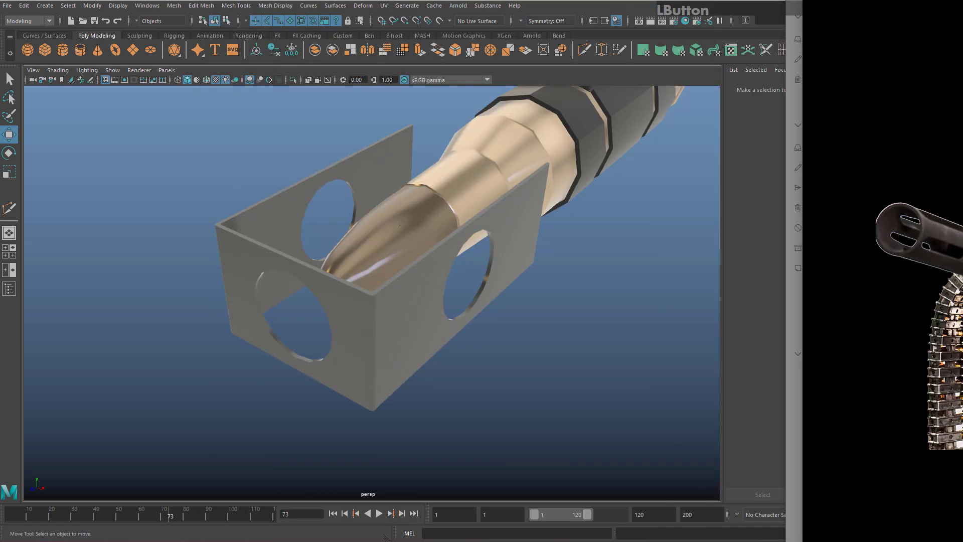
alt+drag(531, 221, 479, 225)
alt+middle_drag(369, 256, 323, 269)
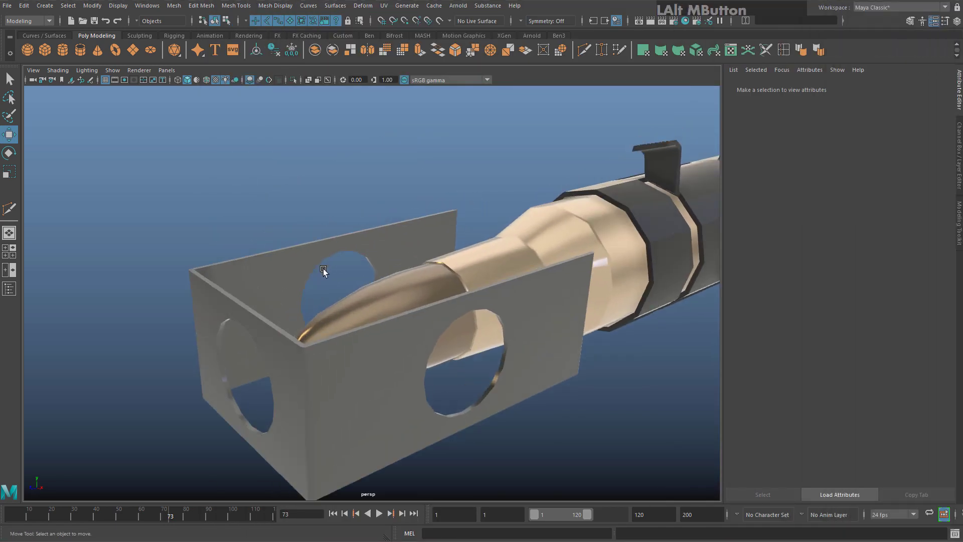
alt+drag(323, 269, 348, 275)
alt+middle_drag(348, 276, 351, 254)
scroll(379, 244, down, 4)
alt+drag(365, 270, 321, 263)
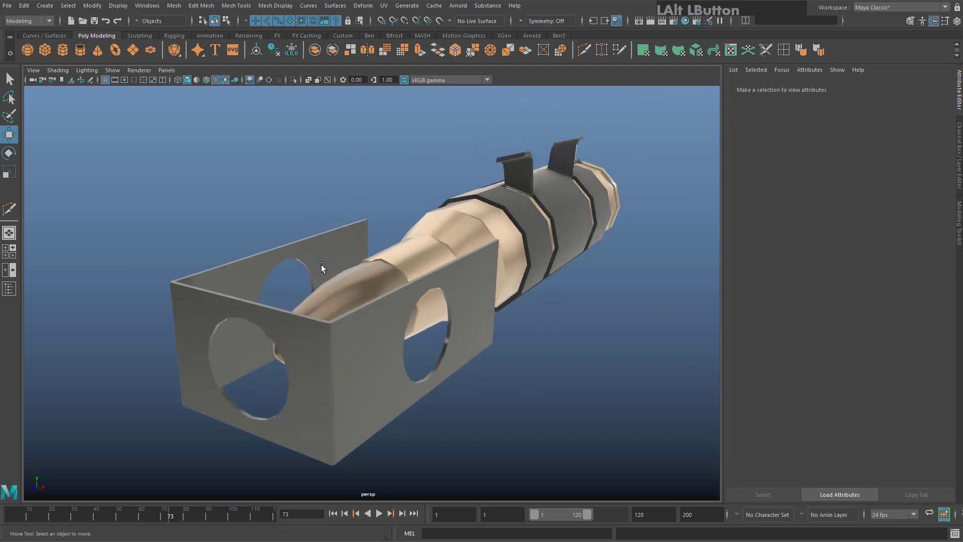
scroll(321, 263, up, 3)
scroll(355, 268, up, 3)
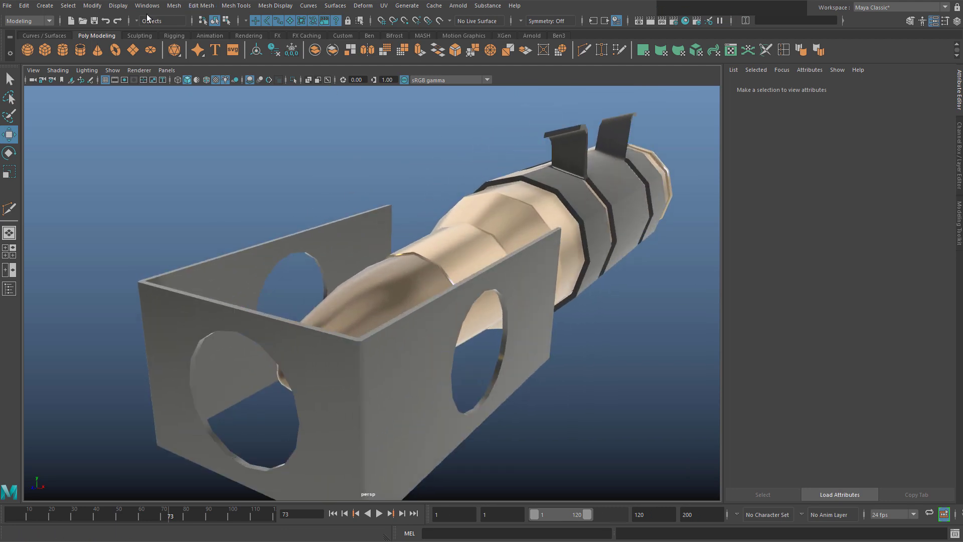
Create a polygon cylinder about 2.5 in radius and 32.3 high near the box's front, and scale it uniformly to about 0.45
click(62, 57)
scroll(366, 337, down, 3)
drag(365, 337, 356, 213)
key(r)
drag(376, 304, 260, 359)
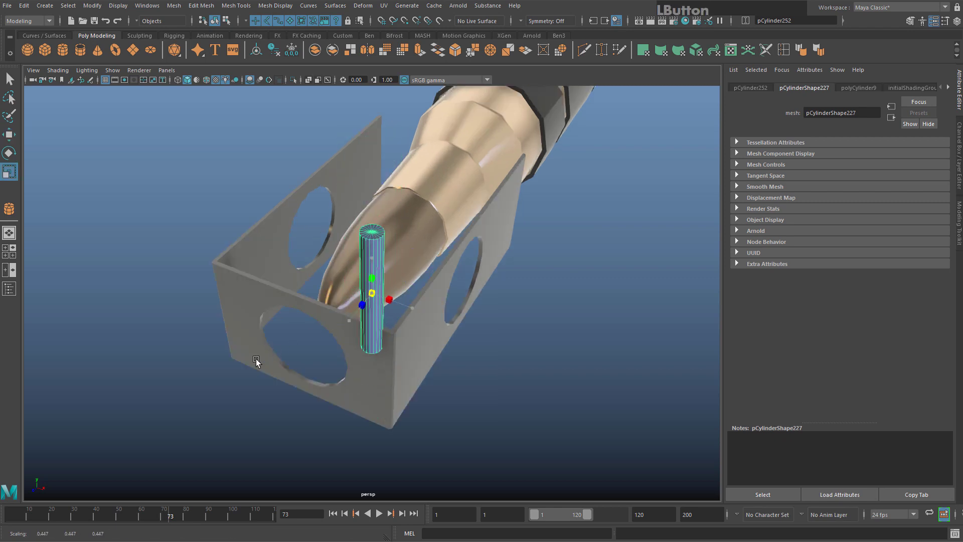
Assign the existing MetalDarkMatte material to the new cylinder
scroll(378, 317, up, 3)
right_drag(369, 221, 394, 498)
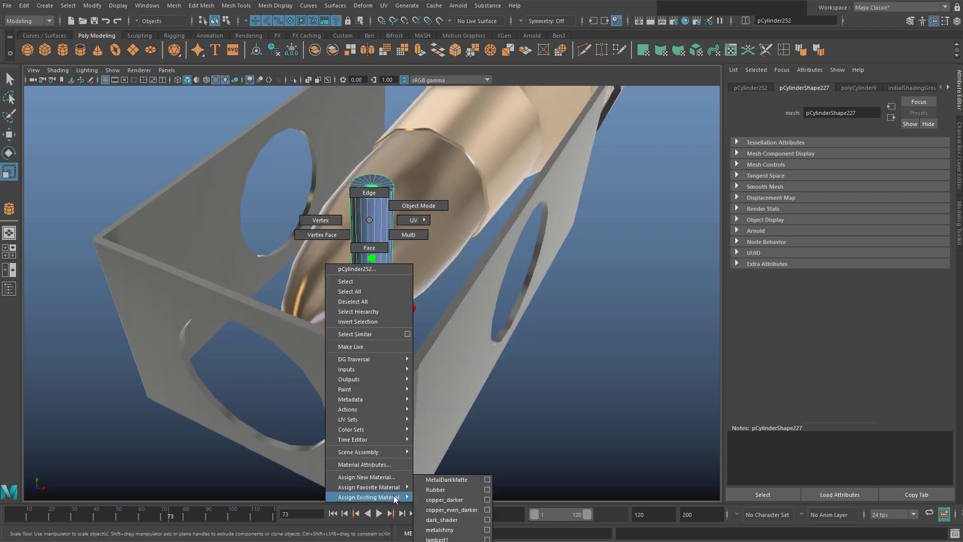
right_drag(464, 480, 464, 481)
Rotate the cylinder 90 degrees with snapping so it lies horizontally across the box's width
alt+drag(481, 411, 447, 404)
key(e)
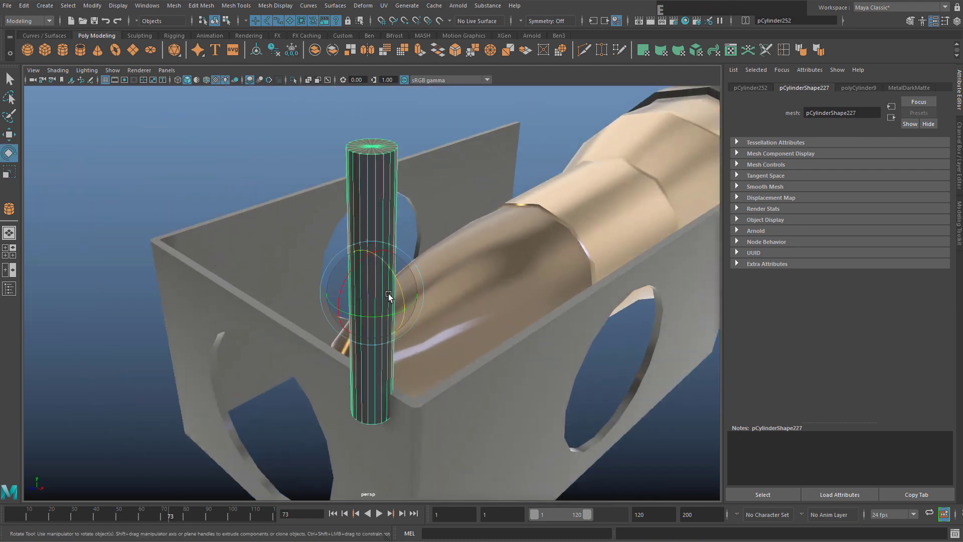
key(j)
drag(396, 278, 346, 236)
Reduce the cylinder's axis subdivisions to 5
click(859, 88)
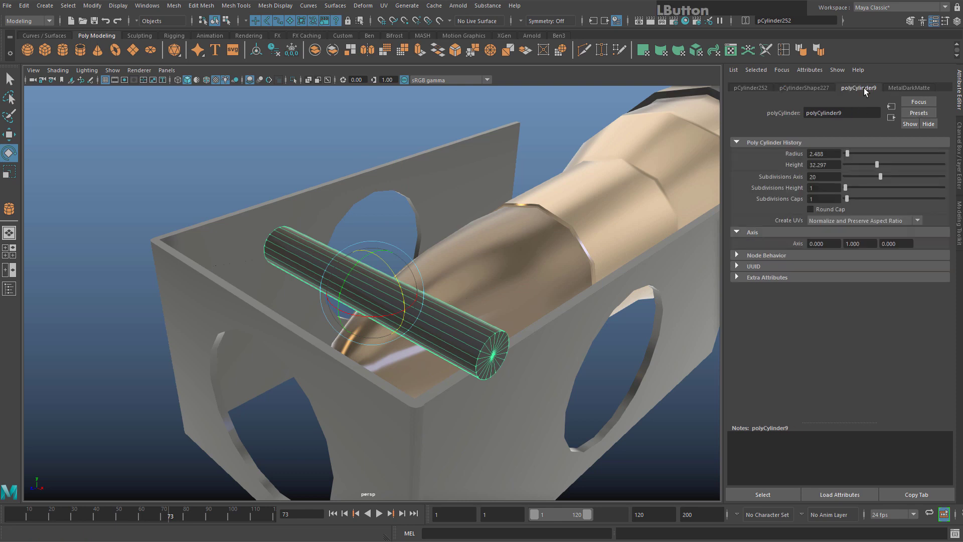
scroll(659, 204, up, 3)
drag(859, 173, 848, 173)
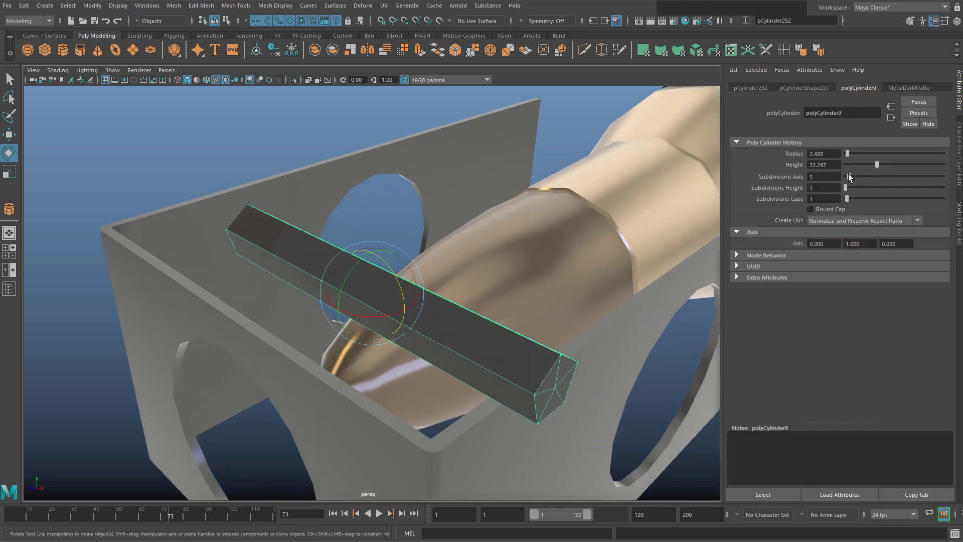
Move the five-sided bar down onto the top edge of the box's front panel
alt+drag(527, 266, 550, 243)
alt+middle_drag(551, 243, 430, 243)
key(w)
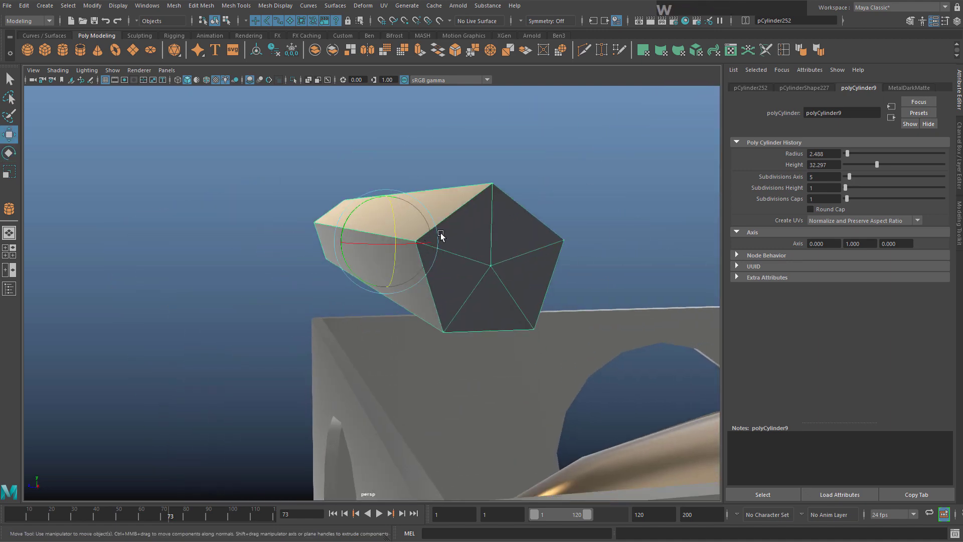
drag(389, 197, 392, 418)
alt+drag(407, 383, 350, 292)
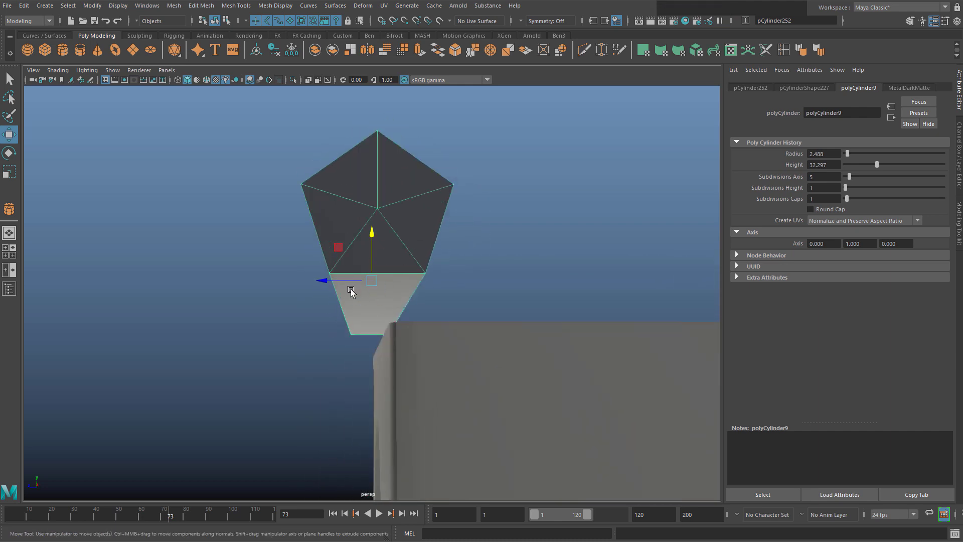
alt+drag(394, 230, 230, 300)
scroll(404, 323, down, 6)
key(r)
key(w)
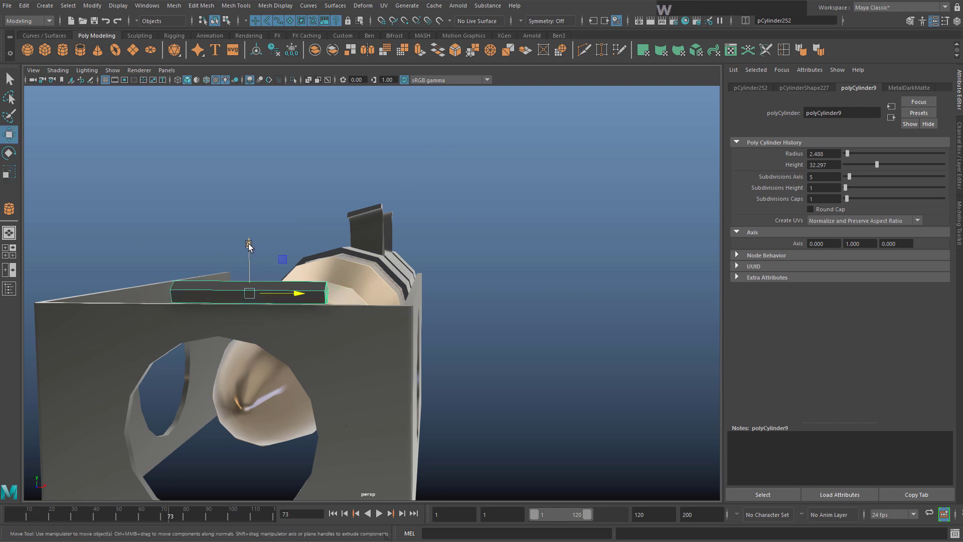
drag(250, 247, 250, 252)
Lengthen the bar to about the front panel's width and align it along the panel's top edge
key(r)
drag(205, 298, 144, 298)
key(w)
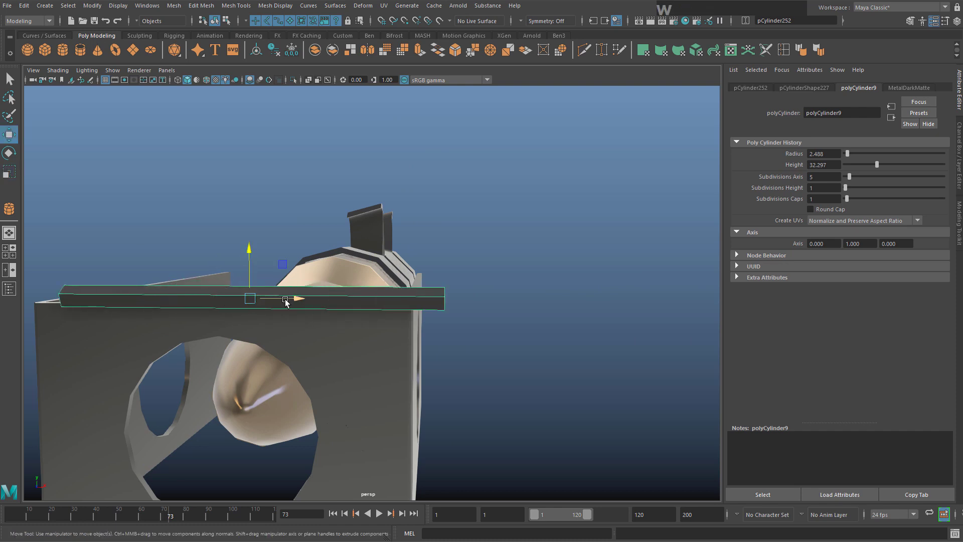
drag(286, 301, 251, 301)
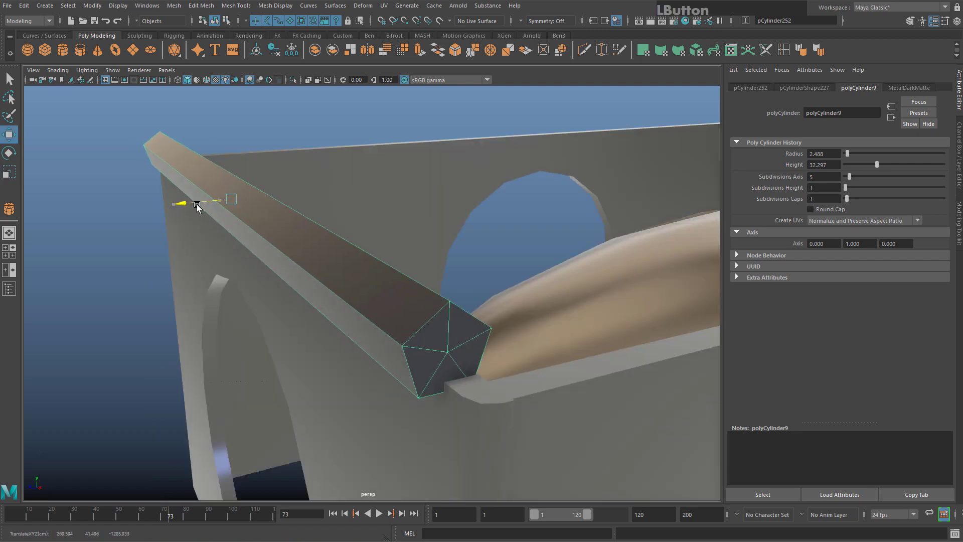
click(305, 115)
Soften the edges of the five-sided bar so its long sides shade smoothly
alt+drag(305, 114, 357, 329)
click(357, 329)
alt+right_drag(357, 330, 252, 307)
alt+middle_drag(251, 307, 364, 294)
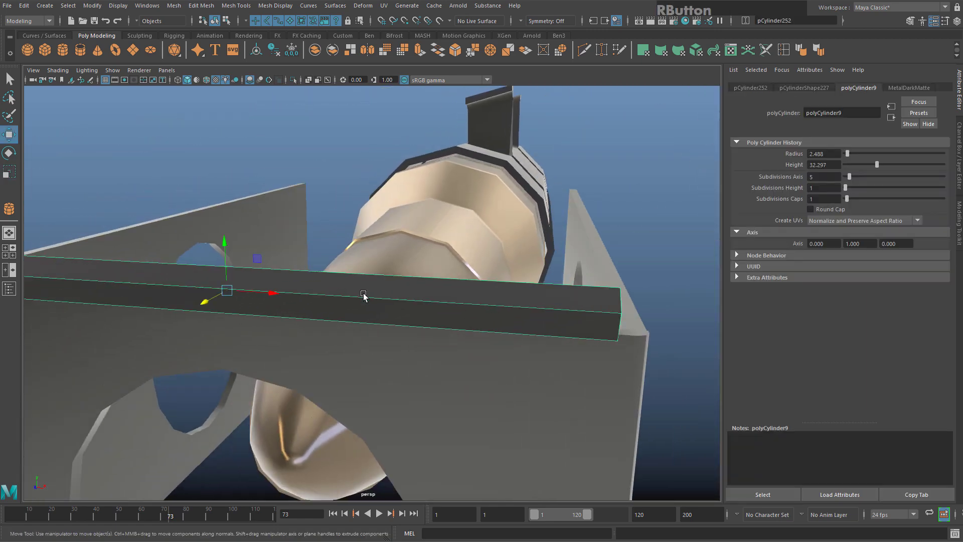
right_drag(363, 294, 365, 247)
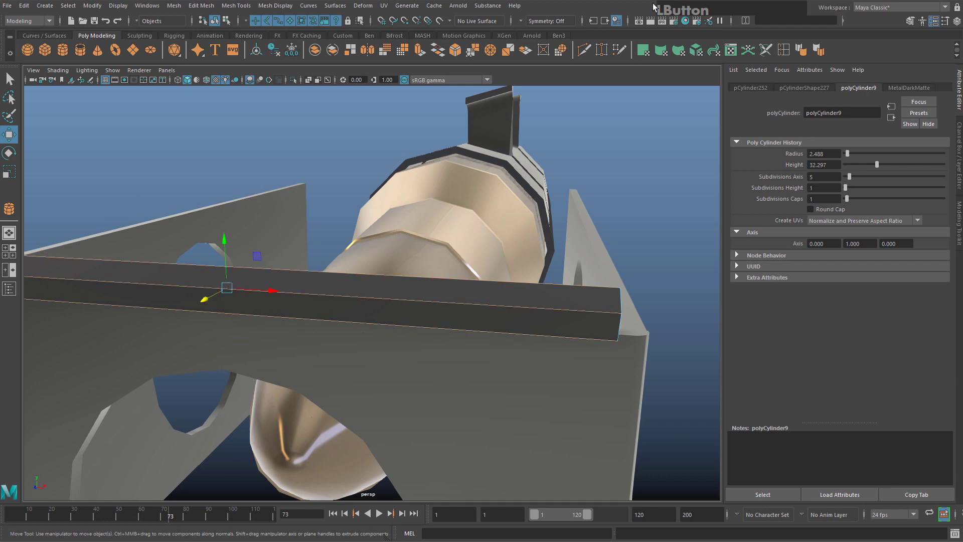
click(818, 50)
right_drag(447, 321, 496, 249)
click(351, 148)
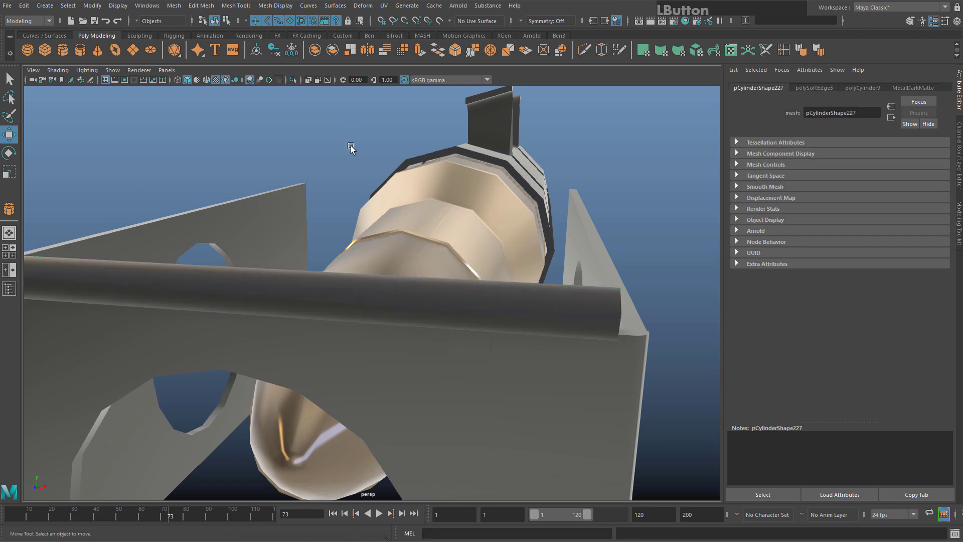
Select the end-cap faces of the five-sided bar at the front panel's corner and extrude them
alt+drag(351, 148, 430, 303)
click(430, 303)
alt+middle_drag(547, 281, 452, 245)
alt+drag(451, 245, 389, 246)
alt+middle_drag(389, 246, 271, 200)
alt+right_drag(271, 200, 362, 219)
right_drag(361, 219, 352, 247)
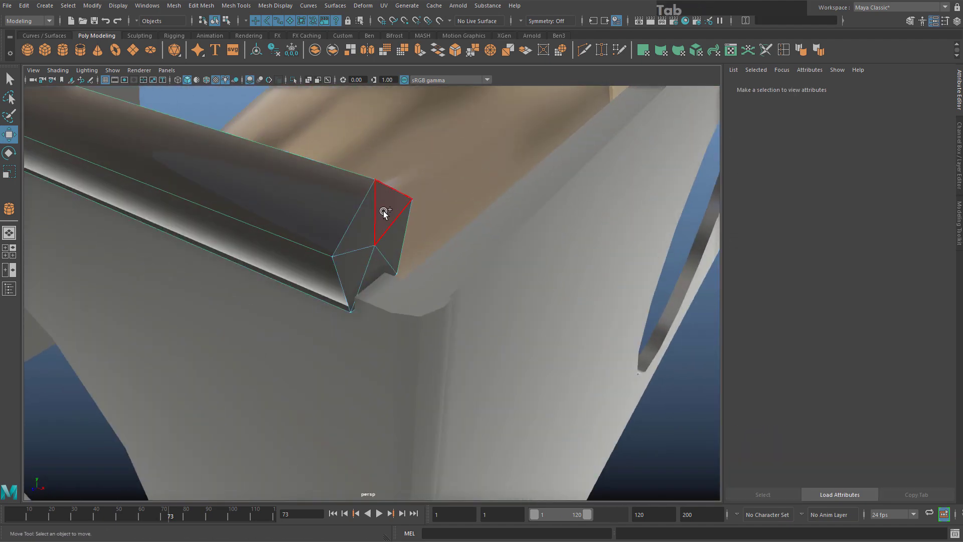
scroll(399, 254, down, 4)
alt+drag(398, 255, 378, 269)
scroll(374, 223, up, 4)
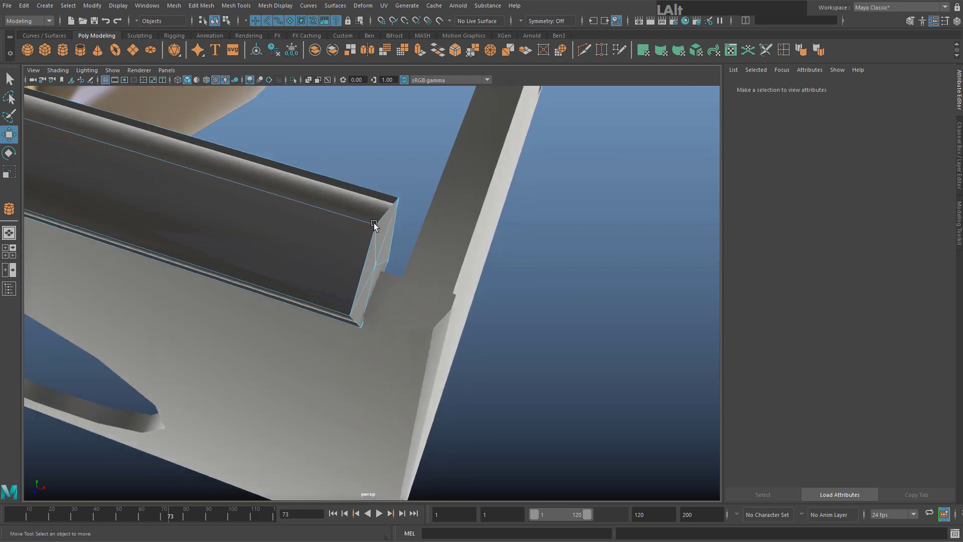
alt+middle_drag(374, 222, 381, 316)
alt+drag(380, 316, 383, 324)
alt+middle_drag(382, 324, 300, 260)
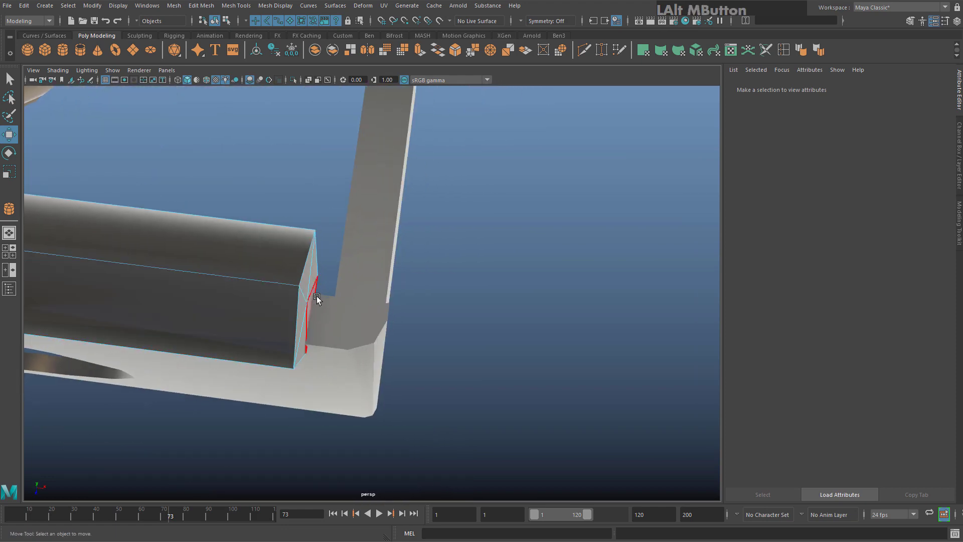
alt+drag(317, 296, 340, 280)
key(Tab)
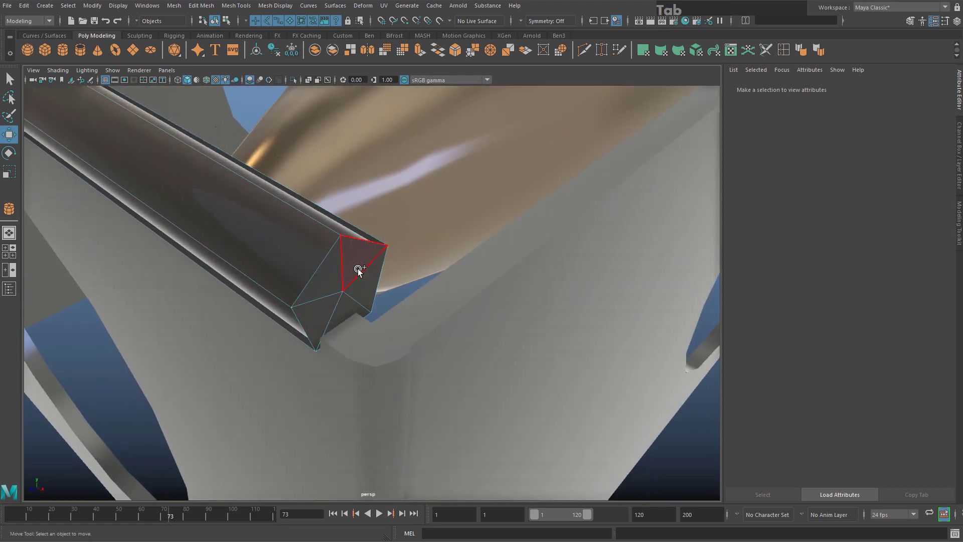
click(361, 284)
alt+drag(360, 284, 25, 193)
Set the Rotate tool's axis orientation to Object and turn the extruded end faces toward the side panel
key(e)
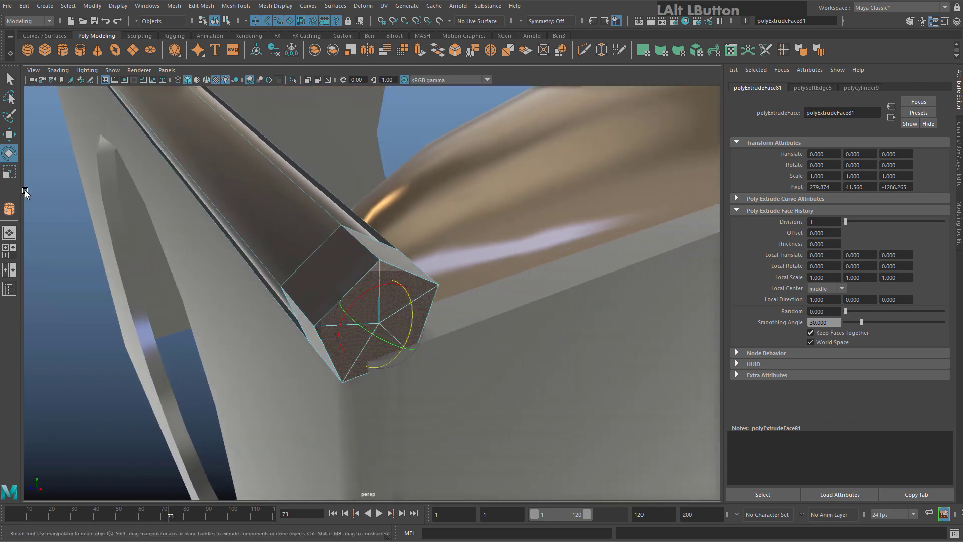
double_click(9, 153)
click(121, 192)
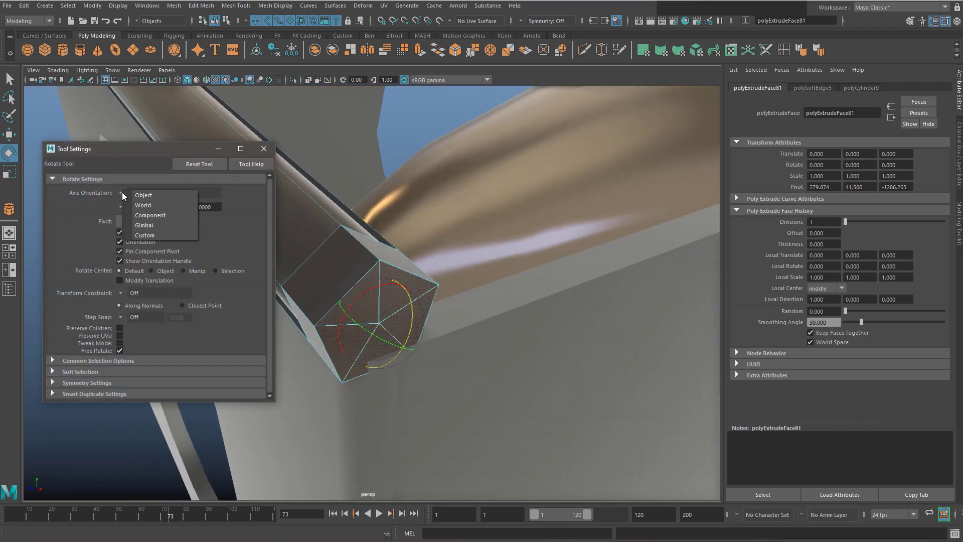
click(133, 197)
click(132, 197)
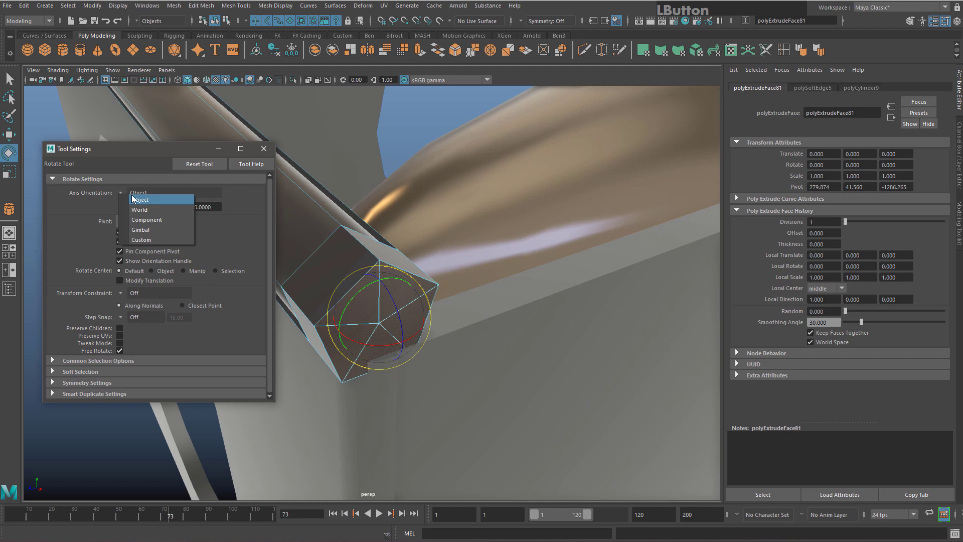
click(266, 148)
alt+drag(357, 344, 372, 314)
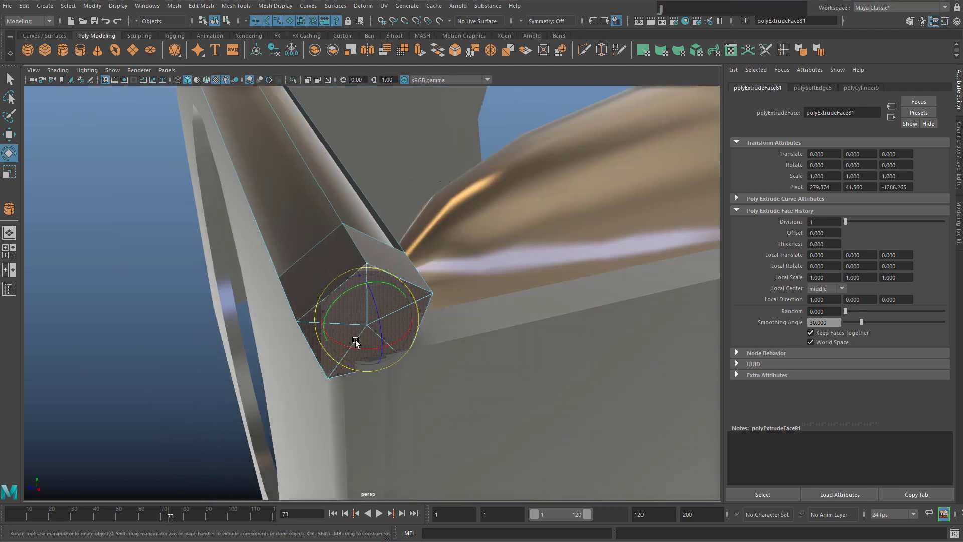
drag(339, 347, 399, 349)
Move the turned end faces sideways so they form an angled corner leading onto the side panel
alt+drag(458, 303, 386, 314)
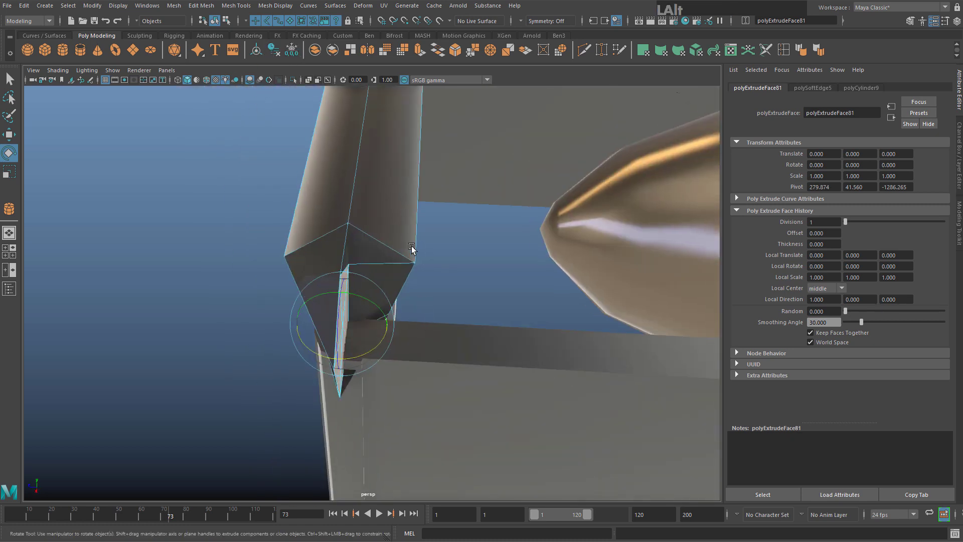
alt+drag(412, 246, 334, 272)
key(w)
alt+middle_drag(315, 302, 282, 320)
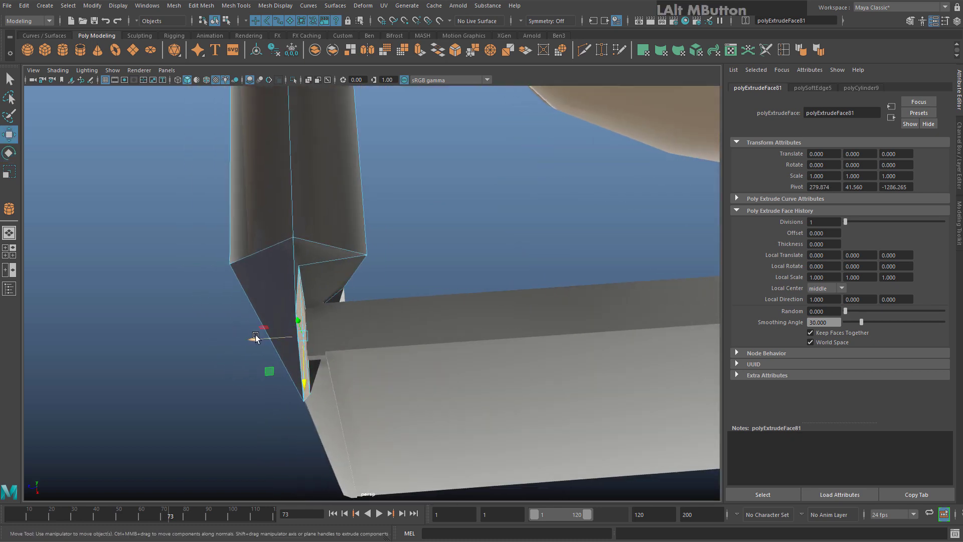
drag(255, 338, 330, 345)
scroll(361, 277, up, 3)
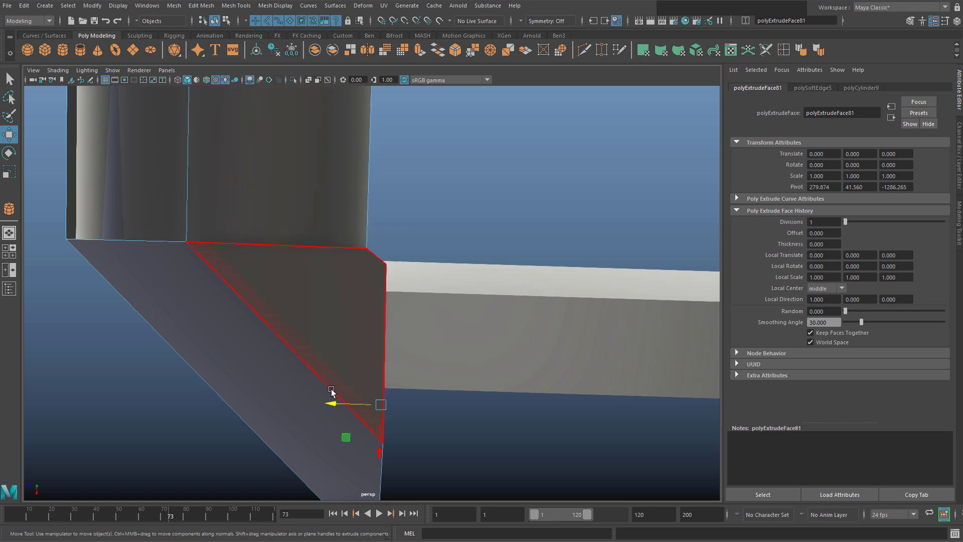
drag(338, 403, 337, 404)
Extrude the corner's end faces along the top edge of the side panel, extending the bar beyond the panel's back end
alt+drag(361, 273, 456, 353)
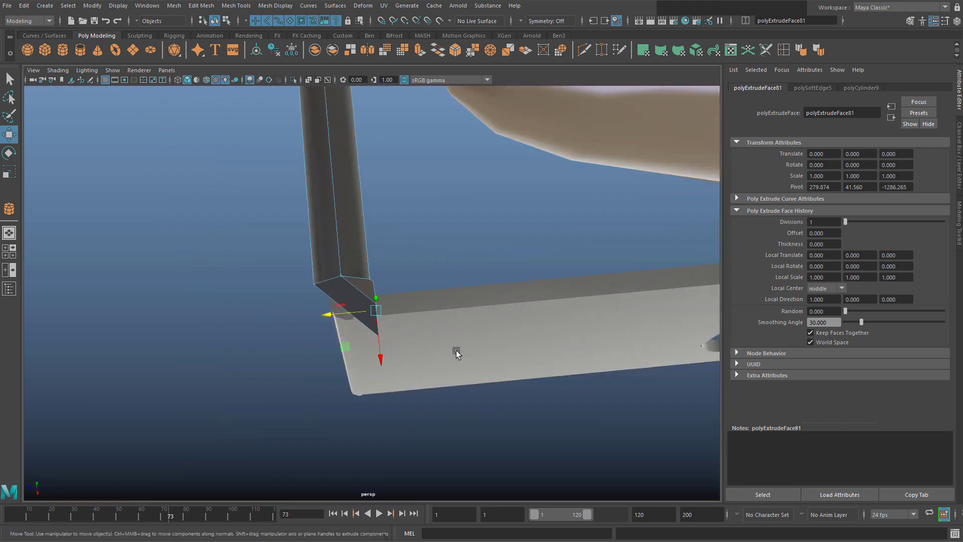
alt+middle_drag(456, 353, 305, 315)
shift+drag(263, 325, 763, 282)
alt+middle_drag(376, 291, 211, 275)
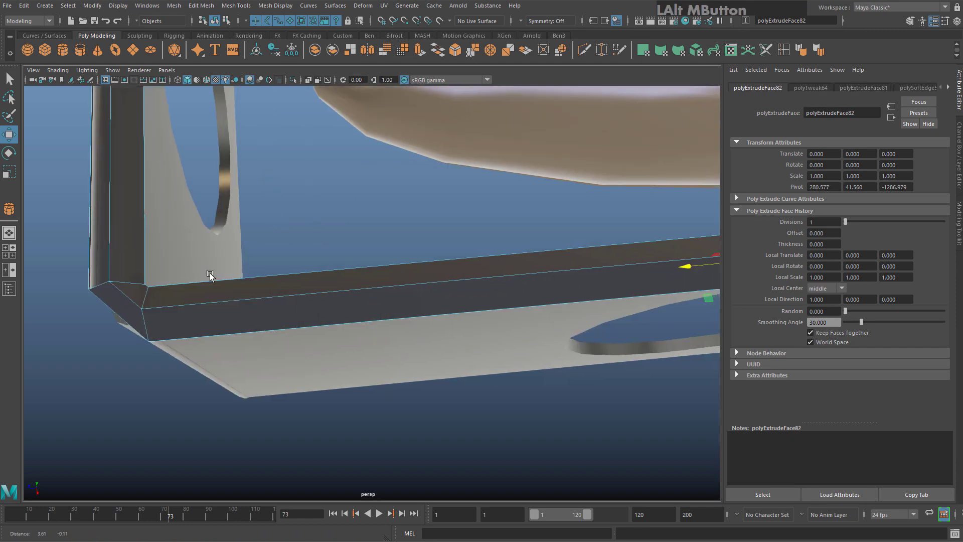
scroll(397, 284, down, 5)
alt+drag(398, 284, 685, 225)
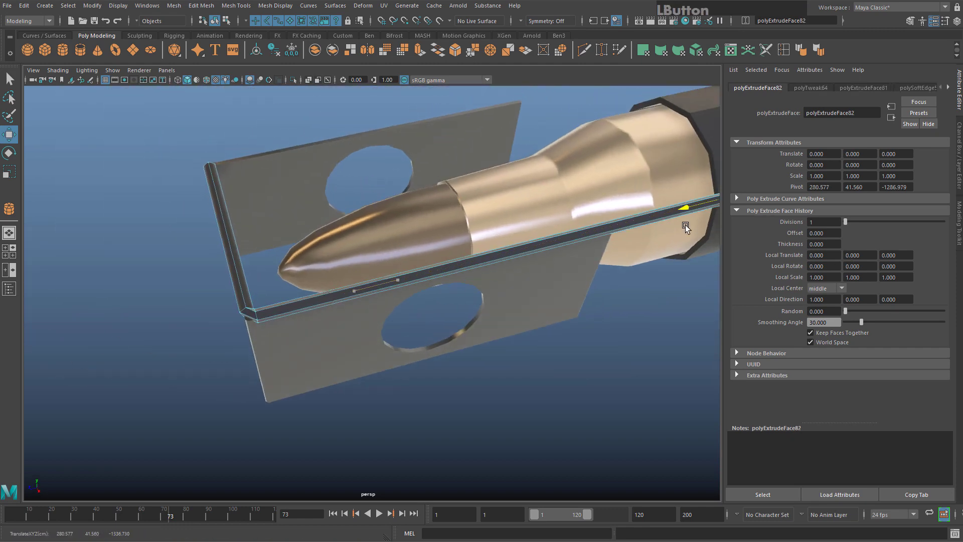
Insert an edge loop across the middle of the bar's angled corner with the Multi-Cut tool
alt+middle_drag(485, 264, 547, 248)
scroll(547, 248, up, 5)
alt+middle_drag(195, 324, 361, 329)
right_drag(376, 275, 393, 264)
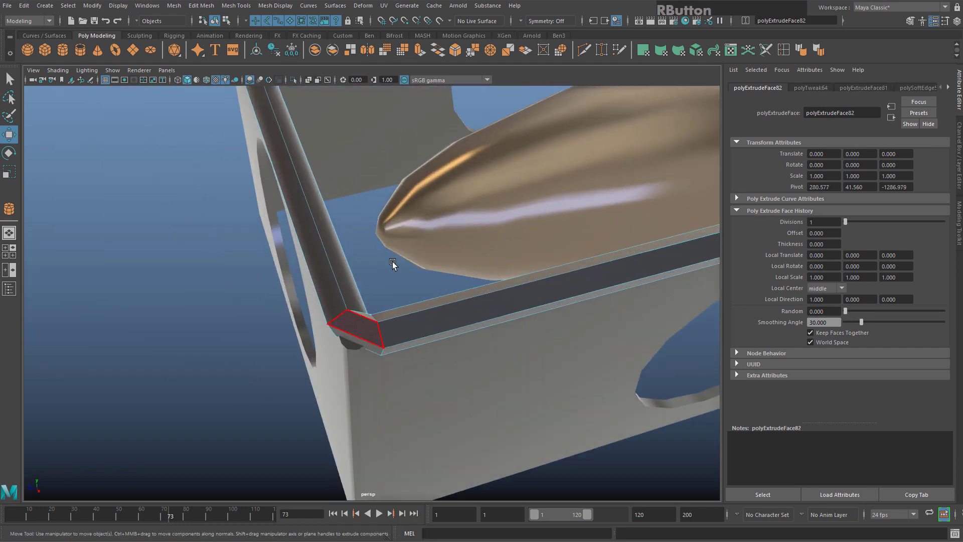
scroll(387, 287, up, 4)
click(387, 287)
alt+drag(387, 287, 365, 307)
alt+middle_drag(365, 306, 245, 218)
alt+drag(245, 218, 214, 233)
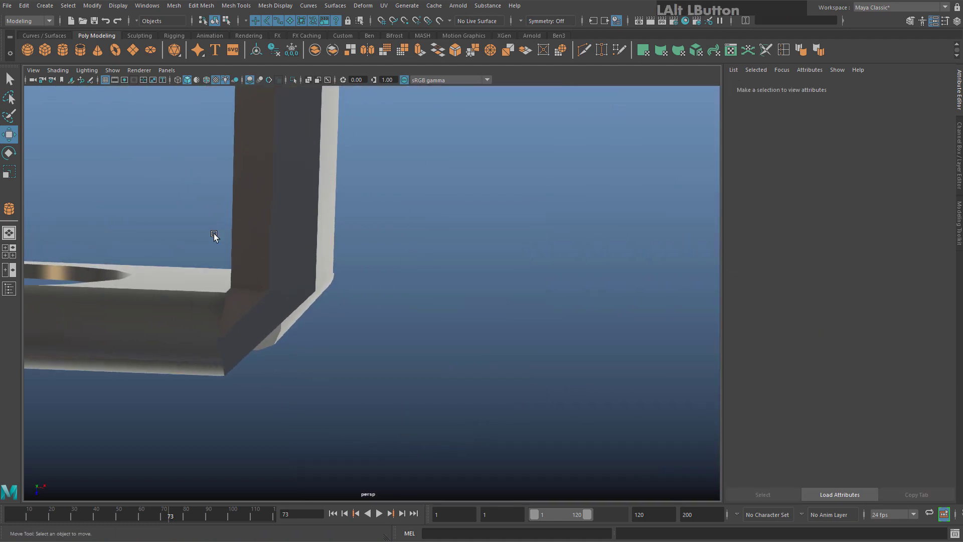
alt+middle_drag(213, 234, 344, 231)
alt+drag(351, 270, 351, 264)
click(348, 264)
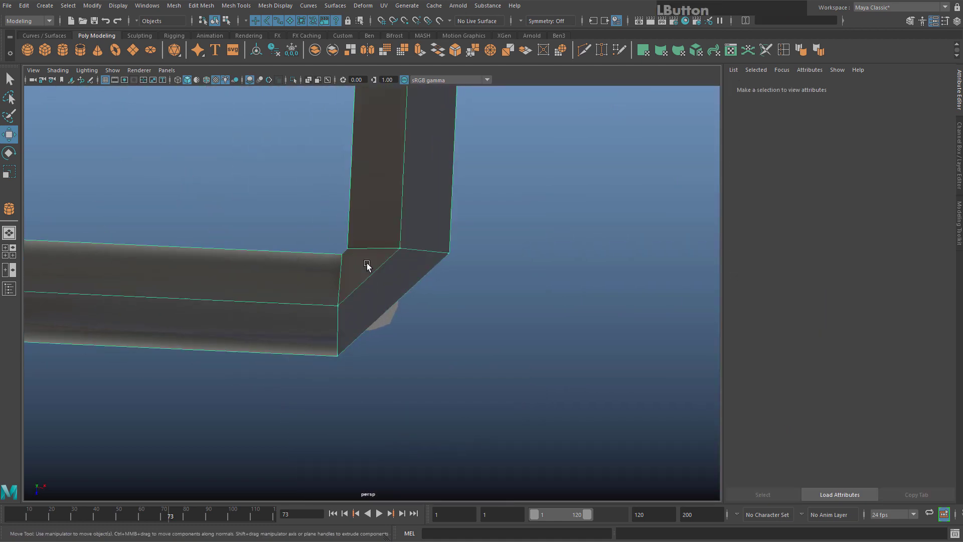
alt+middle_drag(370, 264, 371, 214)
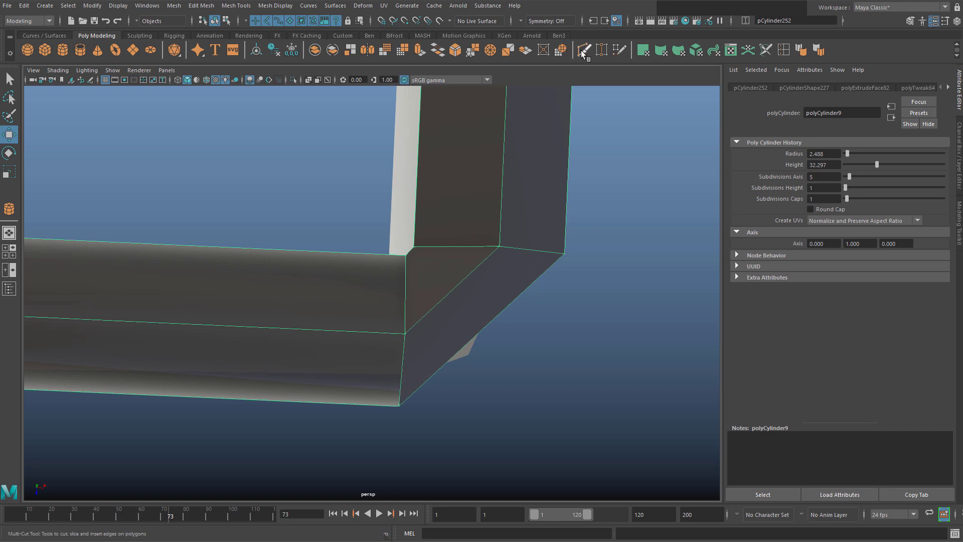
key(ctrl)
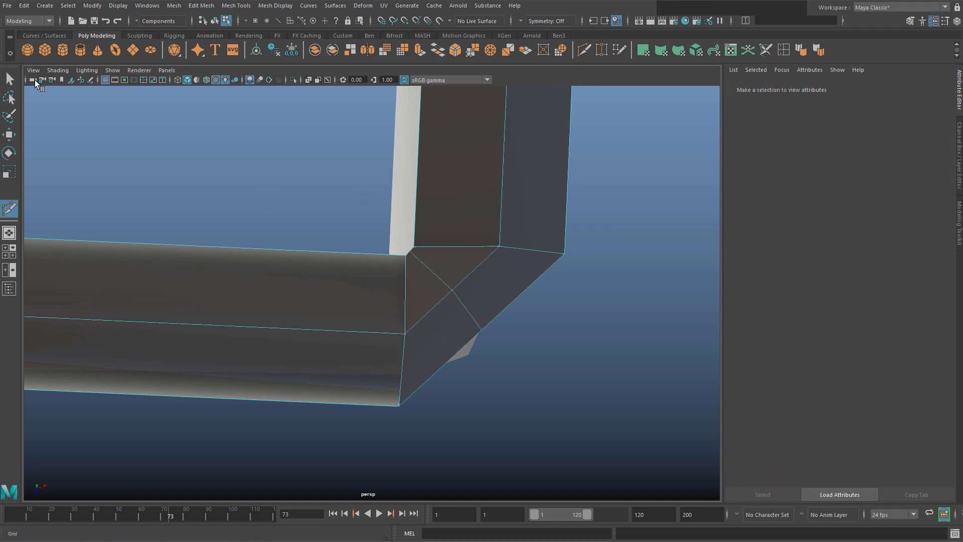
Select the new edge loop at the bar's corner and use Component axis orientation for the Scale tool
right_click(457, 309)
click(432, 247)
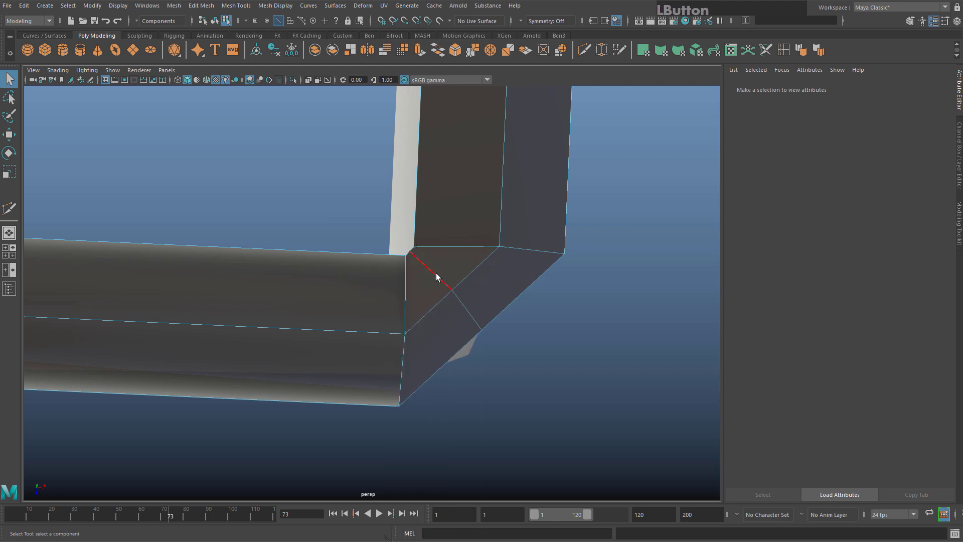
click(470, 311)
key(r)
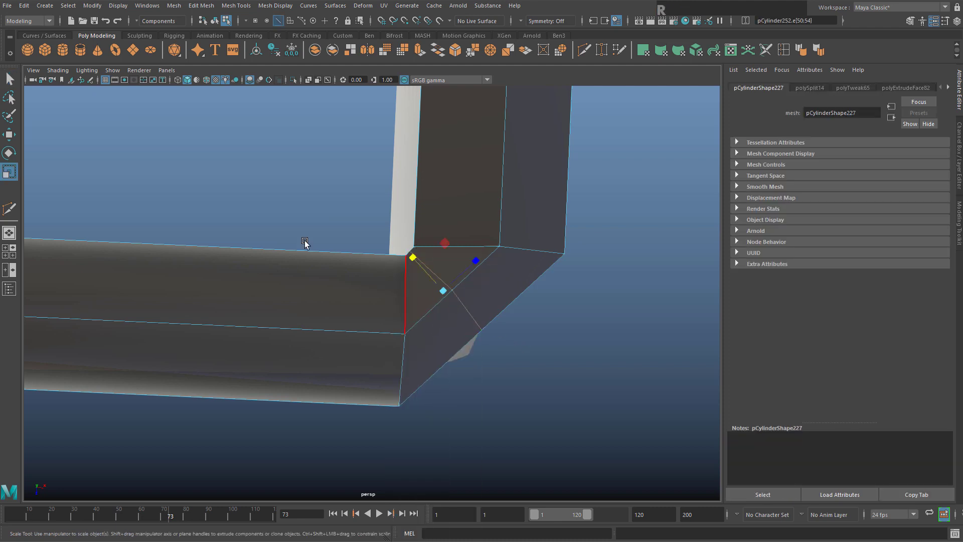
double_click(15, 172)
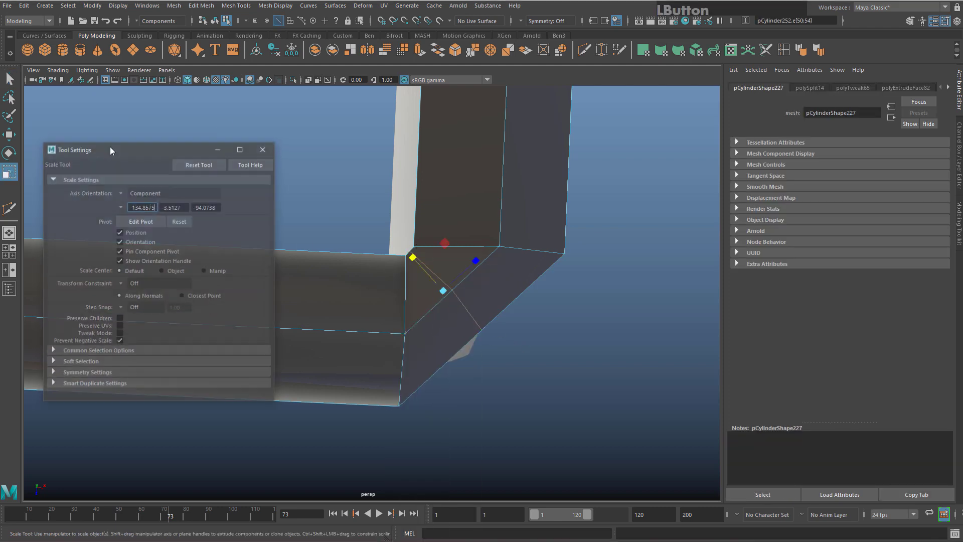
click(121, 193)
click(150, 219)
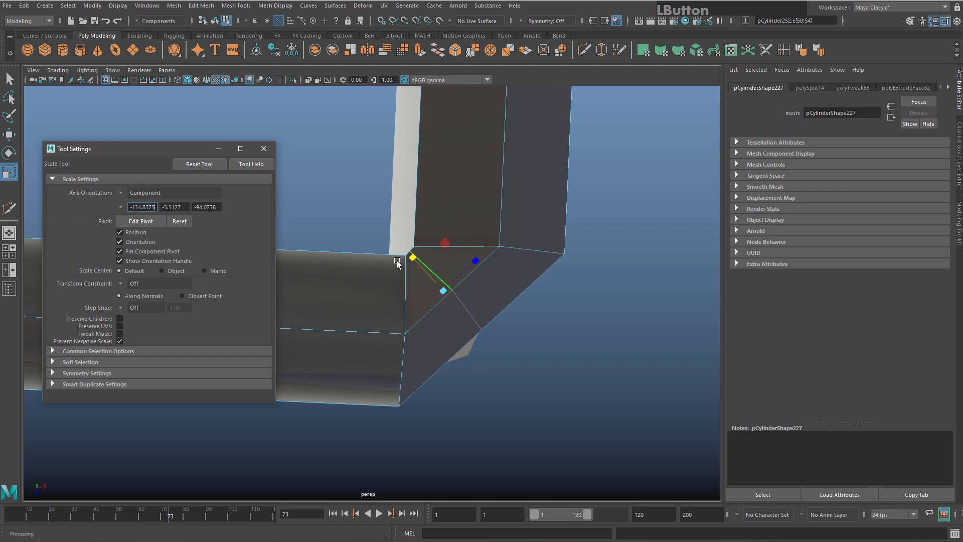
click(266, 150)
Scale the corner's edge loop up along its diagonal to thicken the bend
alt+drag(351, 216, 464, 251)
alt+middle_drag(464, 251, 354, 301)
alt+drag(366, 304, 347, 277)
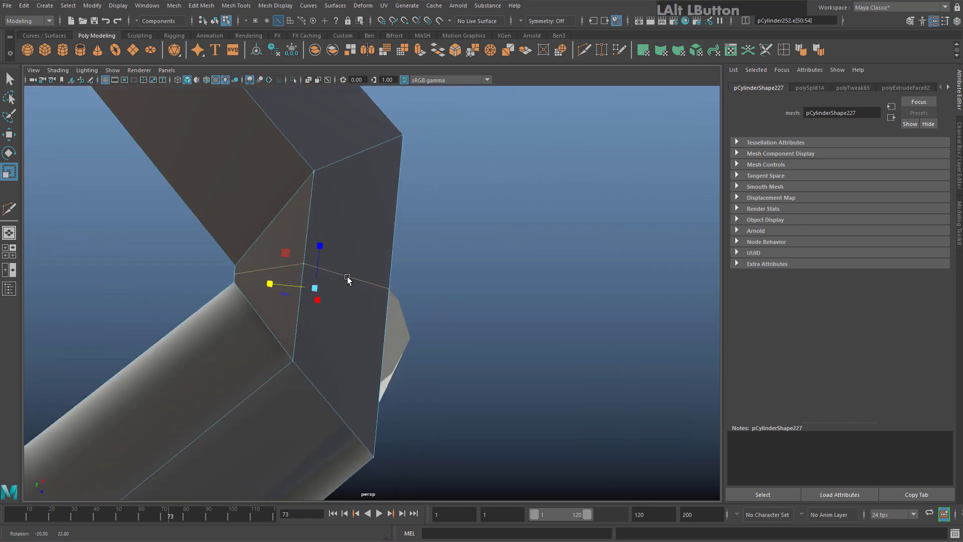
alt+middle_drag(348, 279, 301, 271)
mouse_move(307, 290)
alt+mouse_down()
mouse_move(222, 240)
mouse_move(385, 295)
mouse_move(333, 309)
mouse_move(309, 305)
alt+mouse_up()
key(ctrl+z)
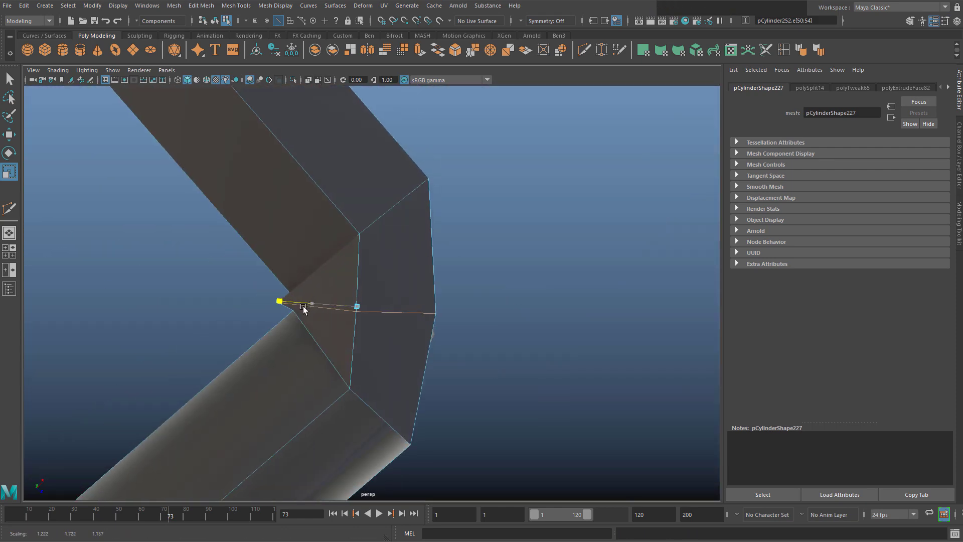
Change the Move tool's axis orientation and move the corner's edge loop diagonally outward to round the bend
key(w)
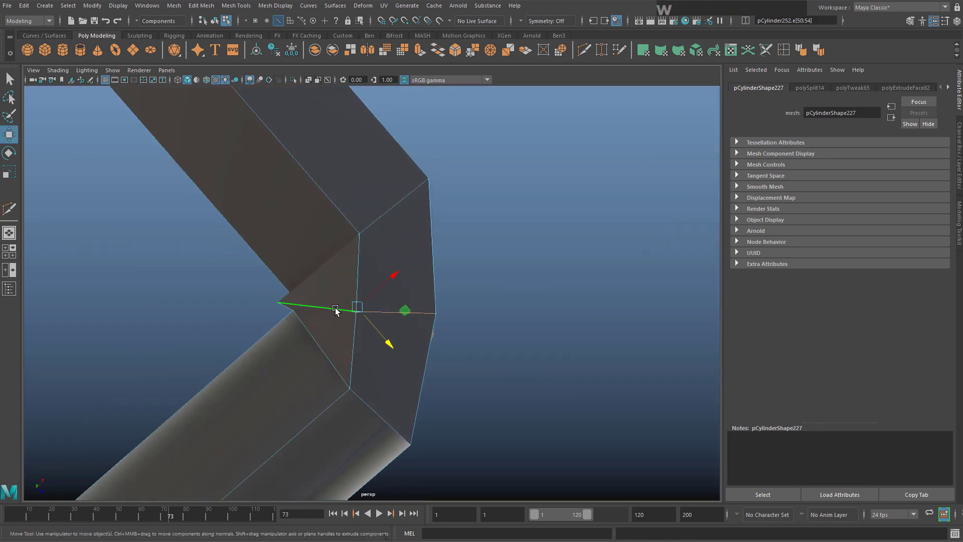
double_click(11, 135)
click(122, 192)
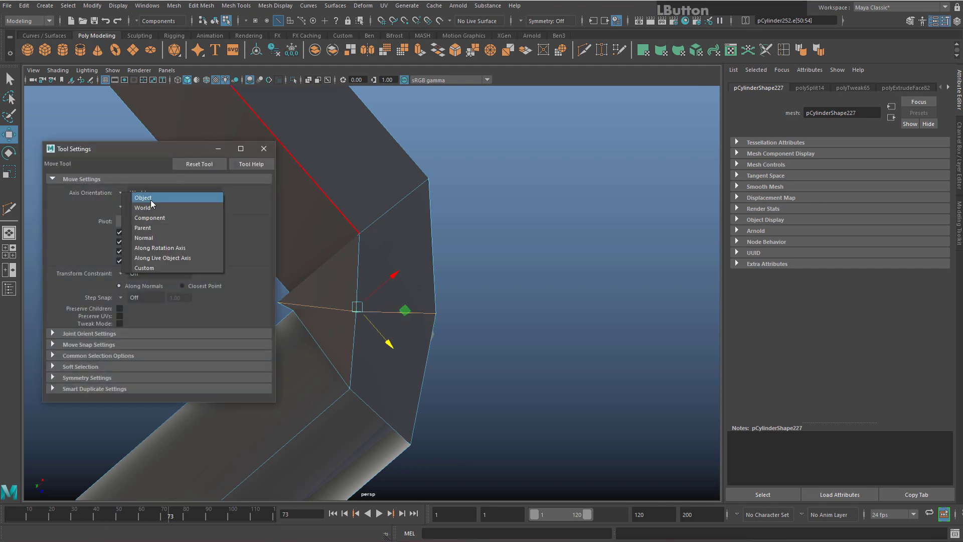
click(151, 200)
click(263, 149)
drag(309, 300, 329, 301)
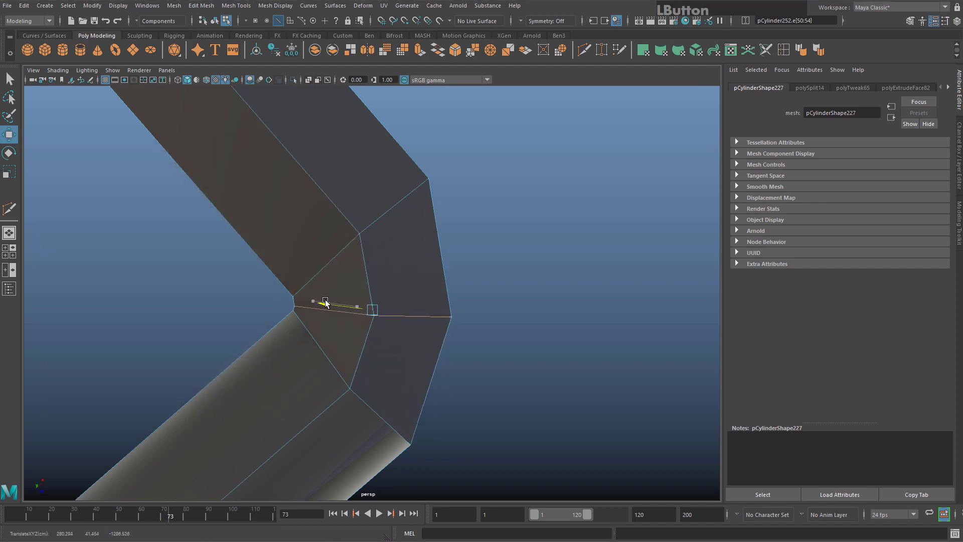
Fine-tune the scale of the corner's edge loop and return the bar to object mode
alt+middle_drag(329, 301, 362, 274)
alt+drag(361, 274, 412, 277)
key(r)
drag(379, 276, 369, 276)
key(w)
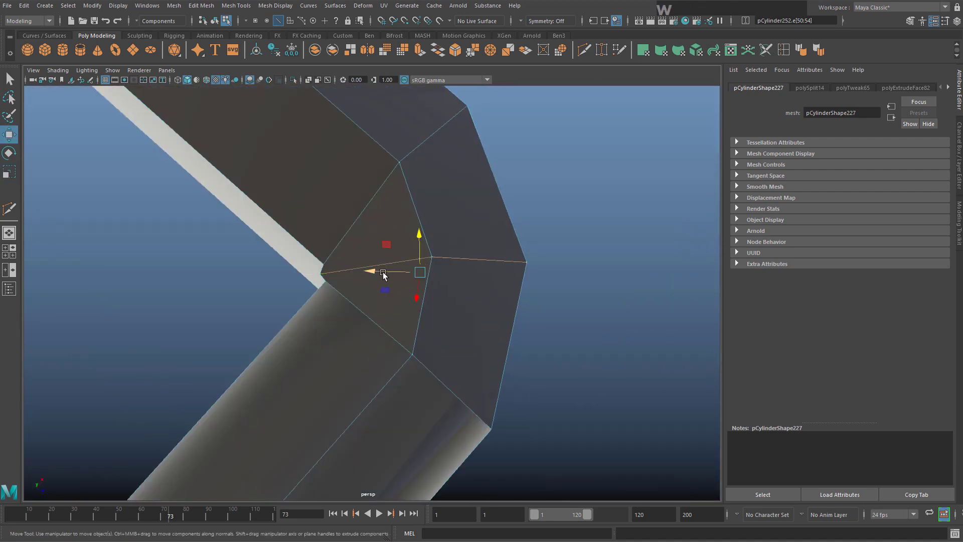
right_drag(382, 245, 430, 223)
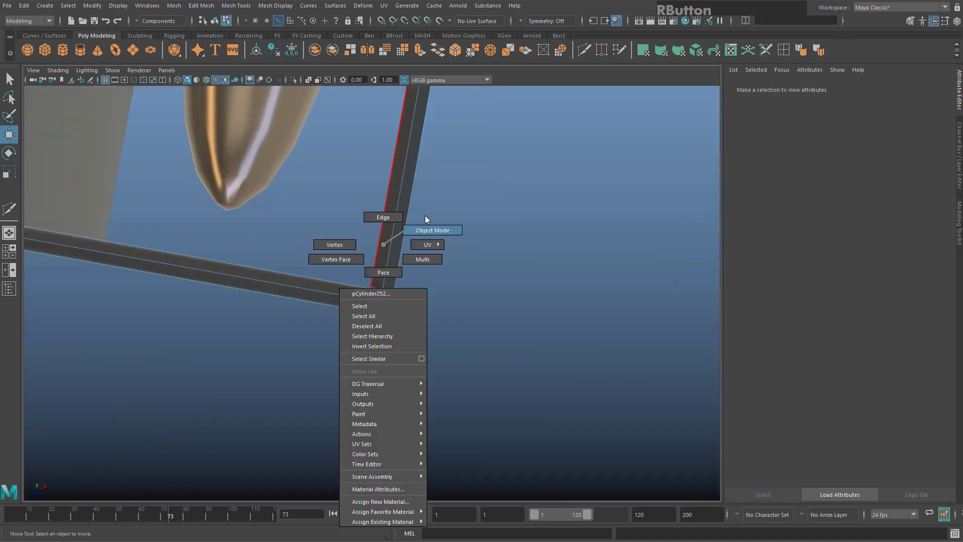
Select the vertices at the front bar's free end and move them inward to the middle of the front panel
alt+drag(430, 223, 369, 288)
click(351, 236)
mouse_move(222, 464)
mouse_down()
mouse_move(209, 462)
mouse_move(216, 460)
mouse_up()
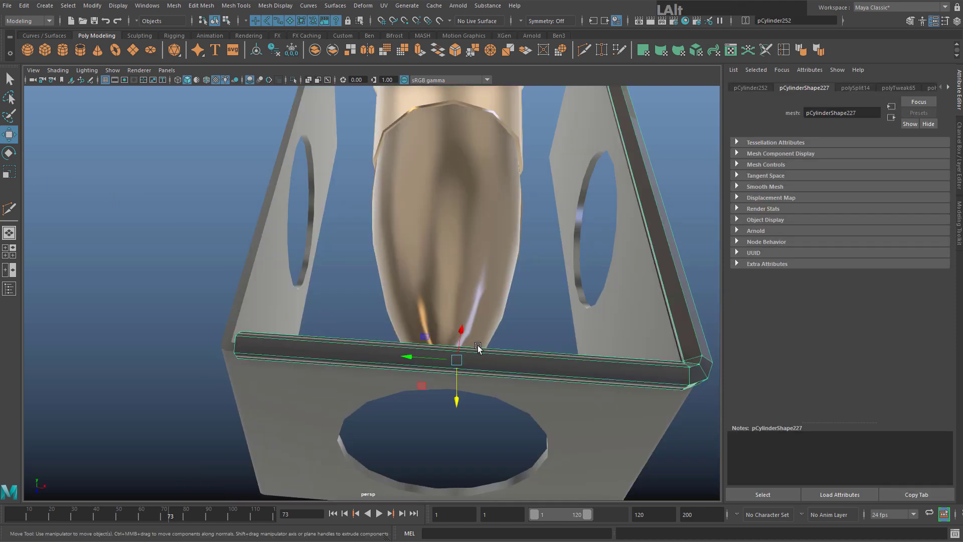
alt+middle_drag(478, 347, 361, 280)
right_drag(242, 275, 172, 263)
drag(99, 201, 255, 378)
key(w)
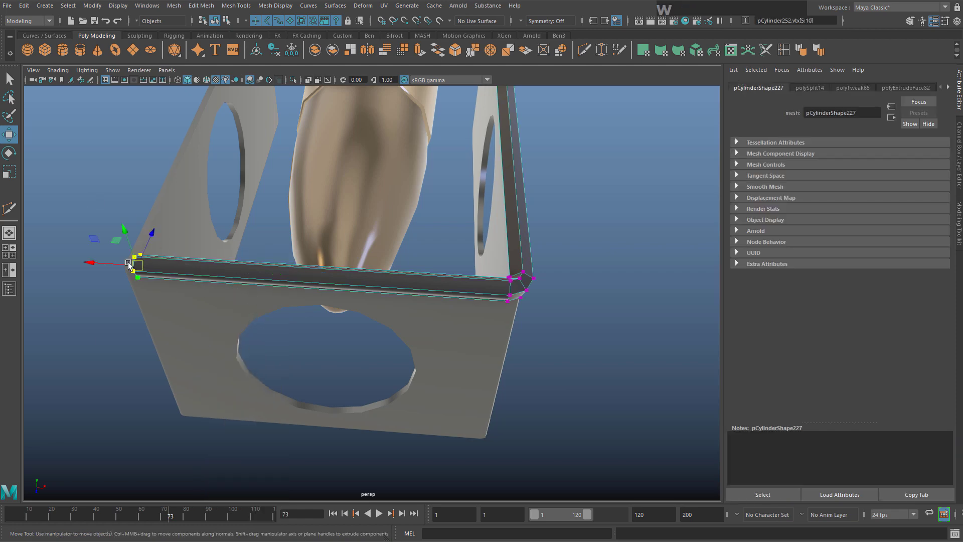
drag(129, 265, 271, 304)
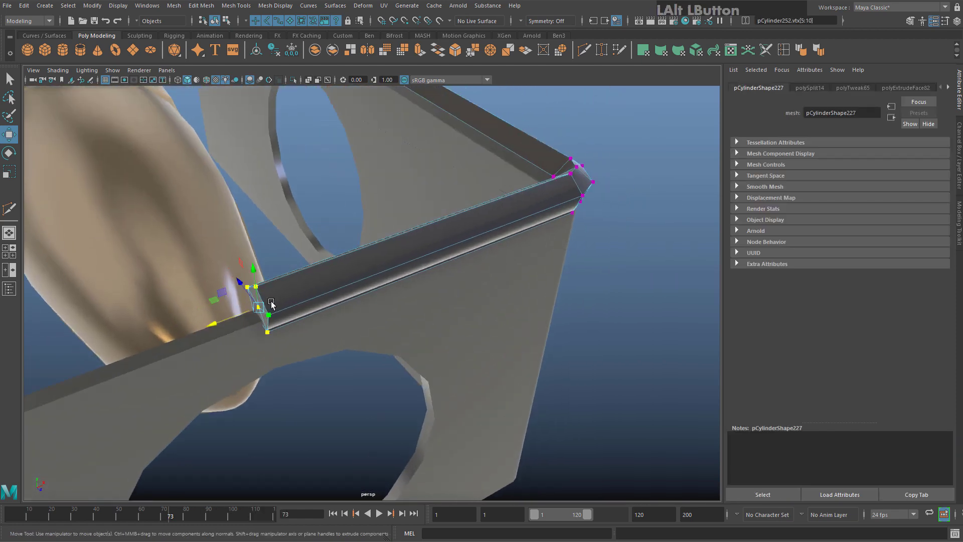
Delete the end-cap faces at the front bar's shortened end
right_drag(299, 276, 300, 304)
alt+drag(252, 295, 320, 313)
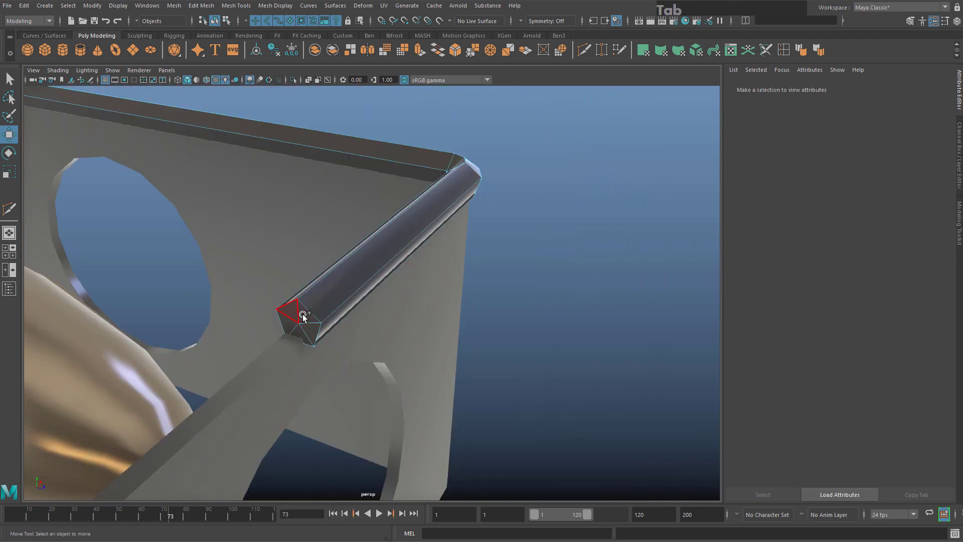
click(293, 331)
key(Delete)
alt+right_drag(301, 324, 376, 264)
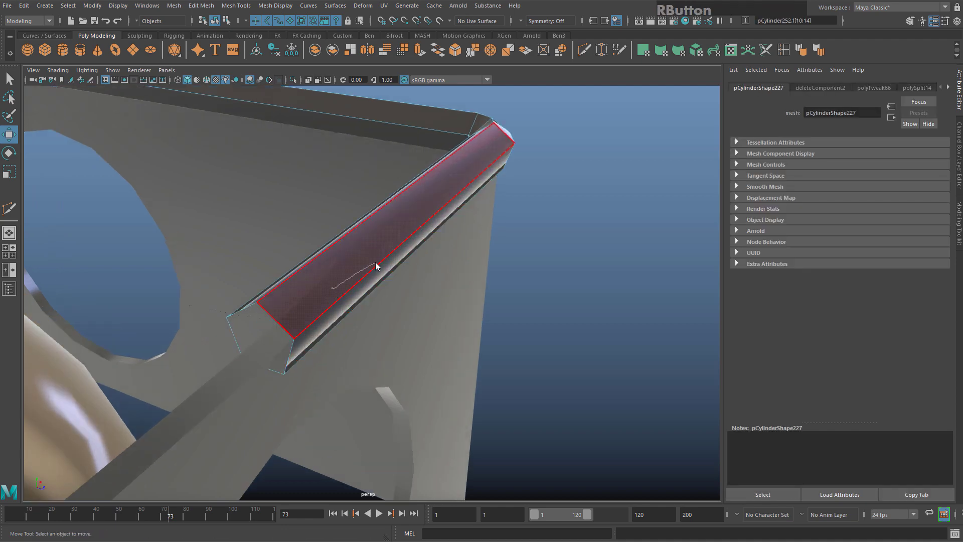
Mirror the trim bar as a copy across the X axis at its bounding box, combining with the original and merging border vertices
key(F8)
alt+drag(361, 259, 447, 226)
click(174, 5)
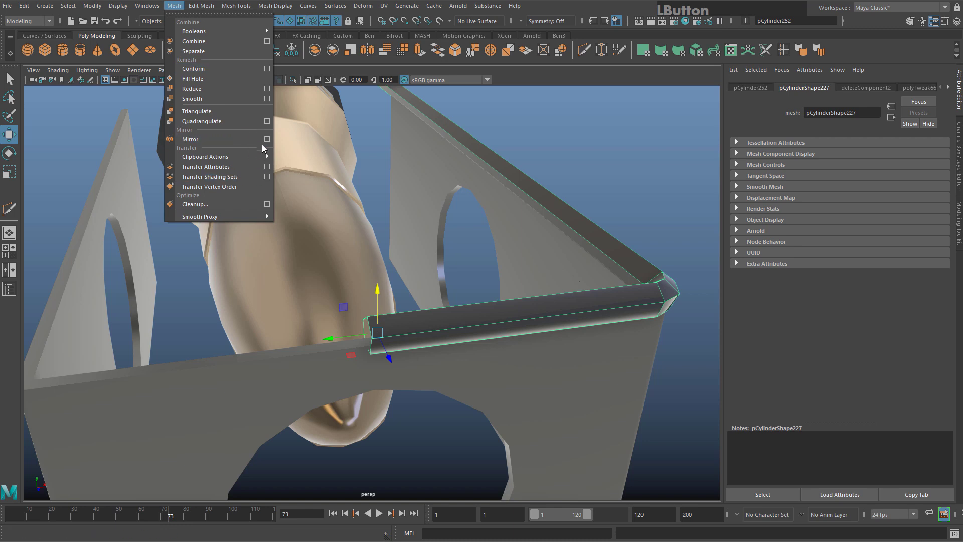
click(266, 139)
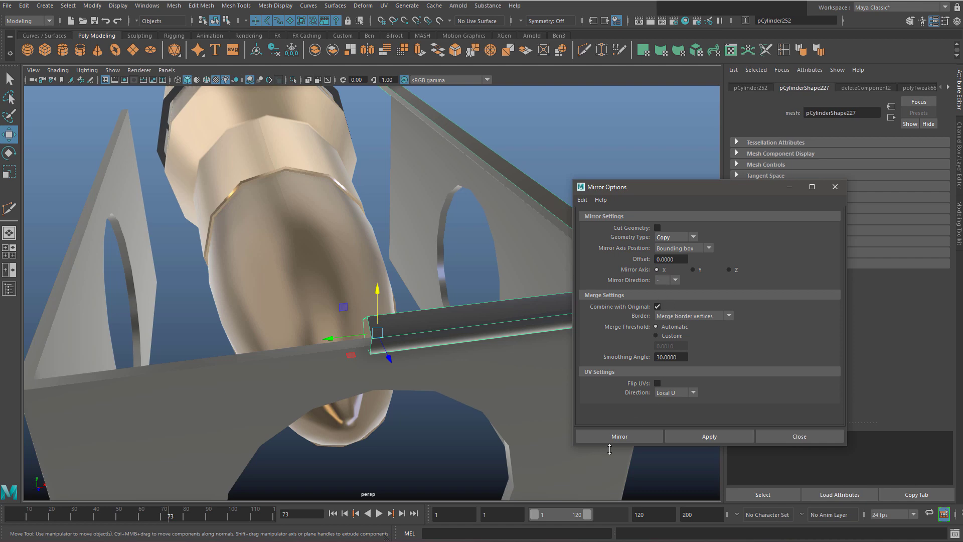
click(615, 430)
Delete the construction history of the mirrored trim bar
scroll(421, 323, down, 4)
right_drag(417, 318, 486, 261)
click(425, 297)
scroll(389, 329, up, 3)
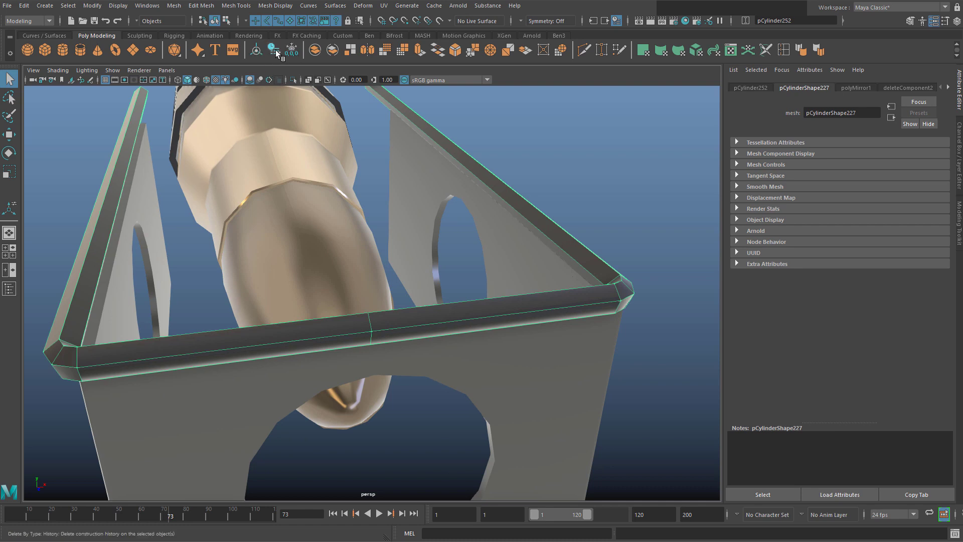
click(24, 6)
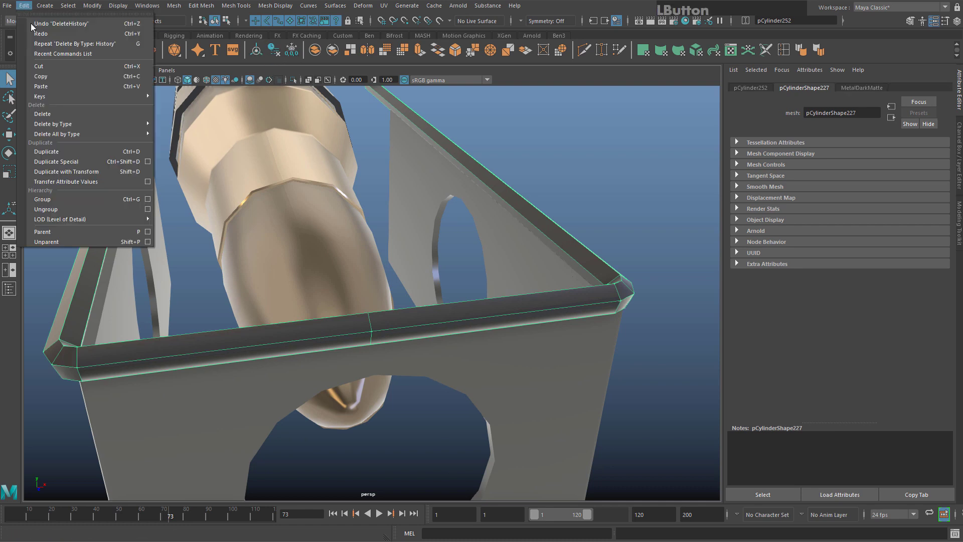
mouse_move(82, 133)
click(201, 144)
Select all vertices on the mirrored side of the trim bar, from the front corner to the open end
scroll(327, 274, down, 4)
alt+drag(326, 274, 237, 306)
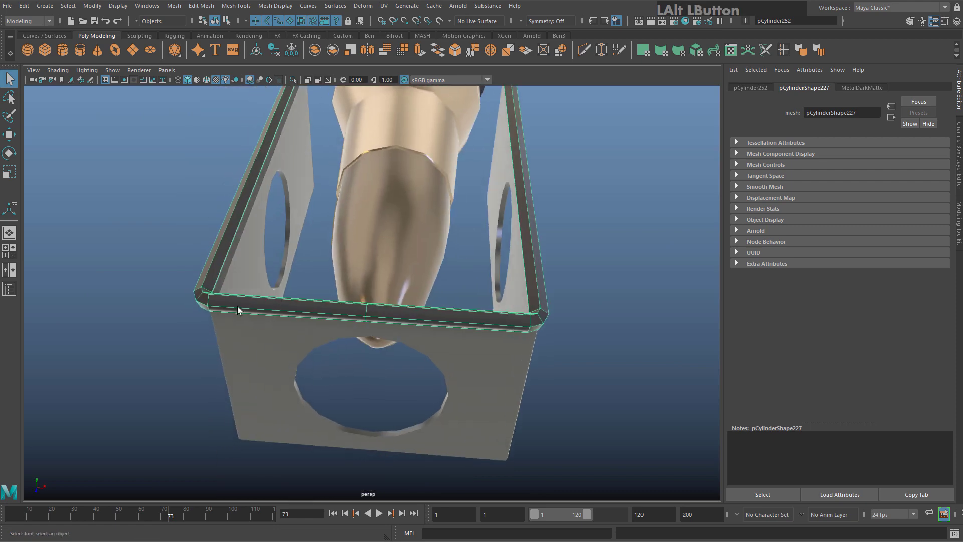
right_drag(237, 296, 170, 281)
alt+drag(183, 210, 266, 231)
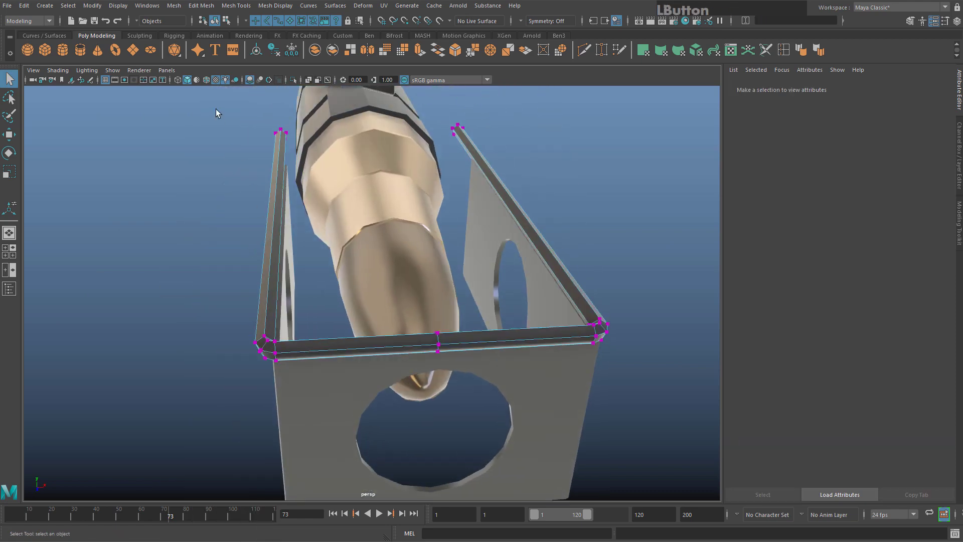
drag(296, 442, 293, 437)
scroll(261, 290, up, 5)
alt+middle_drag(250, 231, 319, 242)
alt+drag(319, 242, 330, 221)
Change the Move tool's axis orientation for the selected vertices on the bar's mirrored side
key(w)
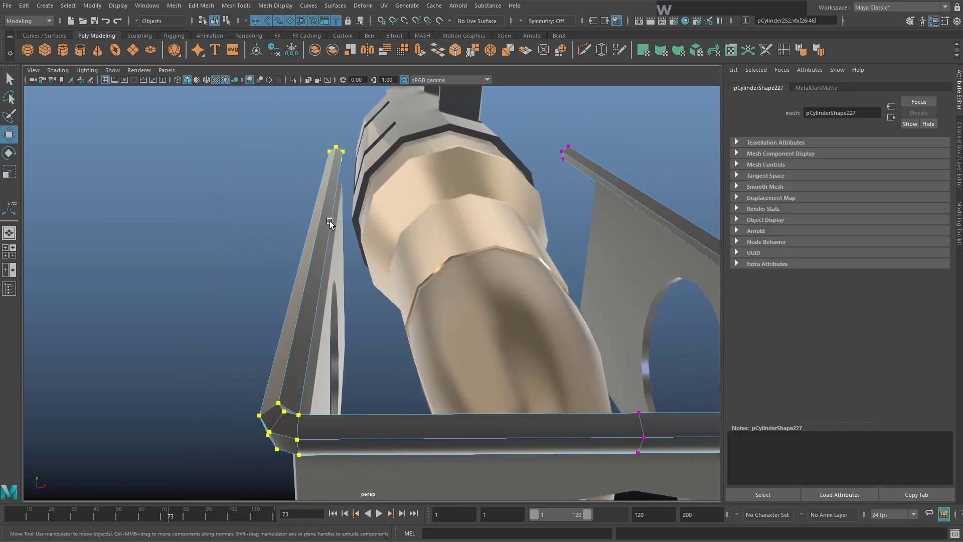
double_click(9, 134)
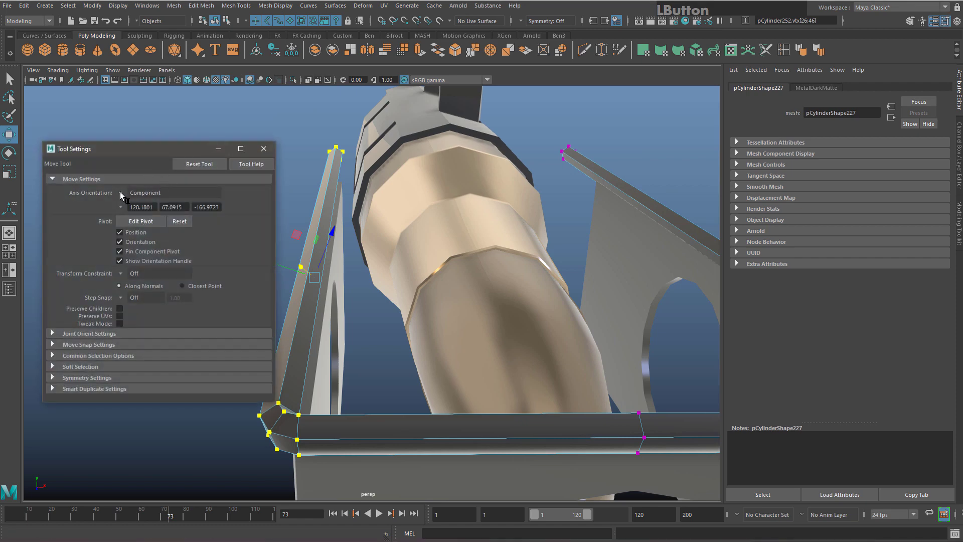
click(122, 194)
click(158, 201)
click(264, 149)
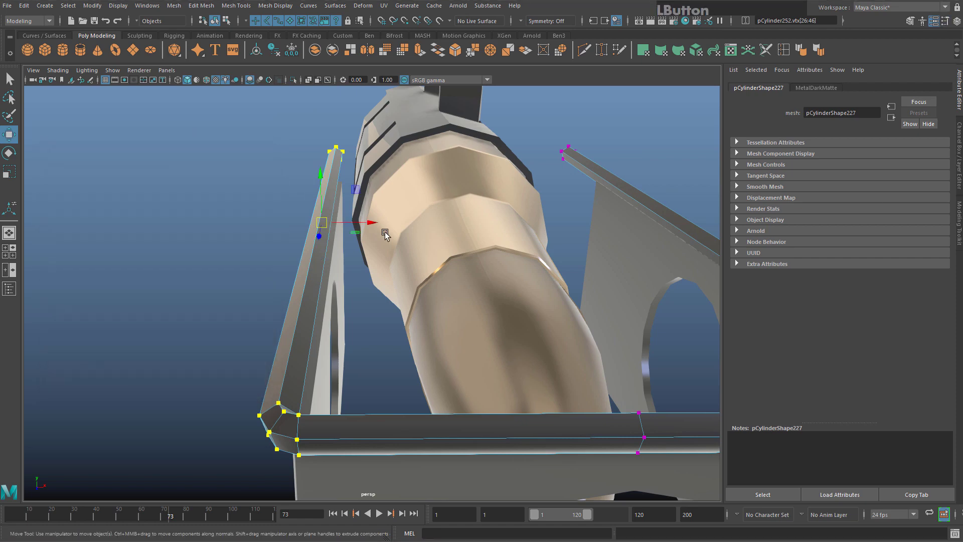
alt+drag(376, 222, 506, 348)
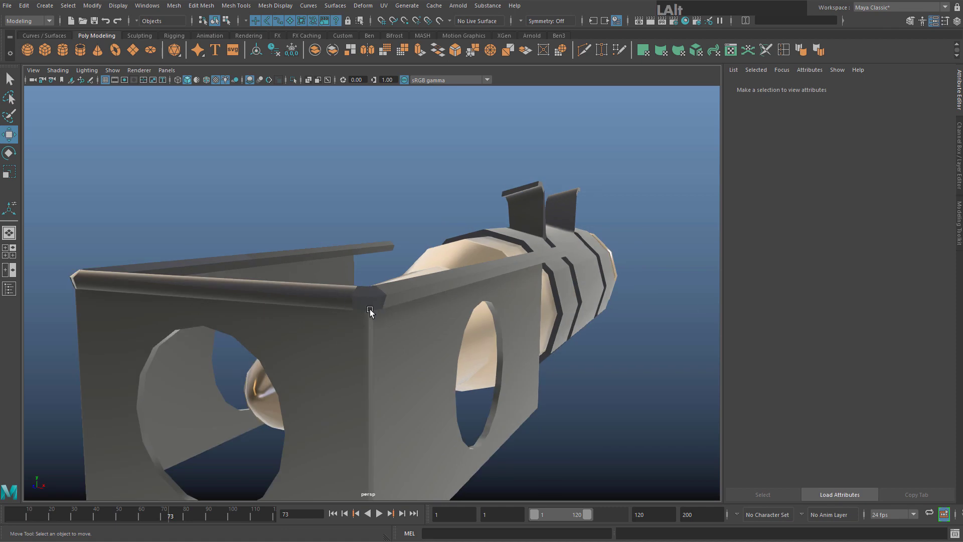
Select and delete the end-cap faces at the open ends of both side bars
alt+drag(370, 311, 434, 296)
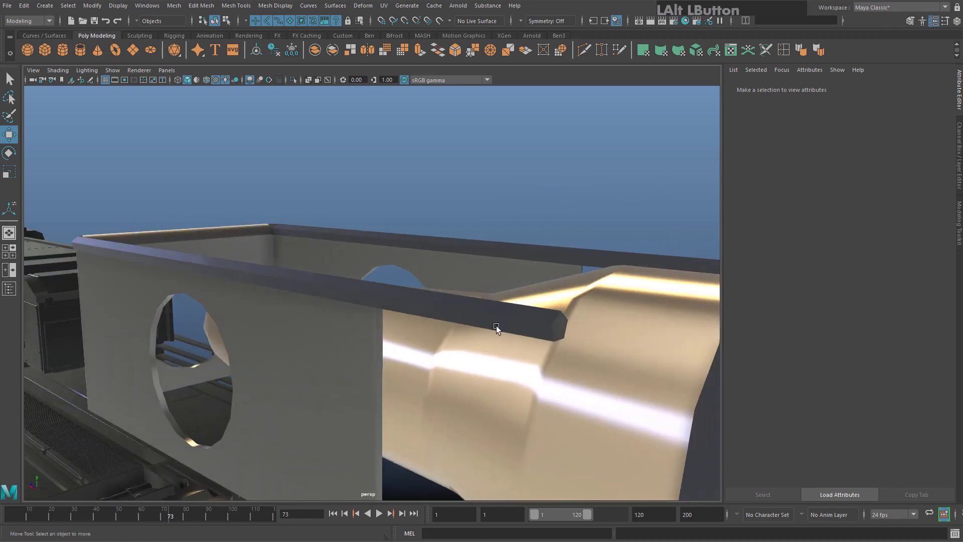
right_drag(497, 329, 500, 302)
click(522, 315)
alt+drag(570, 318, 478, 301)
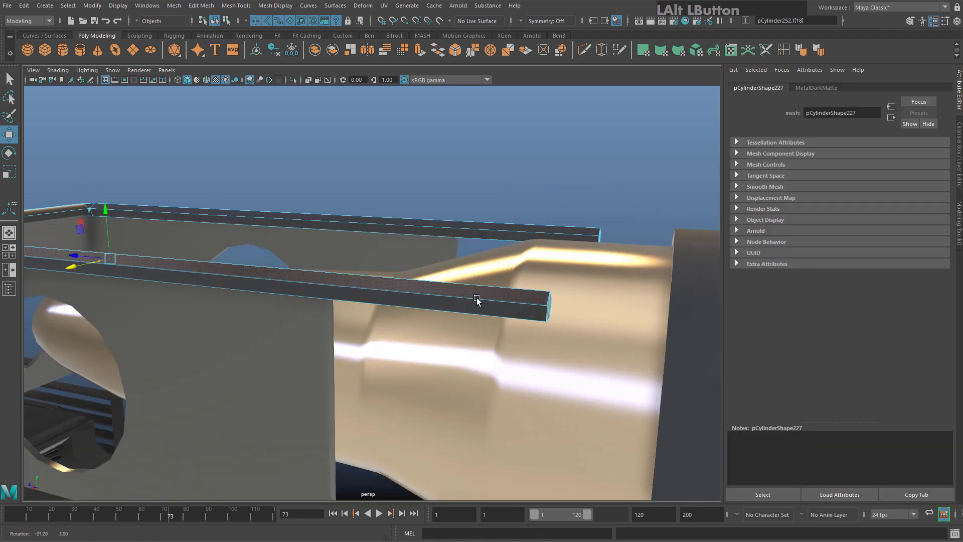
alt+middle_drag(477, 301, 462, 266)
alt+drag(462, 266, 477, 271)
drag(652, 466, 652, 466)
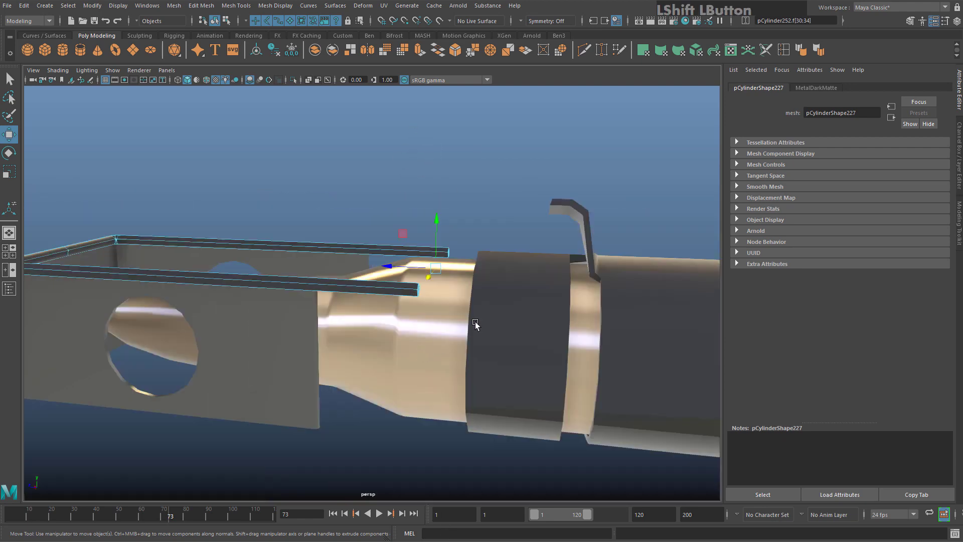
key(Delete)
Return the trim bar to object mode and soften its edges
alt+middle_drag(467, 302, 293, 271)
click(293, 271)
alt+drag(293, 271, 395, 138)
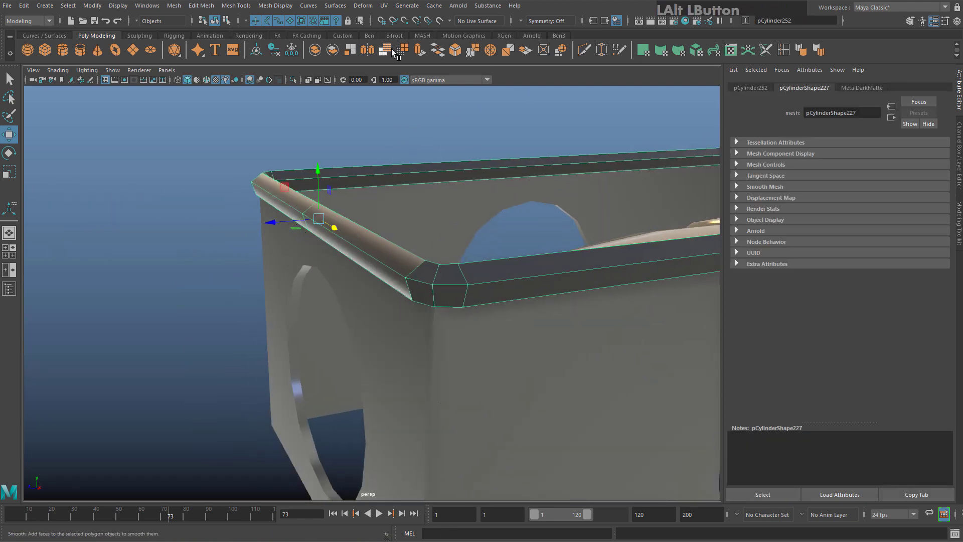
click(808, 53)
click(542, 135)
Select the end vertices of both side bars and move them back to just past the side panels' edges
mouse_move(333, 176)
alt+mouse_down()
mouse_move(361, 254)
mouse_move(361, 238)
mouse_move(314, 241)
mouse_move(487, 282)
mouse_move(300, 227)
alt+mouse_up()
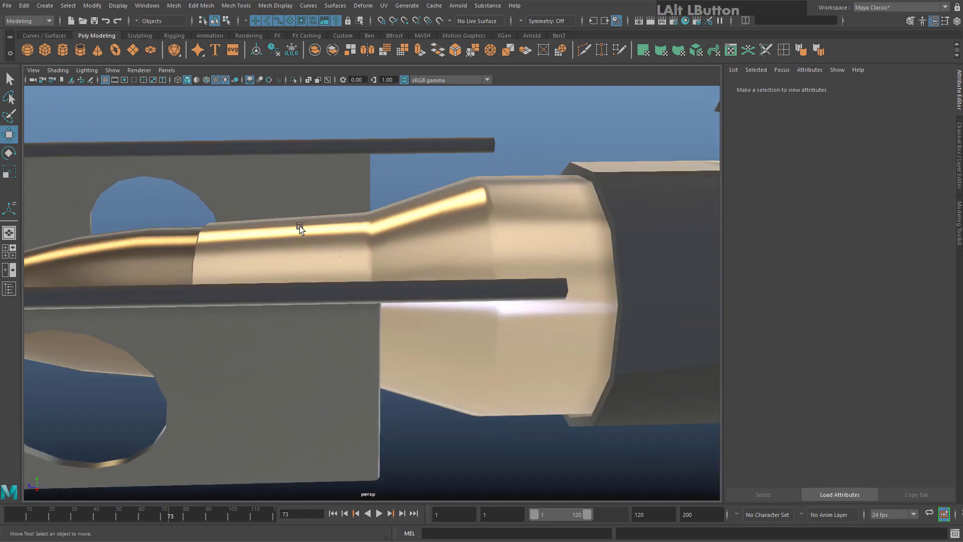
click(396, 288)
right_drag(396, 287, 361, 271)
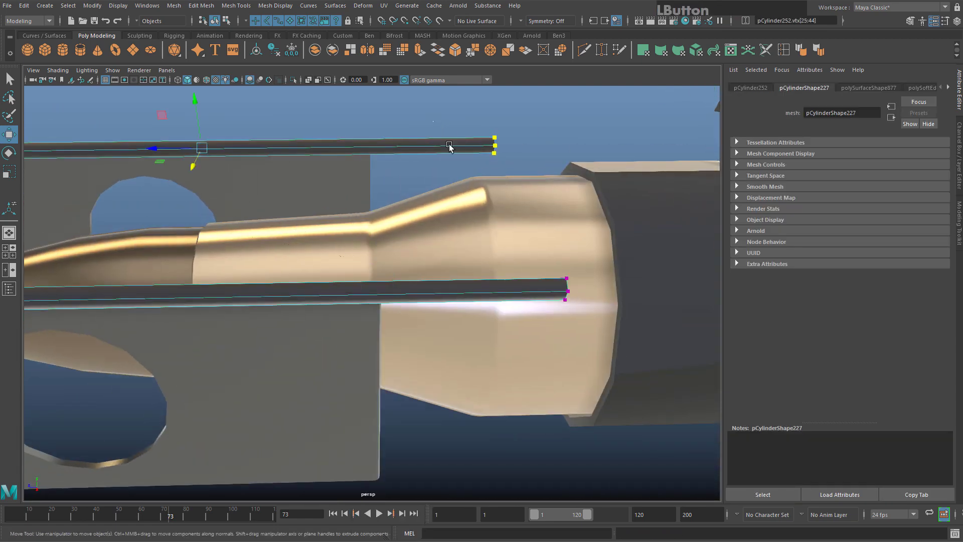
drag(451, 132, 602, 335)
drag(485, 203, 344, 226)
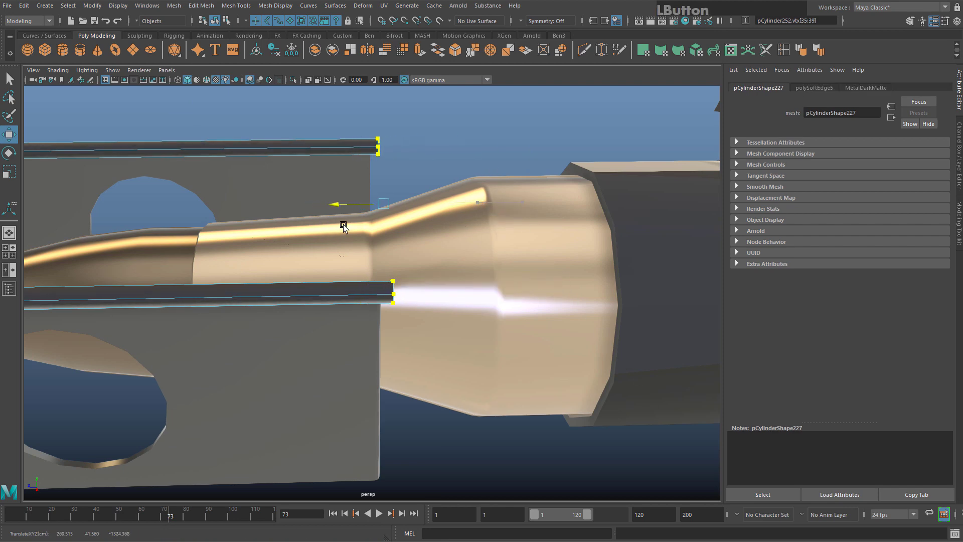
alt+middle_drag(323, 224, 416, 198)
right_drag(409, 222, 445, 205)
Cut a straight line across both side bars near their open ends with Multi-Cut in the top view
alt+middle_drag(445, 204, 392, 208)
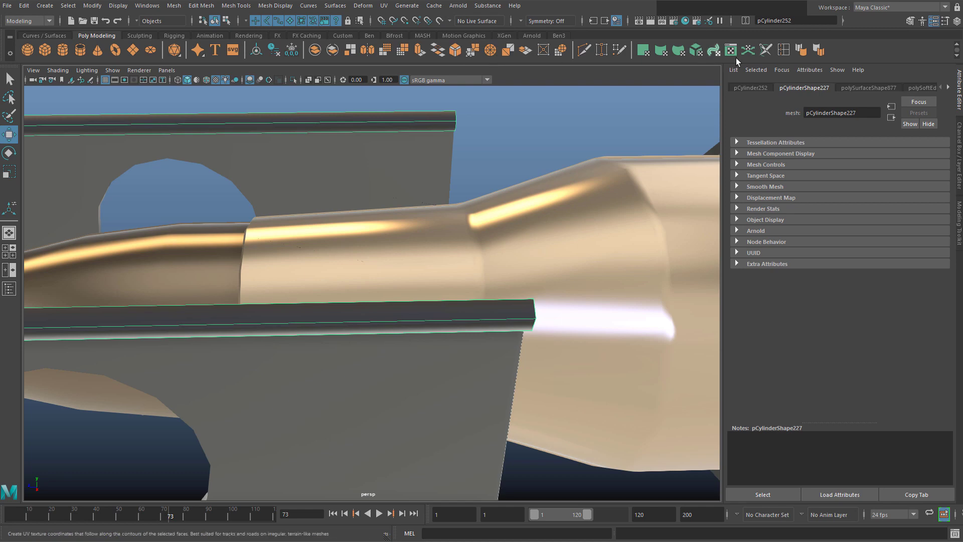
click(583, 50)
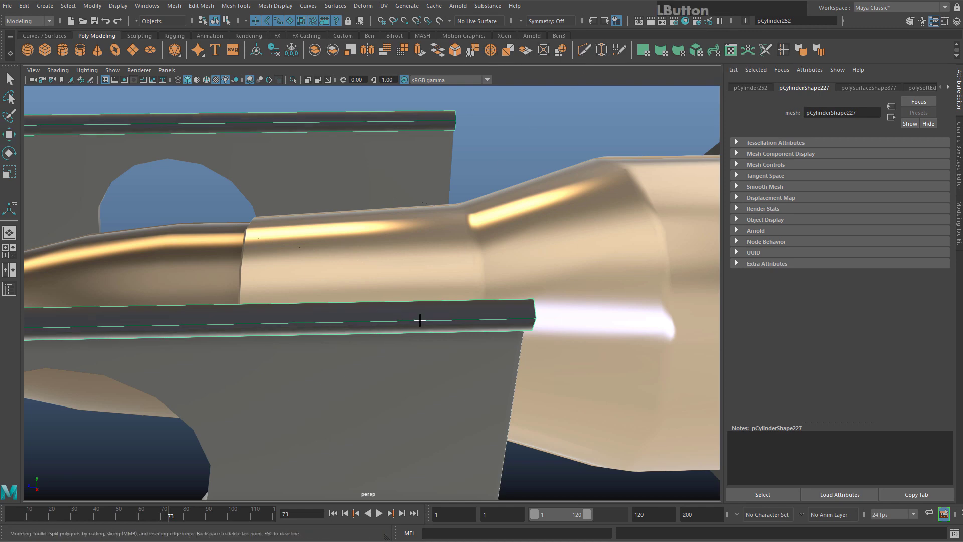
alt+drag(412, 280, 390, 257)
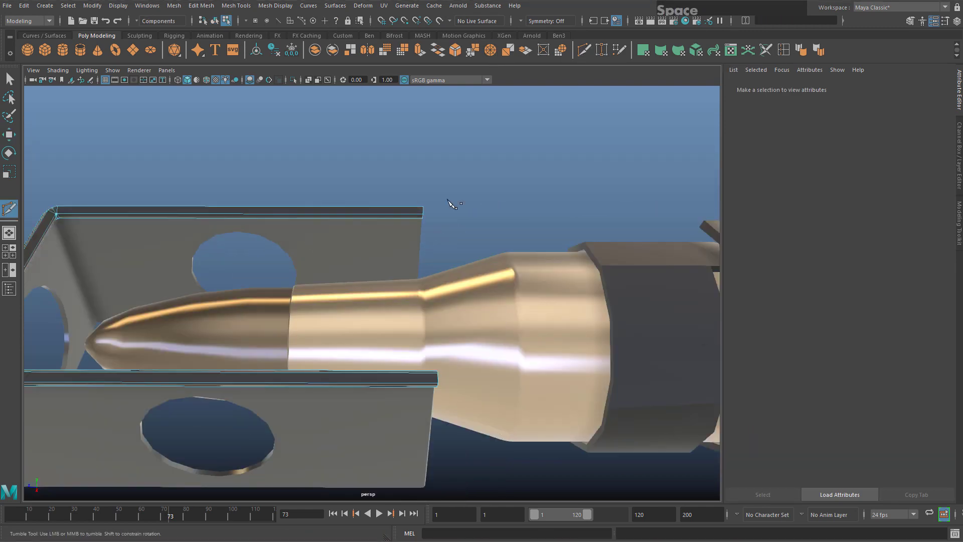
key(space)
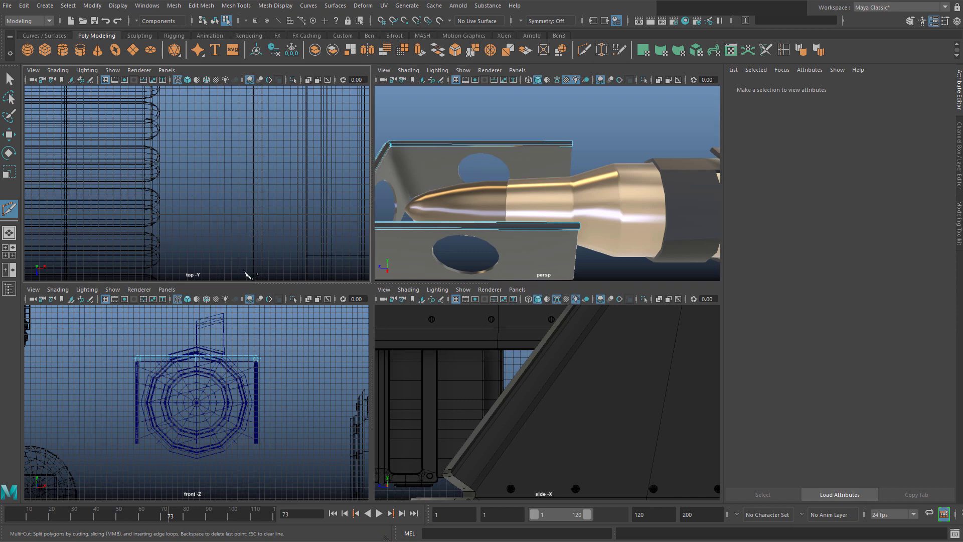
alt+middle_drag(208, 148, 252, 256)
right_drag(511, 187, 513, 146)
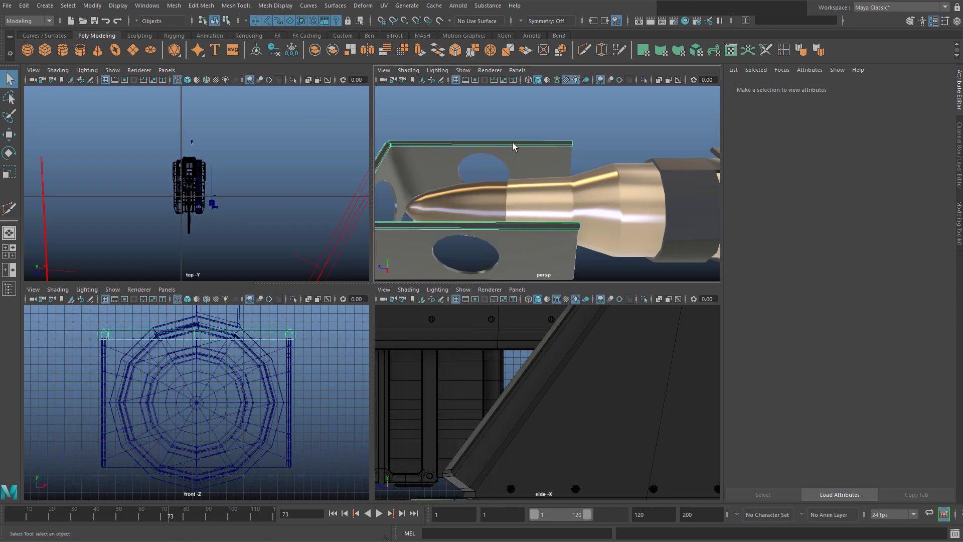
click(191, 211)
key(f)
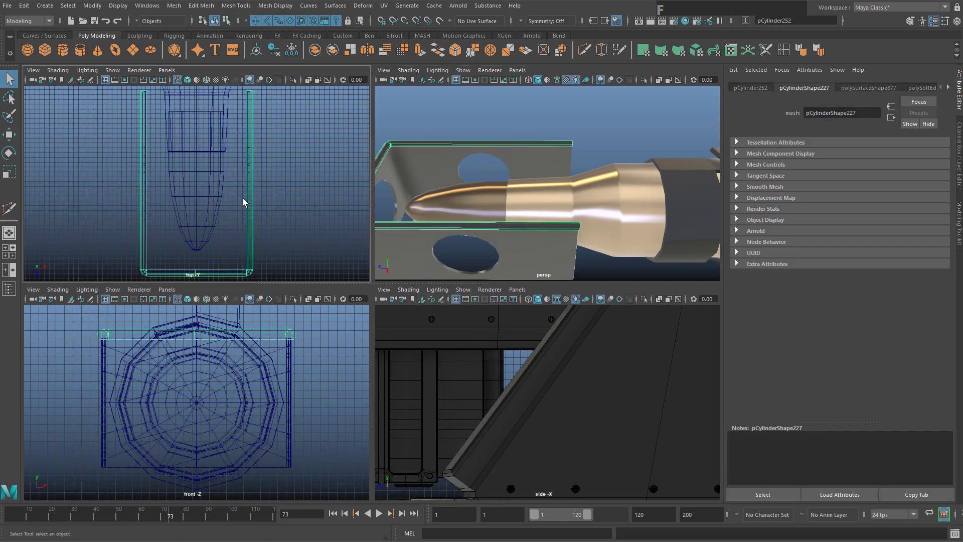
key(space)
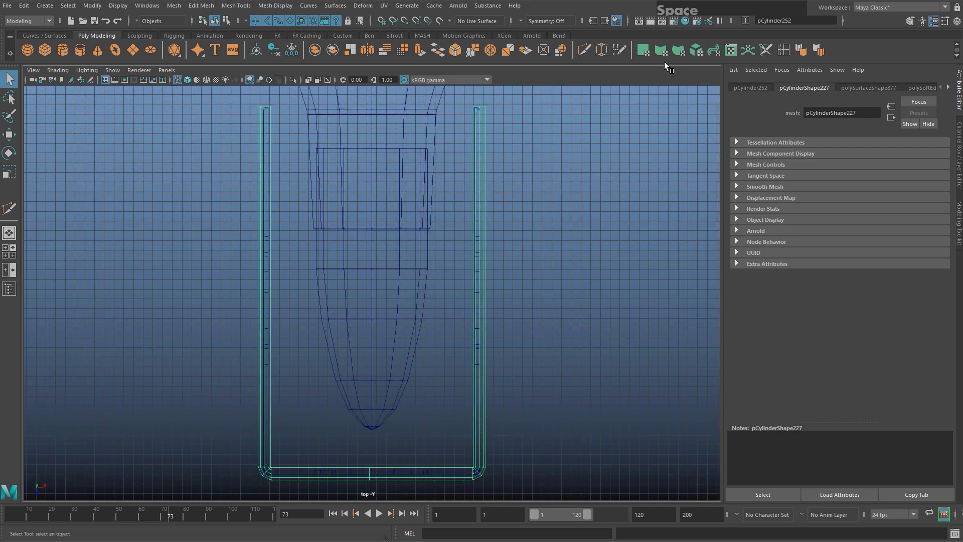
click(588, 54)
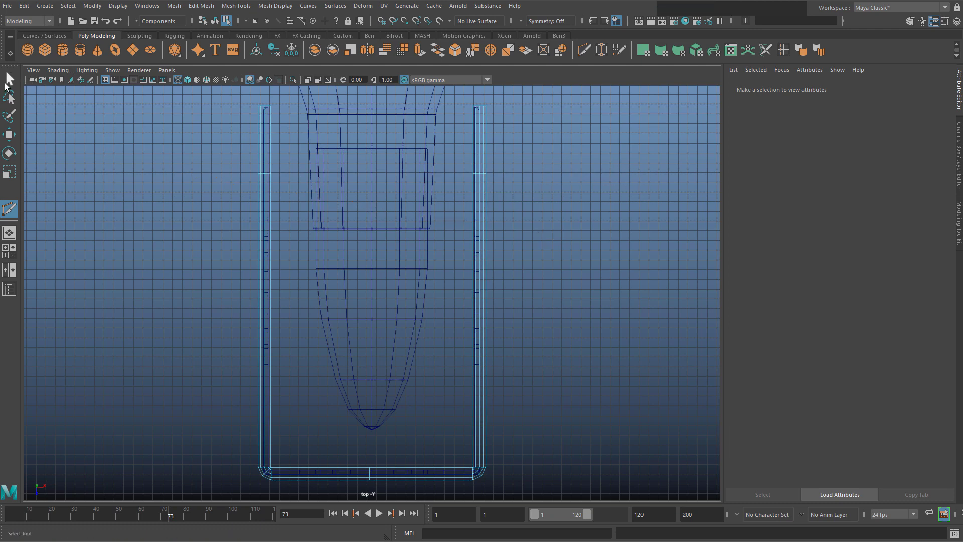
click(9, 80)
Return to the perspective view and show the trim bar's vertices
scroll(282, 174, up, 2)
key(space)
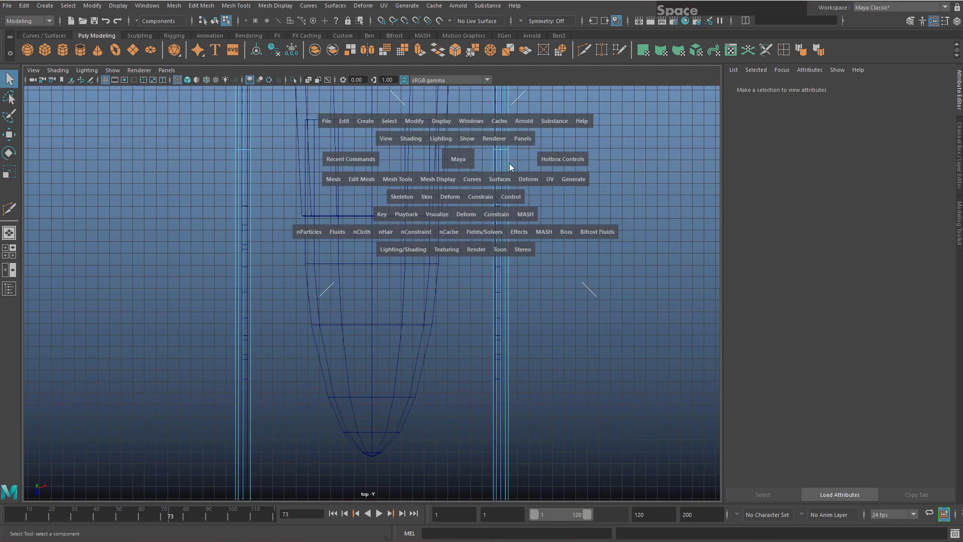
key(space)
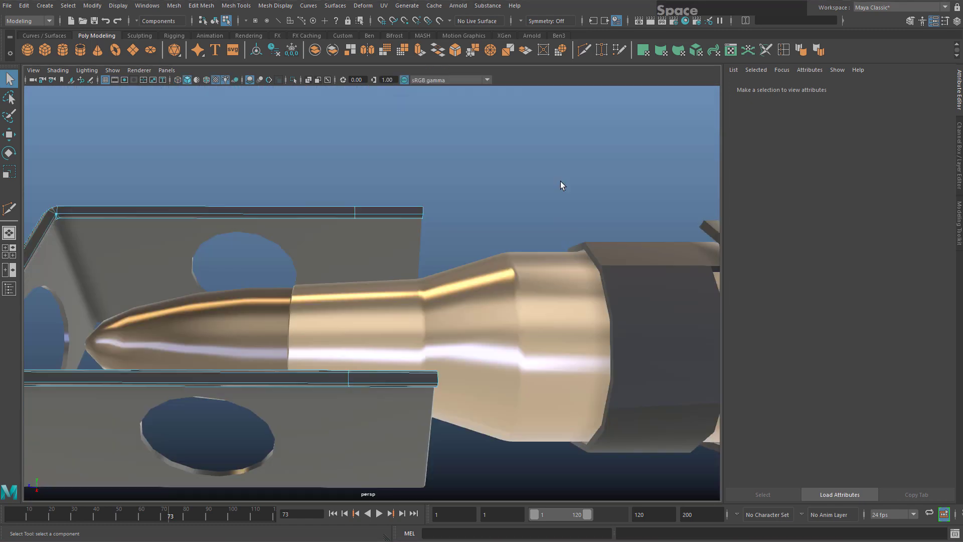
alt+right_drag(561, 184, 456, 239)
alt+middle_drag(456, 239, 287, 189)
right_drag(237, 189, 198, 189)
alt+right_drag(286, 192, 246, 191)
alt+middle_drag(246, 190, 301, 185)
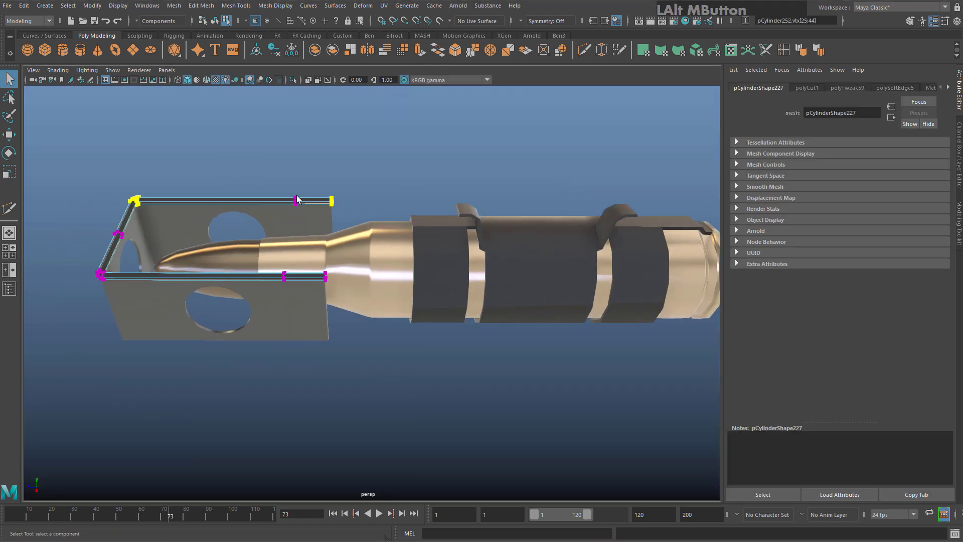
Select the faces of both side bars' end sections beyond the new cut lines
alt+scroll(269, 218, up, 3)
alt+middle_drag(270, 219, 377, 241)
alt+scroll(377, 242, up, 4)
right_drag(410, 355, 409, 310)
shift+click(435, 376)
alt+middle_drag(404, 236, 411, 451)
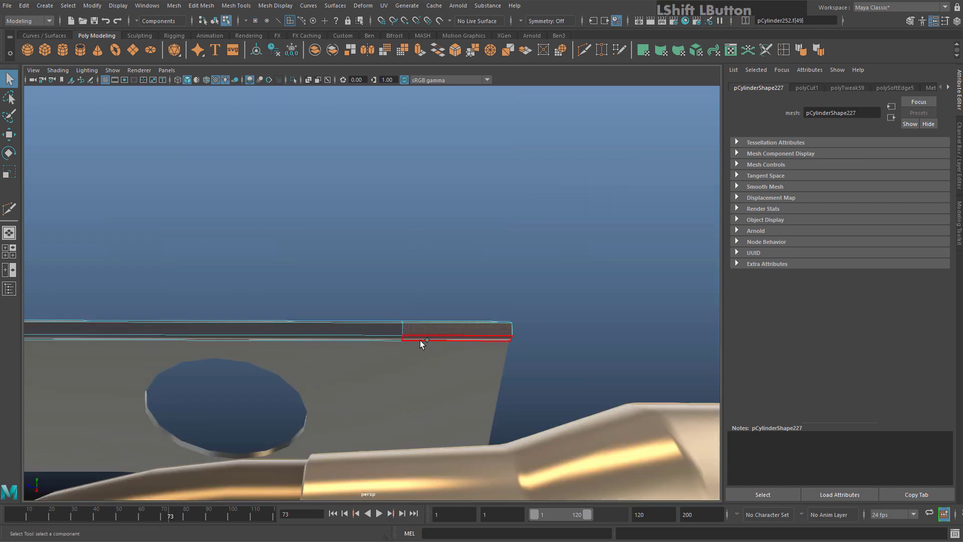
shift+click(420, 340)
alt+middle_drag(439, 335, 409, 229)
alt+drag(410, 230, 279, 184)
alt+middle_drag(279, 184, 398, 248)
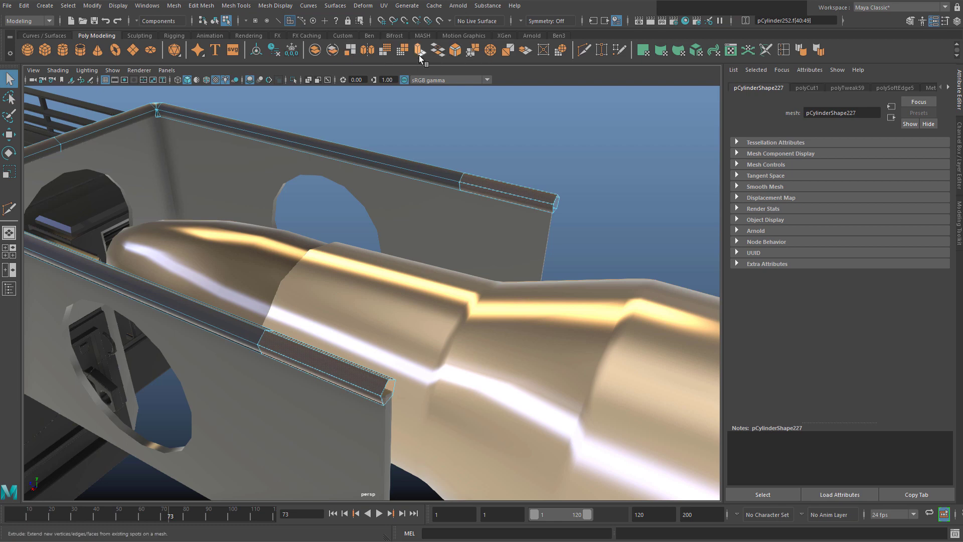
Extrude the selected end-section faces outward with a Local Translate Z of 0.264 and return to object mode
key(ctrl+e)
alt+drag(336, 394, 130, 343)
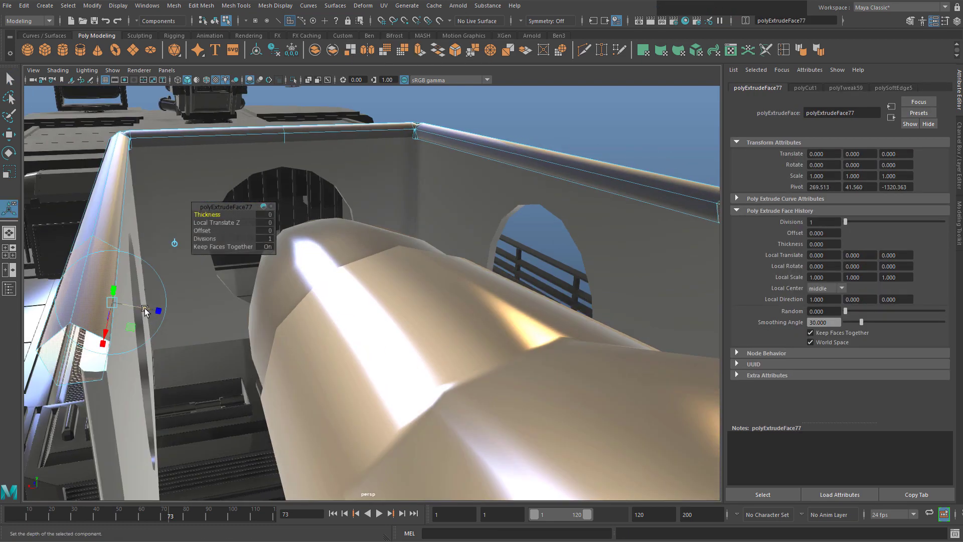
drag(145, 310, 595, 278)
alt+middle_drag(595, 278, 570, 281)
alt+drag(570, 281, 622, 280)
alt+middle_drag(622, 279, 496, 276)
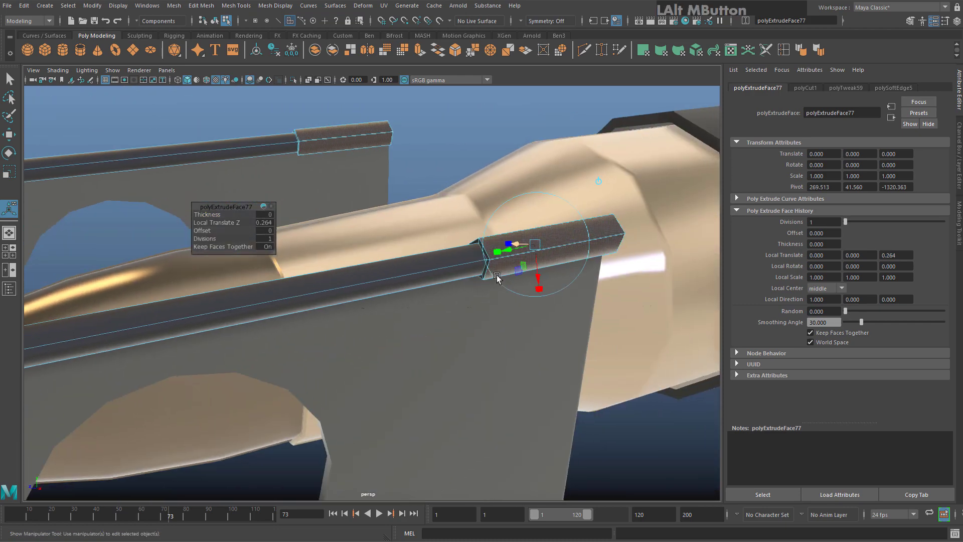
right_drag(481, 266, 501, 241)
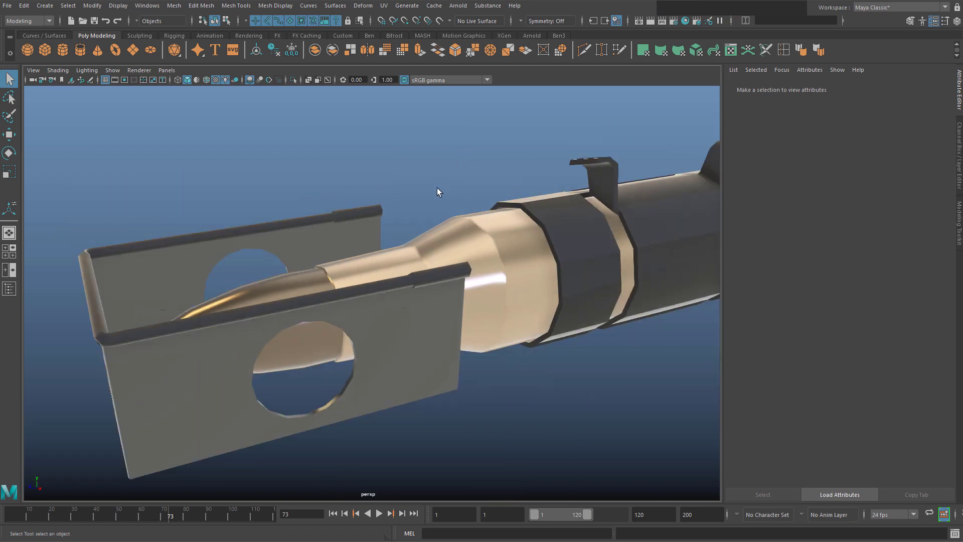
Select the finished trim bar and duplicate it
alt+drag(437, 190, 298, 247)
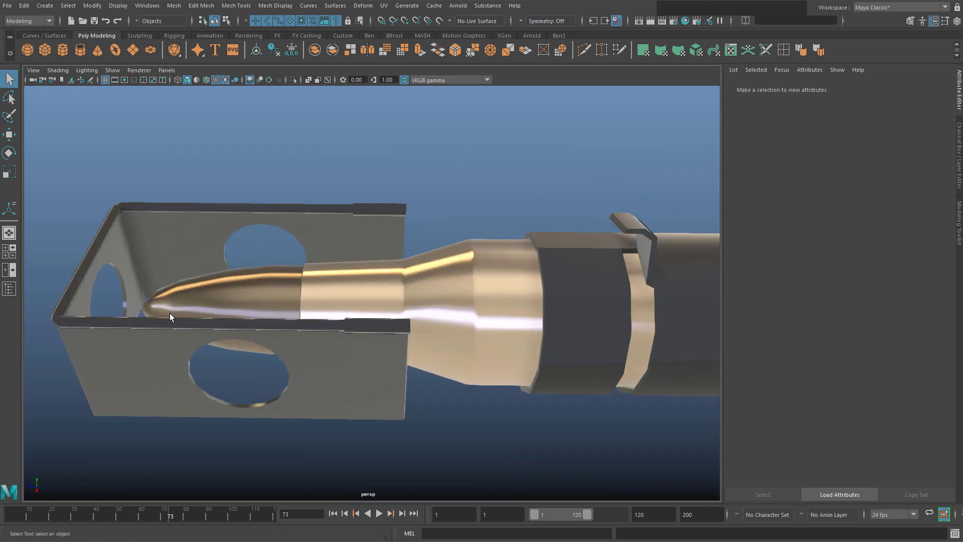
click(153, 321)
alt+drag(152, 321, 317, 289)
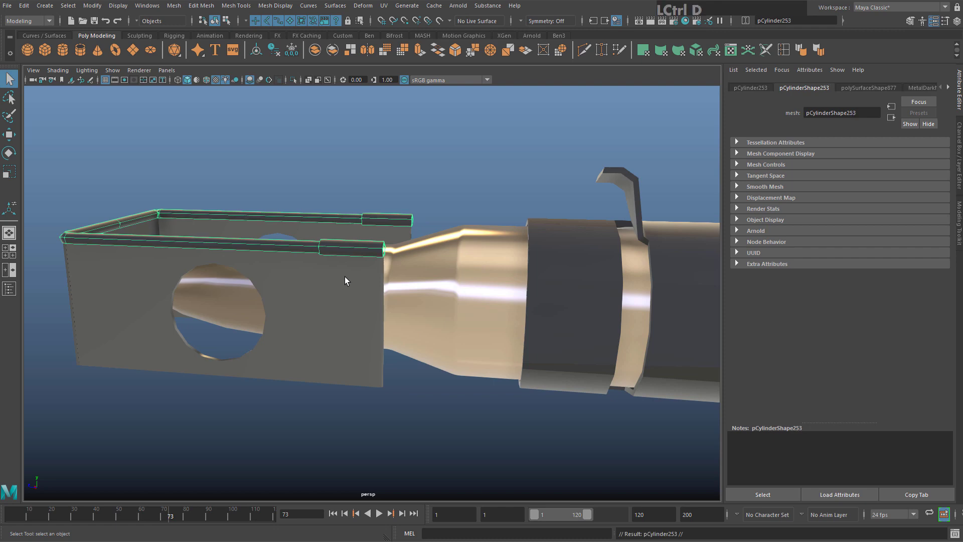
Try to lower the duplicated trim bar to the box's bottom edge and flip it by scaling
key(w)
drag(111, 187, 149, 287)
alt+drag(275, 294, 349, 264)
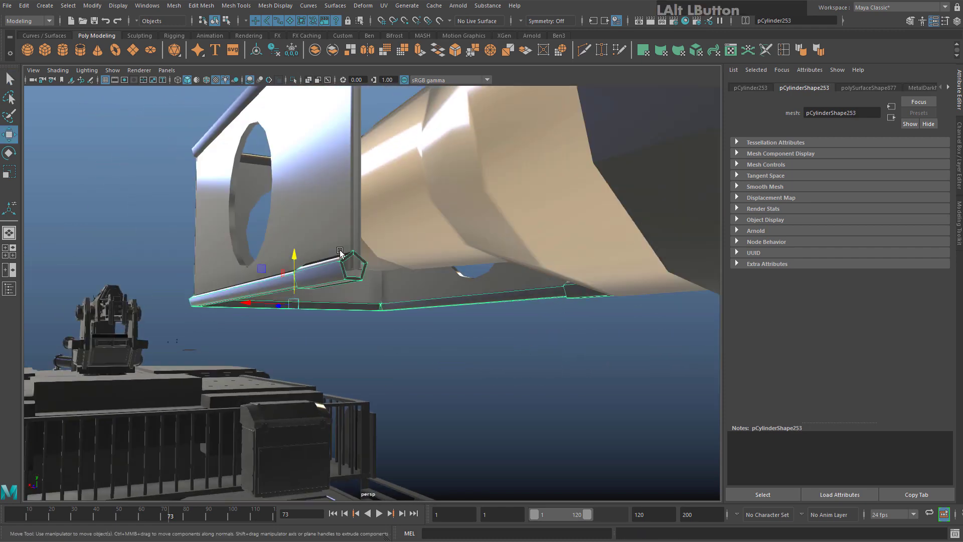
alt+middle_drag(348, 263, 395, 283)
scroll(396, 283, up, 3)
mouse_move(289, 282)
mouse_down()
mouse_move(294, 322)
mouse_move(298, 284)
mouse_up()
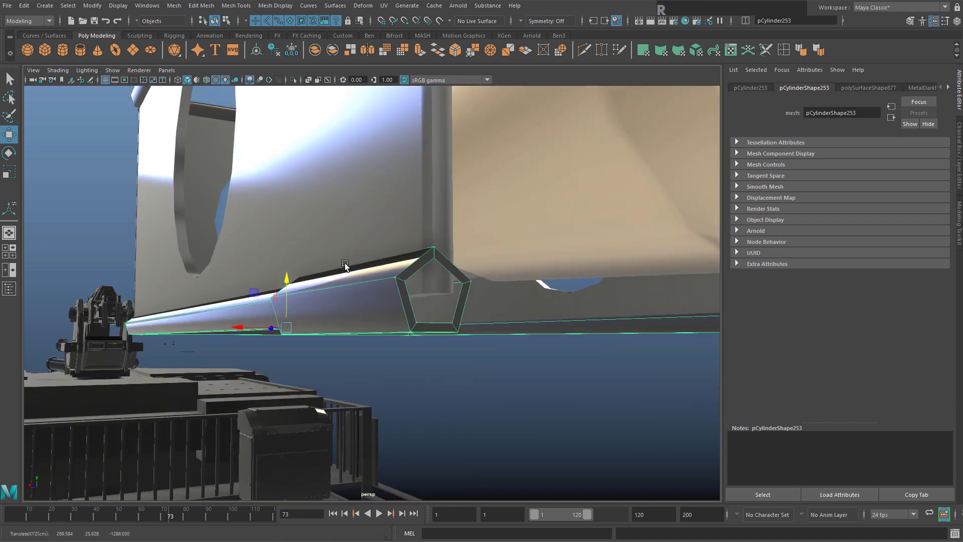
key(r)
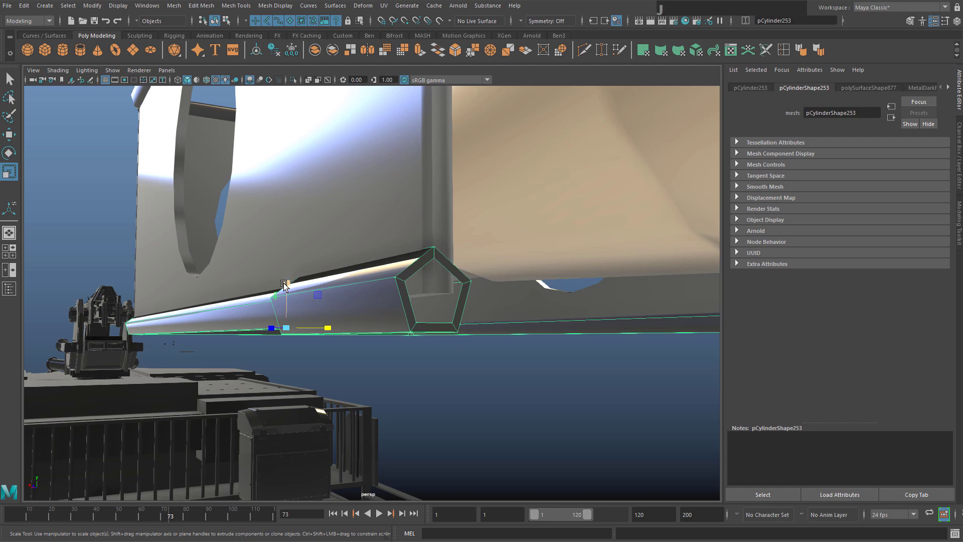
drag(284, 285, 297, 347)
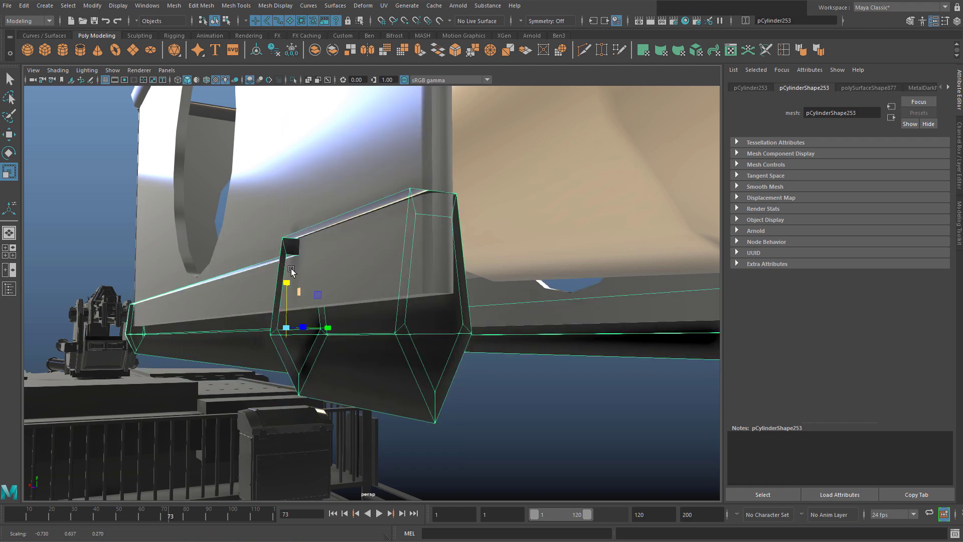
key(ctrl+z)
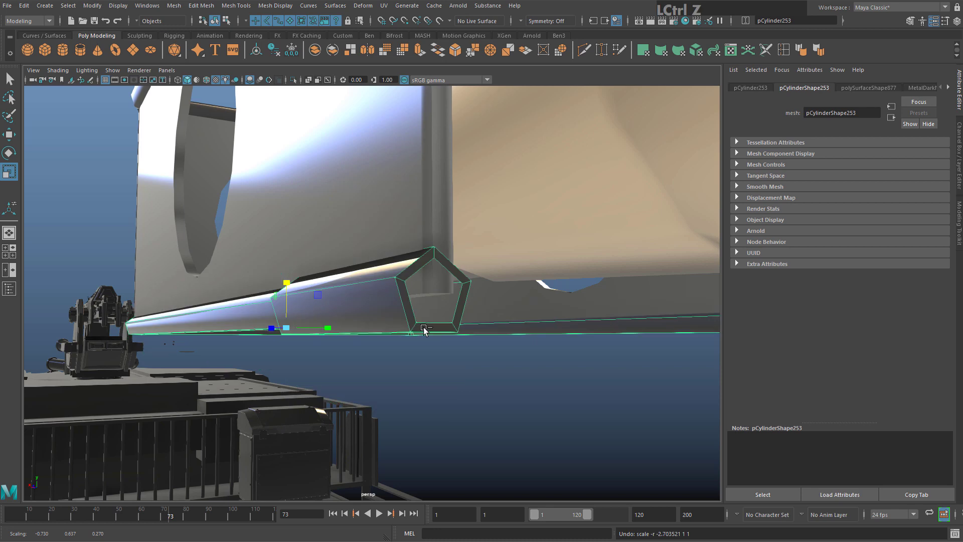
Try to flip the trim bar copy vertically by freezing its transforms, scaling it negatively and conforming its normals, and delete it
click(293, 52)
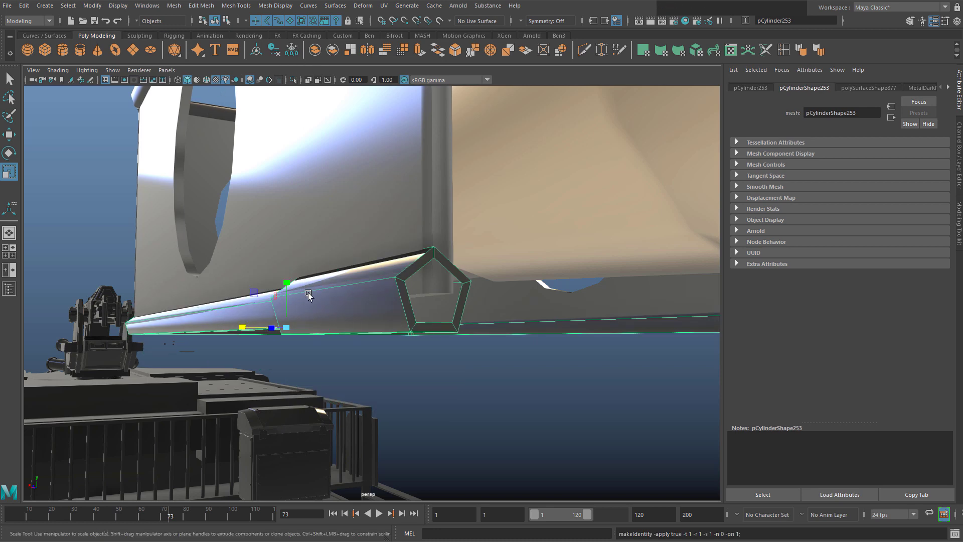
drag(287, 283, 281, 365)
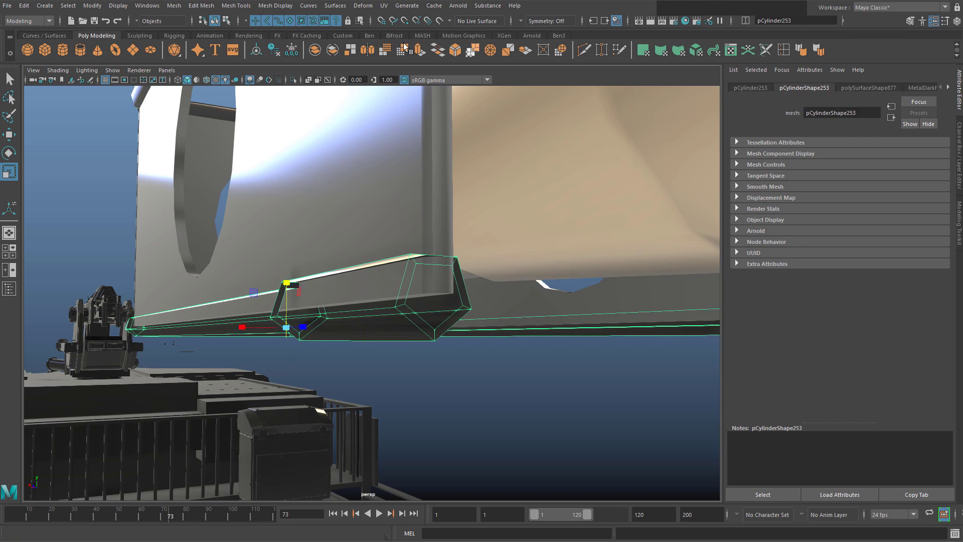
click(269, 6)
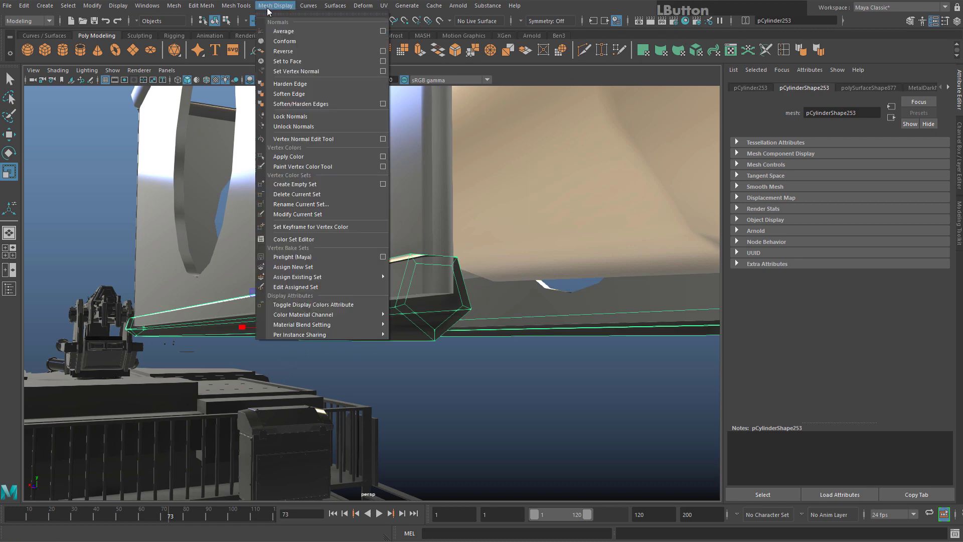
click(297, 40)
alt+drag(492, 261, 510, 309)
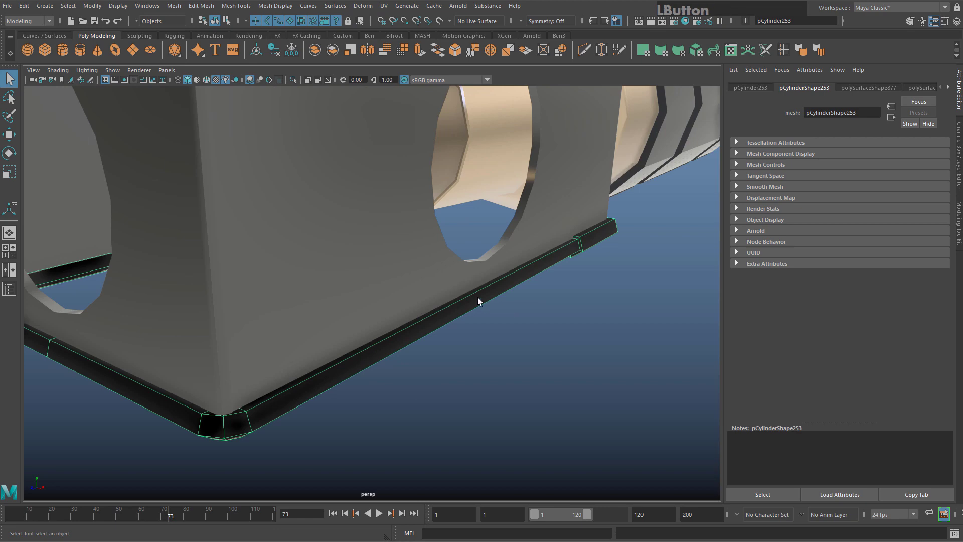
key(Delete)
Duplicate the upper trim bar, lower the copy toward the box's bottom and rotate it upside down
click(381, 134)
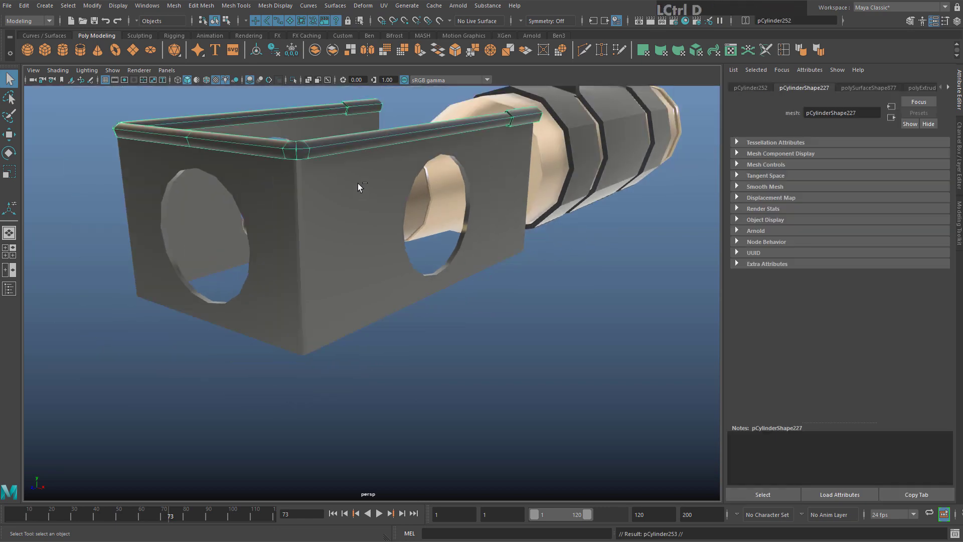
drag(193, 103, 228, 271)
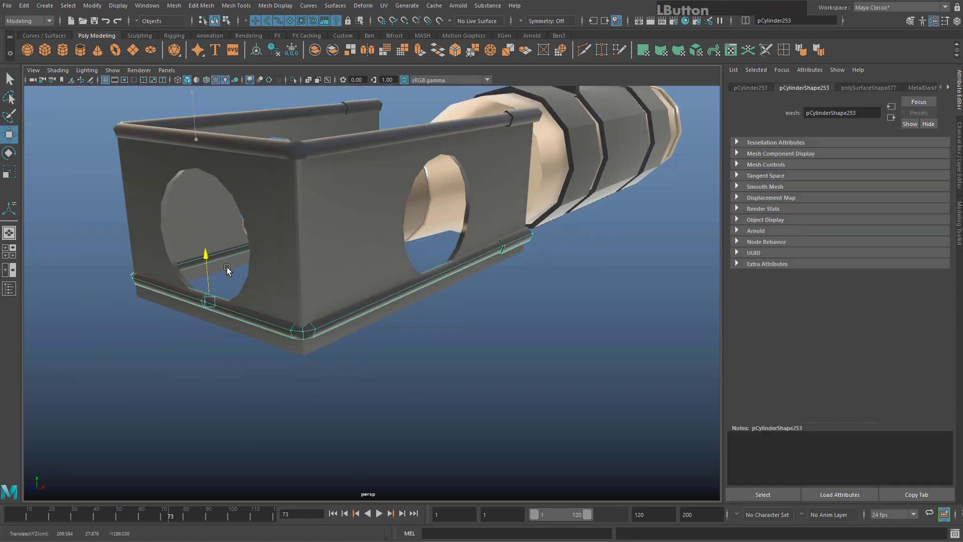
key(e)
alt+middle_drag(452, 296, 482, 307)
alt+drag(411, 301, 472, 309)
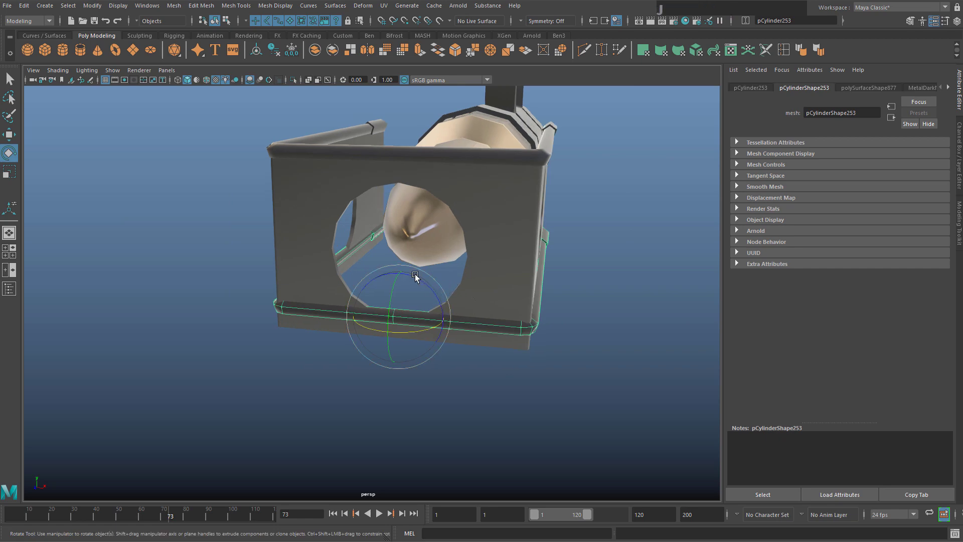
mouse_move(415, 275)
mouse_down()
mouse_move(281, 269)
mouse_move(431, 281)
mouse_up()
scroll(417, 285, up, 4)
Move the flipped trim bar copy down so it sits along the bottom edges of the box panels
key(w)
drag(264, 206, 265, 256)
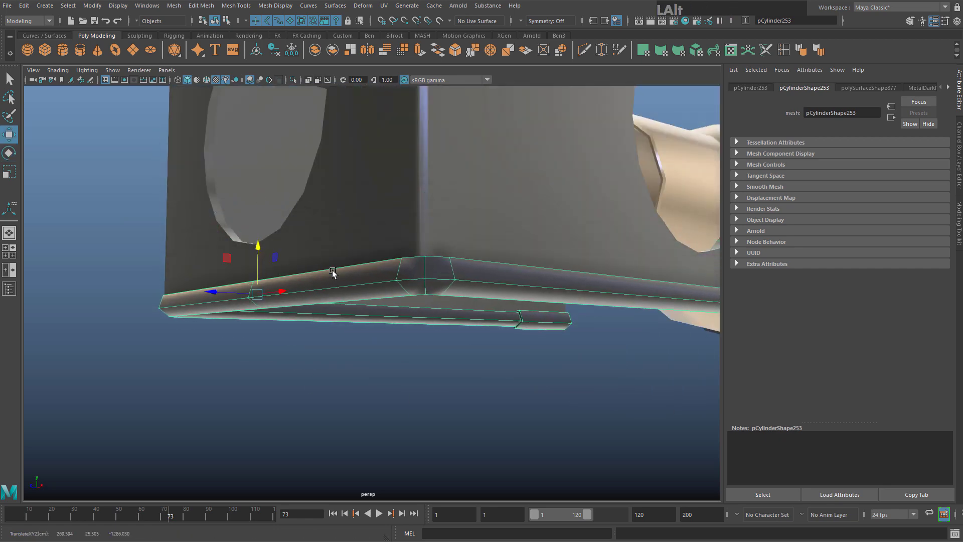
alt+drag(332, 272, 224, 269)
alt+middle_drag(224, 268, 330, 304)
drag(289, 277, 289, 281)
alt+drag(289, 281, 359, 272)
scroll(322, 288, up, 3)
alt+drag(212, 276, 149, 245)
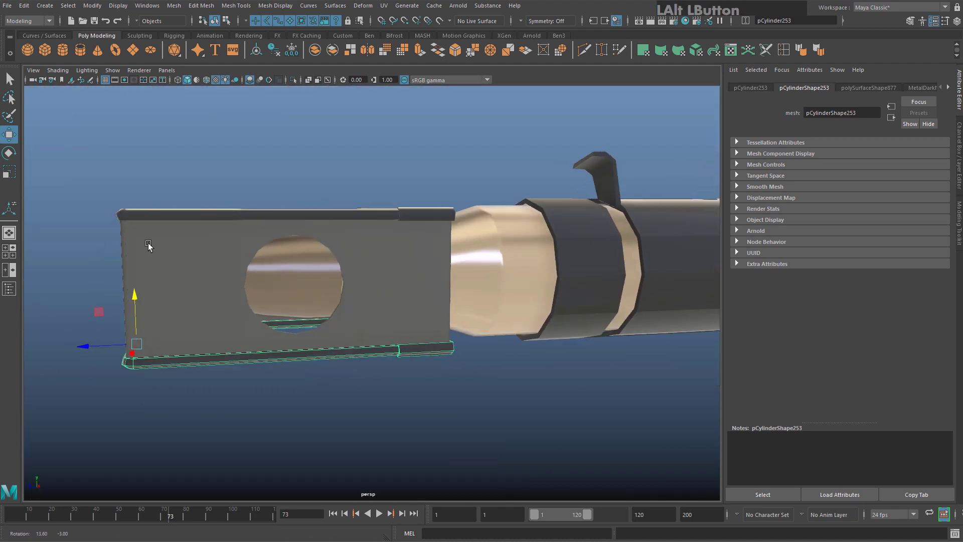
drag(151, 409, 151, 407)
Select the box panels with both trim bars and combine them into one mesh
alt+drag(161, 359, 209, 215)
alt+right_drag(315, 218, 359, 176)
alt+middle_drag(359, 175, 476, 79)
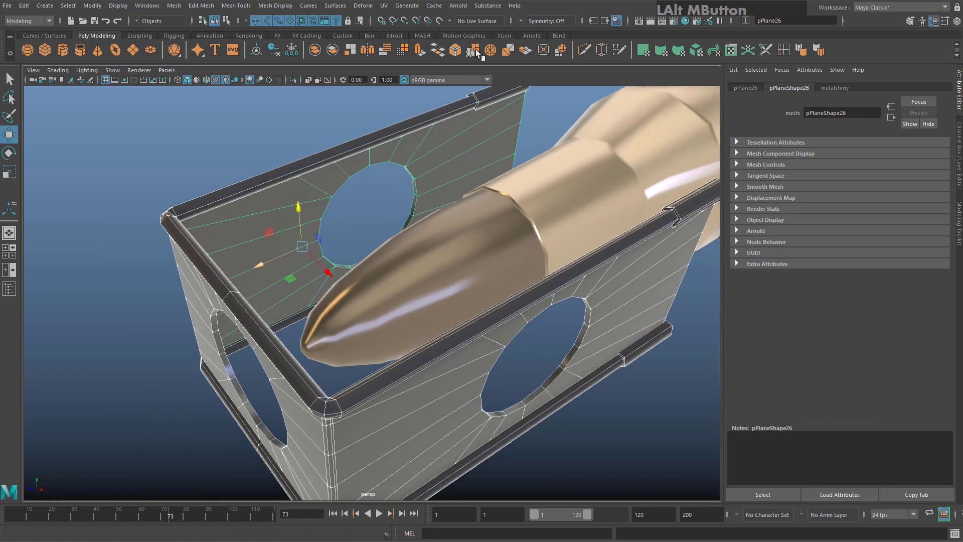
click(315, 50)
alt+drag(351, 261, 381, 271)
alt+middle_drag(382, 271, 389, 268)
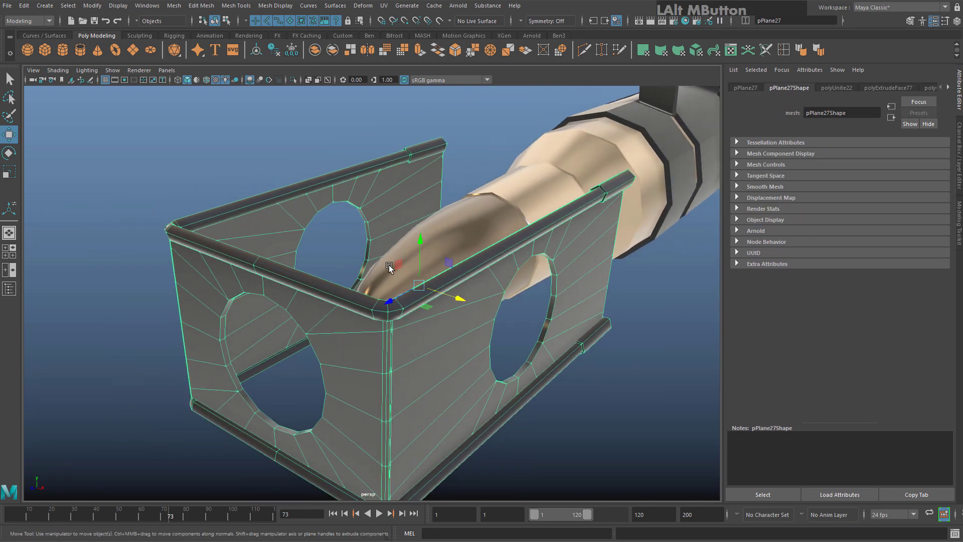
Consult the gun reference image and draw a thin upright polygon cube beside the box's end panel
drag(962, 2, 521, 2)
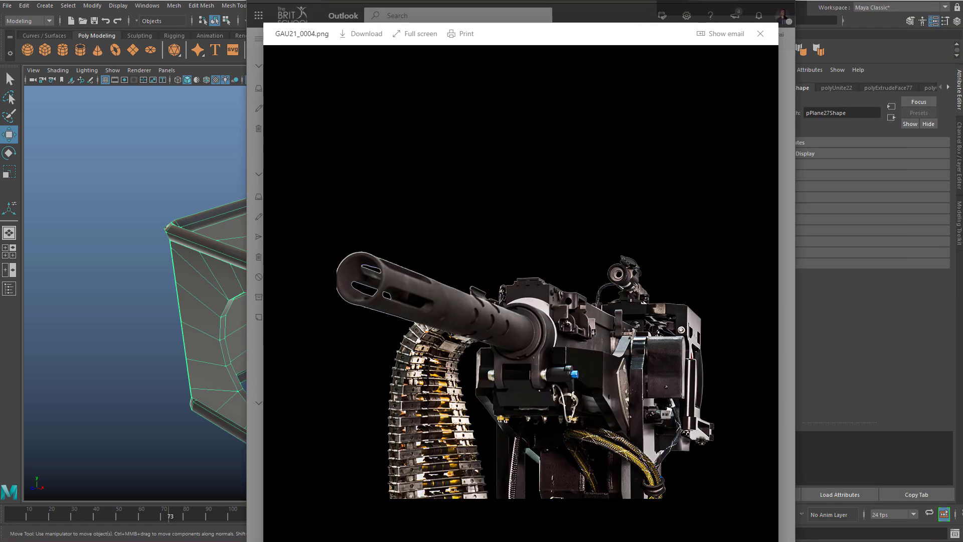
alt+middle_drag(206, 176, 209, 175)
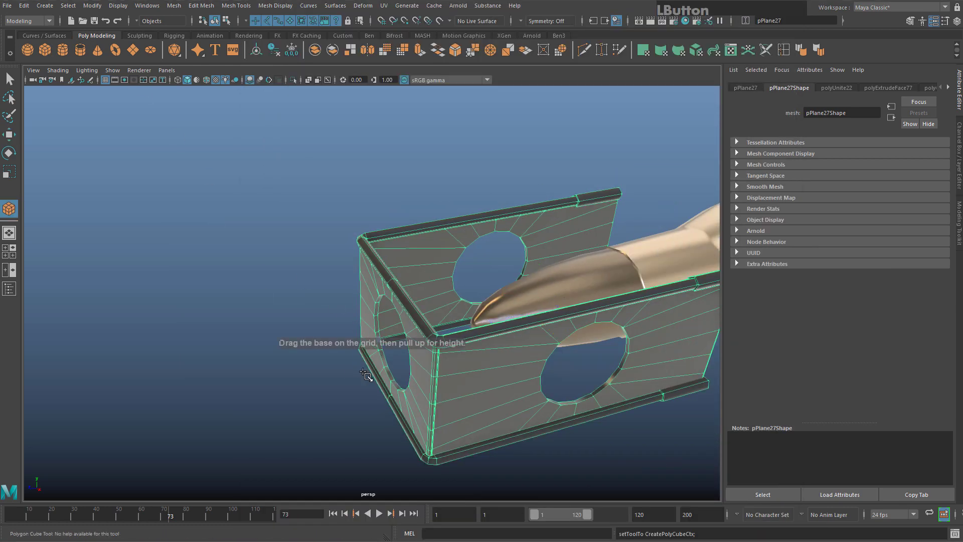
drag(350, 369, 367, 243)
key(w)
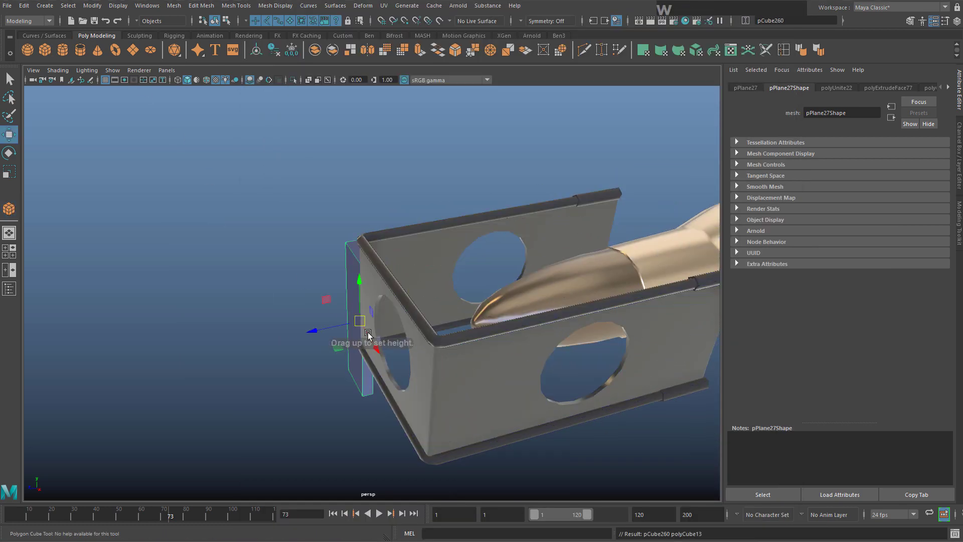
Move the thin cube onto the end panel's upper trim bar and widen it into a plate
alt+drag(368, 332, 547, 213)
drag(489, 250, 394, 354)
key(r)
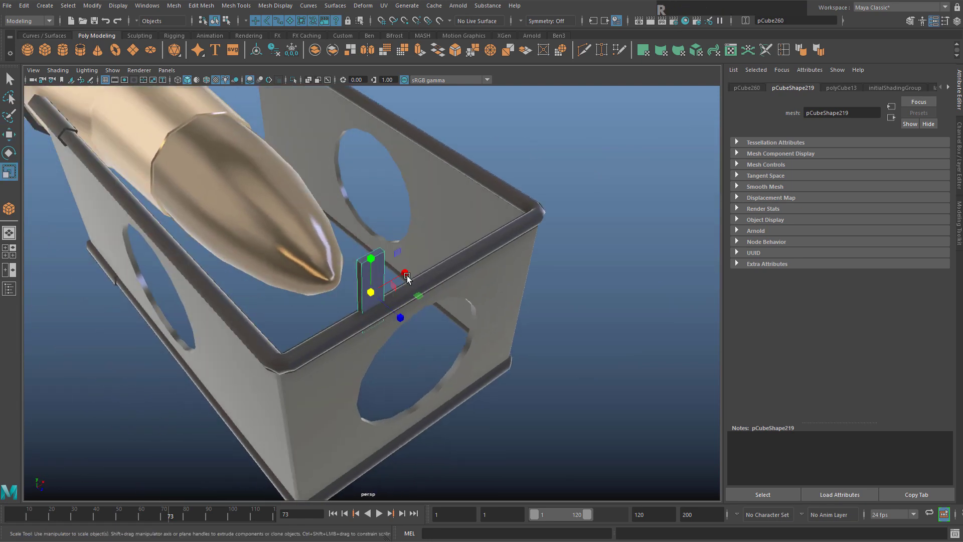
drag(407, 277, 446, 245)
key(w)
drag(371, 241, 338, 233)
Delete one face of the plate with the other objects hidden, and show the objects again
key(alt+h)
right_drag(339, 232, 403, 261)
click(303, 344)
key(Delete)
key(ctrl+shift+h)
Assign the MetalDarkMatte material to the plate
alt+drag(382, 281, 333, 335)
right_drag(353, 274, 356, 540)
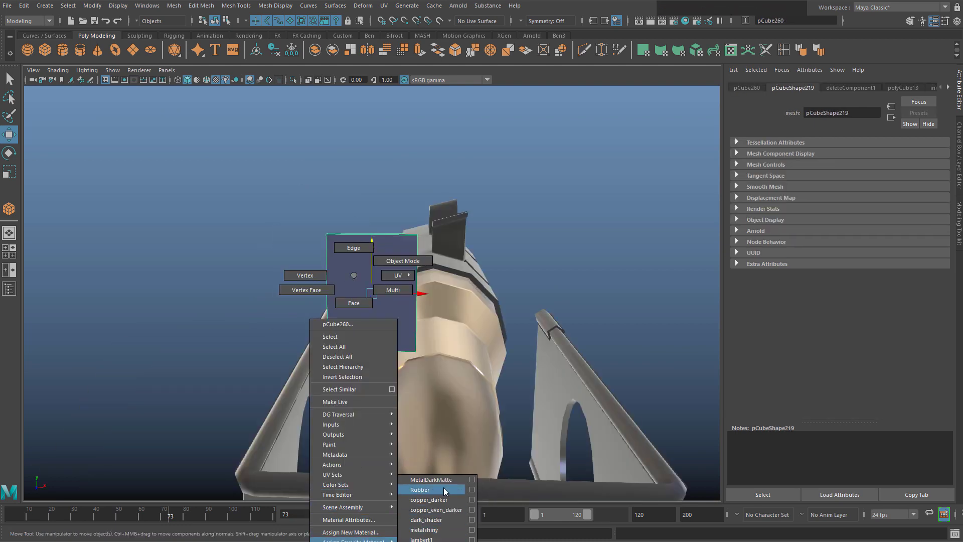
right_drag(444, 481, 444, 481)
Display wireframe on the shaded model and duplicate the plate to form a spaced pair along the end trim bar
alt+drag(411, 381, 366, 408)
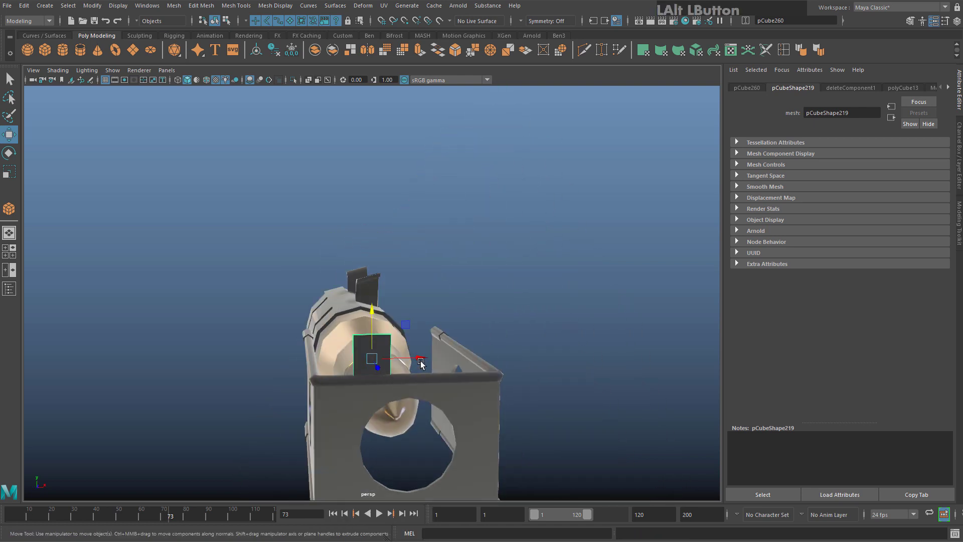
alt+drag(421, 365, 407, 362)
drag(407, 361, 410, 363)
click(206, 79)
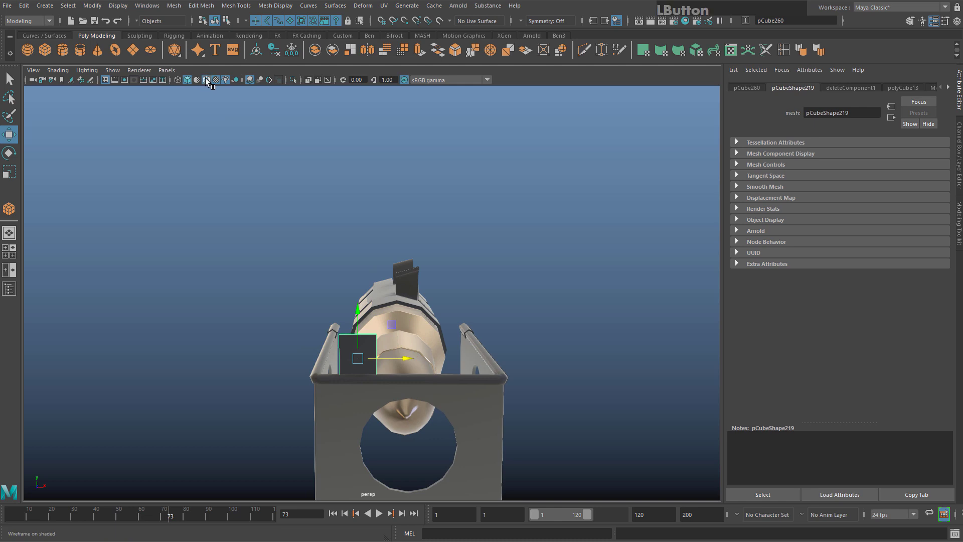
alt+middle_drag(391, 357, 386, 276)
scroll(387, 276, up, 5)
mouse_move(386, 262)
mouse_down()
mouse_move(584, 271)
mouse_move(563, 282)
mouse_move(400, 255)
mouse_move(413, 255)
mouse_up()
key(ctrl+d)
Select both plates and adjust their height above the end trim bar
shift+click(350, 236)
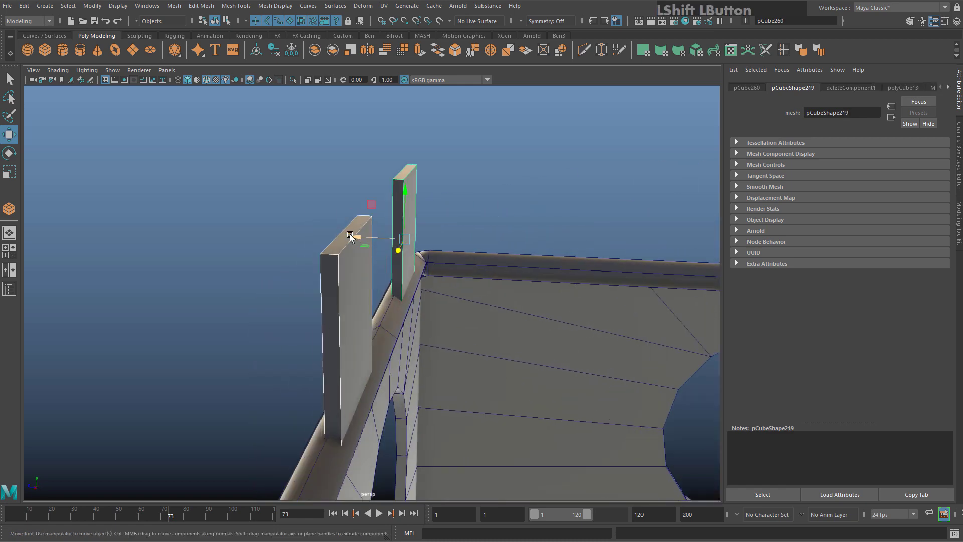
alt+drag(350, 236, 378, 234)
mouse_move(442, 203)
mouse_down()
mouse_move(434, 166)
mouse_move(437, 188)
mouse_up()
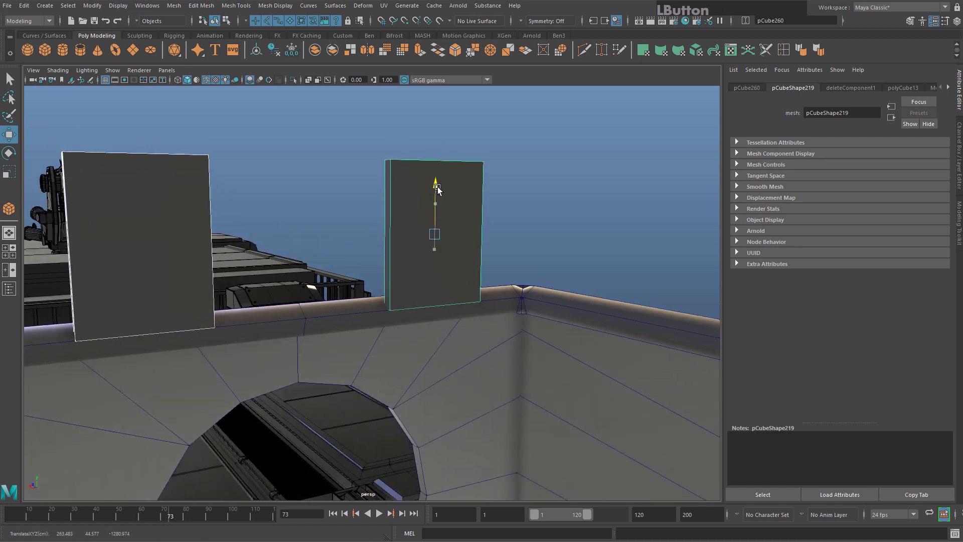
alt+drag(376, 214, 444, 260)
Tilt the two end plates slightly inward and move them to sit against the end trim bar
click(455, 252)
key(e)
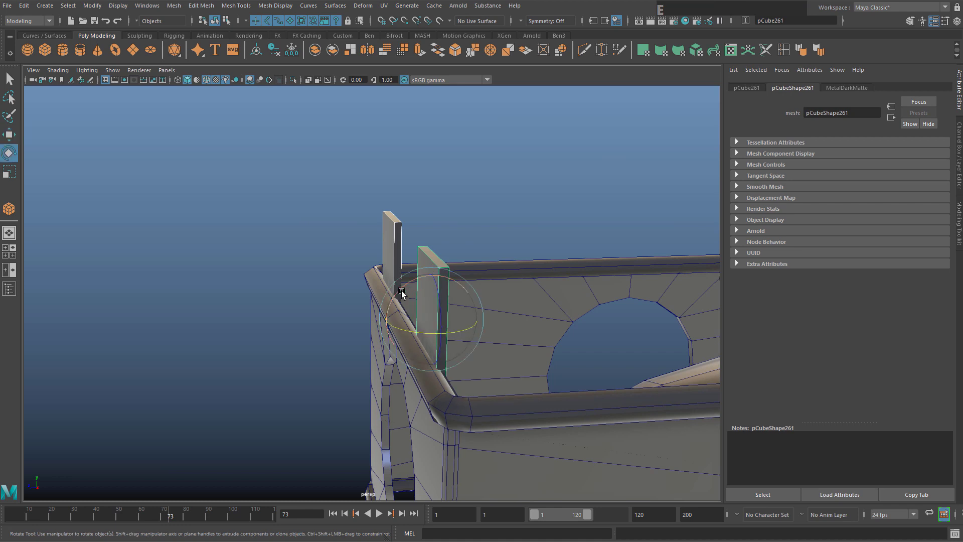
click(398, 290)
drag(398, 290, 370, 280)
key(w)
key(e)
key(w)
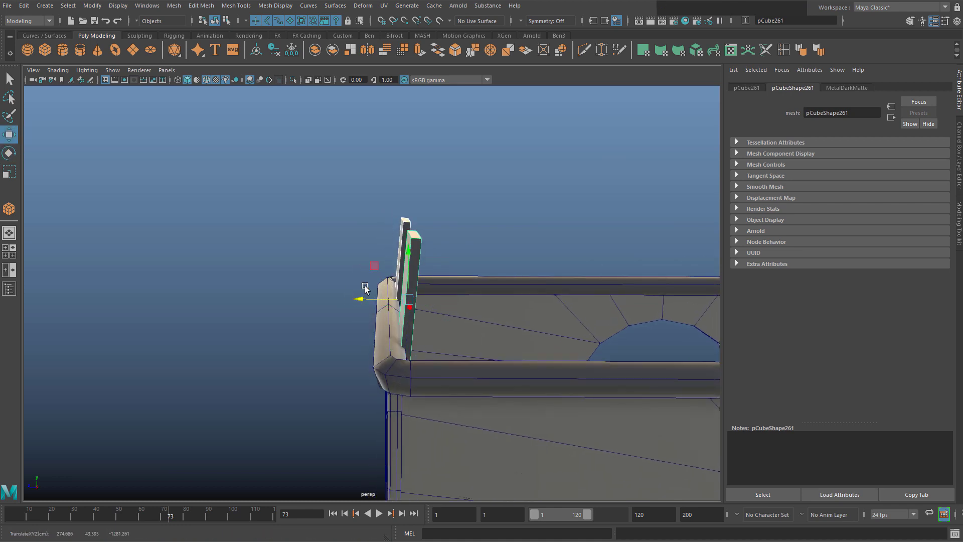
Extrude the top faces of both end plates to add an angled upper segment, and return to object mode
alt+shift+drag(396, 239, 339, 90)
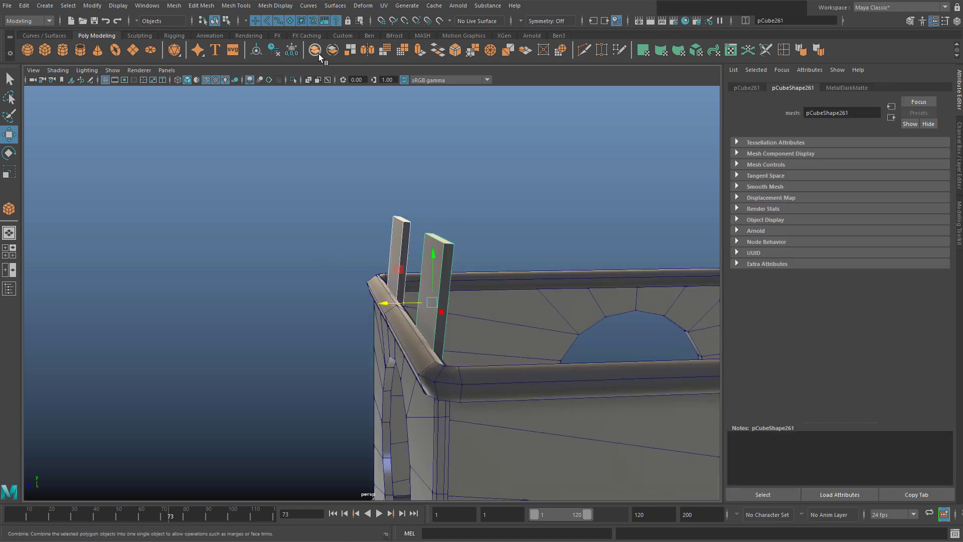
right_drag(402, 232, 402, 266)
click(401, 220)
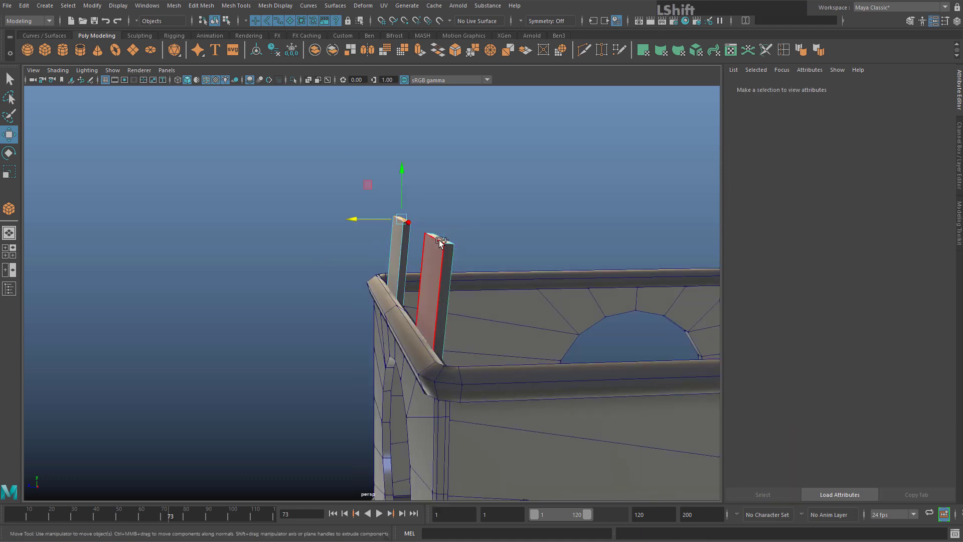
shift+click(441, 237)
shift+drag(419, 181, 357, 344)
key(F8)
Duplicate and rotate the plate pair to place two matching plates along each of the box's long sides
key(e)
key(w)
drag(276, 311, 222, 249)
key(ctrl+d)
key(e)
key(w)
click(350, 262)
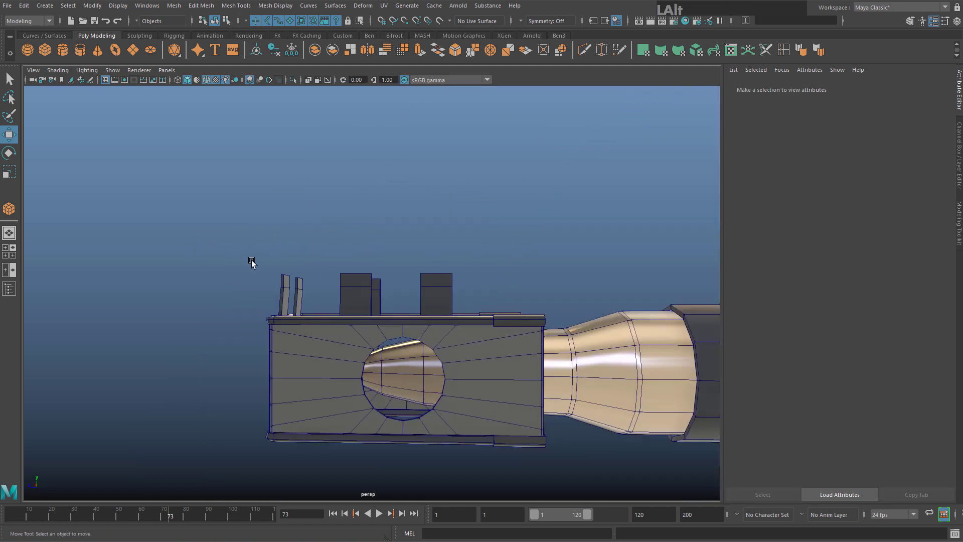
Select the box together with all its upright plates and combine them into one mesh
drag(514, 321, 509, 325)
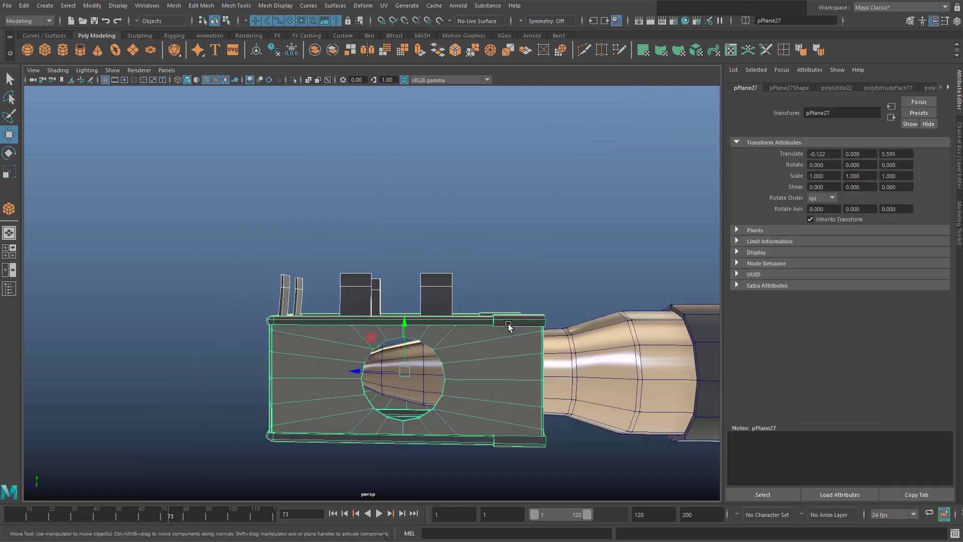
alt+drag(415, 301, 471, 331)
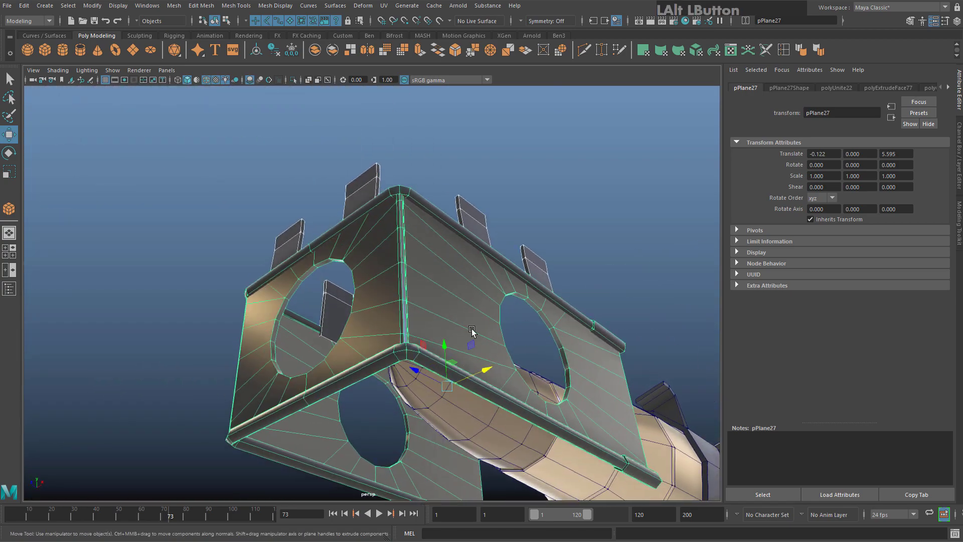
alt+drag(416, 317, 345, 60)
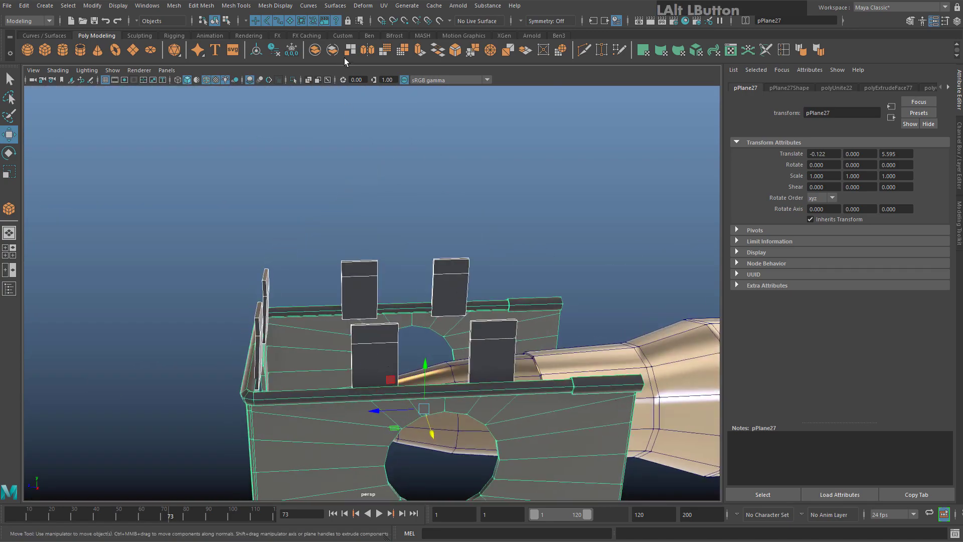
click(315, 56)
scroll(389, 224, down, 7)
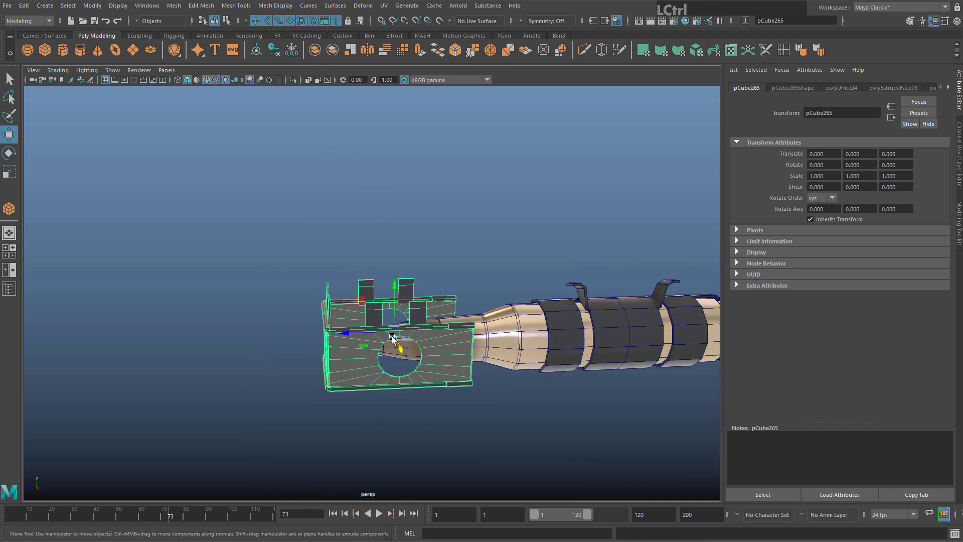
Duplicate the combined box, rotate the copy 180 degrees about Y, and position it against the original's open end at X -0.120, Z -38.113
key(ctrl+d)
drag(348, 337, 753, 326)
alt+middle_drag(455, 282, 200, 294)
key(e)
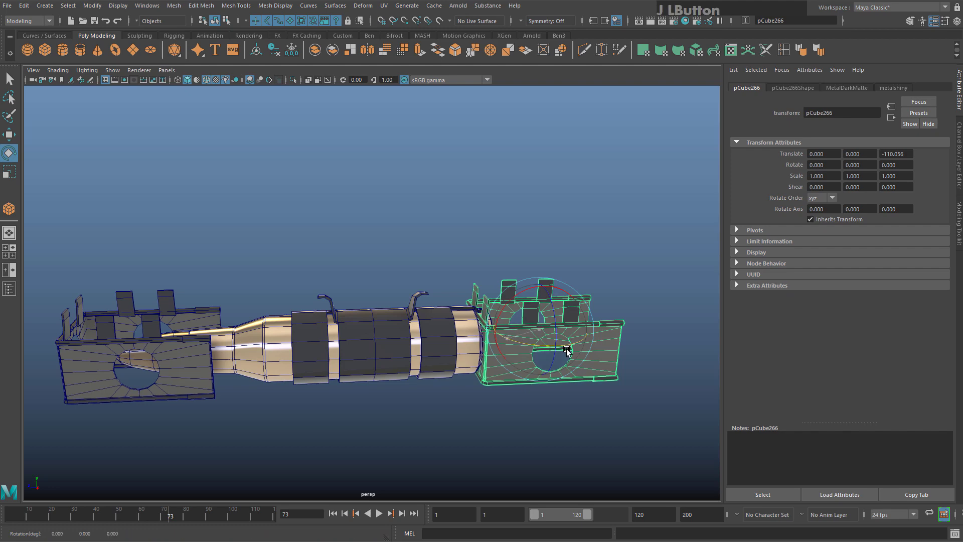
drag(567, 350, 657, 346)
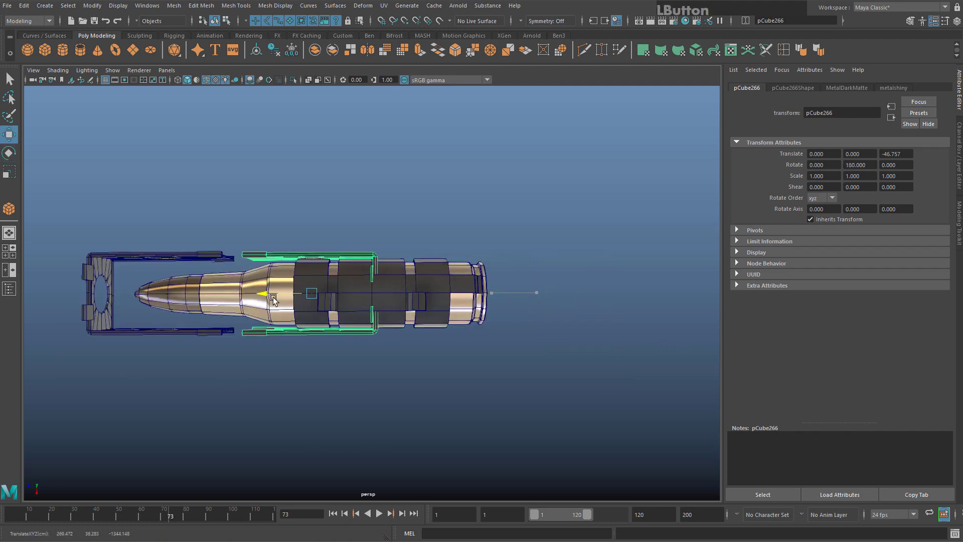
drag(281, 297, 257, 297)
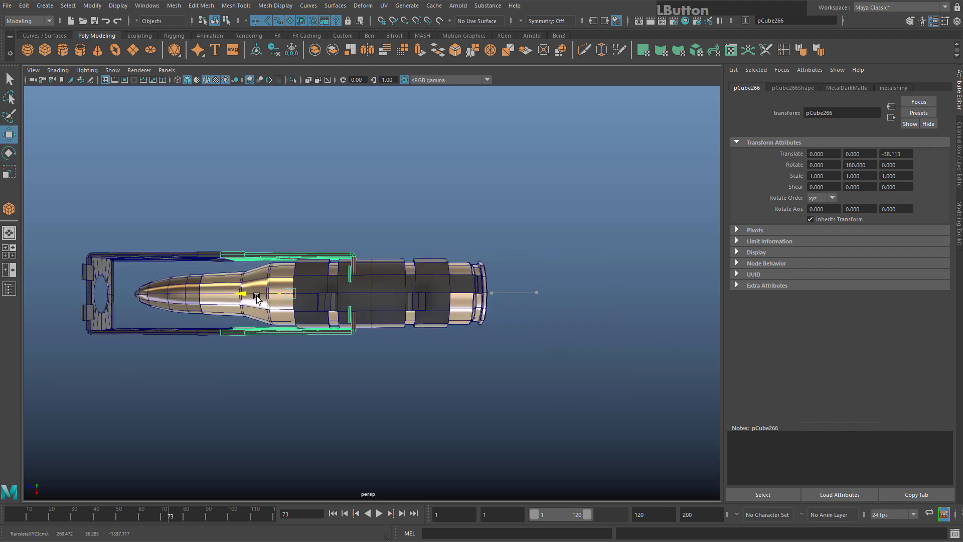
scroll(301, 297, up, 8)
alt+middle_drag(330, 296, 547, 294)
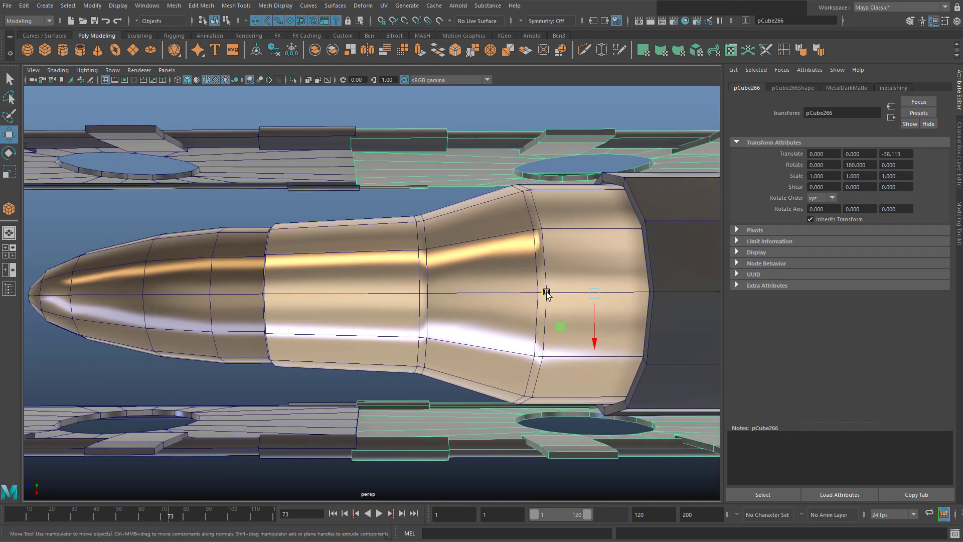
drag(594, 332, 596, 331)
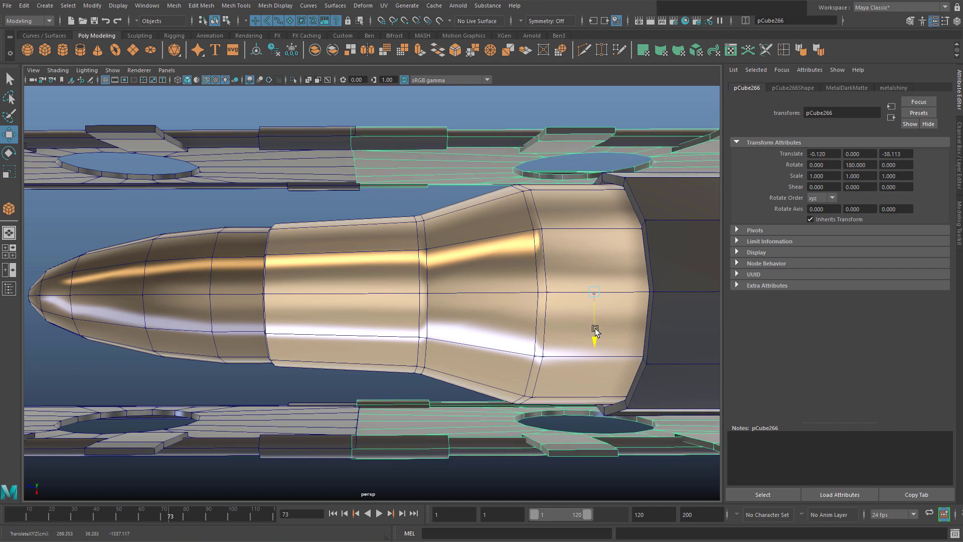
Select the trim bar faces on both sides of the duplicated box and shift them sideways to line up with the original's bars
alt+middle_drag(421, 296, 525, 241)
right_drag(527, 246, 526, 271)
scroll(525, 268, up, 2)
alt+middle_drag(524, 269, 474, 301)
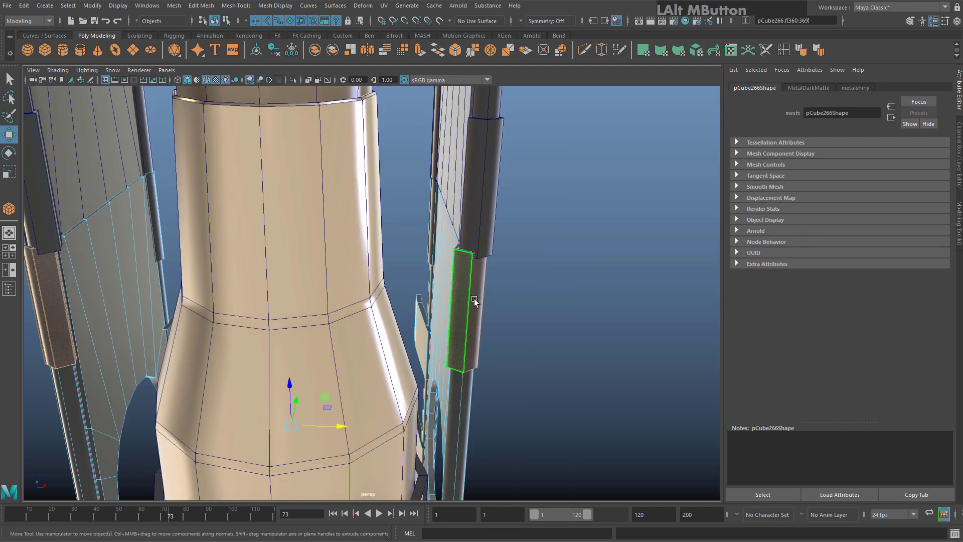
double_click(477, 338)
alt+middle_drag(216, 297, 326, 292)
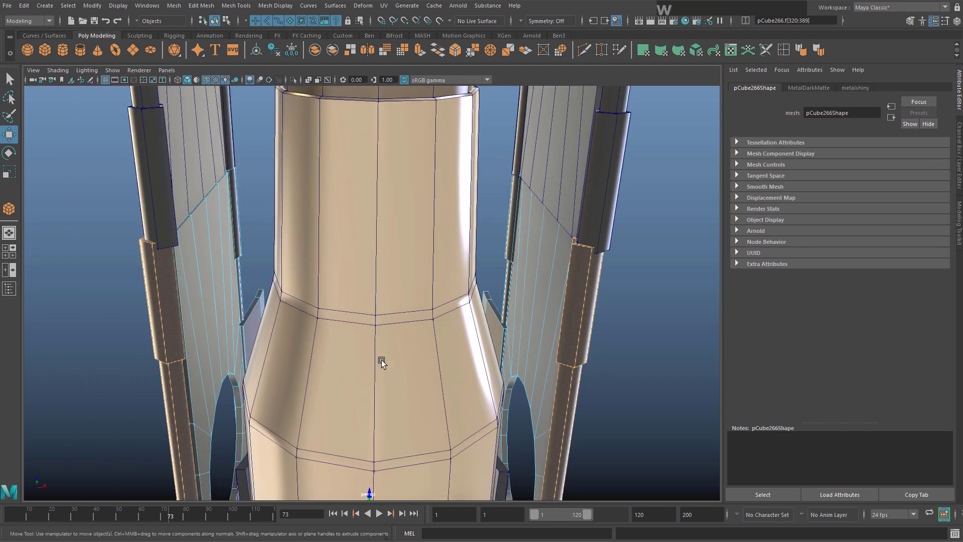
alt+middle_drag(382, 363, 411, 323)
drag(361, 401, 411, 405)
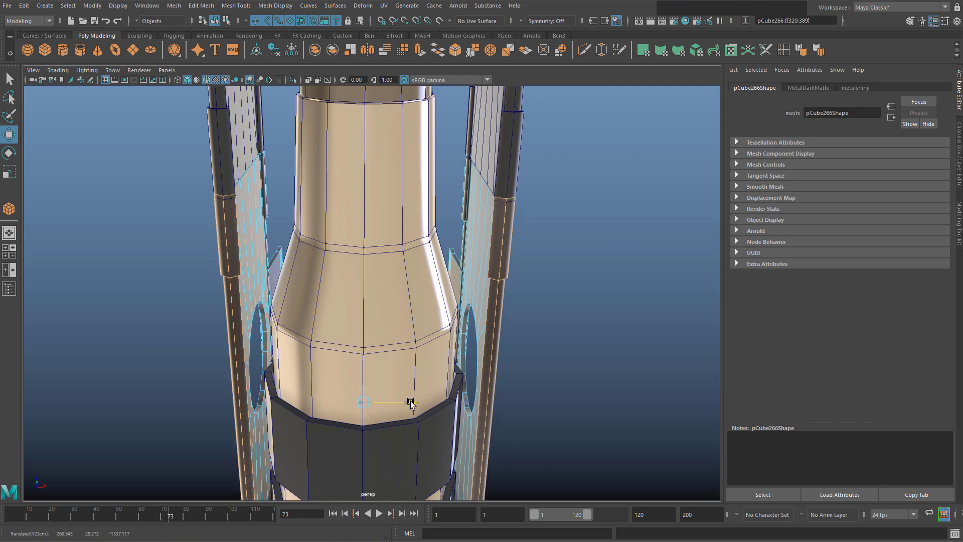
Return to object mode and slide the duplicated box lengthwise to the round's rear end, at Z -96.943
alt+drag(442, 348, 402, 273)
right_drag(401, 273, 444, 248)
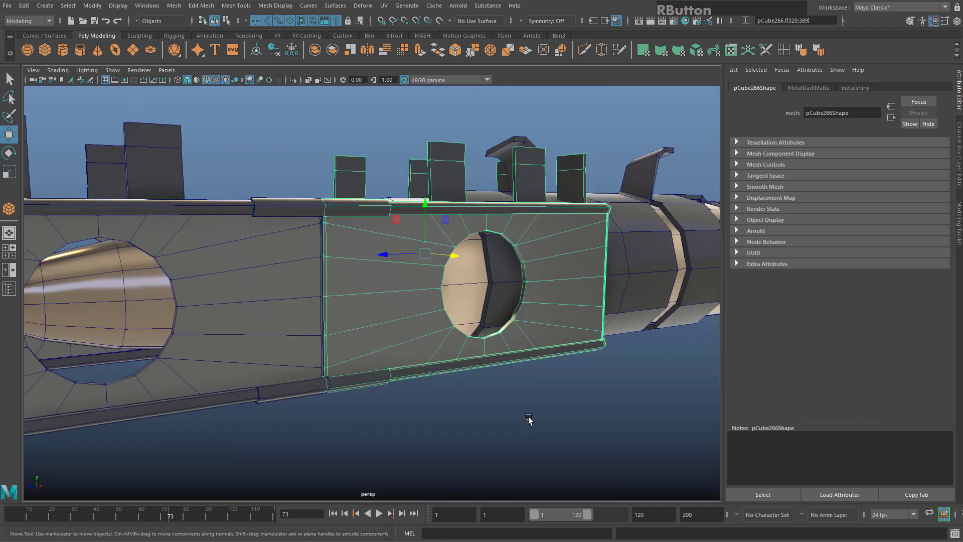
alt+drag(527, 420, 408, 279)
click(473, 316)
click(409, 280)
Select the open border edges at the duplicated box's trim bar ends and extrude them lengthwise to reach the original box
right_drag(409, 280, 426, 280)
alt+right_drag(427, 281, 547, 261)
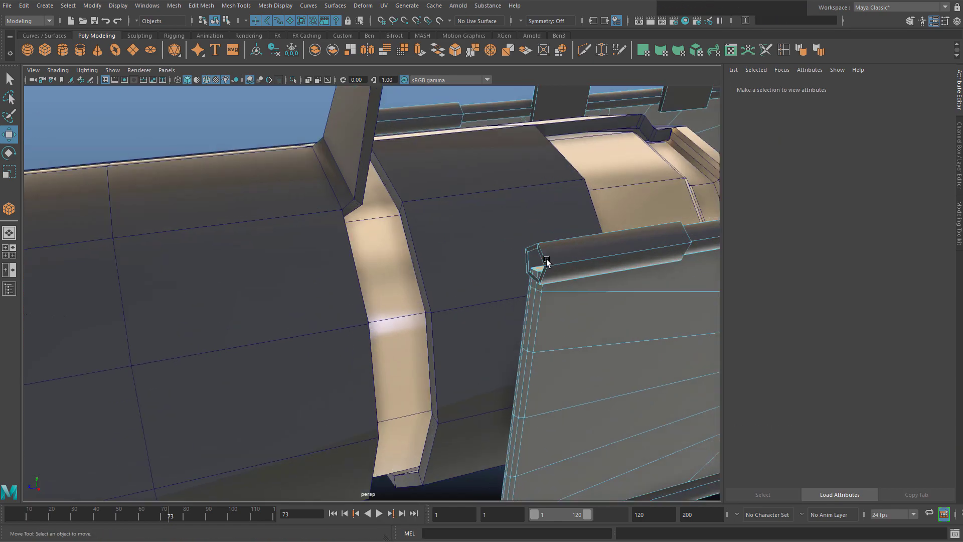
double_click(541, 257)
alt+middle_drag(511, 366, 461, 325)
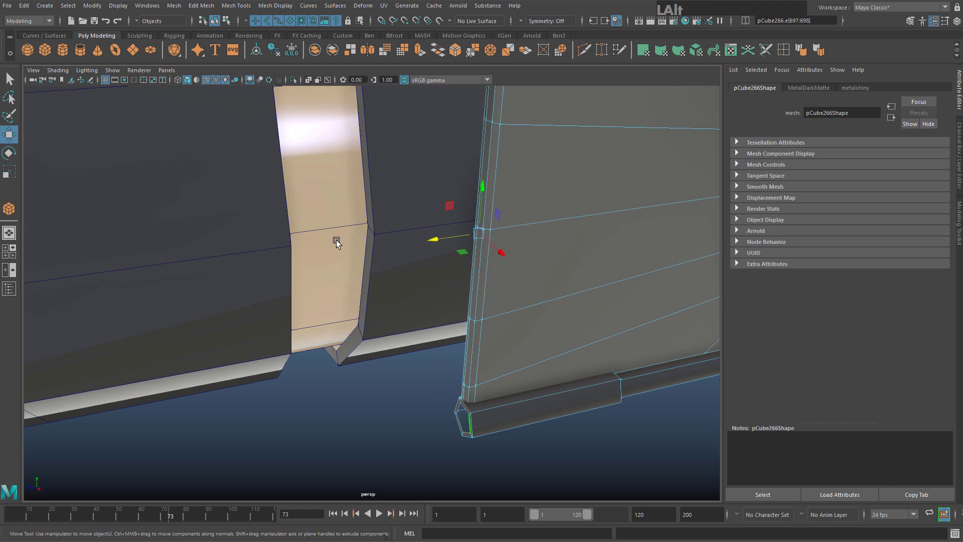
alt+drag(336, 243, 239, 317)
alt+middle_drag(239, 316, 423, 260)
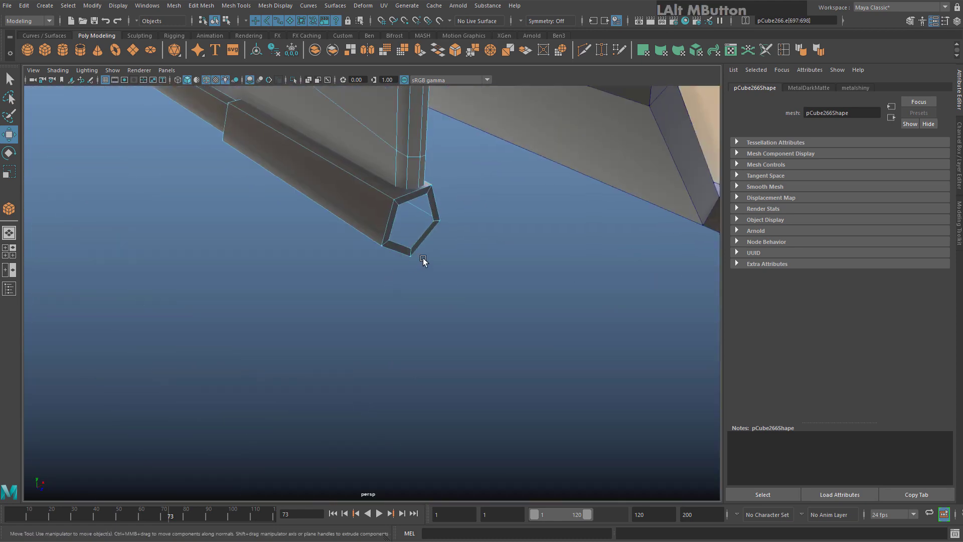
scroll(423, 261, up, 3)
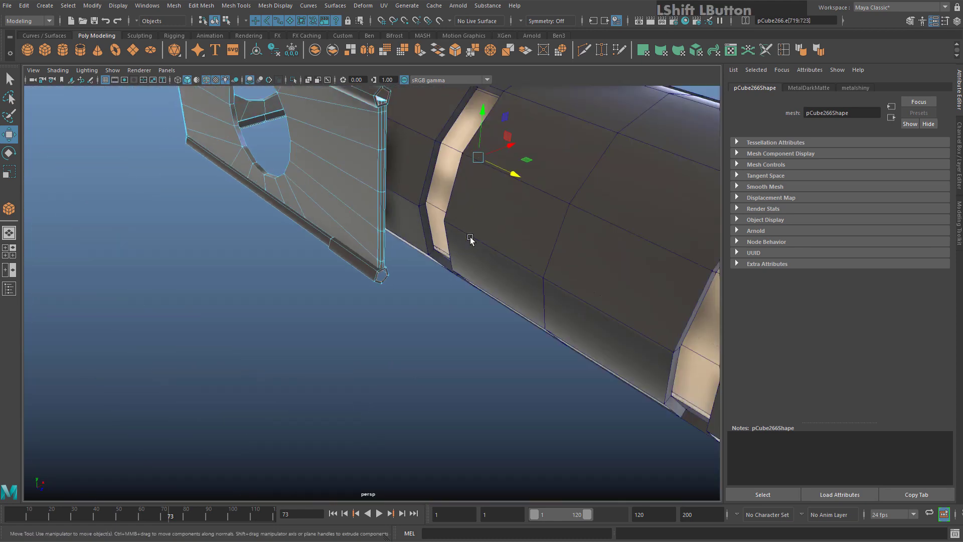
alt+drag(469, 236, 91, 377)
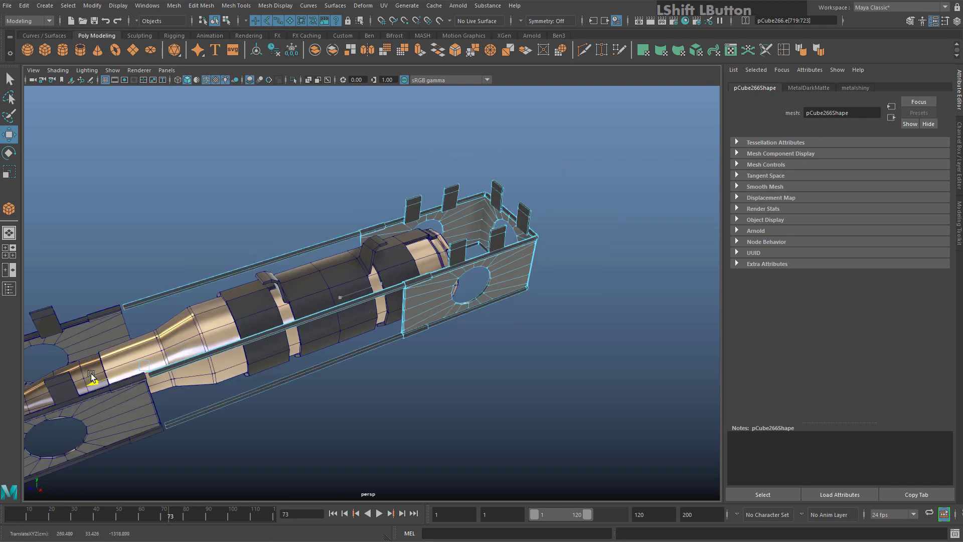
Select the extruded long bars' edges, harden them based on face angle, and return to object mode
alt+middle_drag(122, 357, 211, 301)
alt+drag(211, 301, 296, 221)
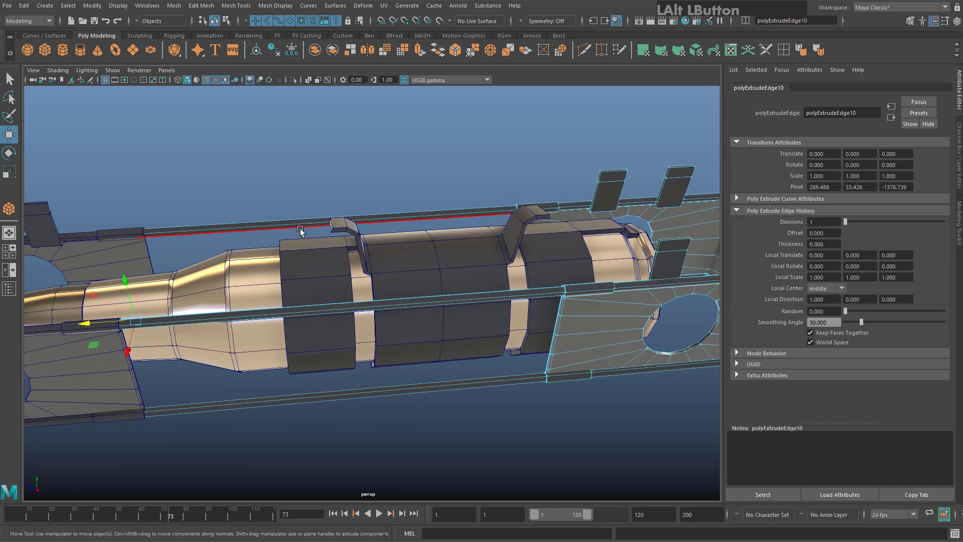
right_drag(296, 220, 307, 186)
drag(307, 186, 287, 507)
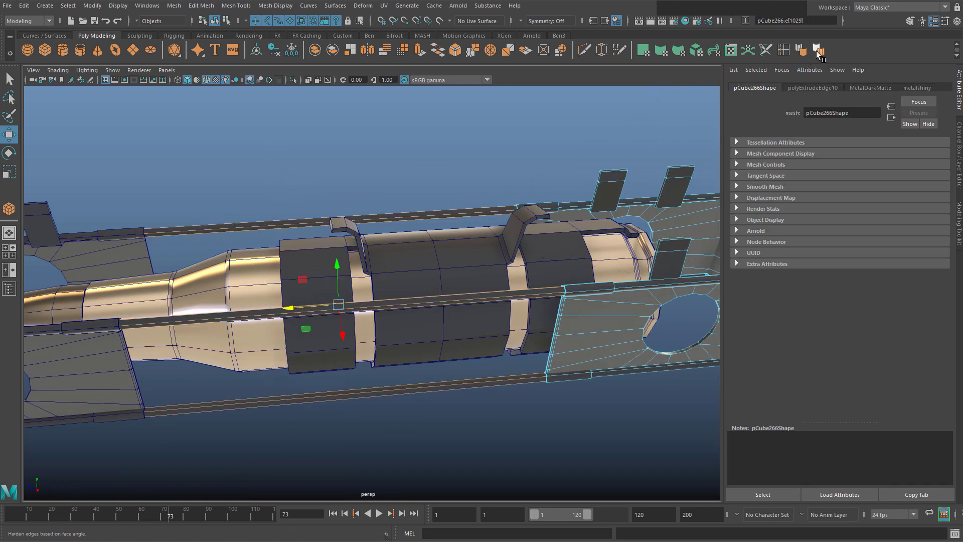
click(801, 50)
right_drag(566, 289, 602, 262)
click(454, 155)
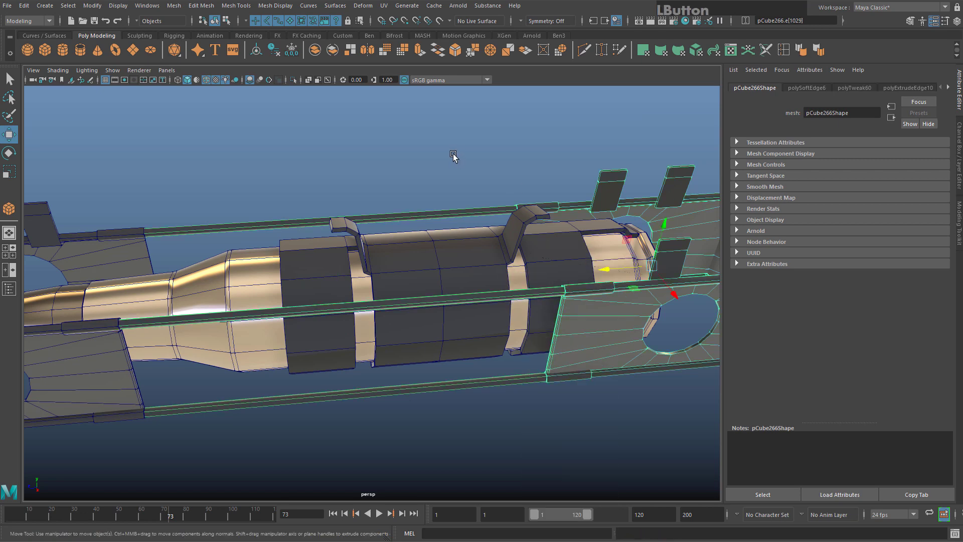
Turn off the wireframe overlay on the shaded model and review the complete frame around the round
click(205, 80)
alt+right_drag(299, 236, 300, 206)
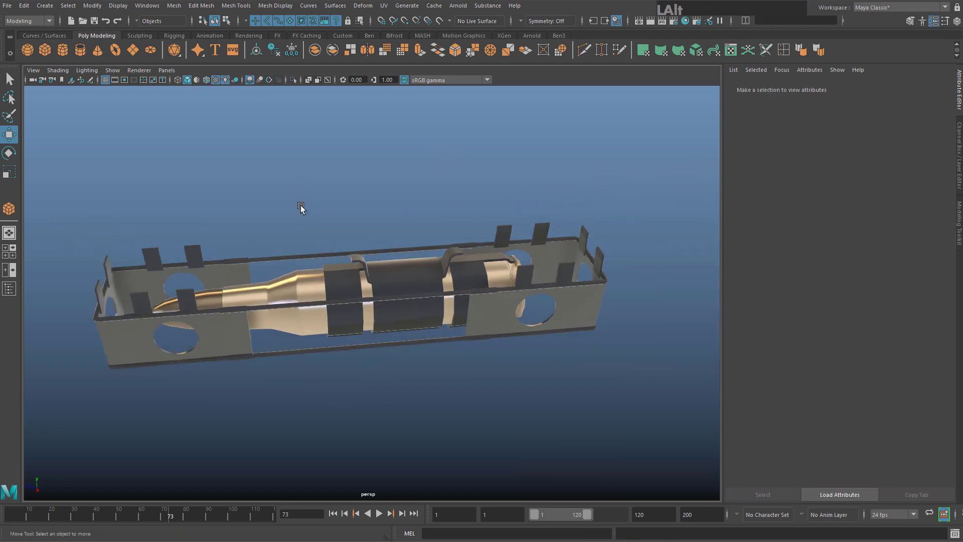
mouse_move(300, 206)
alt+mouse_down()
mouse_move(198, 172)
mouse_move(336, 187)
alt+mouse_up()
alt+drag(391, 184, 266, 206)
Undo the last selection change, then select both boxes together with the enclosed round and combine them into one mesh
drag(615, 336, 613, 336)
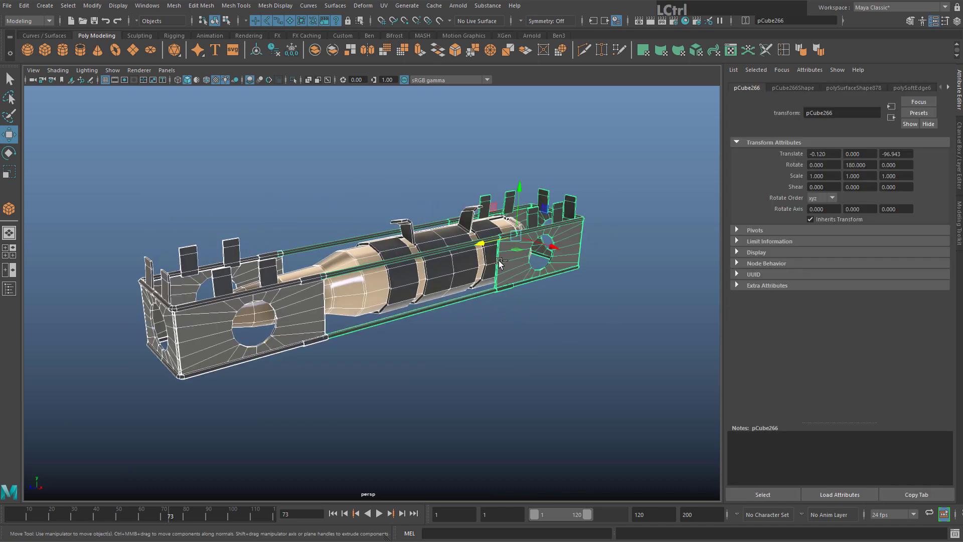
key(ctrl+z)
shift+drag(314, 301, 370, 196)
drag(121, 143, 623, 417)
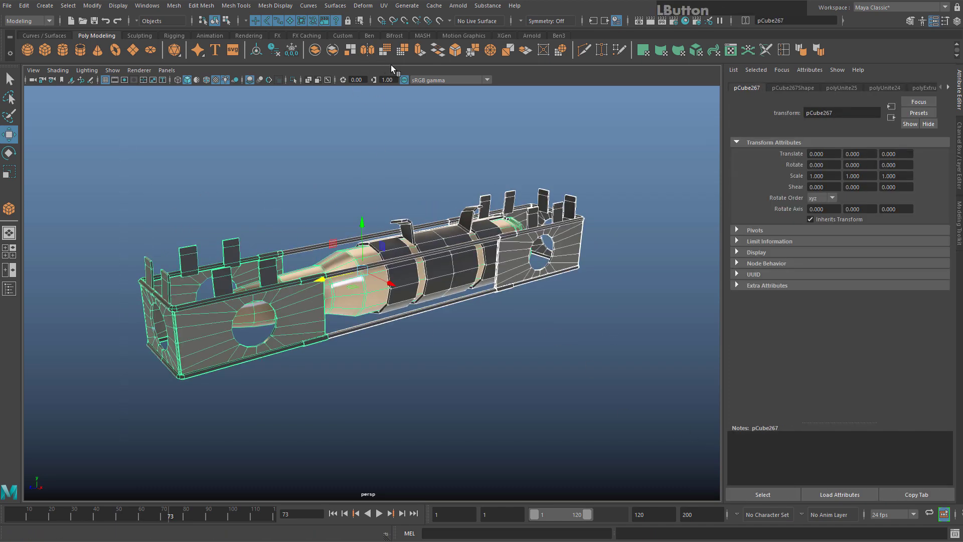
click(315, 50)
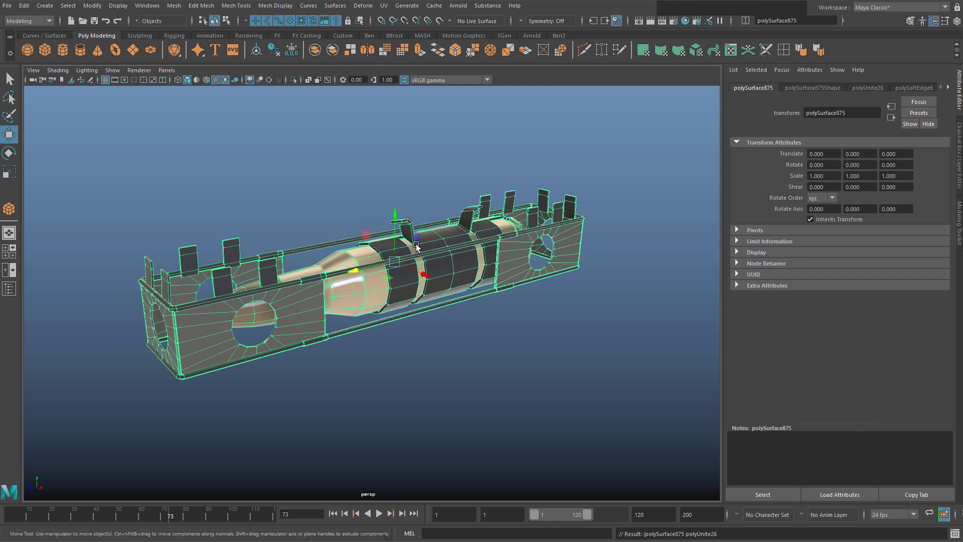
Duplicate the combined assembly and raise the copy to Y 23.864 so it stacks above the original
alt+drag(398, 213, 362, 193)
drag(361, 200, 355, 106)
alt+drag(374, 163, 352, 154)
alt+middle_drag(352, 154, 400, 189)
scroll(399, 189, up, 4)
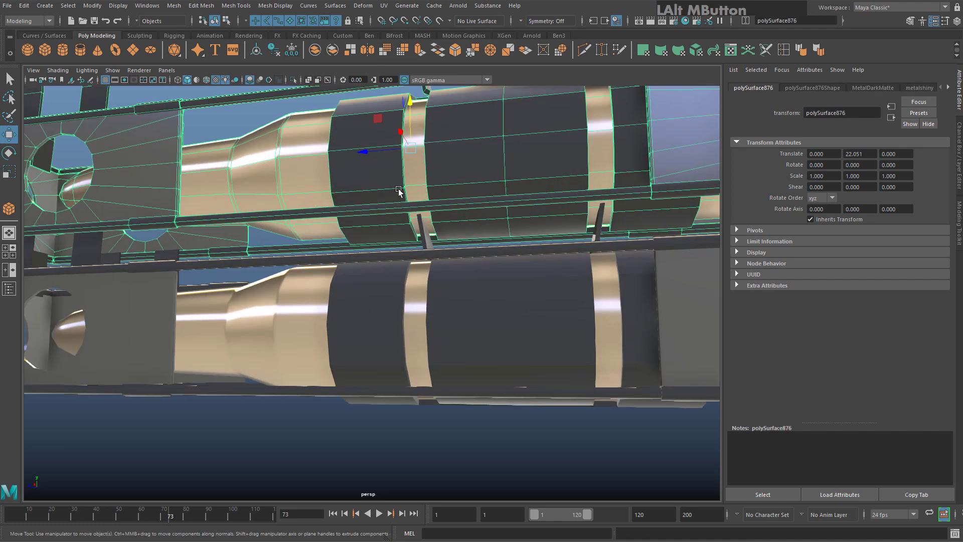
alt+drag(400, 189, 505, 269)
scroll(576, 258, up, 2)
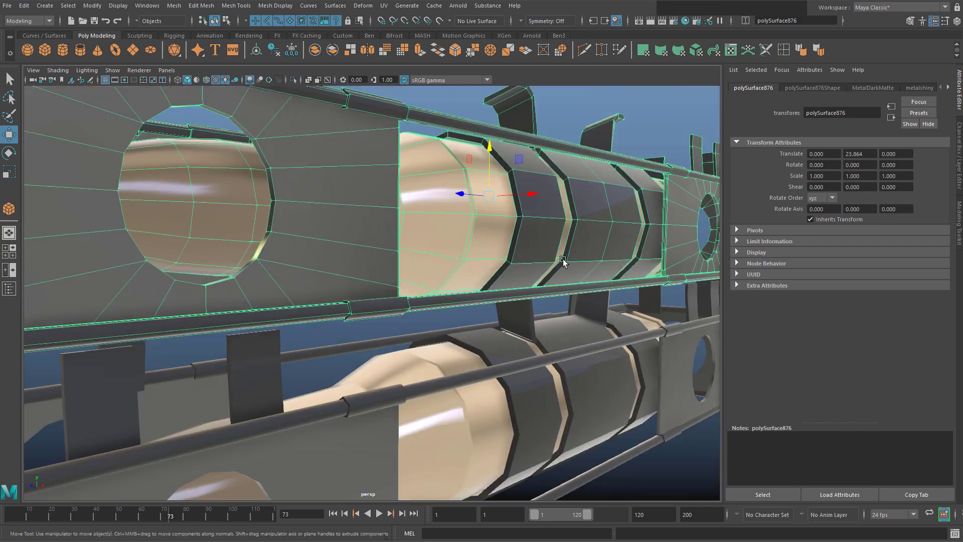
alt+drag(564, 262, 445, 275)
alt+middle_drag(445, 275, 582, 274)
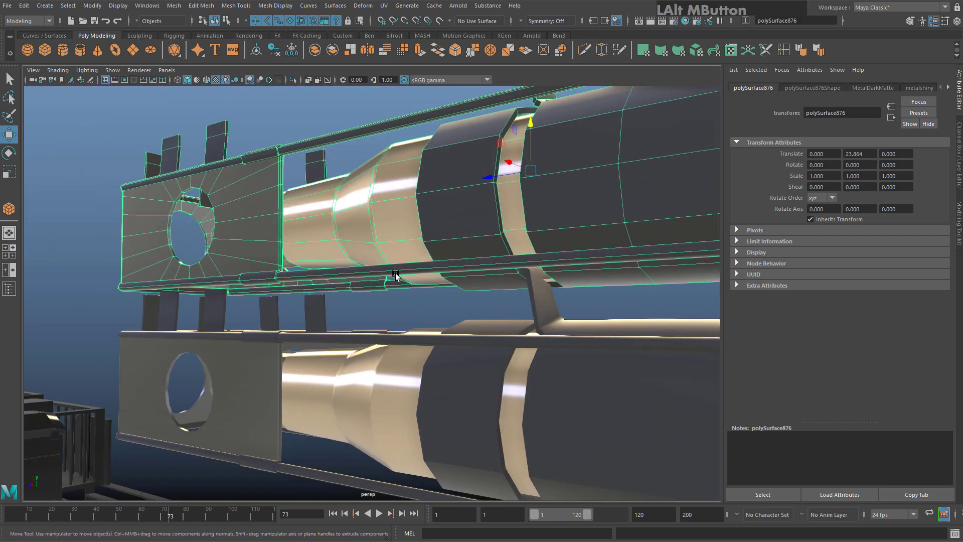
Lower the stacked copy to Y 23.612 so its underside rests on the lower assembly's upright plates
alt+drag(395, 276, 494, 157)
scroll(451, 282, down, 8)
scroll(494, 279, up, 8)
drag(495, 113, 498, 117)
scroll(523, 319, up, 3)
alt+middle_drag(174, 280, 412, 314)
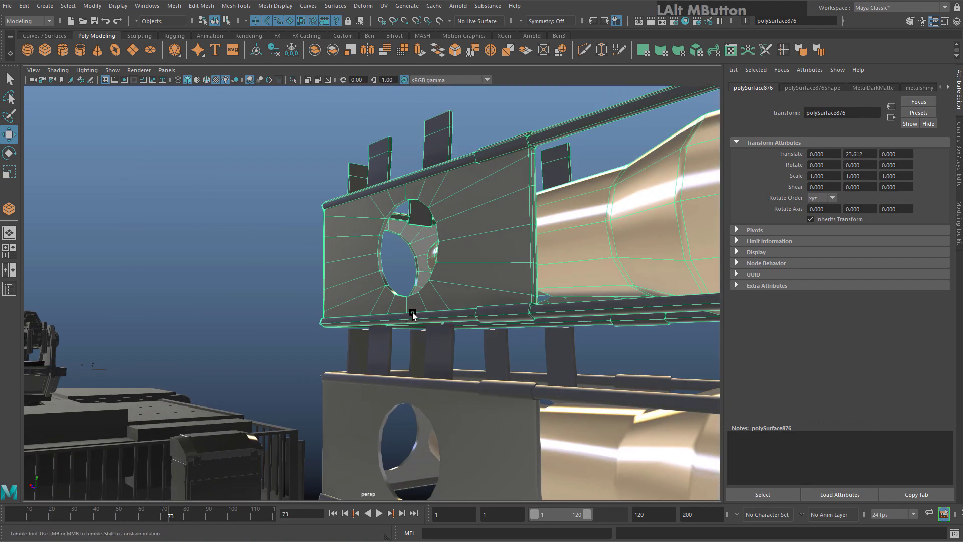
Adjust the top vertices of the lower assembly's upright plates at both ends to meet the stacked copy's underside, then return to object mode
alt+drag(413, 314, 431, 331)
click(373, 335)
scroll(351, 321, up, 3)
alt+drag(339, 317, 401, 332)
alt+middle_drag(401, 333, 460, 342)
right_drag(436, 275, 415, 351)
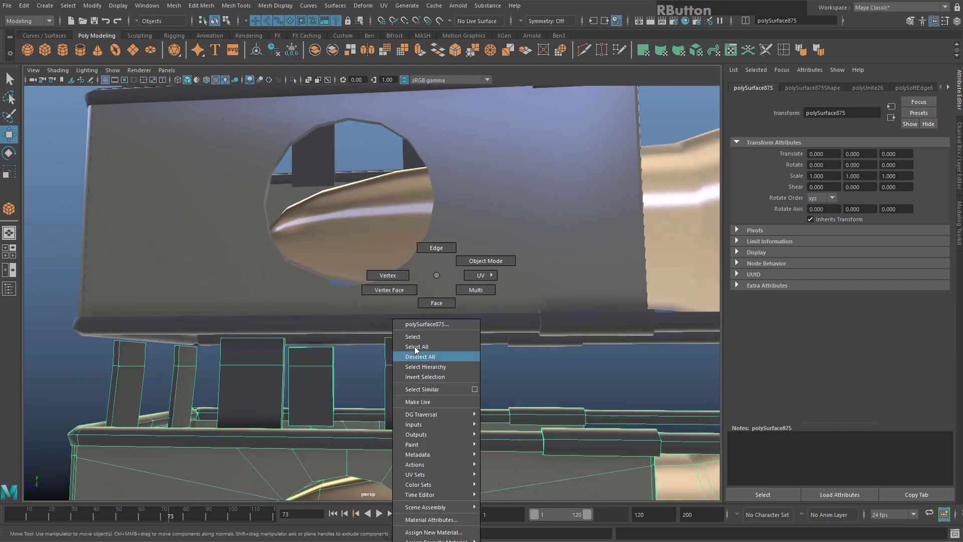
right_drag(388, 272, 388, 273)
alt+middle_drag(388, 274, 334, 343)
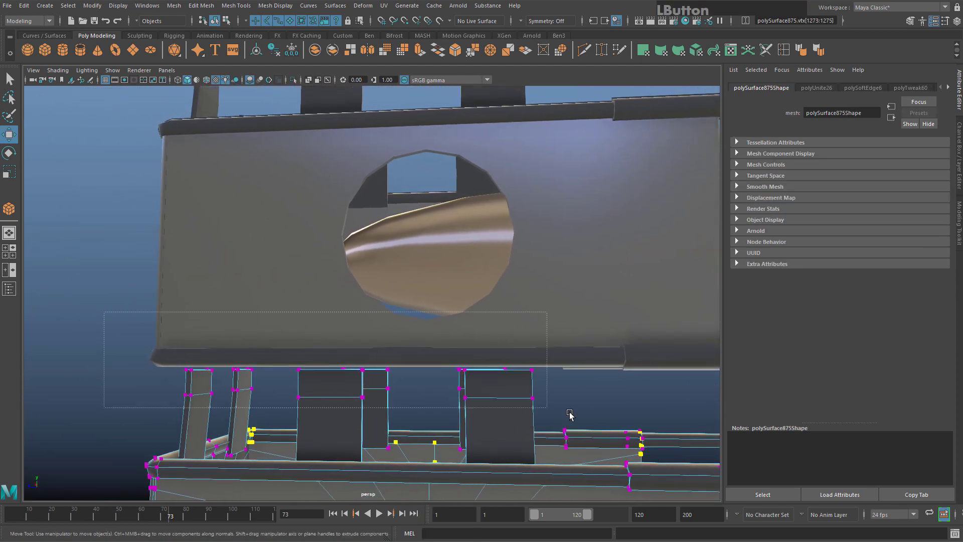
drag(365, 321, 420, 307)
key(F8)
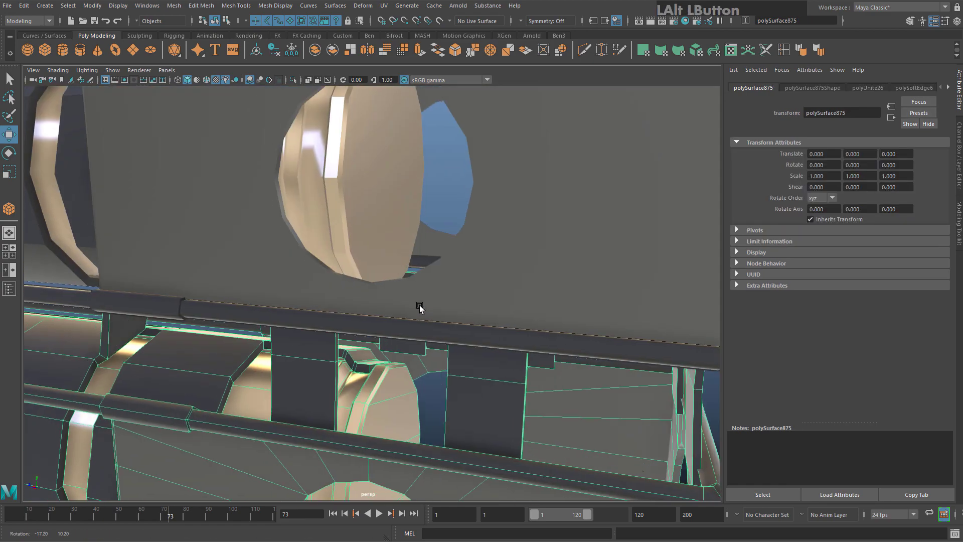
scroll(308, 365, down, 5)
key(F9)
drag(286, 250, 529, 210)
key(F8)
click(529, 210)
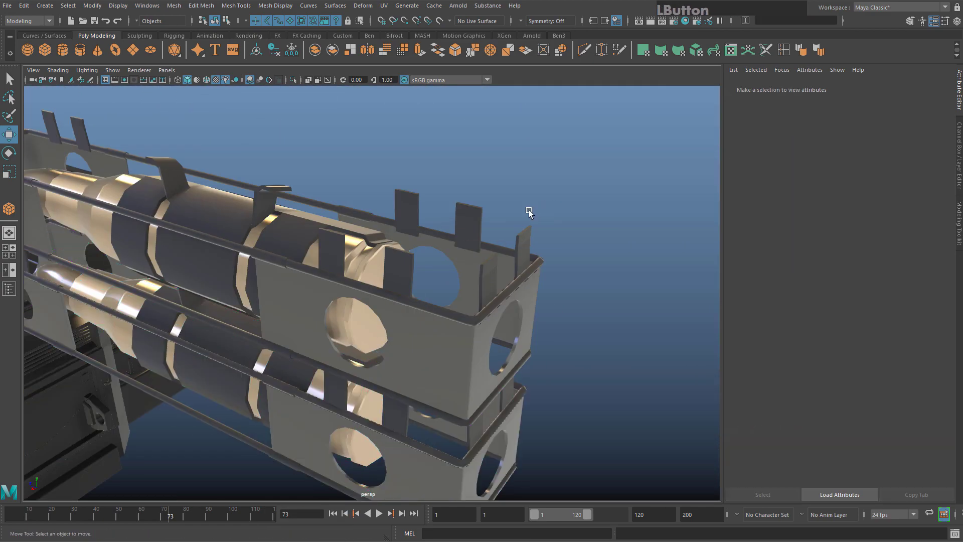
Check the stacked fit from both ends and delete the upper copy
scroll(472, 245, down, 6)
alt+drag(300, 301, 401, 284)
scroll(427, 327, up, 6)
alt+drag(322, 316, 446, 293)
alt+middle_drag(445, 291, 414, 333)
scroll(414, 333, down, 5)
alt+drag(415, 333, 333, 318)
click(333, 318)
scroll(432, 384, up, 2)
key(Delete)
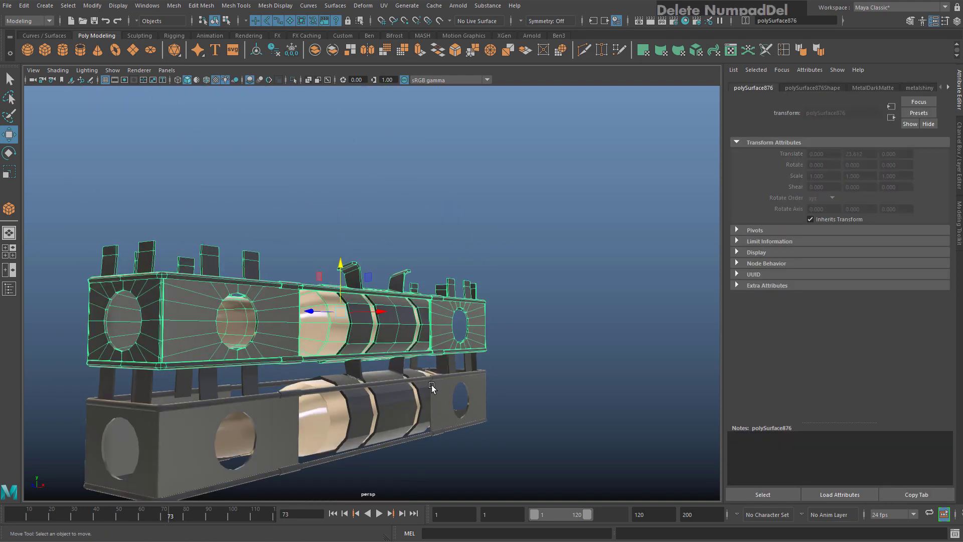
Select the remaining assembly and move it horizontally toward the turret
click(441, 368)
scroll(441, 368, down, 2)
alt+drag(440, 368, 400, 383)
alt+middle_drag(400, 382, 629, 231)
scroll(501, 312, up, 2)
scroll(501, 312, down, 8)
drag(630, 226, 131, 337)
key(f)
alt+drag(226, 306, 326, 323)
scroll(327, 323, down, 5)
Raise the assembly vertically toward the level of the turret
scroll(351, 324, up, 3)
alt+drag(381, 336, 237, 346)
key(r)
key(w)
alt+drag(454, 324, 388, 313)
alt+middle_drag(389, 313, 442, 298)
scroll(442, 298, up, 2)
key(w)
drag(447, 232, 451, 95)
Move the raised assembly horizontally closer to the back of the turret
key(f)
alt+drag(402, 279, 466, 276)
key(w)
drag(412, 305, 101, 225)
key(f)
Scale the assembly uniformly to suit the turret's size and compare it with the gun mount
alt+drag(429, 339, 378, 335)
alt+drag(335, 300, 371, 296)
key(r)
drag(372, 293, 699, 451)
key(w)
alt+middle_drag(680, 444, 548, 209)
scroll(541, 346, down, 4)
alt+drag(541, 352, 532, 321)
scroll(532, 321, down, 4)
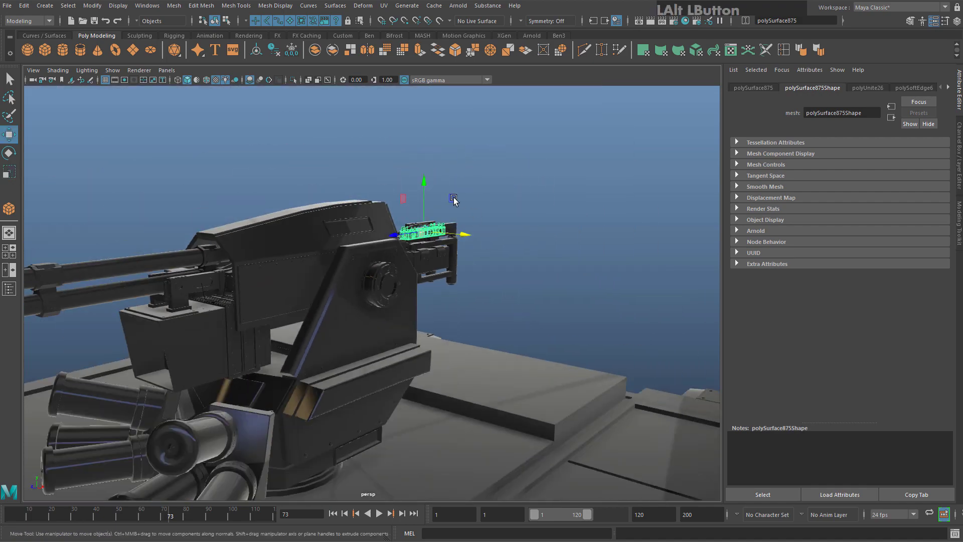
Lower the assembly onto the deck beside the turret base, check it from both sides, and clear the selection
drag(424, 188, 425, 372)
scroll(426, 381, up, 3)
alt+middle_drag(430, 409, 470, 337)
scroll(463, 353, down, 2)
alt+drag(467, 363, 387, 340)
scroll(350, 353, up, 4)
scroll(430, 370, down, 5)
alt+drag(335, 385, 381, 374)
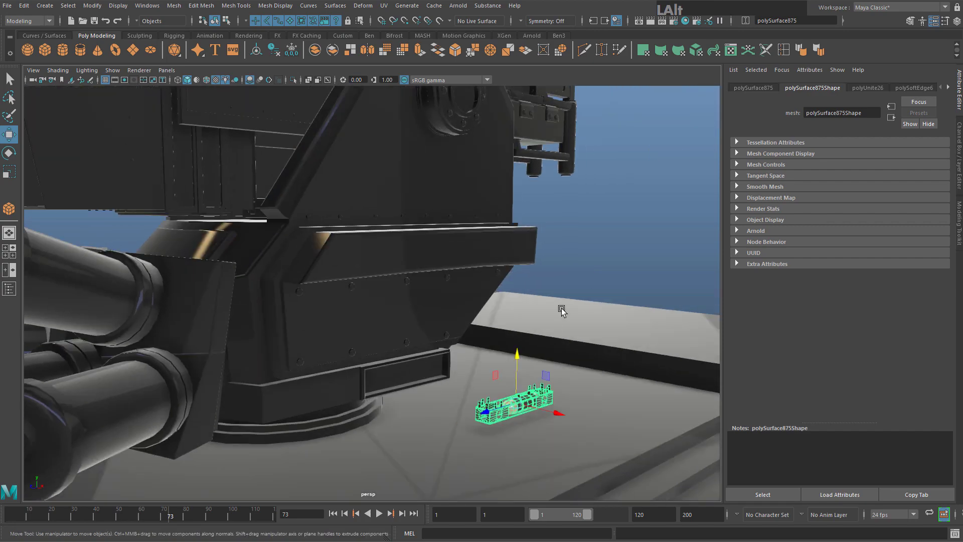
alt+middle_drag(440, 169, 463, 357)
alt+middle_drag(411, 230, 396, 90)
scroll(510, 309, down, 2)
alt+drag(708, 304, 590, 295)
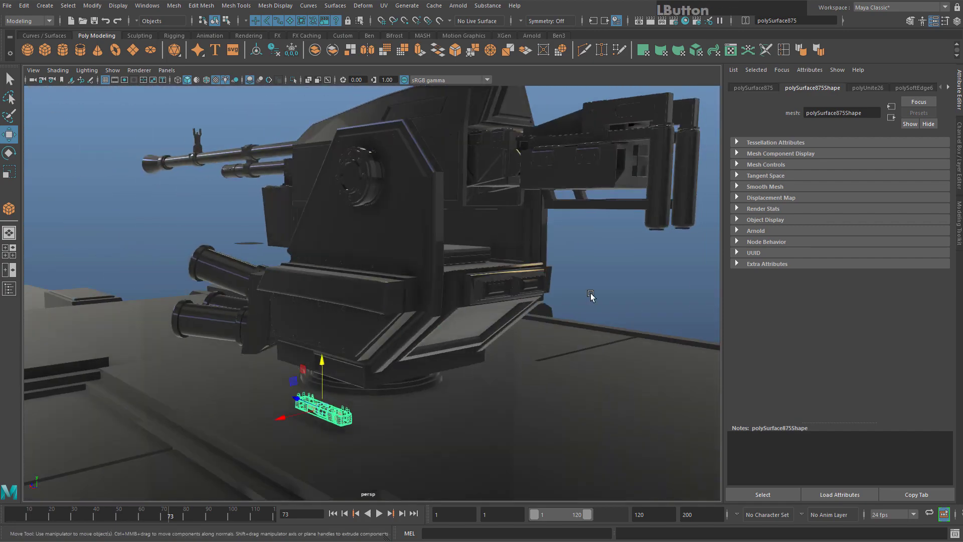
click(608, 273)
Switch to the four-view layout and select the small assembly on the deck
scroll(481, 309, down, 3)
alt+drag(481, 308, 546, 334)
scroll(490, 337, up, 4)
key(space)
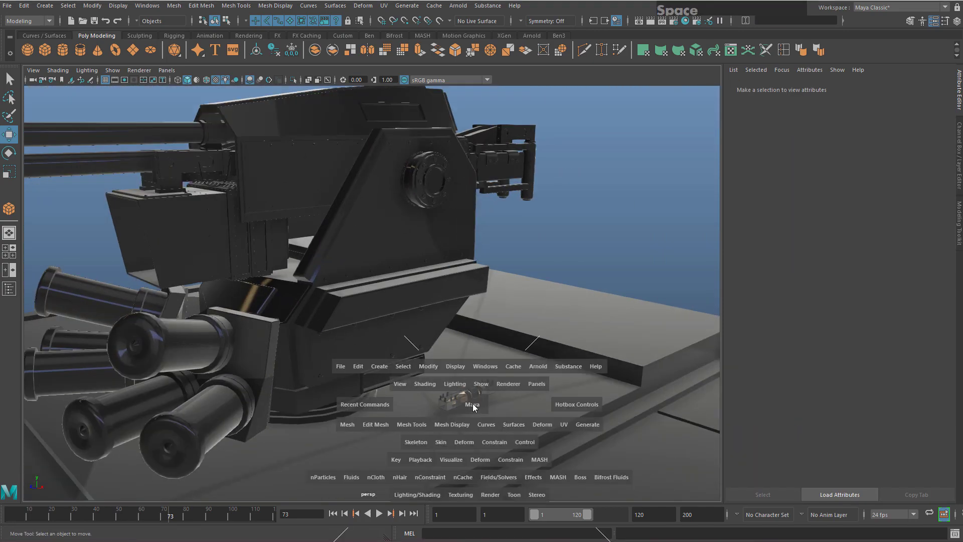
click(592, 235)
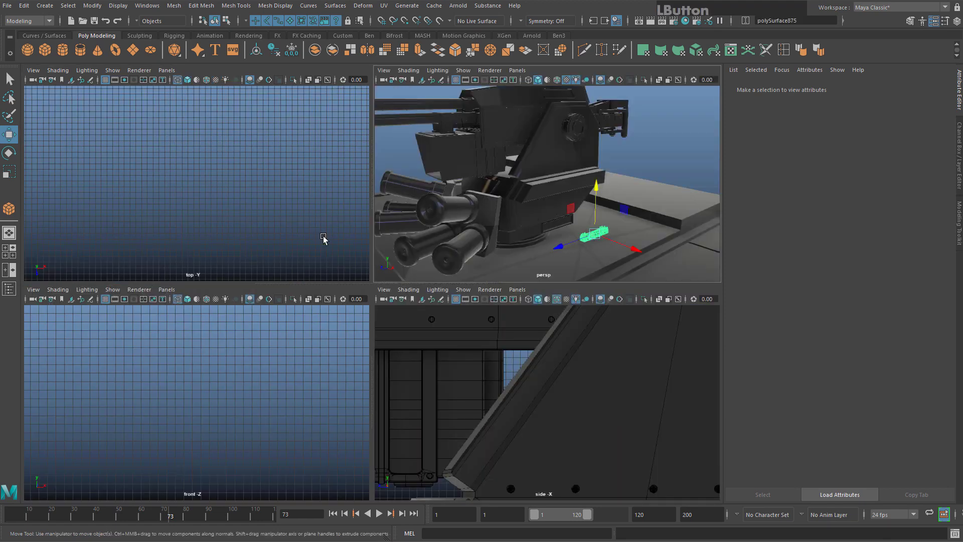
Frame the small assembly in the top and front views, enlarge the front view, and clear the selection
key(f)
key(f)
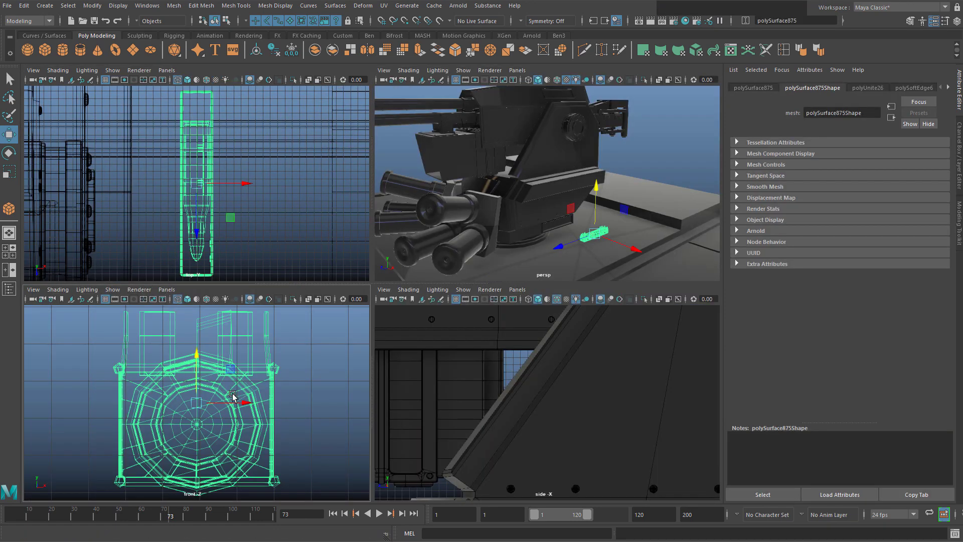
scroll(233, 396, down, 5)
key(space)
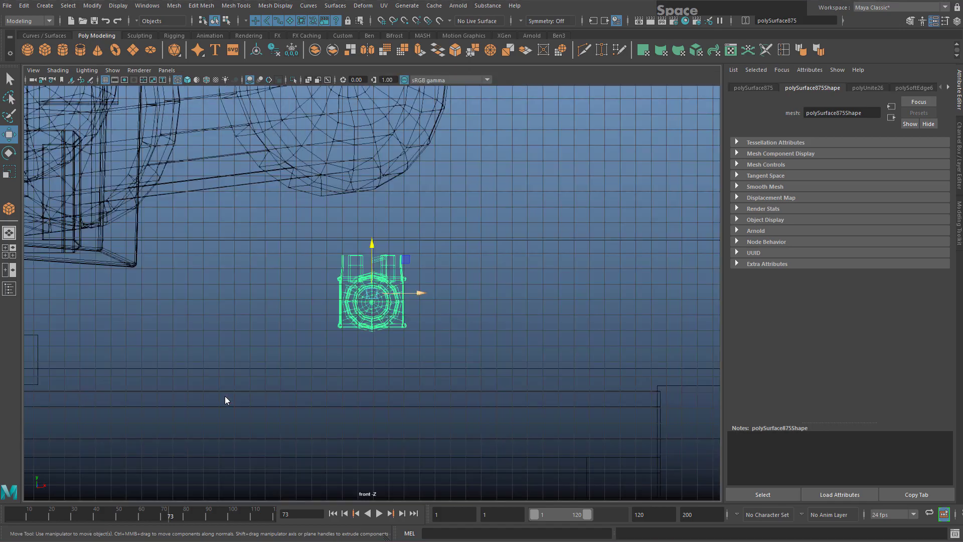
alt+middle_drag(372, 255, 367, 457)
scroll(373, 330, down, 8)
scroll(381, 300, up, 3)
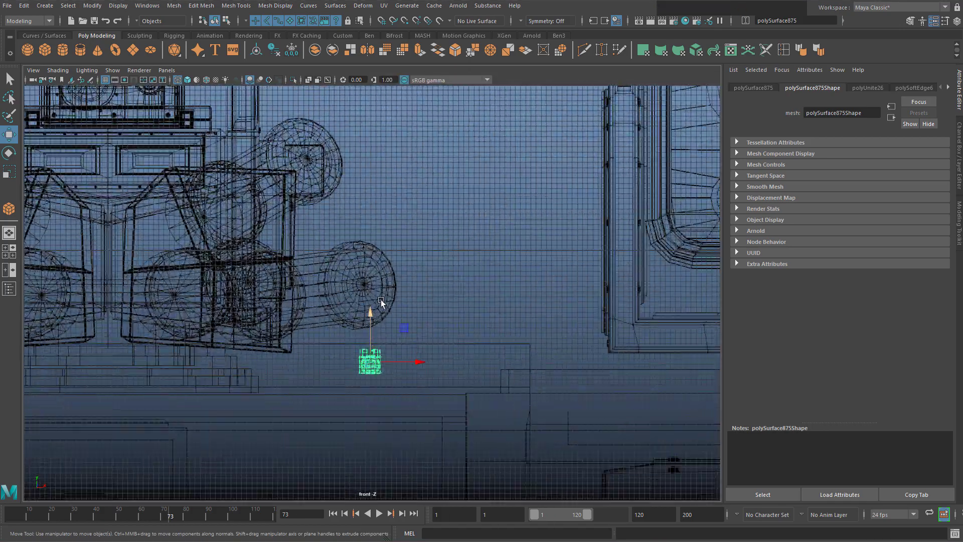
scroll(381, 299, up, 3)
click(452, 267)
Start a CV curve at the turret base in the front view and run it outward below the lower launcher tube
alt+middle_drag(237, 226, 394, 447)
alt+middle_drag(344, 104, 354, 177)
alt+middle_drag(353, 220, 344, 451)
alt+middle_drag(333, 335, 401, 428)
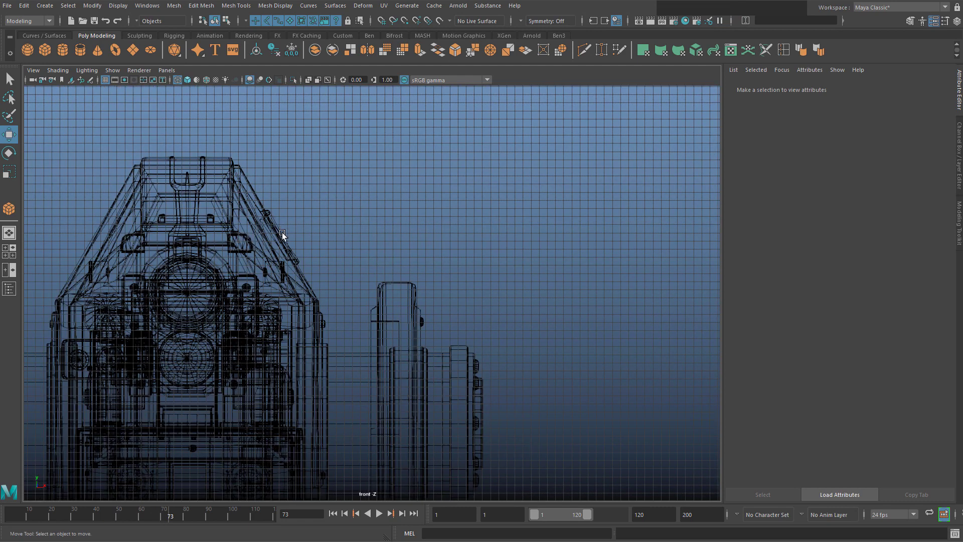
alt+middle_drag(282, 232, 397, 279)
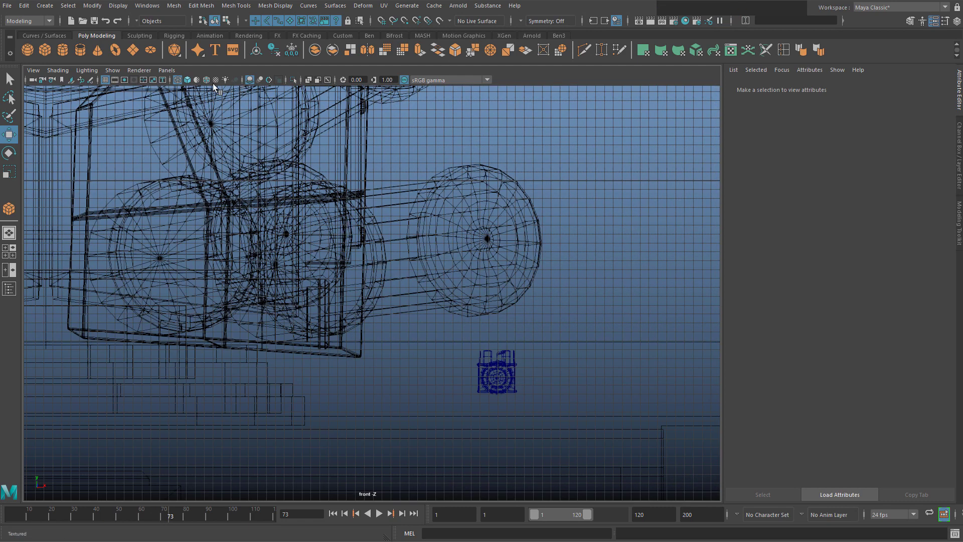
click(45, 6)
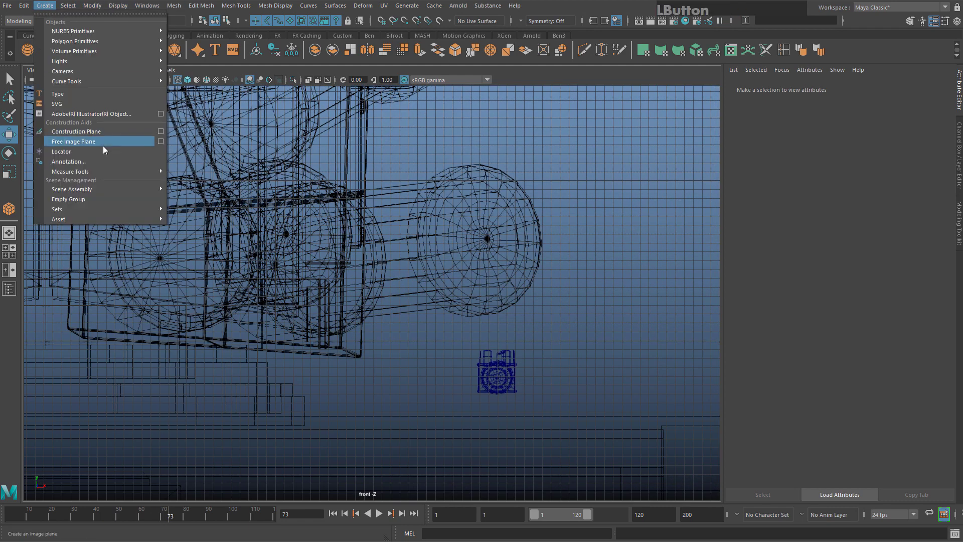
mouse_move(101, 82)
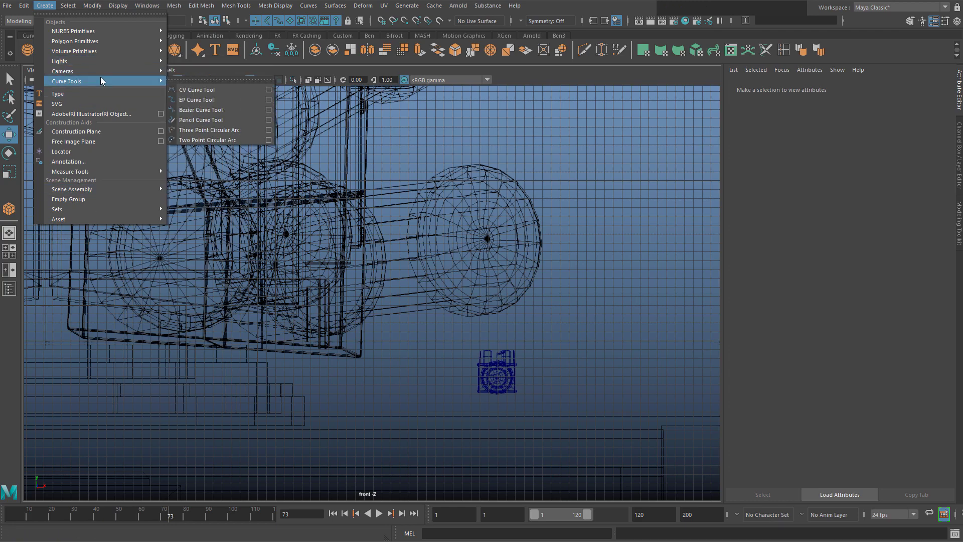
click(216, 93)
scroll(299, 330, up, 4)
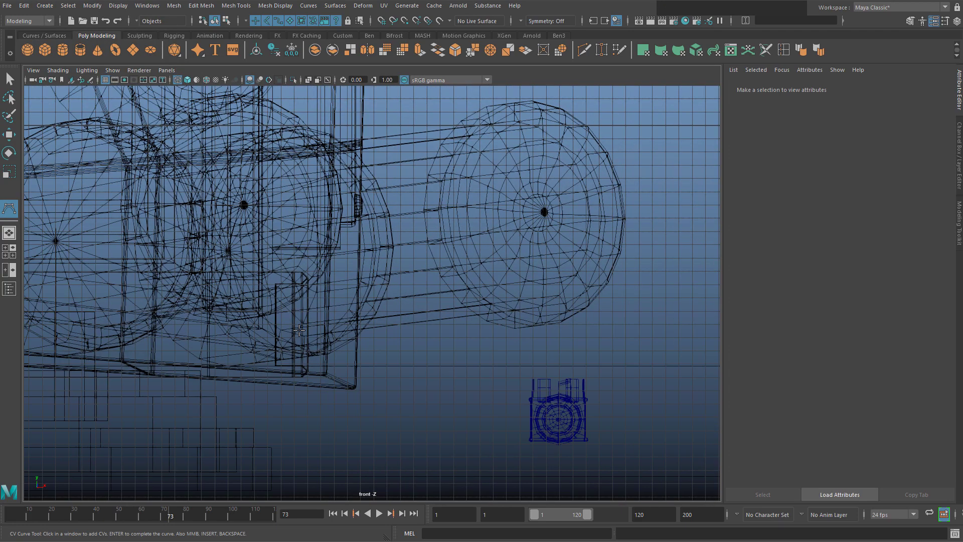
scroll(252, 335, up, 1)
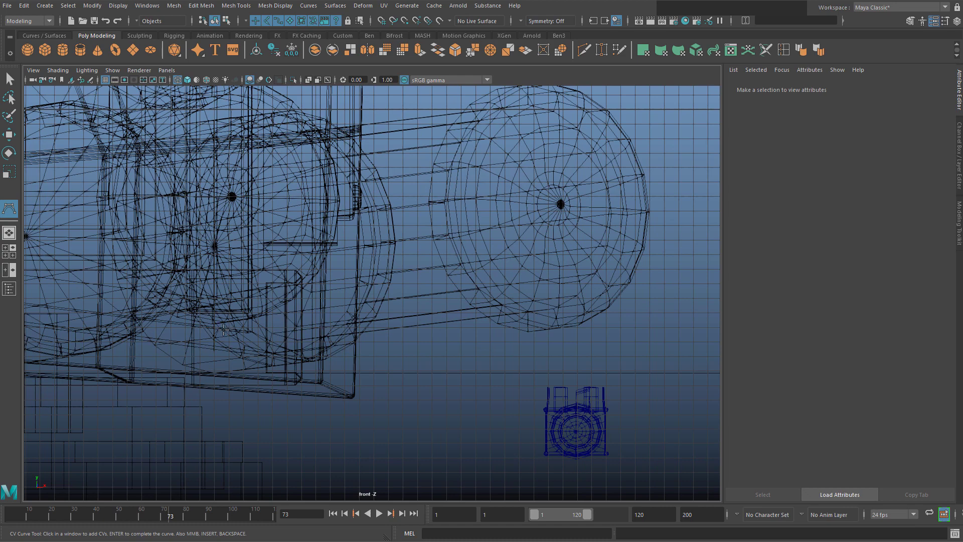
click(229, 330)
click(436, 345)
alt+middle_drag(439, 314, 356, 396)
scroll(378, 365, down, 4)
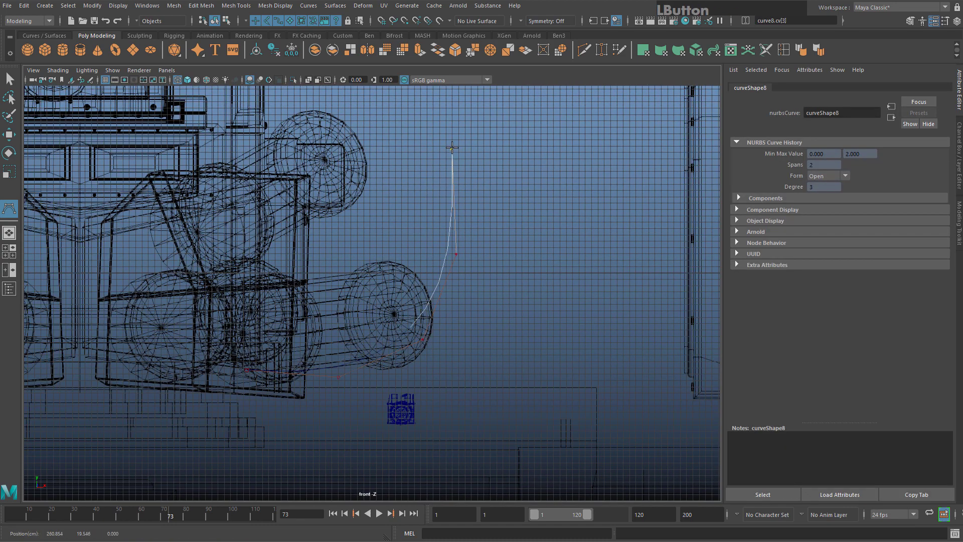
Continue the curve upward beside the gun mount and arch it over toward the top of the mount
alt+middle_drag(407, 203, 424, 400)
scroll(441, 260, down, 1)
alt+middle_drag(441, 261, 462, 355)
click(450, 279)
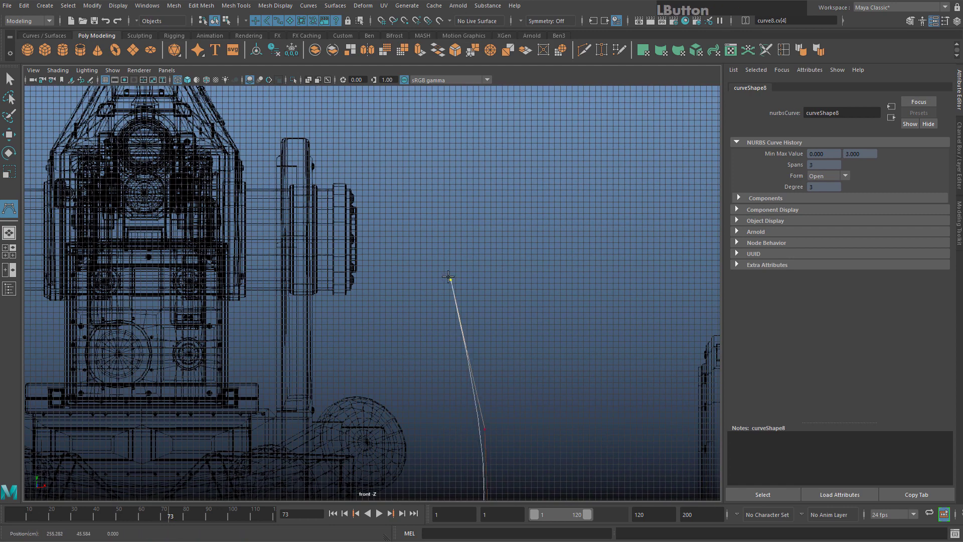
alt+middle_drag(383, 158, 415, 254)
click(372, 196)
click(329, 190)
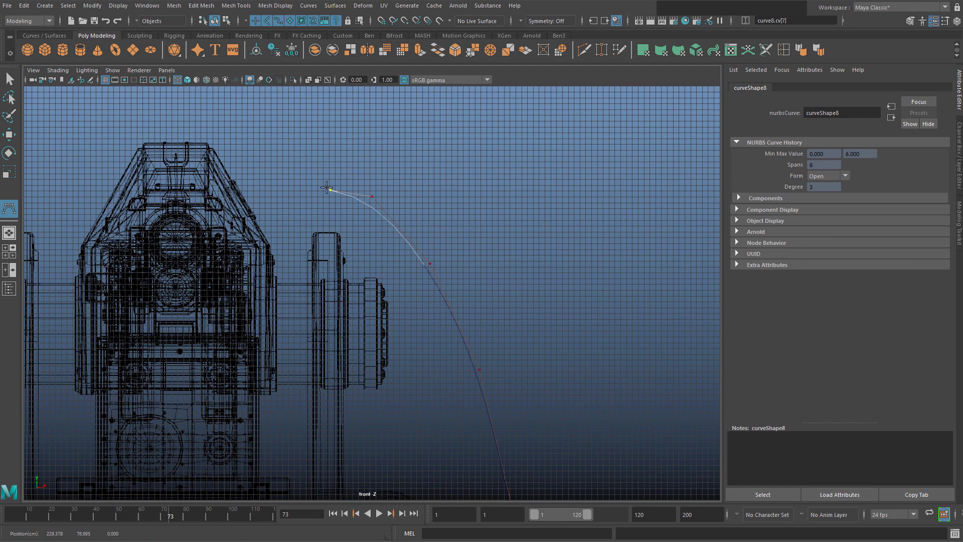
click(245, 198)
Extend the curve down through the middle of the gun mount to the top of the turret base
alt+middle_drag(264, 271, 270, 217)
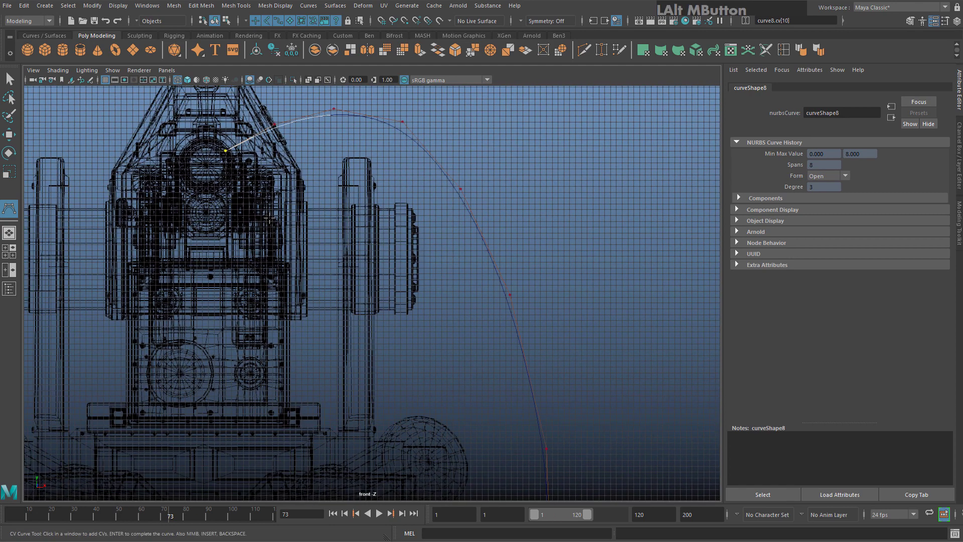
scroll(247, 238, down, 4)
scroll(217, 247, up, 3)
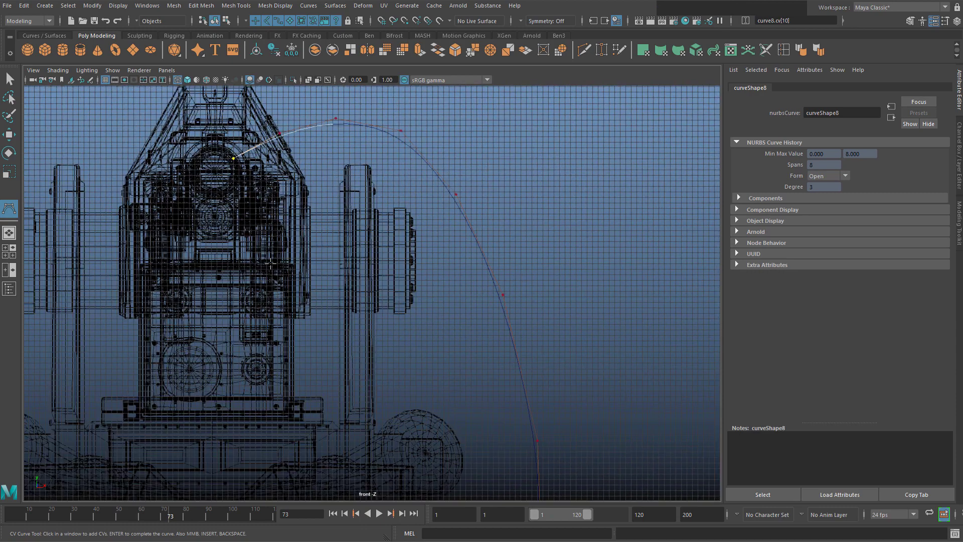
alt+middle_drag(271, 263, 342, 219)
scroll(312, 127, down, 1)
alt+middle_drag(393, 187, 386, 264)
alt+middle_drag(325, 259, 325, 101)
click(330, 245)
click(322, 241)
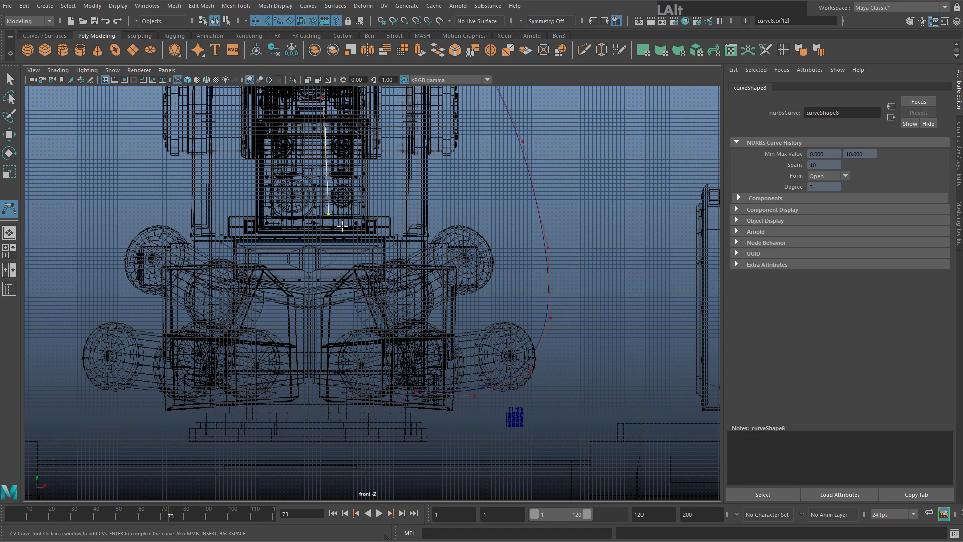
Add the last curve points down toward the starting point between the launcher tubes and finish the curve
alt+middle_drag(342, 226, 350, 229)
click(365, 321)
scroll(365, 319, up, 5)
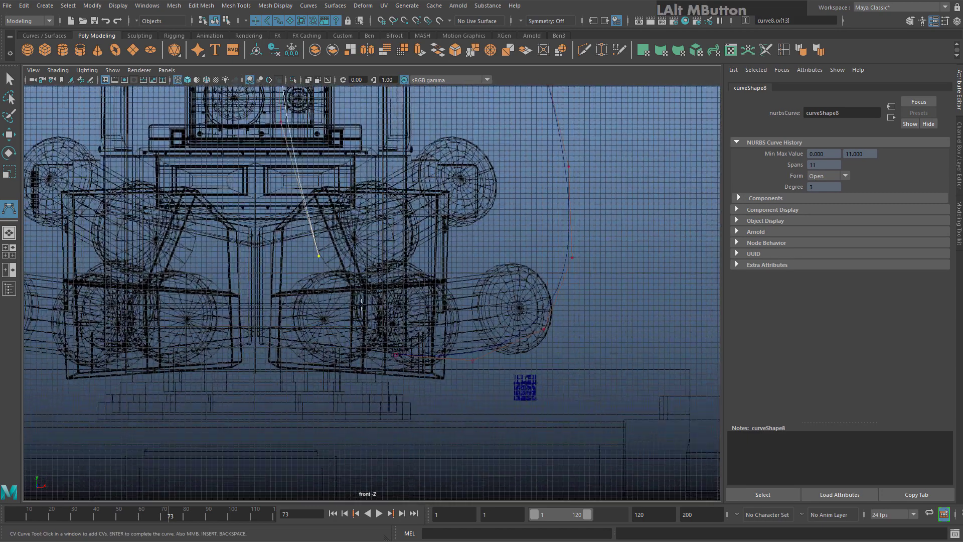
click(341, 320)
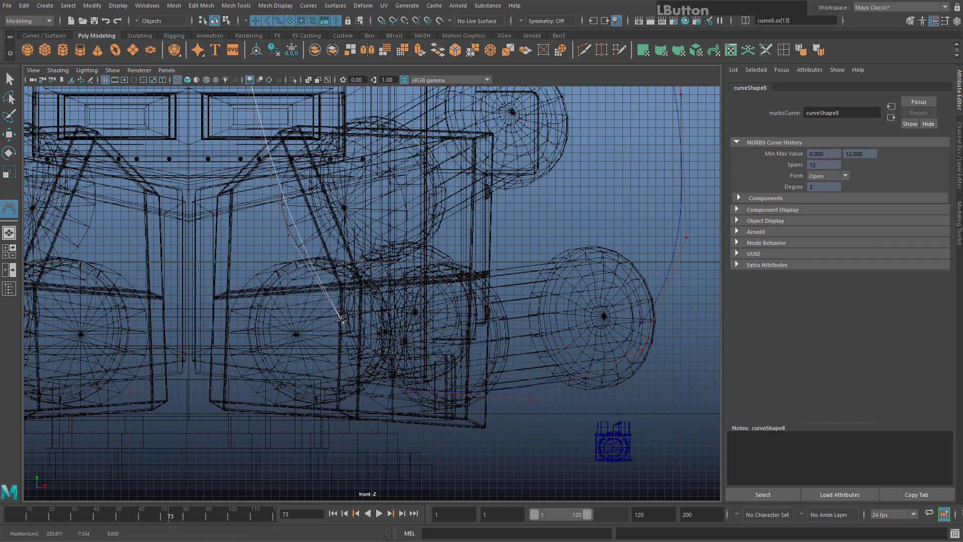
scroll(366, 332, up, 3)
mouse_move(367, 331)
alt+middle_down()
mouse_move(256, 242)
mouse_move(370, 340)
alt+middle_up()
scroll(370, 340, down, 4)
scroll(370, 340, up, 4)
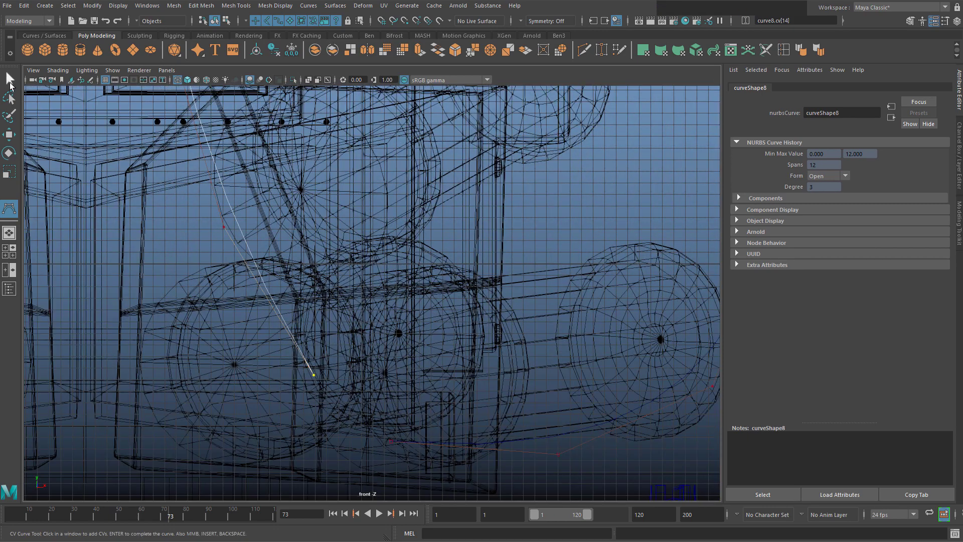
click(9, 80)
Close the curve into a continuous loop with Open/Close
alt+middle_drag(449, 382, 406, 308)
scroll(347, 367, up, 3)
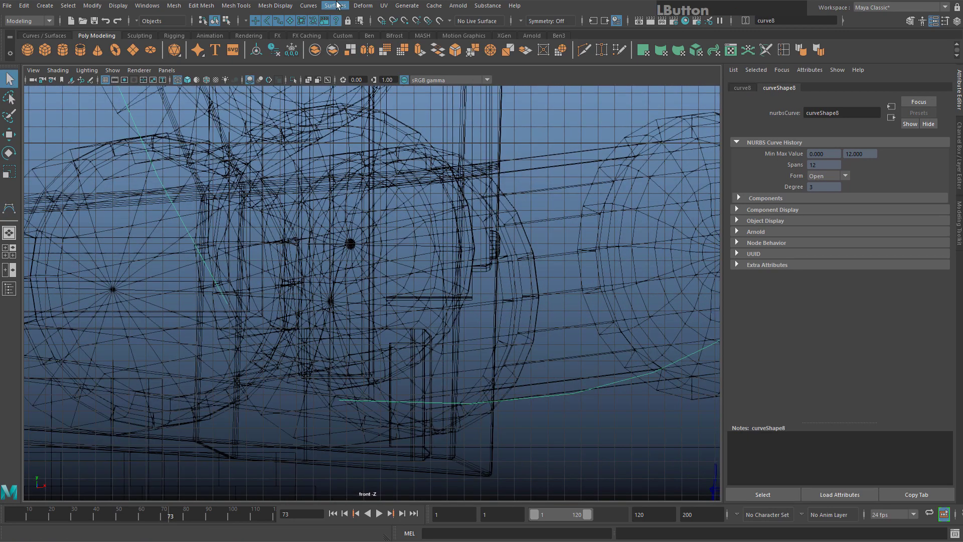
click(309, 5)
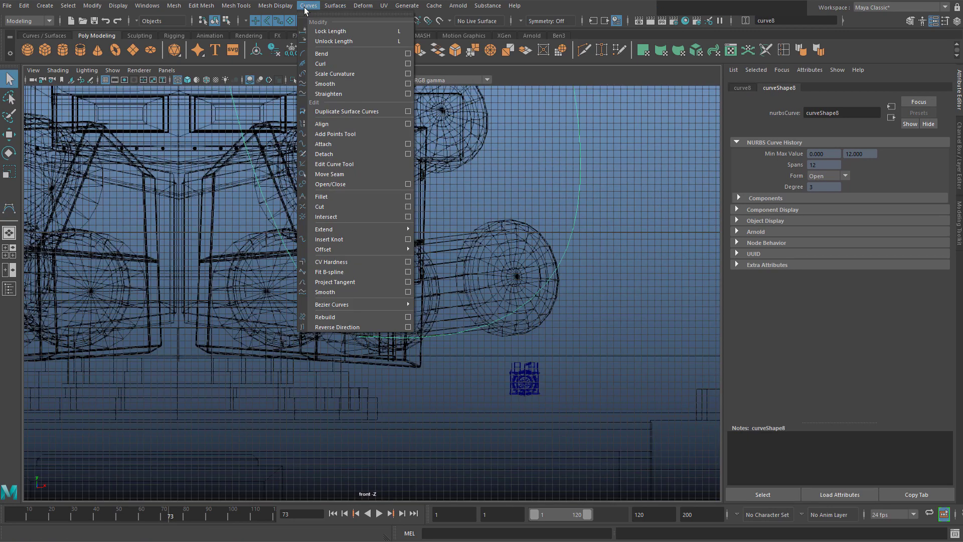
click(354, 182)
scroll(467, 236, up, 2)
alt+middle_drag(466, 236, 450, 292)
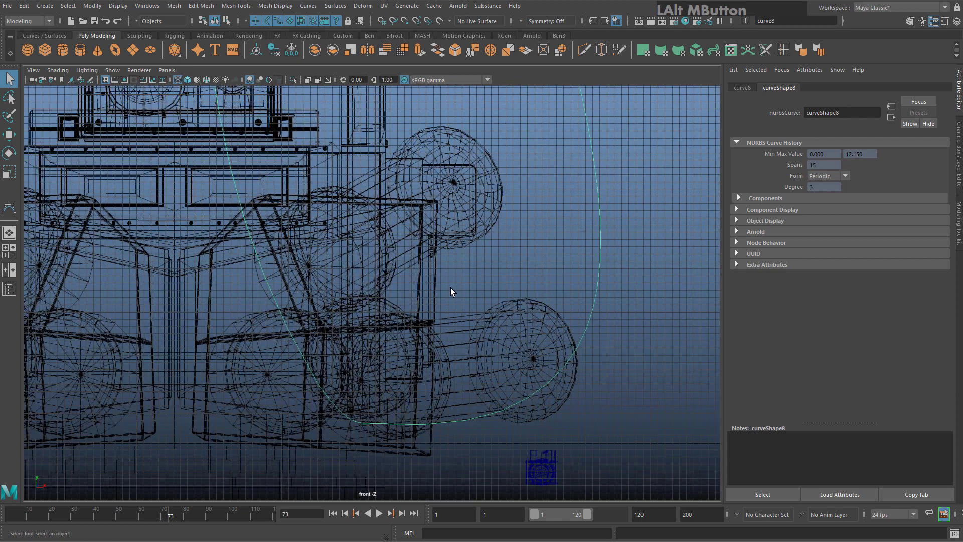
Switch to the enlarged perspective view and frame the closed curve
scroll(576, 194, down, 3)
key(space)
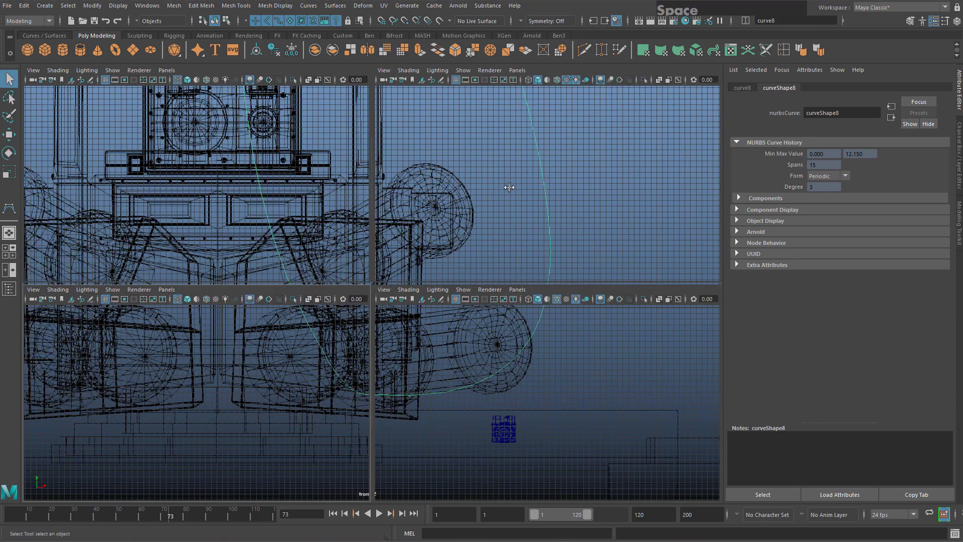
scroll(531, 175, up, 3)
scroll(531, 195, down, 5)
key(space)
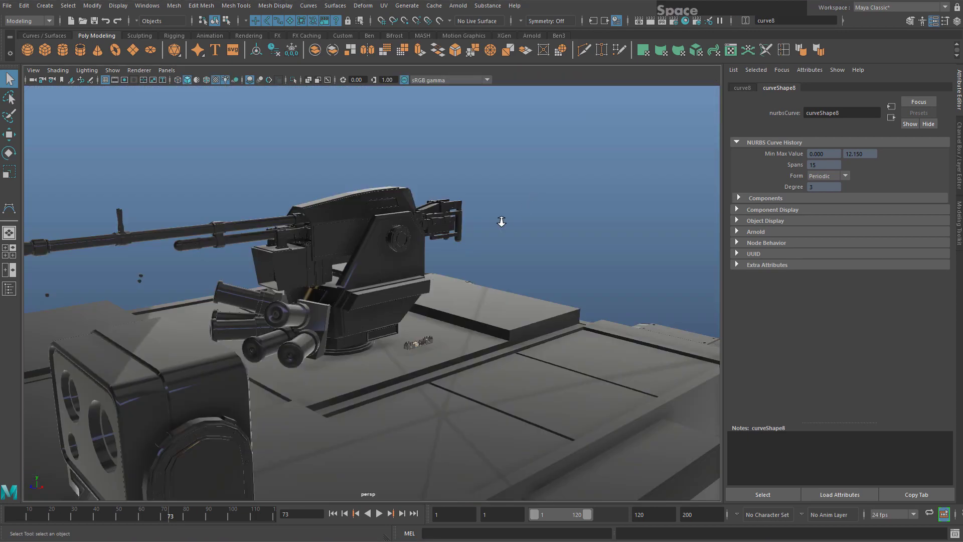
key(f)
scroll(442, 275, down, 4)
Center the curve's pivot and move the curve along its depth to the gun mount, in line with the small assembly
key(w)
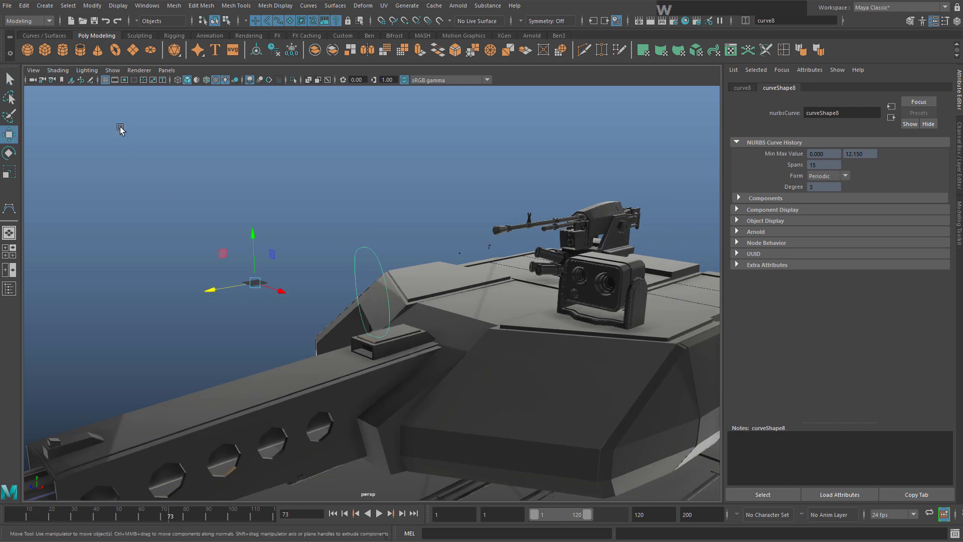
click(256, 51)
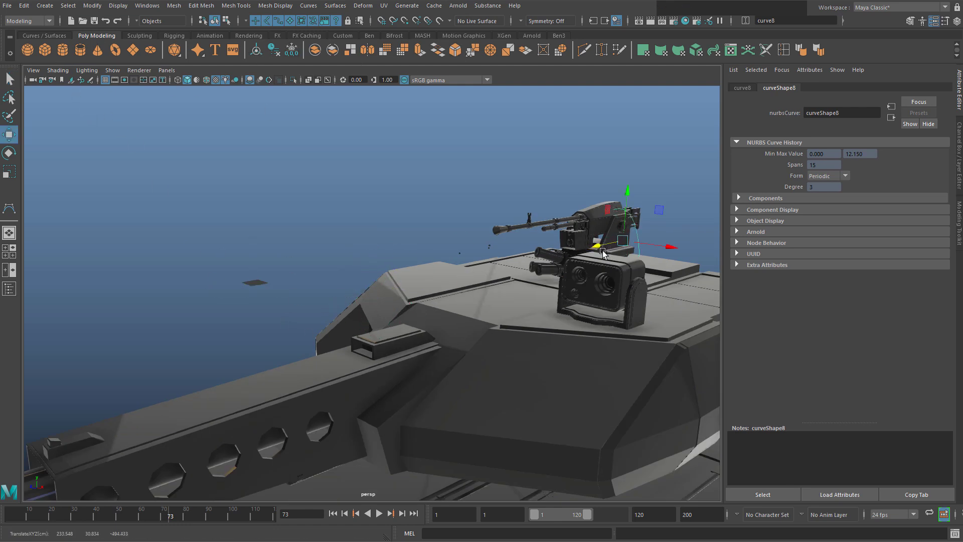
key(f)
alt+drag(458, 254, 415, 247)
alt+middle_drag(359, 318, 374, 262)
alt+drag(374, 262, 385, 278)
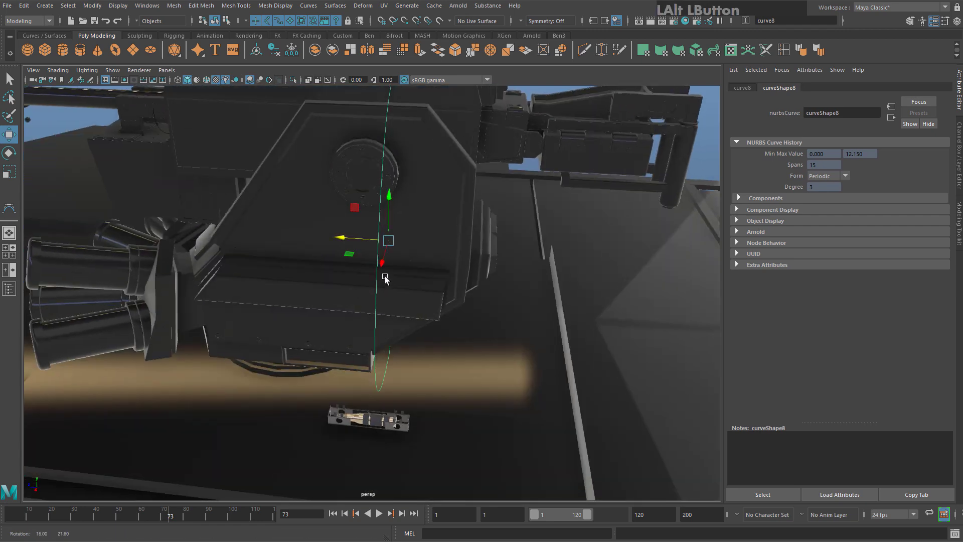
alt+middle_drag(384, 278, 390, 290)
Switch the curve to control vertex mode and select the vertices at its lower end beside the turret base
right_click(382, 213)
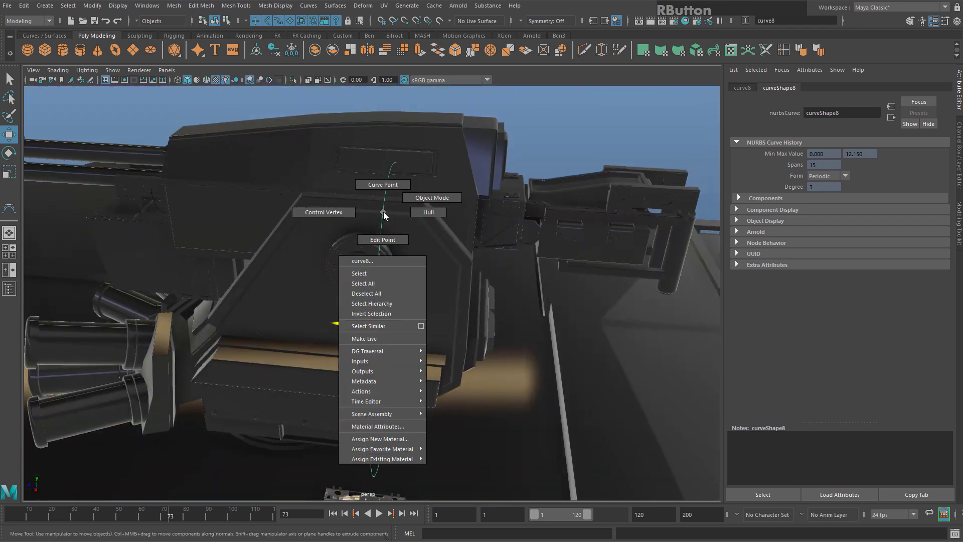
click(343, 208)
alt+drag(343, 207, 422, 371)
drag(346, 331, 346, 332)
alt+drag(409, 309, 413, 315)
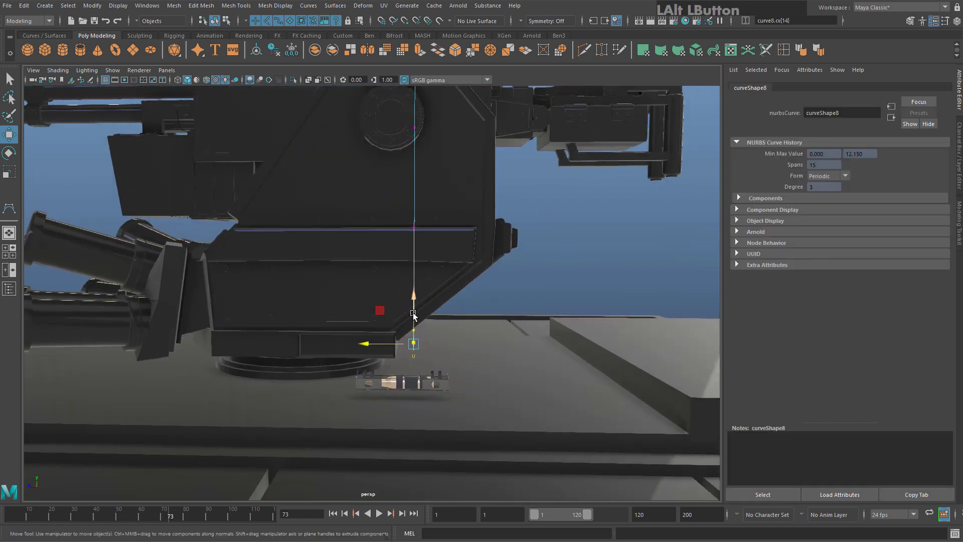
Enable soft selection with a wide falloff radius and shift the curve's lower end toward the recess in the turret base
key(b)
drag(353, 347, 593, 313)
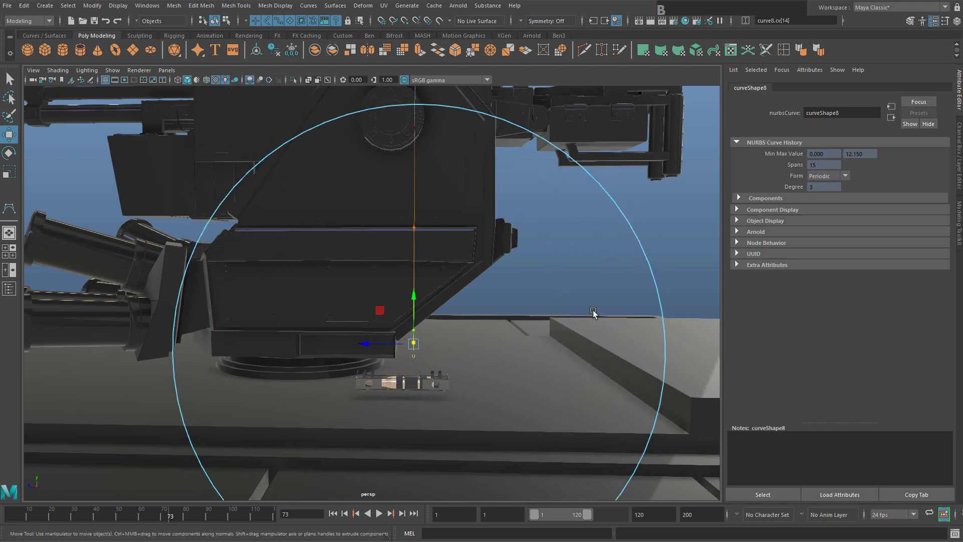
scroll(424, 333, down, 2)
alt+drag(424, 333, 446, 335)
drag(373, 338, 364, 271)
Return the curve to object mode, clear the selection, and check the bent curve against the turret base
right_drag(355, 266, 416, 222)
click(505, 157)
scroll(393, 256, down, 4)
alt+drag(394, 256, 382, 321)
scroll(405, 286, up, 4)
alt+middle_drag(382, 321, 449, 206)
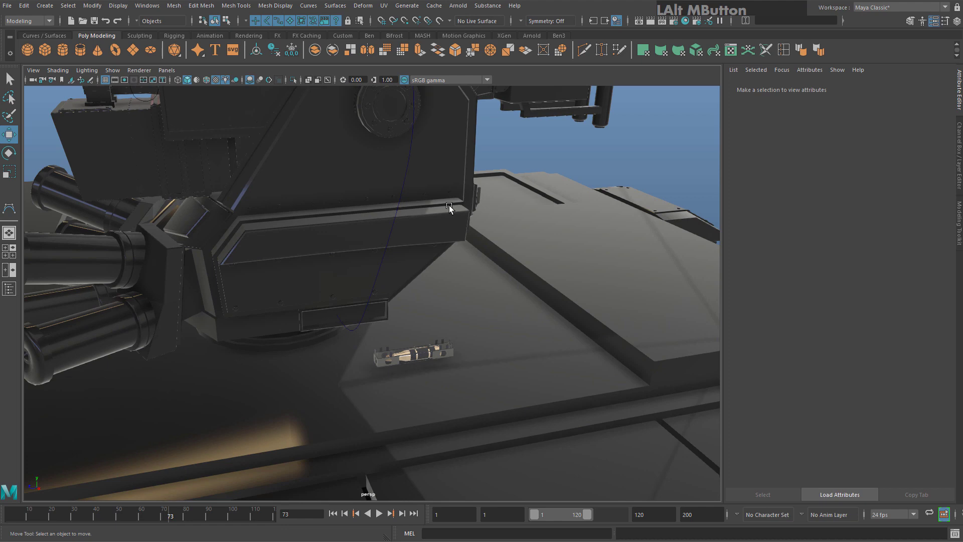
Move the small assembly sideways across the deck, away from the curve and the turret base
click(417, 353)
alt+drag(432, 368, 432, 244)
scroll(437, 374, up, 3)
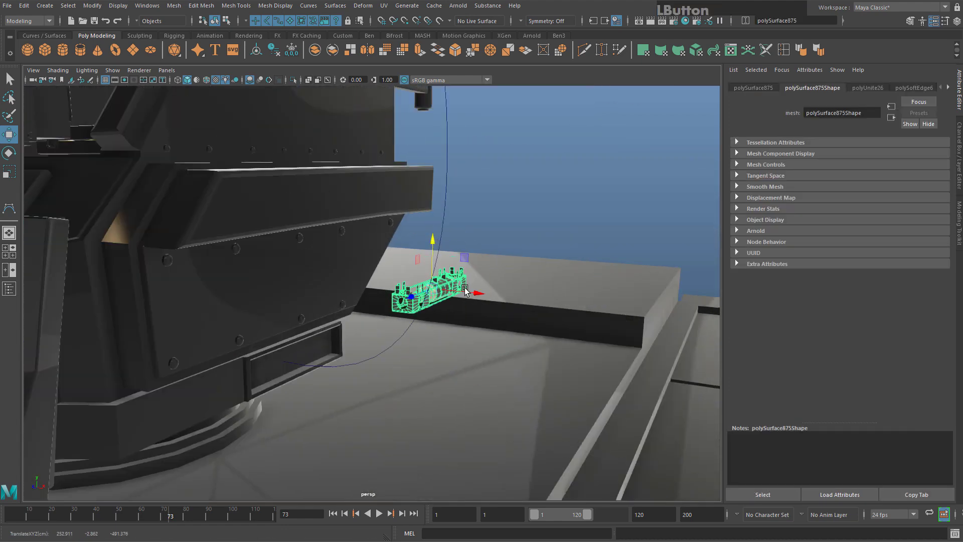
drag(465, 292, 555, 305)
mouse_move(464, 298)
alt+mouse_down()
mouse_move(450, 299)
mouse_move(429, 324)
mouse_move(458, 310)
alt+mouse_up()
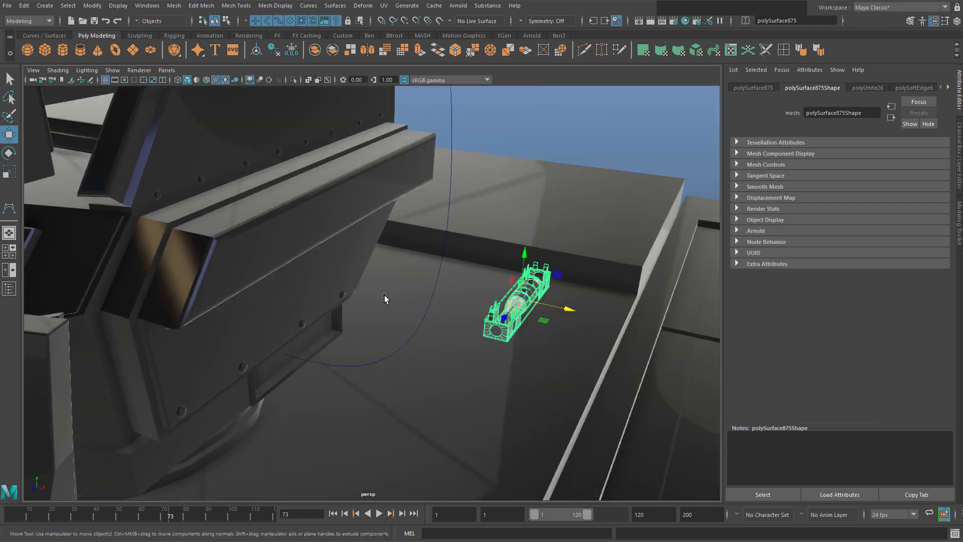
alt+drag(465, 266, 452, 260)
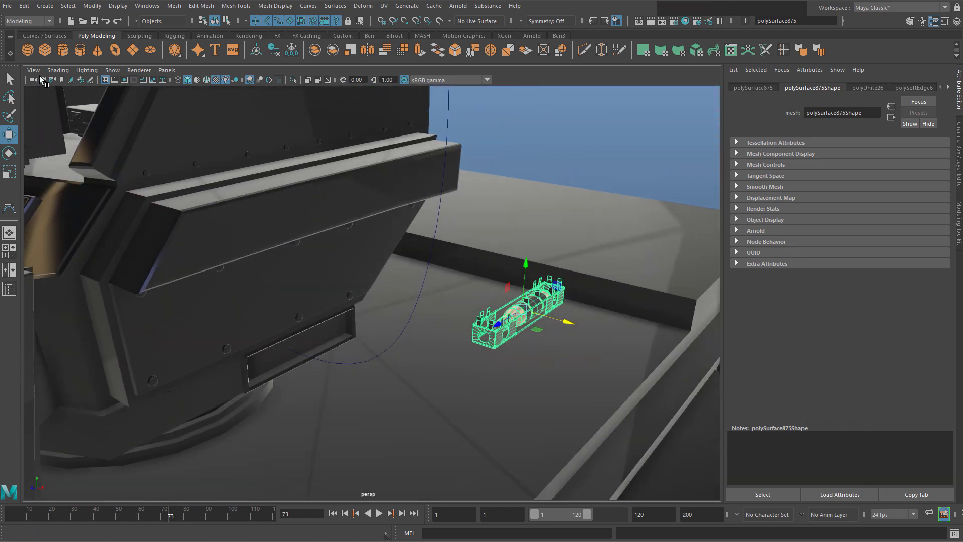
scroll(462, 254, down, 3)
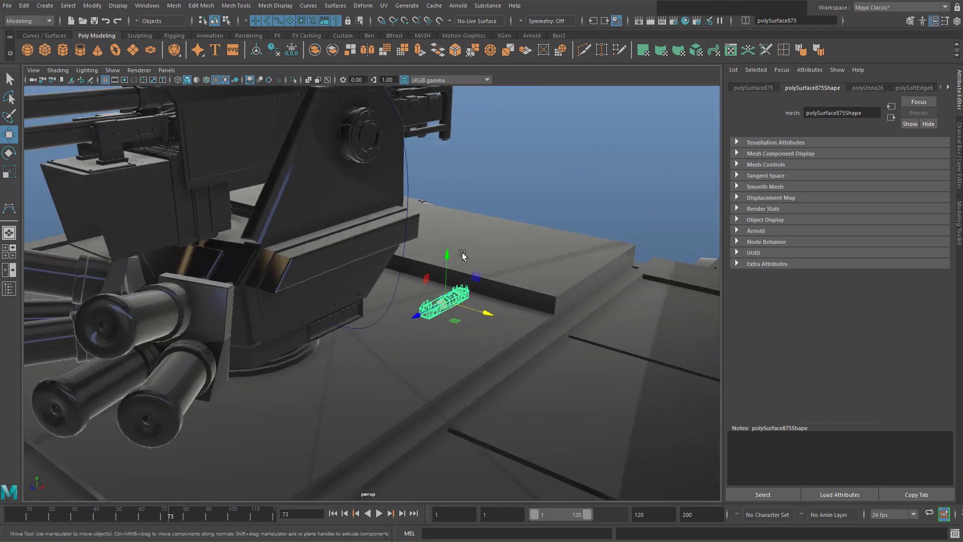
scroll(499, 280, up, 3)
scroll(485, 264, down, 2)
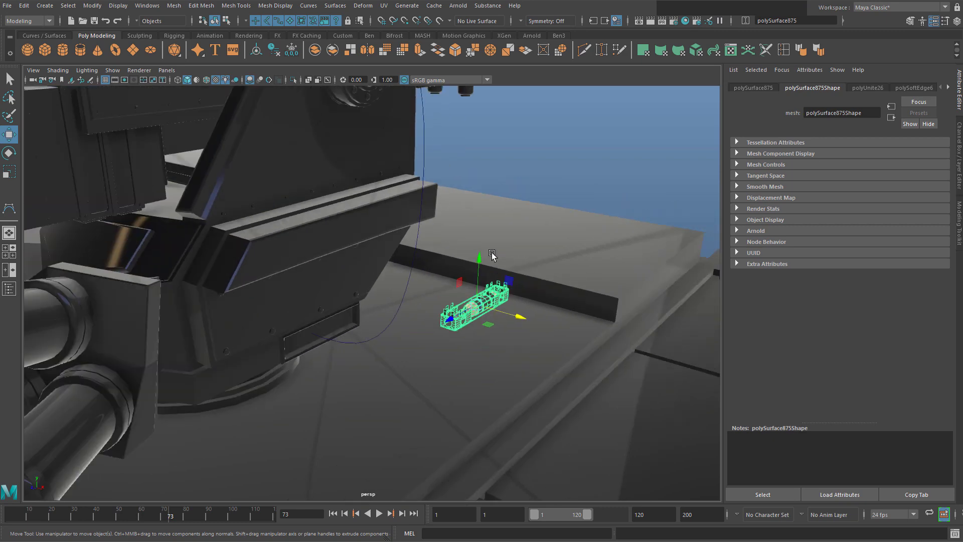
Save the scene and place a duplicate of the small carrier behind it on the deck, leaving the original selected
click(95, 22)
click(835, 206)
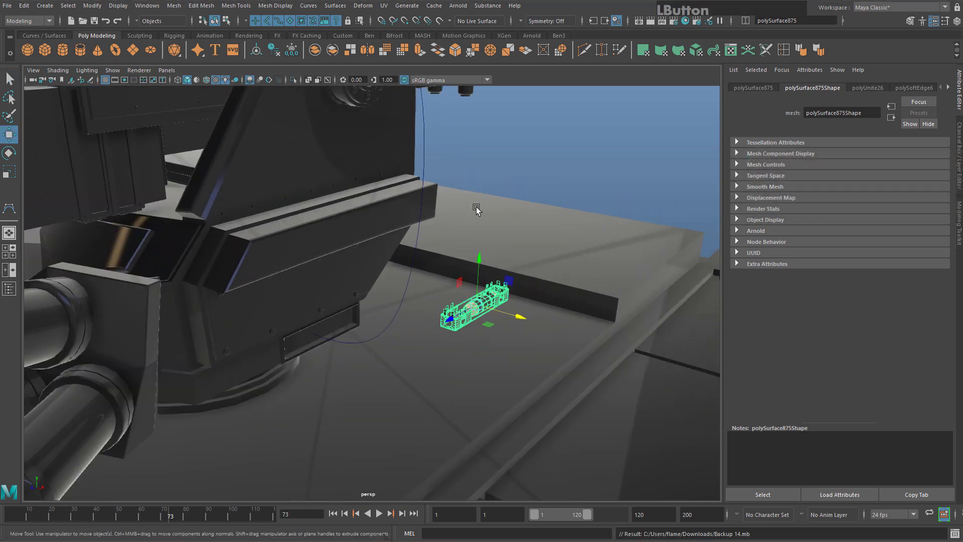
key(w)
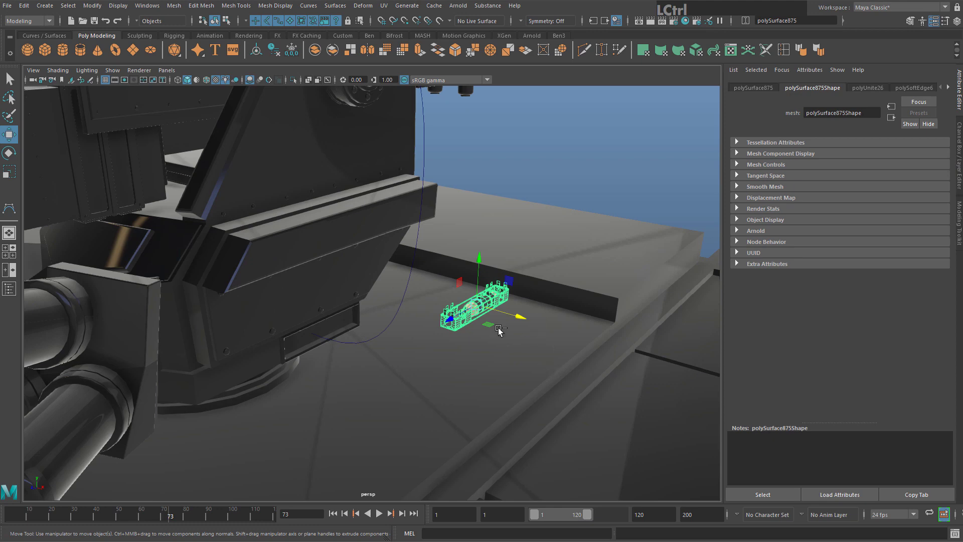
drag(446, 317, 539, 269)
alt+drag(539, 269, 450, 257)
click(487, 300)
scroll(456, 111, up, 3)
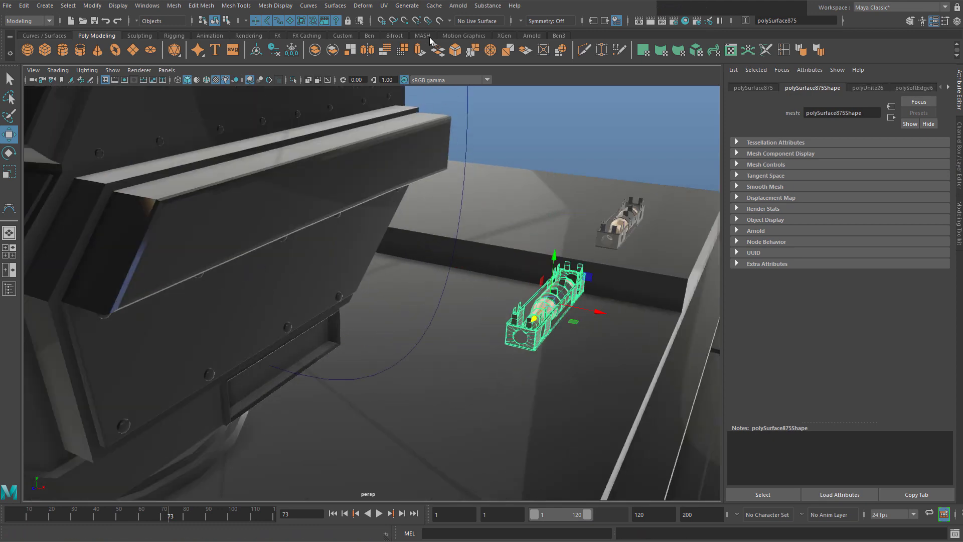
Move the selected carrier off the turret deck to the world grid beside the vehicle and frame it
alt+middle_drag(574, 324, 461, 307)
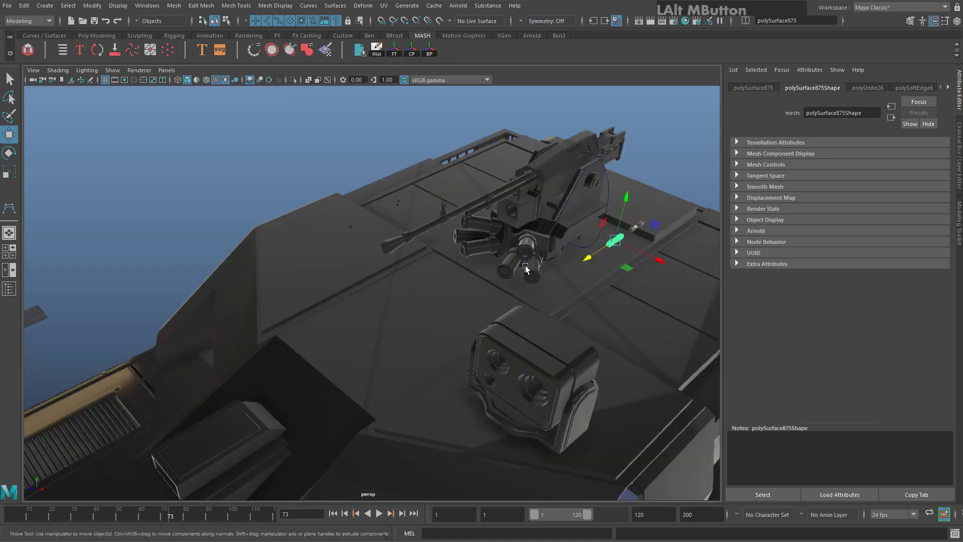
alt+middle_drag(527, 266, 452, 276)
scroll(569, 246, up, 4)
alt+middle_drag(569, 246, 378, 198)
scroll(462, 261, up, 2)
scroll(363, 140, down, 5)
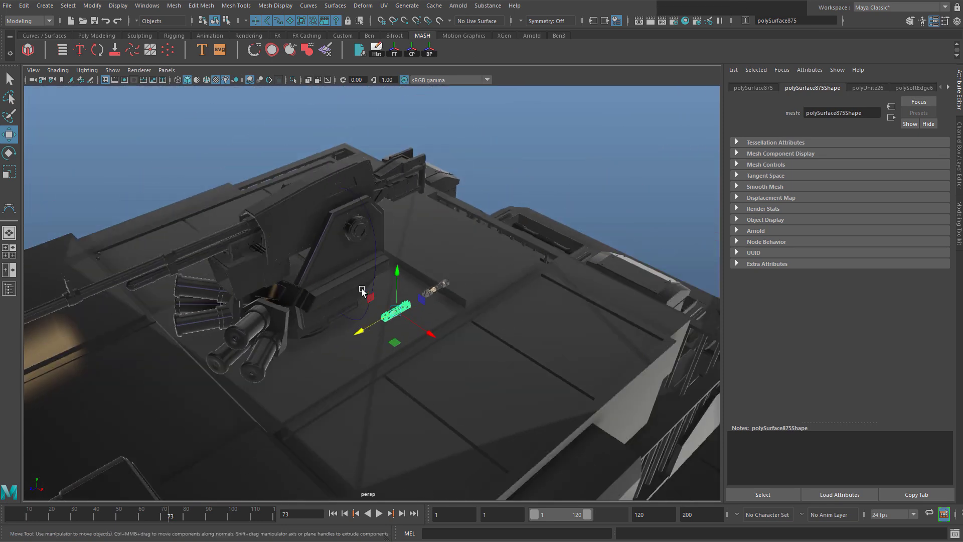
alt+middle_drag(344, 294, 556, 260)
scroll(547, 264, up, 2)
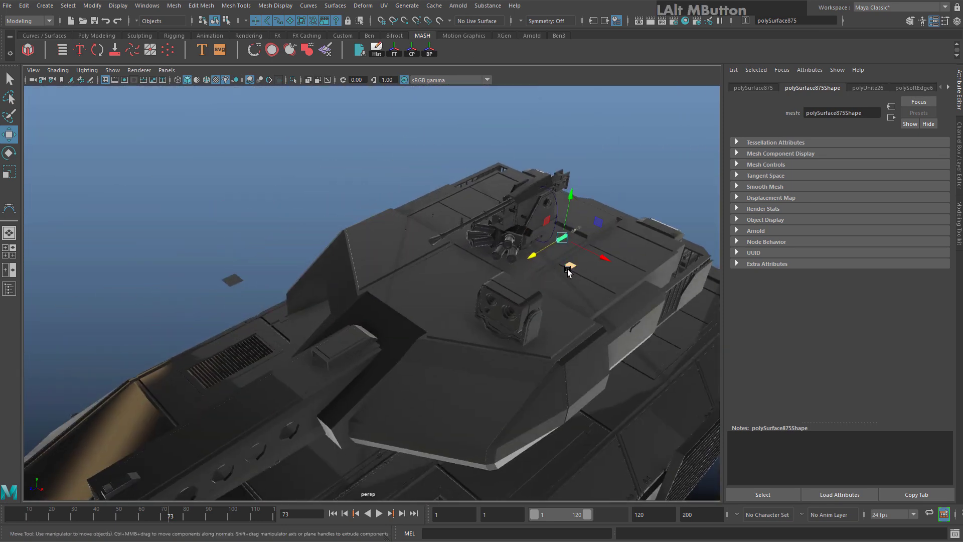
click(222, 278)
key(f)
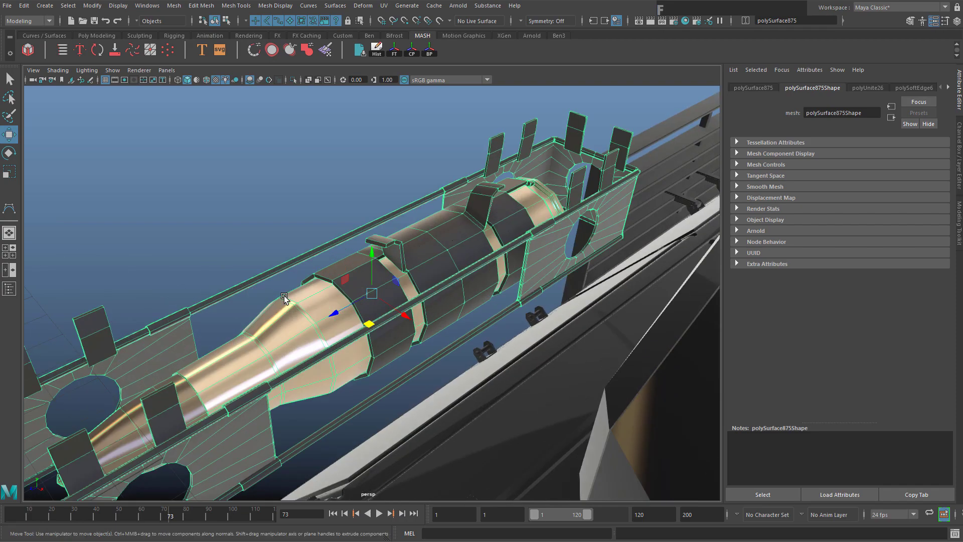
alt+drag(284, 296, 286, 269)
Center the carrier's pivot and snap the carrier to the center of the world grid
click(96, 35)
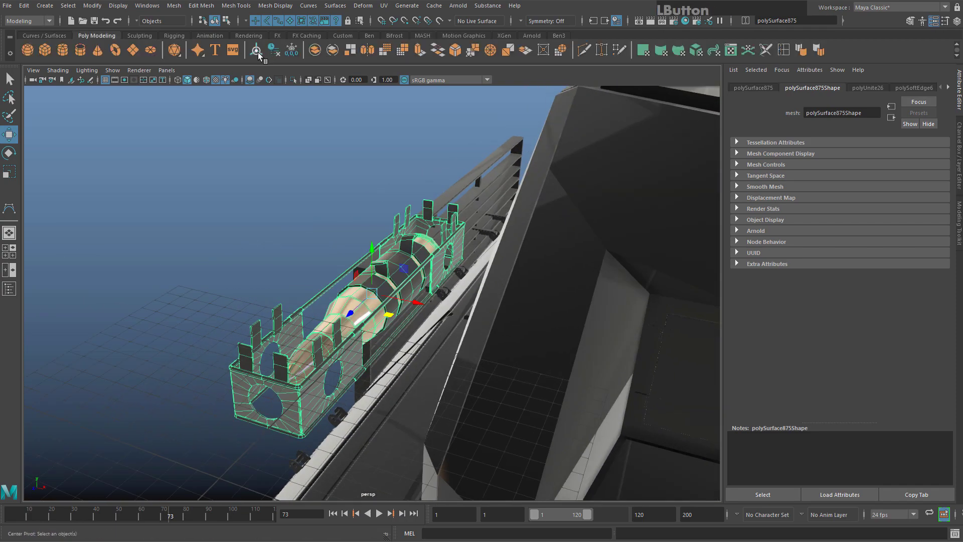
alt+drag(265, 65, 123, 101)
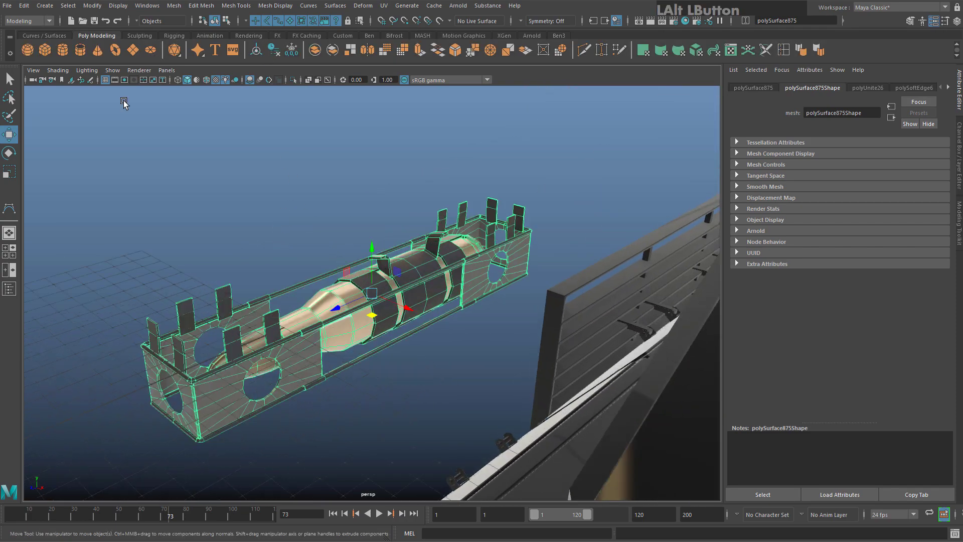
alt+middle_drag(354, 322, 417, 252)
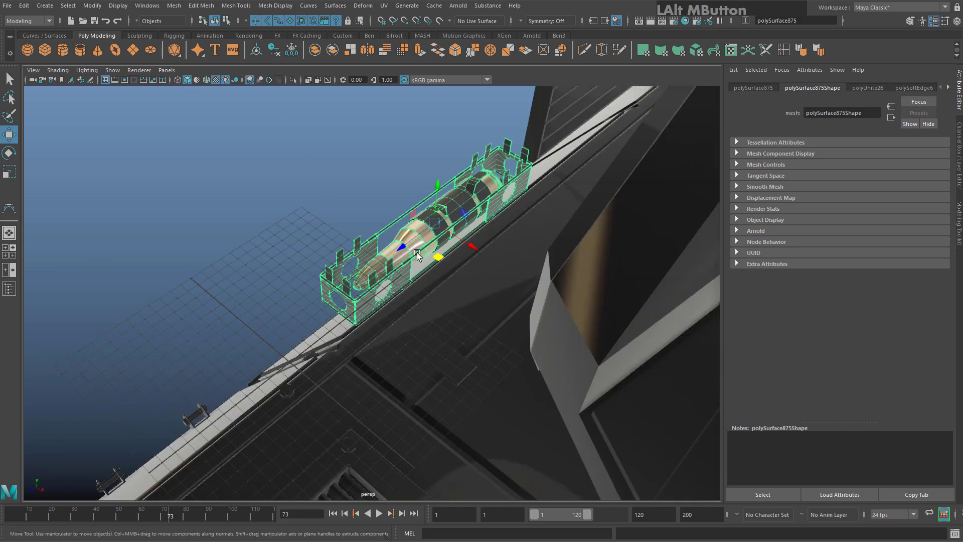
drag(408, 244, 325, 248)
scroll(317, 277, up, 3)
scroll(318, 274, up, 2)
alt+middle_drag(325, 248, 354, 166)
scroll(356, 163, down, 3)
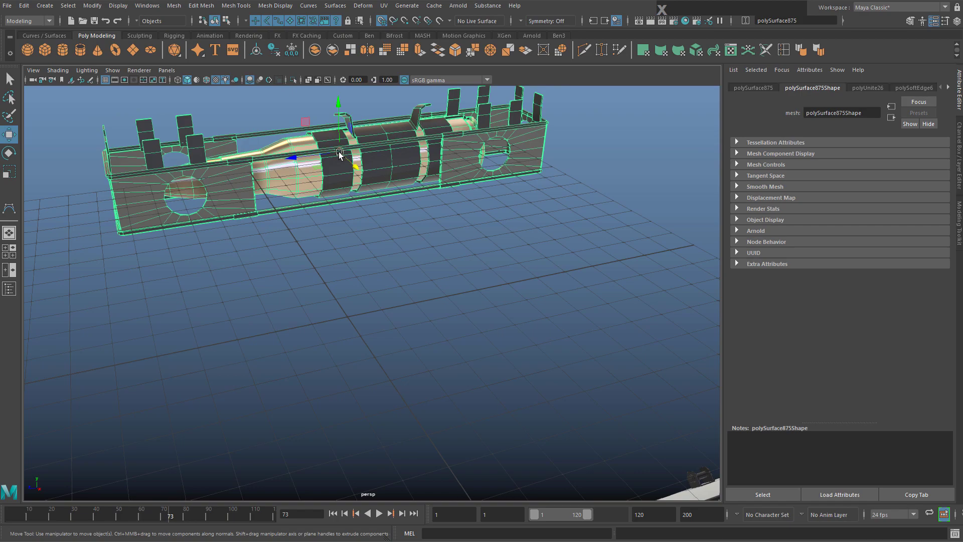
drag(339, 153, 342, 324)
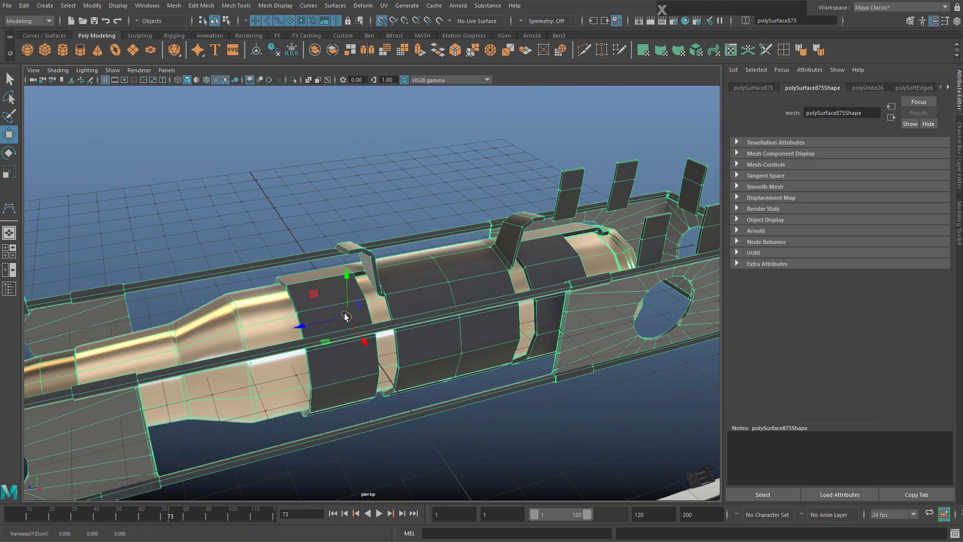
alt+drag(350, 284, 343, 389)
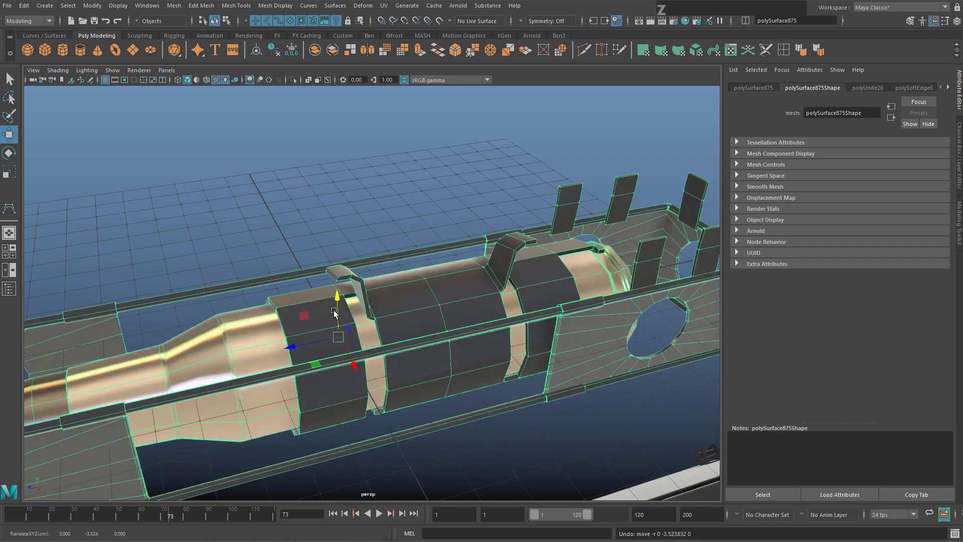
Freeze the carrier's transformations at the world grid
alt+drag(344, 226, 296, 189)
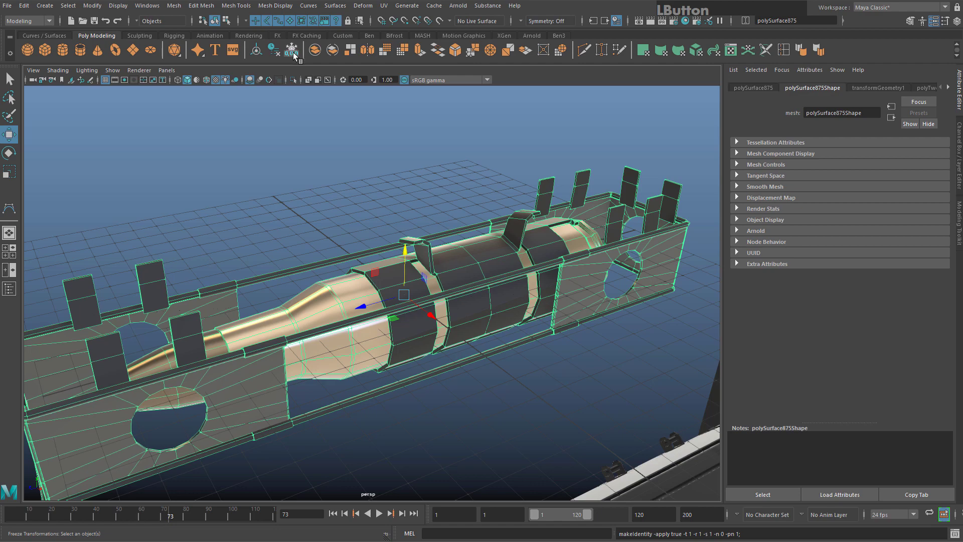
scroll(400, 295, down, 5)
scroll(400, 295, up, 5)
scroll(435, 263, down, 4)
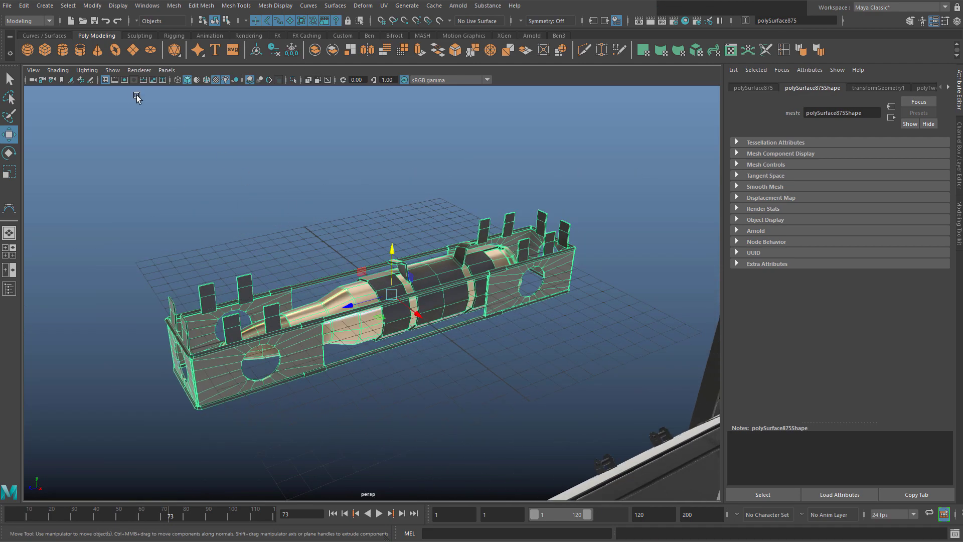
Delete the carrier's construction history and bake its pivot
scroll(221, 215, up, 4)
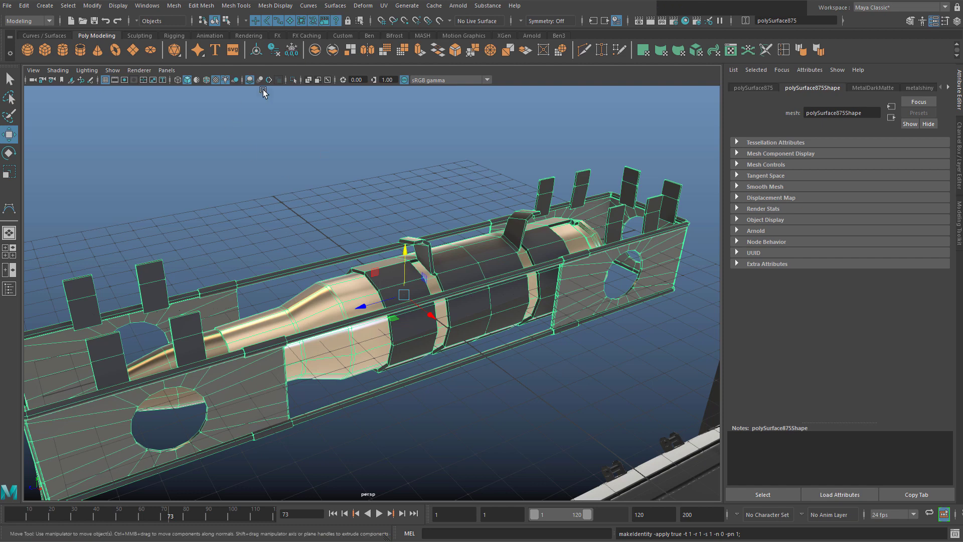
click(97, 6)
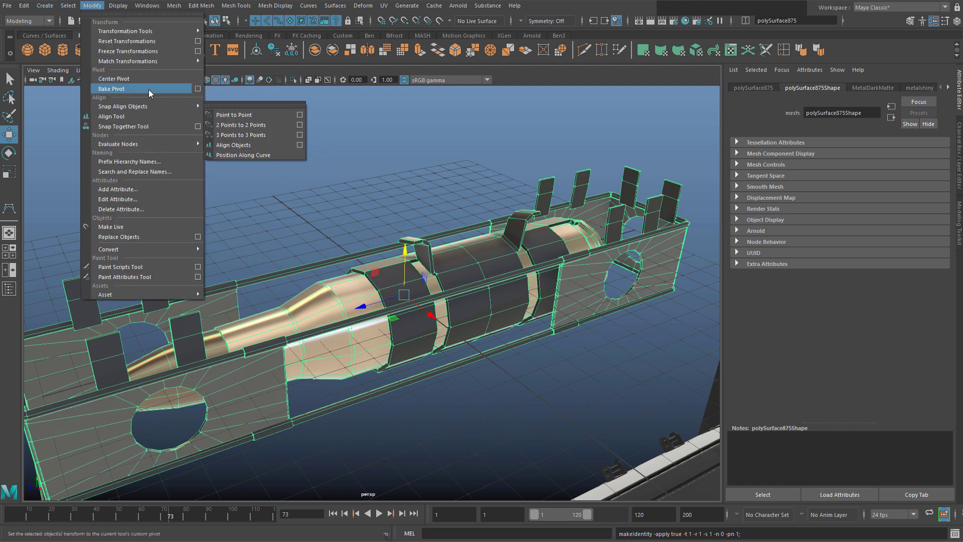
click(158, 88)
Examine the carrier's placement at the world grid relative to the turret and the gun mount
scroll(416, 254, down, 5)
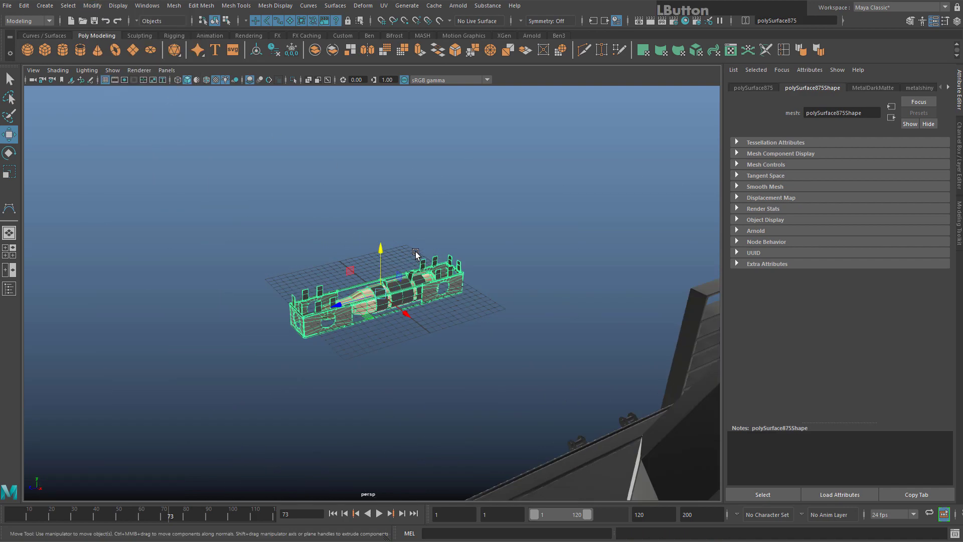
scroll(416, 253, down, 5)
scroll(408, 281, up, 4)
alt+drag(408, 281, 483, 287)
scroll(483, 287, down, 3)
alt+middle_drag(483, 287, 308, 268)
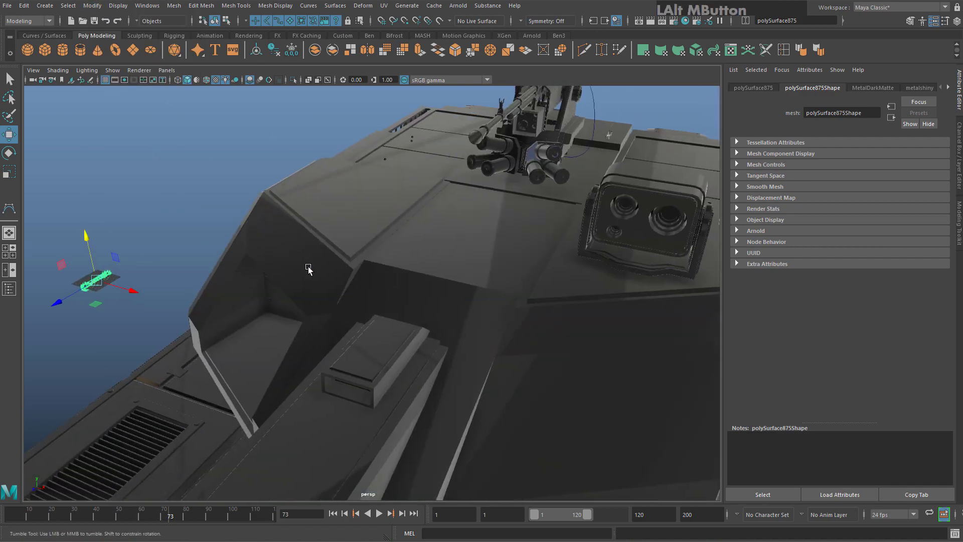
alt+drag(309, 269, 275, 195)
alt+middle_drag(274, 194, 334, 174)
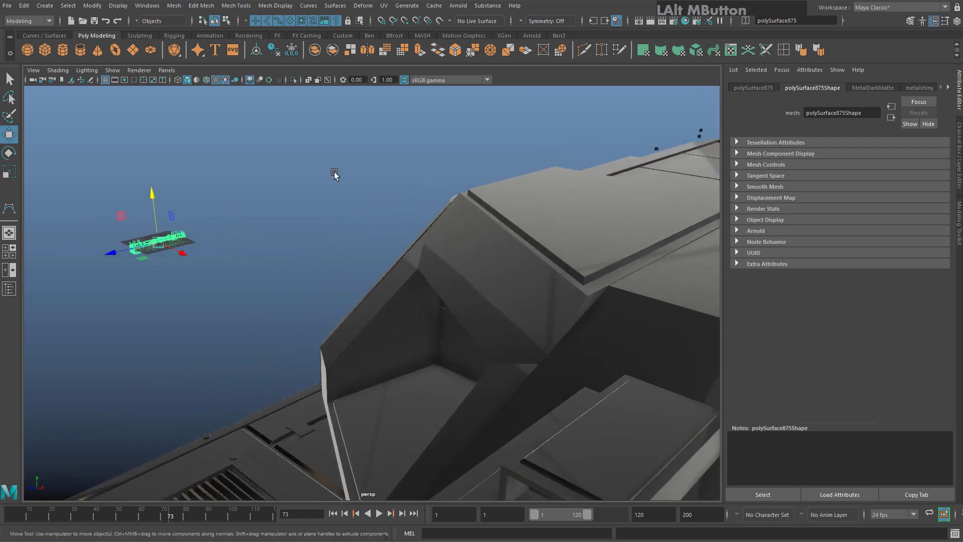
alt+middle_drag(230, 123, 380, 98)
scroll(381, 99, up, 2)
key(f)
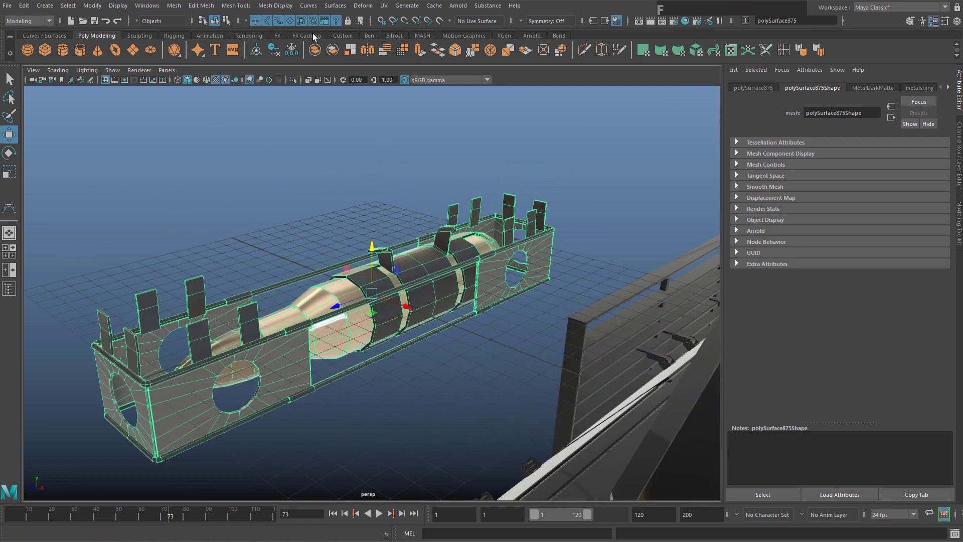
Create a MASH network from the carrier
click(422, 36)
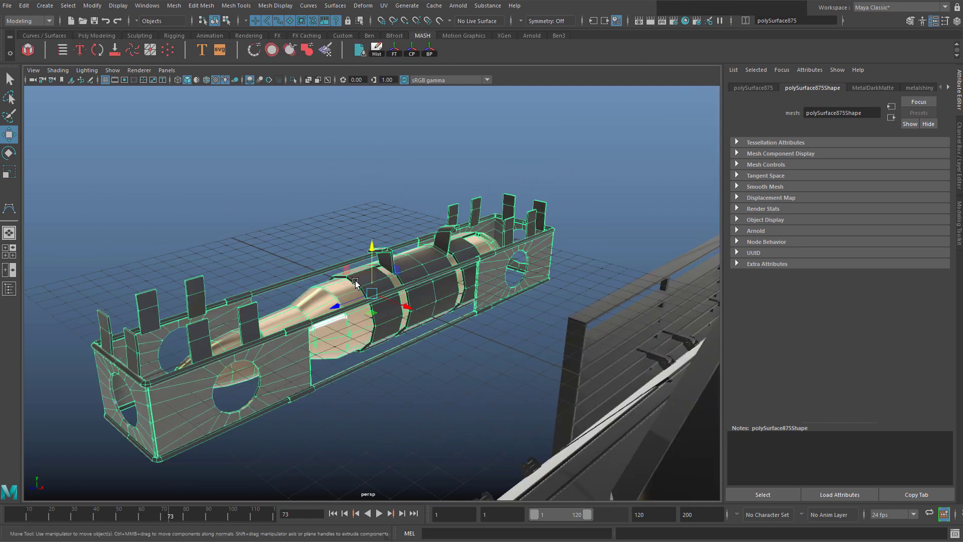
click(27, 51)
scroll(385, 255, down, 5)
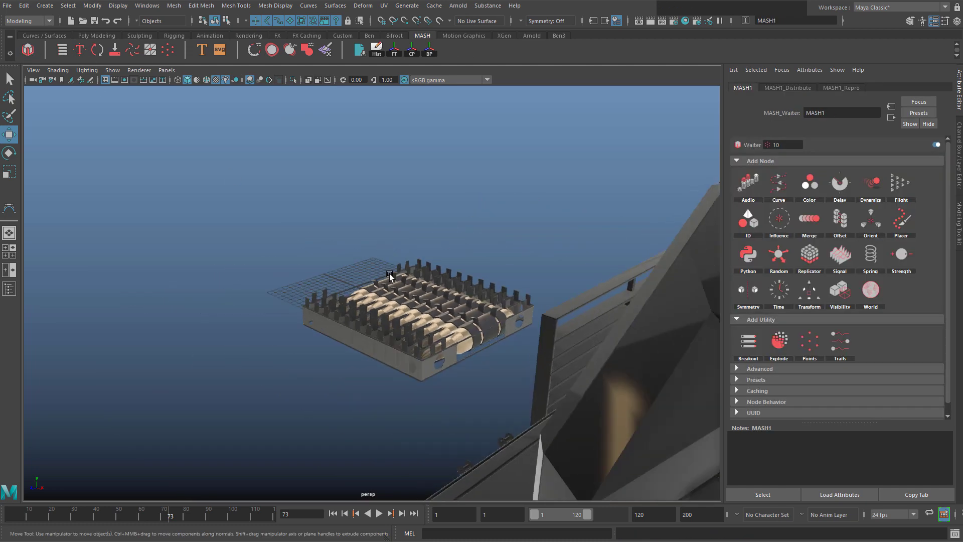
scroll(390, 274, up, 3)
scroll(389, 273, down, 2)
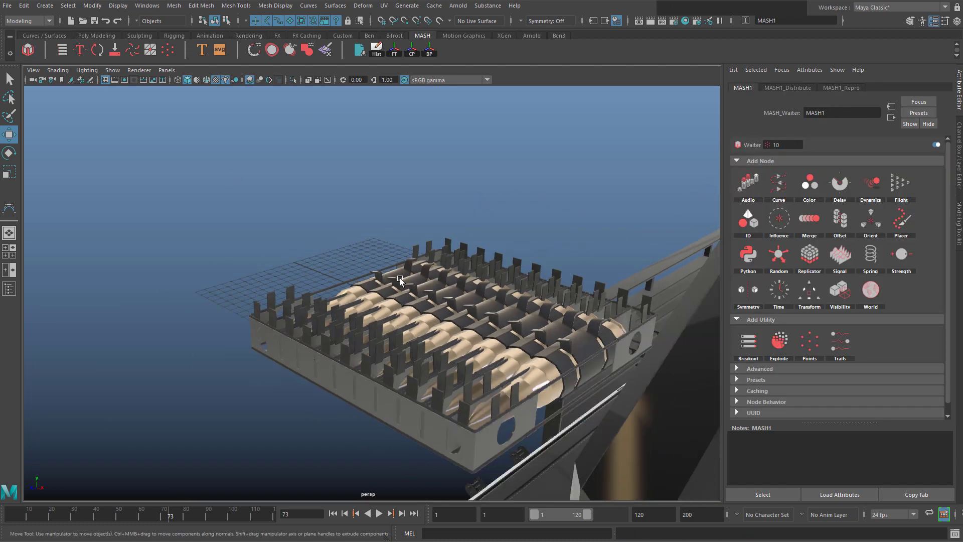
Open the MASH Editor and add a Curve node to the carrier's MASH network
click(62, 50)
drag(281, 95, 81, 129)
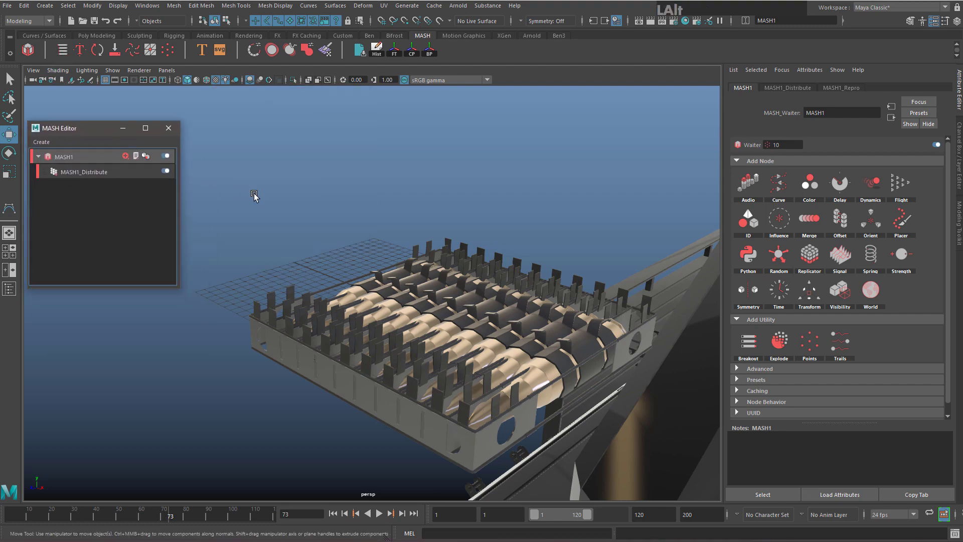
alt+drag(254, 196, 274, 197)
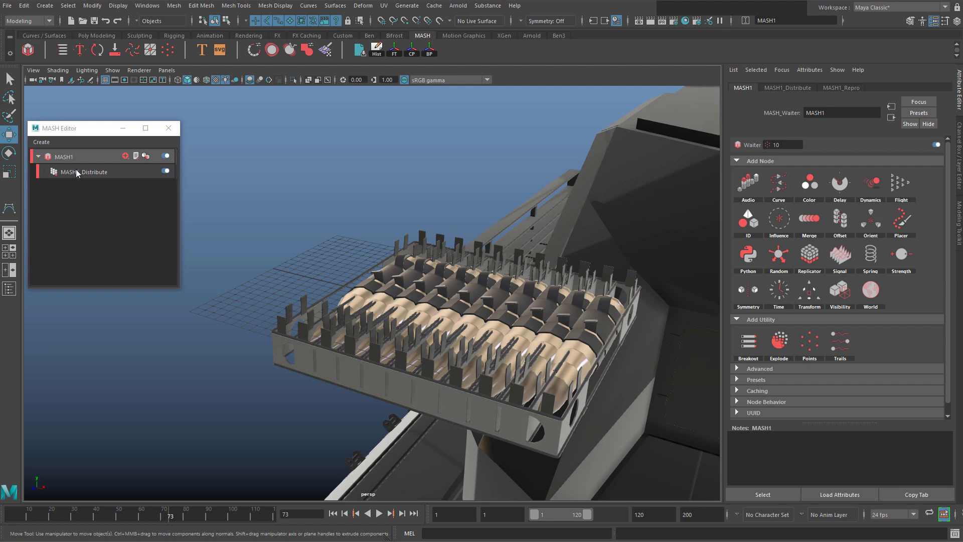
click(780, 186)
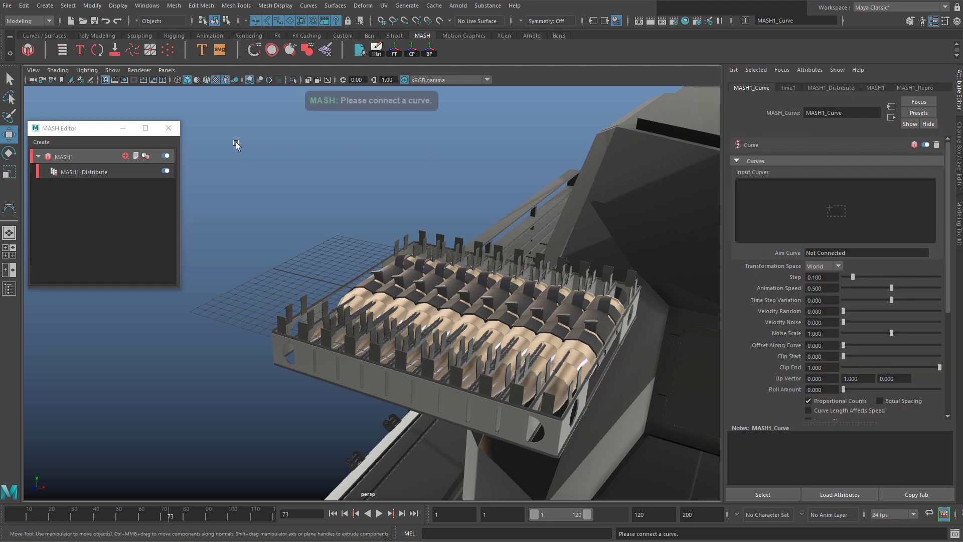
drag(275, 129, 248, 112)
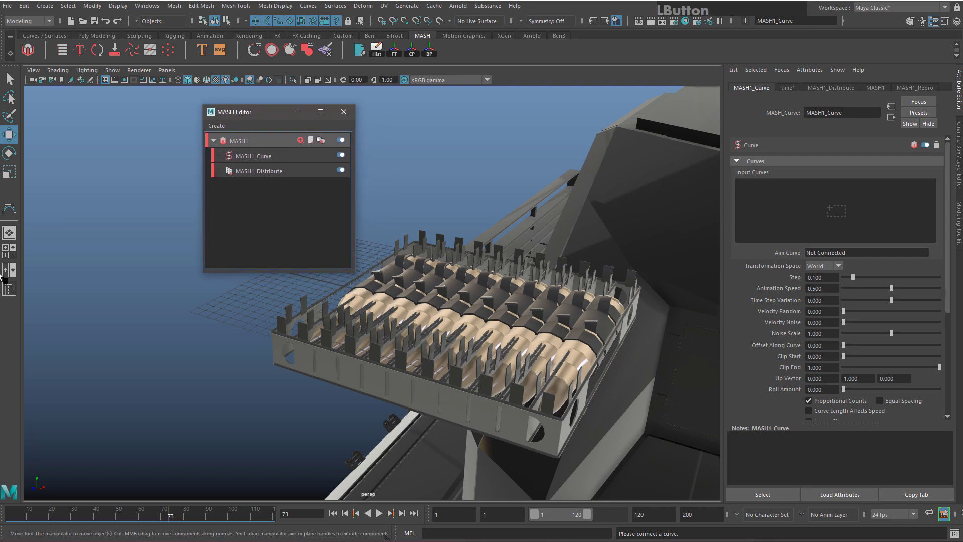
Open the Outliner and select the guide curve beside the gun mount to identify it in the list
click(9, 288)
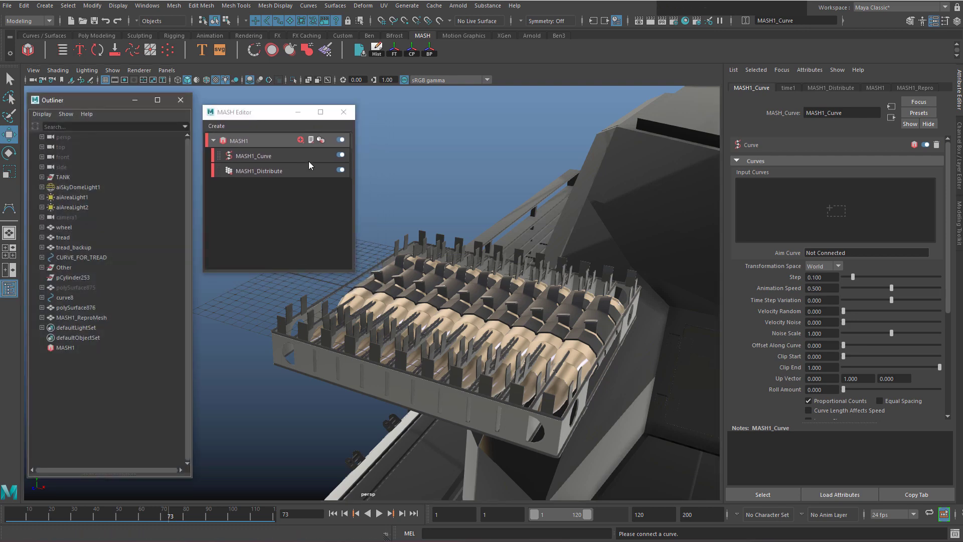
scroll(600, 213, down, 5)
alt+middle_drag(600, 212, 358, 236)
alt+drag(357, 235, 555, 224)
alt+middle_drag(579, 200, 431, 230)
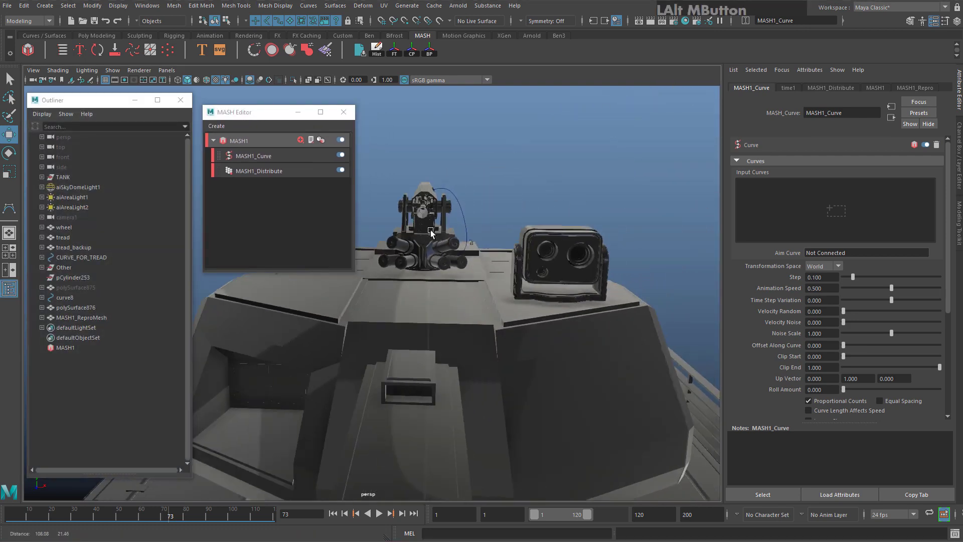
scroll(431, 231, up, 3)
click(502, 189)
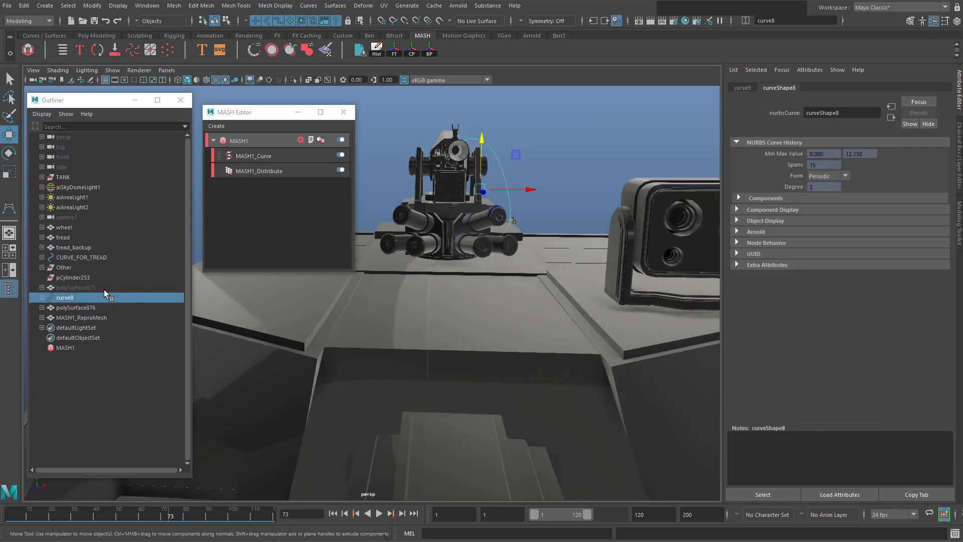
alt+middle_drag(319, 287, 528, 348)
alt+drag(529, 348, 458, 341)
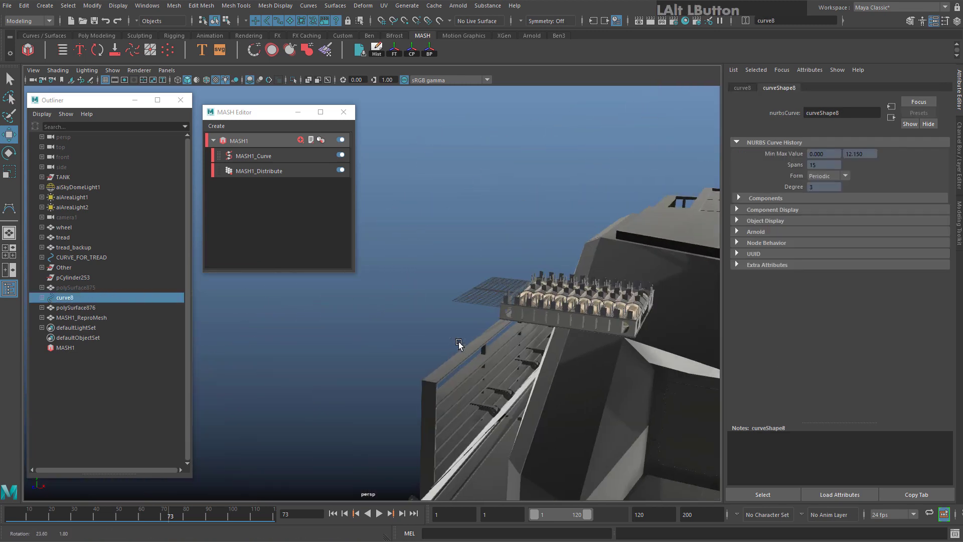
alt+middle_drag(459, 341, 387, 332)
scroll(386, 333, up, 3)
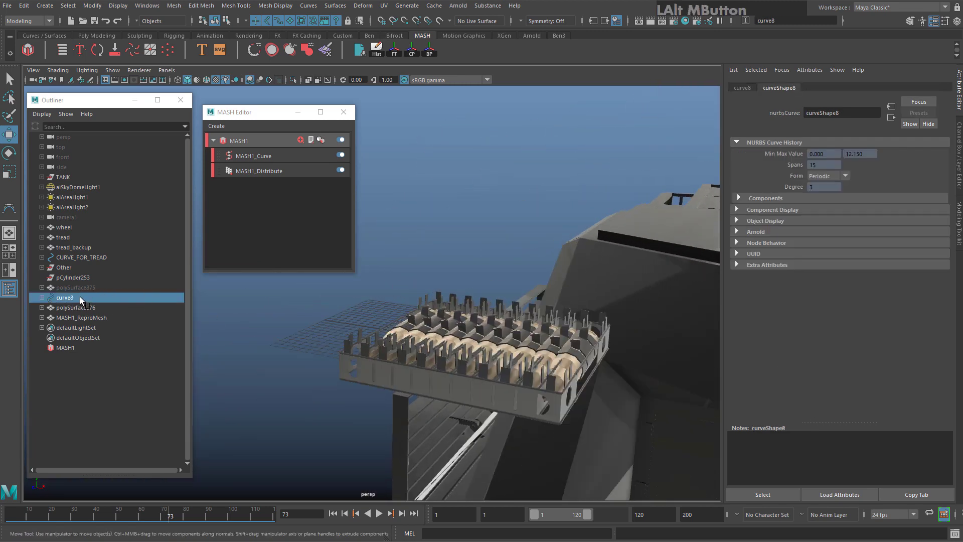
Assign curve8 as the input curve of the MASH network's Curve node so the carriers follow the guide curve
click(253, 159)
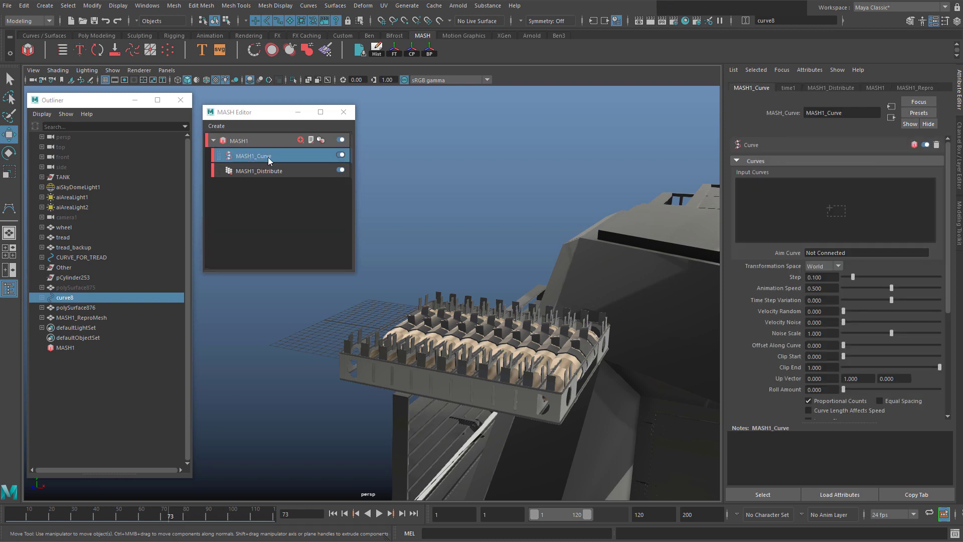
middle_drag(66, 297, 109, 303)
middle_drag(208, 298, 306, 297)
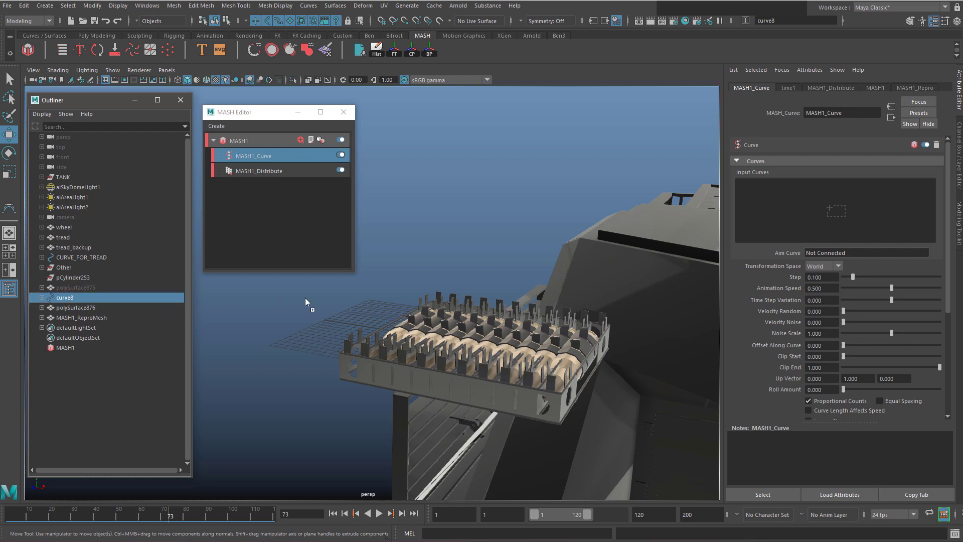
middle_drag(637, 230, 786, 206)
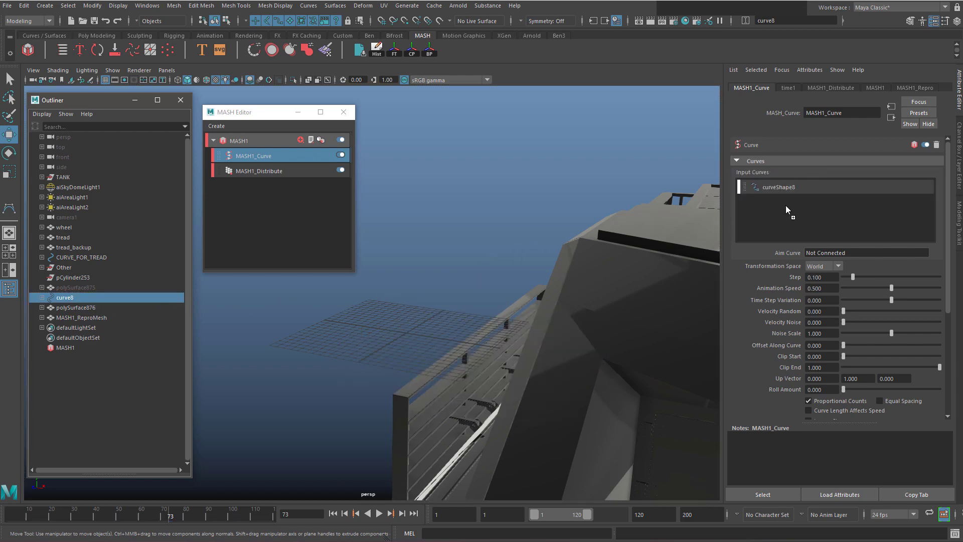
scroll(490, 294, down, 3)
alt+middle_drag(619, 234, 432, 320)
alt+drag(501, 357, 470, 365)
alt+middle_drag(470, 365, 488, 374)
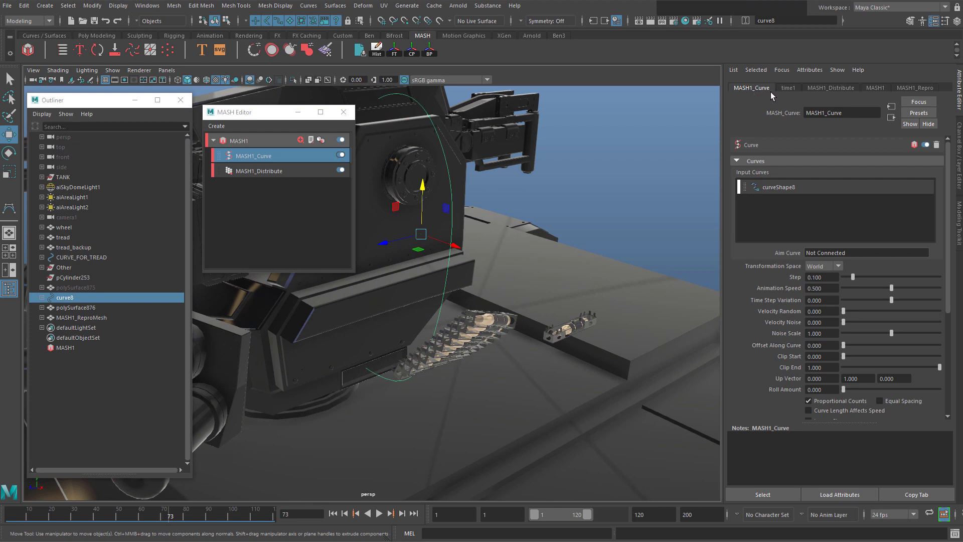
Set the Curve node's Step to 0.200 and the Distribute node's Distance X to 0
drag(853, 278, 862, 275)
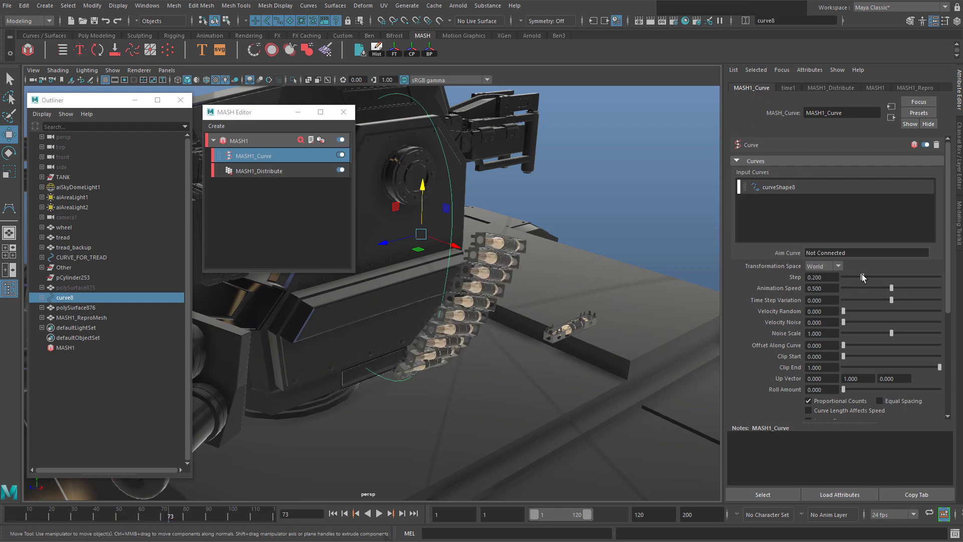
click(259, 173)
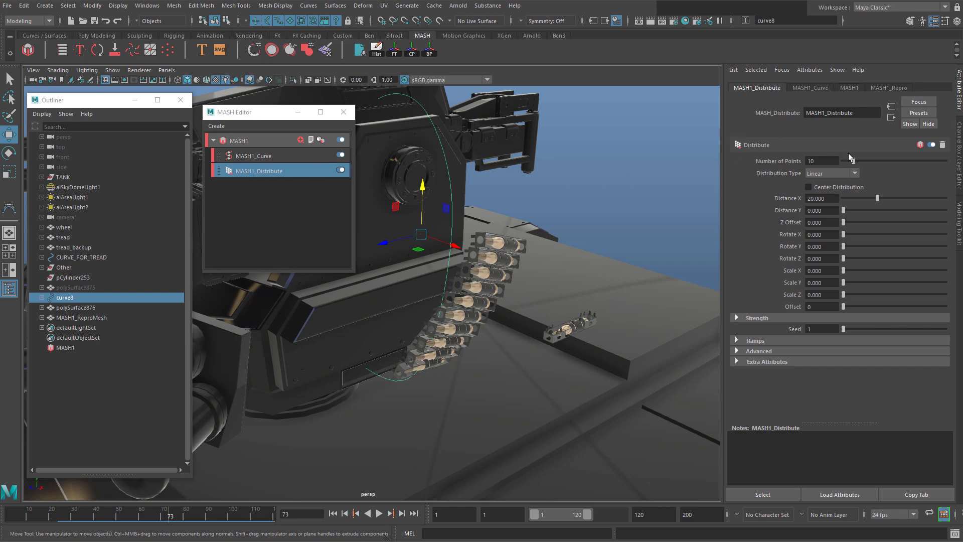
drag(877, 199, 789, 206)
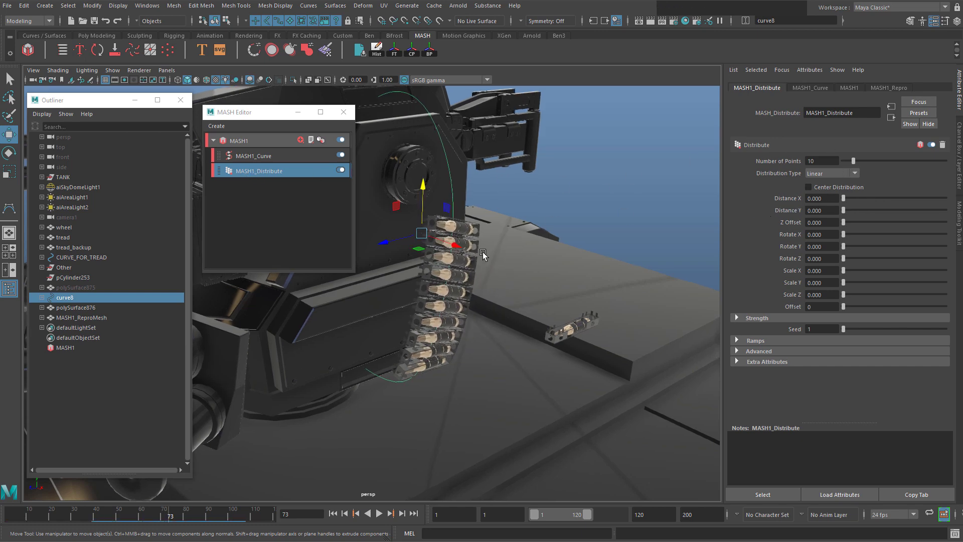
alt+right_drag(461, 242, 700, 365)
alt+middle_drag(601, 282, 404, 171)
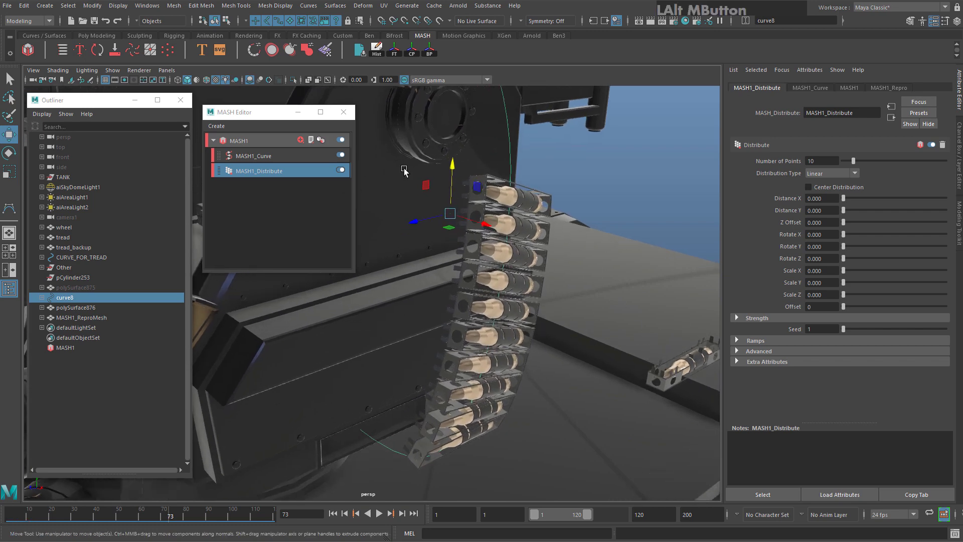
Set the Curve node's Step to 1.000 and the Distribute node's Number of Points to 50
click(812, 88)
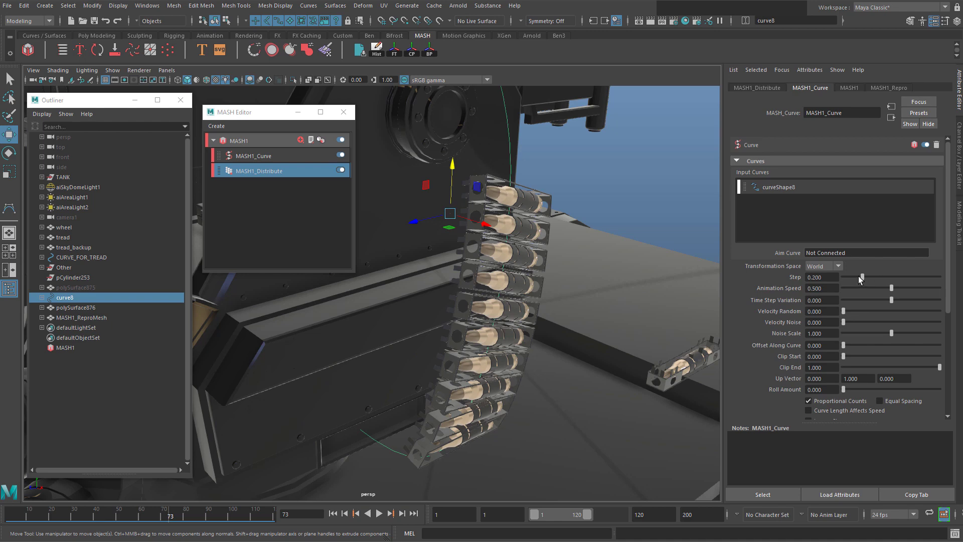
drag(862, 276, 943, 267)
alt+drag(557, 274, 524, 279)
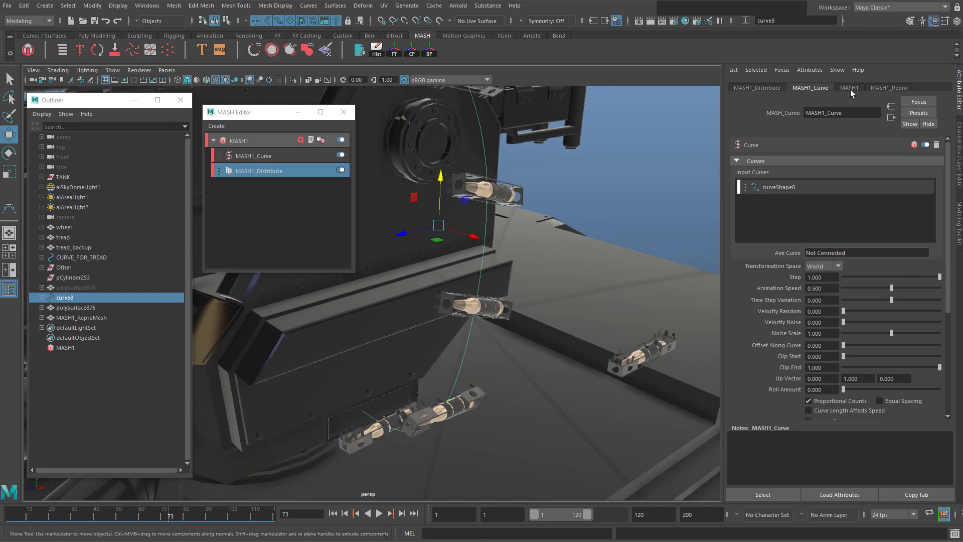
click(755, 88)
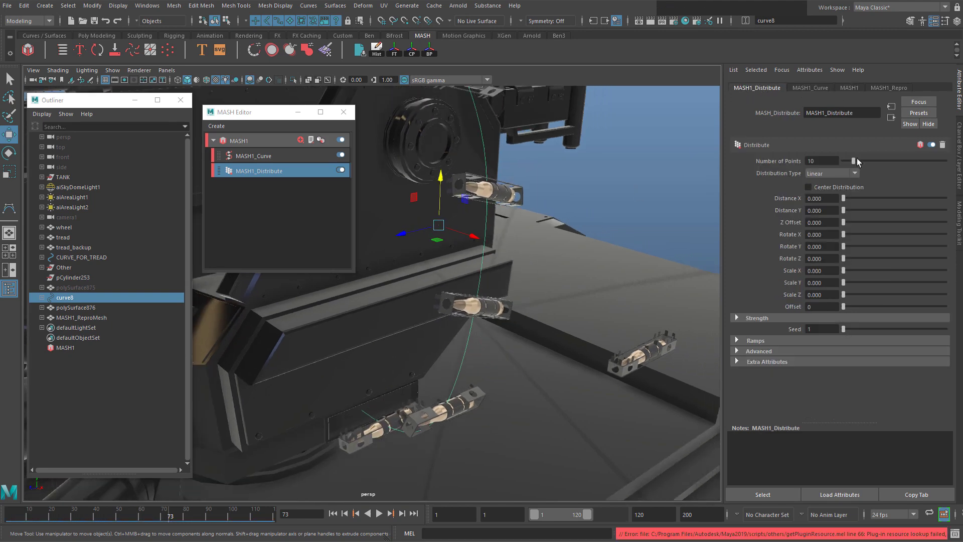
drag(853, 162, 896, 161)
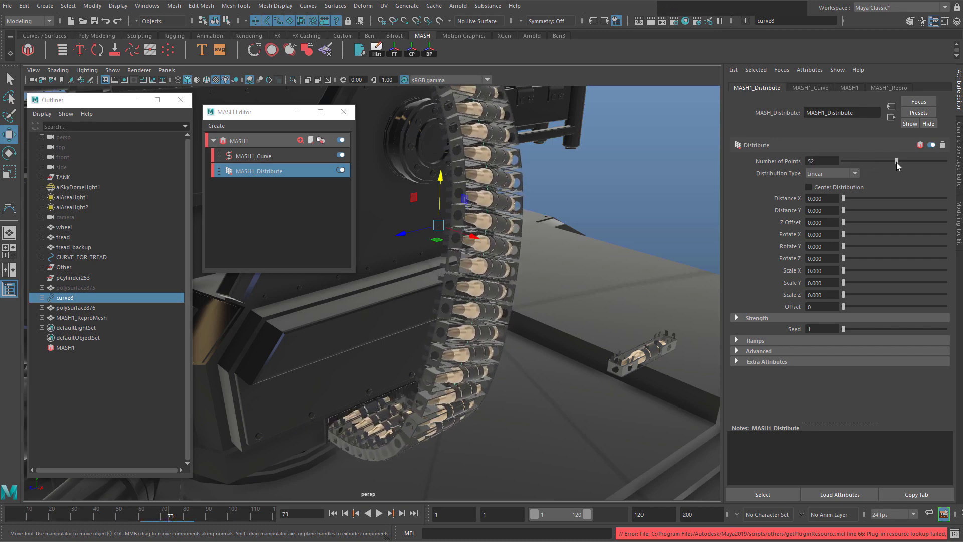
drag(896, 162, 895, 161)
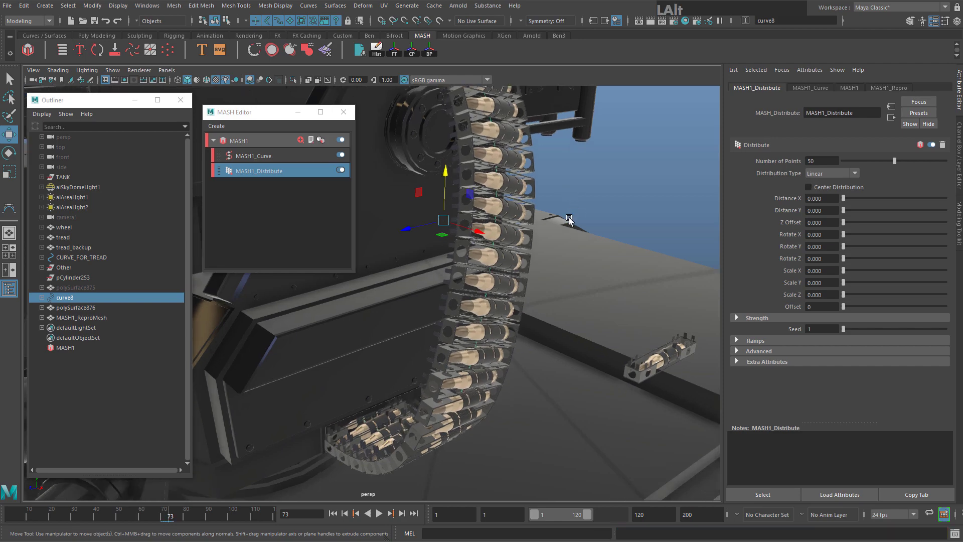
Lower the Distribute node's Number of Points to 47 to space the carriers along the belt
alt+middle_drag(572, 197, 226, 271)
alt+middle_drag(409, 326, 166, 331)
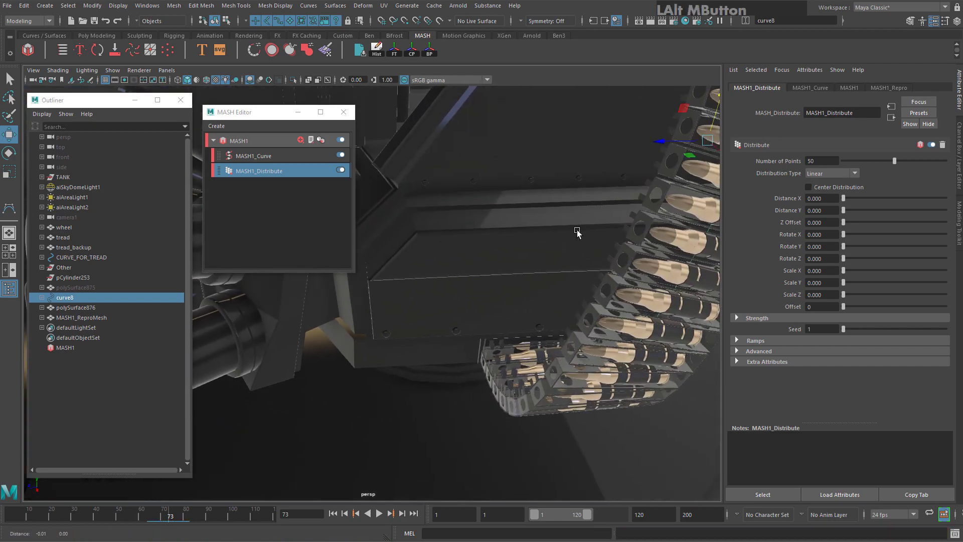
alt+middle_drag(576, 231, 144, 435)
alt+middle_drag(359, 318, 155, 425)
alt+middle_drag(499, 187, 309, 445)
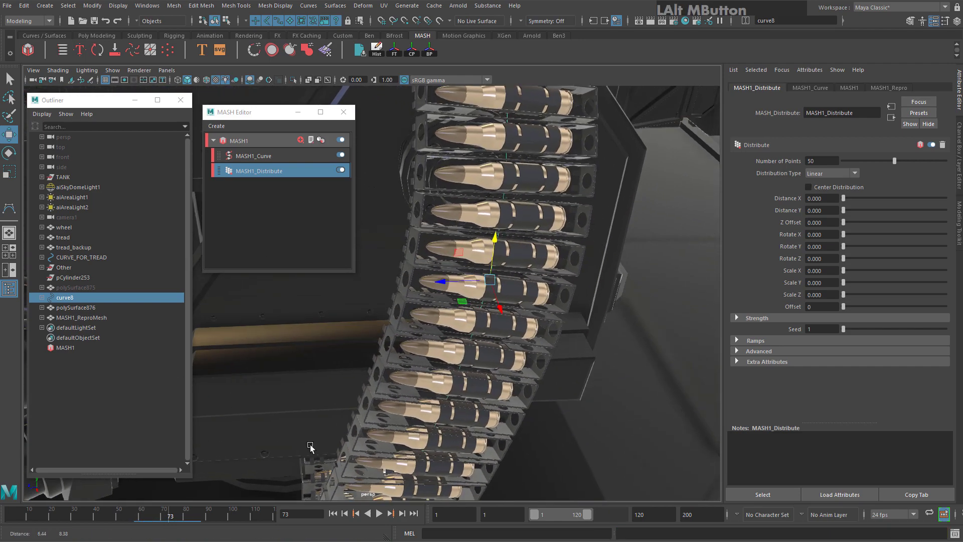
scroll(531, 224, up, 3)
drag(895, 161, 890, 159)
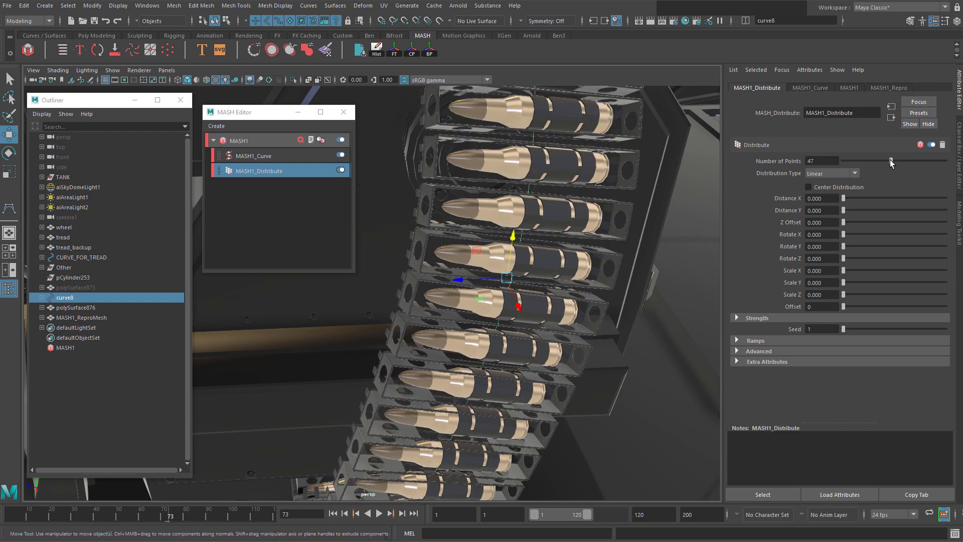
Examine the belt's carriers up close, checking how the connecting tabs line up with the neighbouring boxes
alt+middle_drag(635, 181, 374, 273)
alt+drag(374, 272, 299, 342)
alt+middle_drag(299, 342, 523, 316)
alt+drag(523, 316, 468, 297)
click(468, 297)
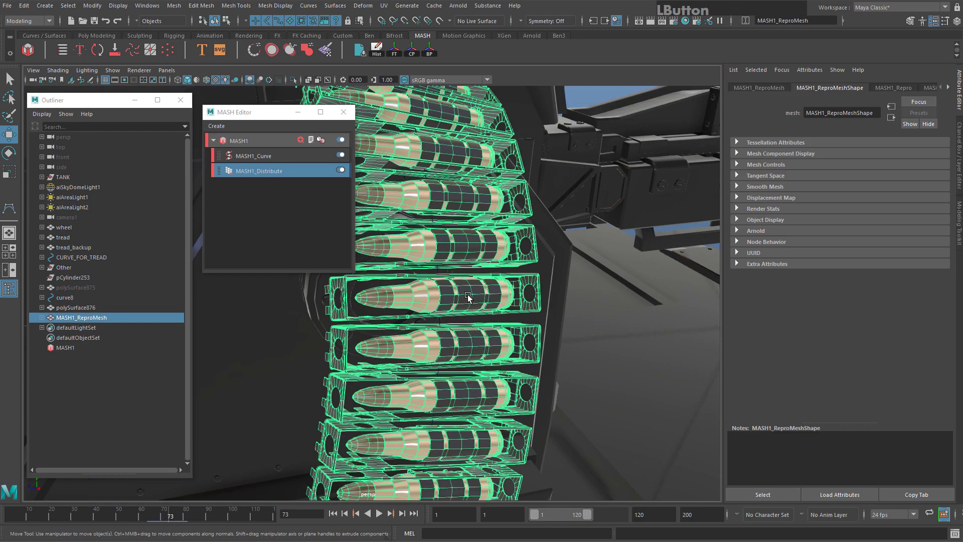
alt+middle_drag(469, 297, 504, 309)
alt+drag(504, 309, 453, 300)
alt+middle_drag(454, 301, 514, 238)
click(513, 239)
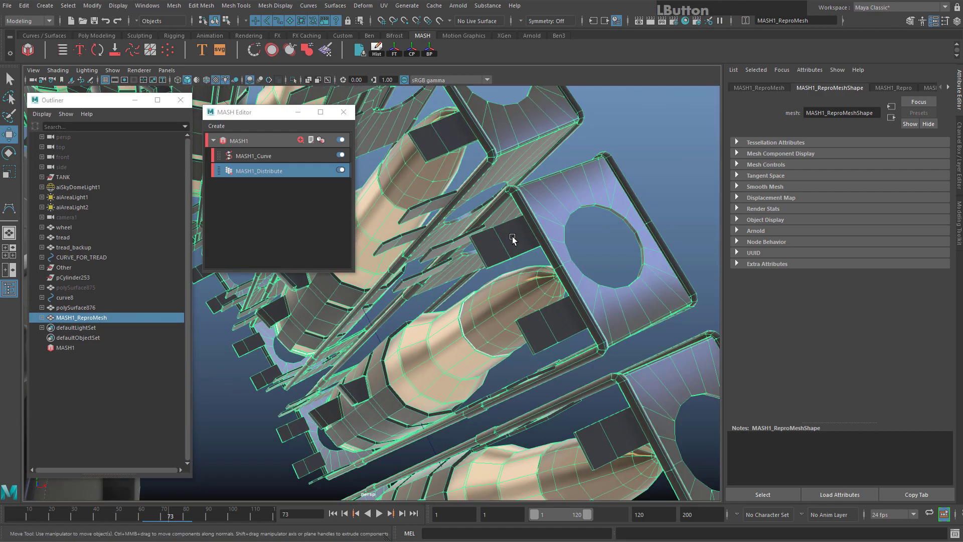
scroll(496, 275, down, 5)
scroll(482, 277, up, 5)
right_drag(459, 257, 459, 296)
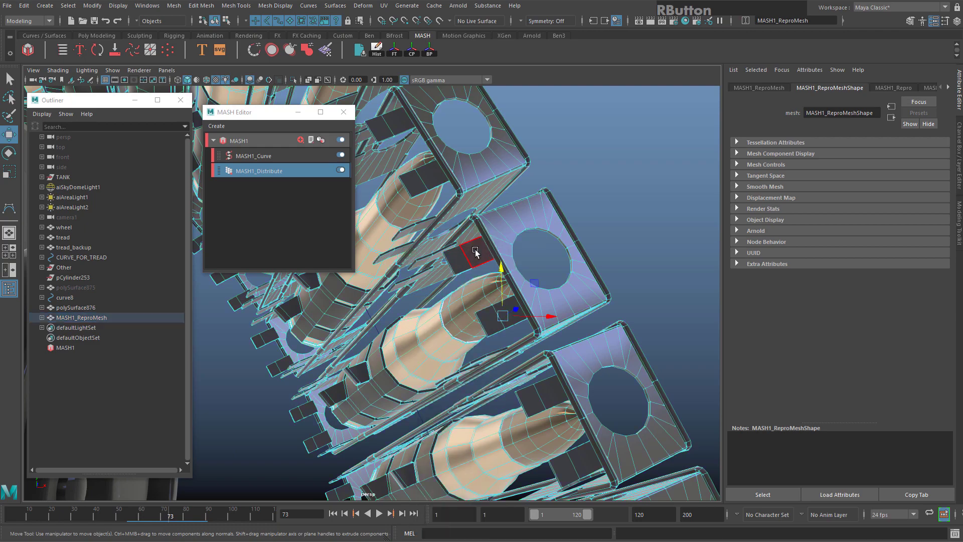
right_drag(530, 254, 591, 192)
click(591, 192)
alt+drag(591, 201, 376, 271)
alt+middle_drag(385, 291, 510, 282)
alt+drag(510, 282, 521, 336)
alt+middle_drag(521, 336, 858, 125)
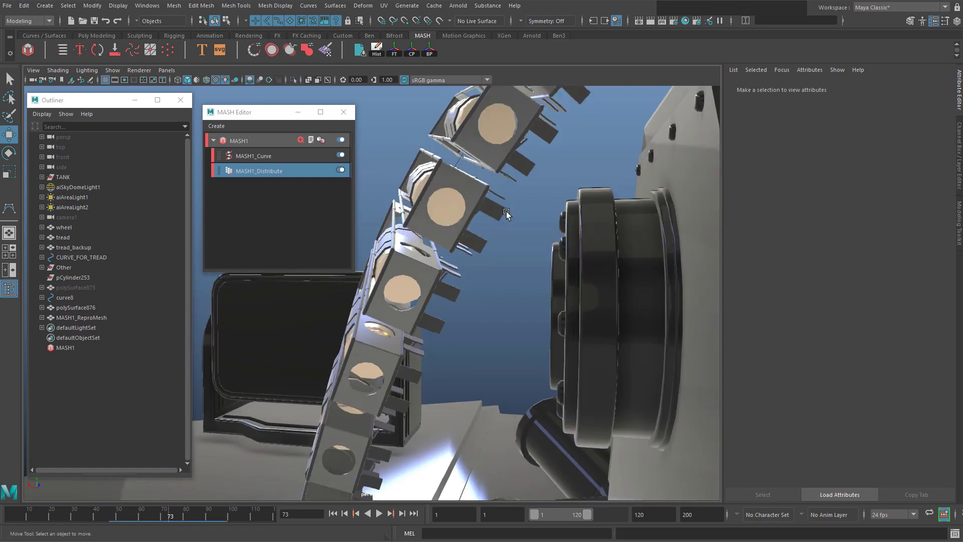
Examine the belt's bend from the side, checking the gaps and tab overlap between neighbouring carriers
alt+drag(507, 215, 404, 267)
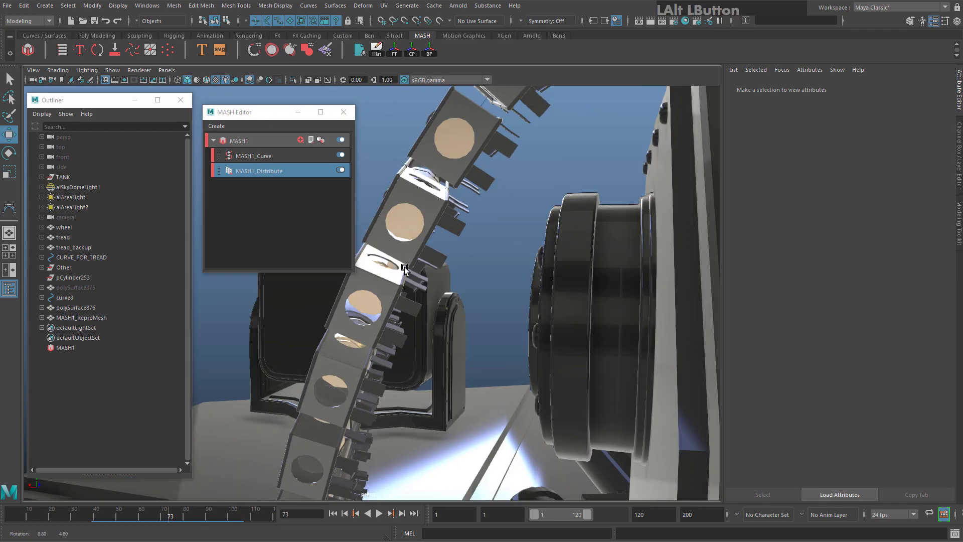
alt+middle_drag(428, 268, 500, 278)
click(539, 279)
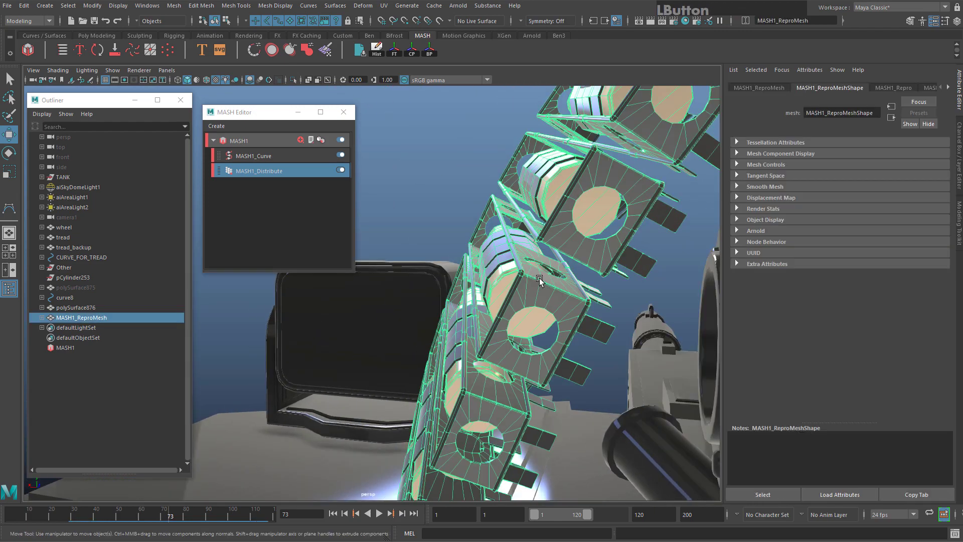
alt+drag(541, 280, 513, 279)
alt+drag(523, 221, 532, 217)
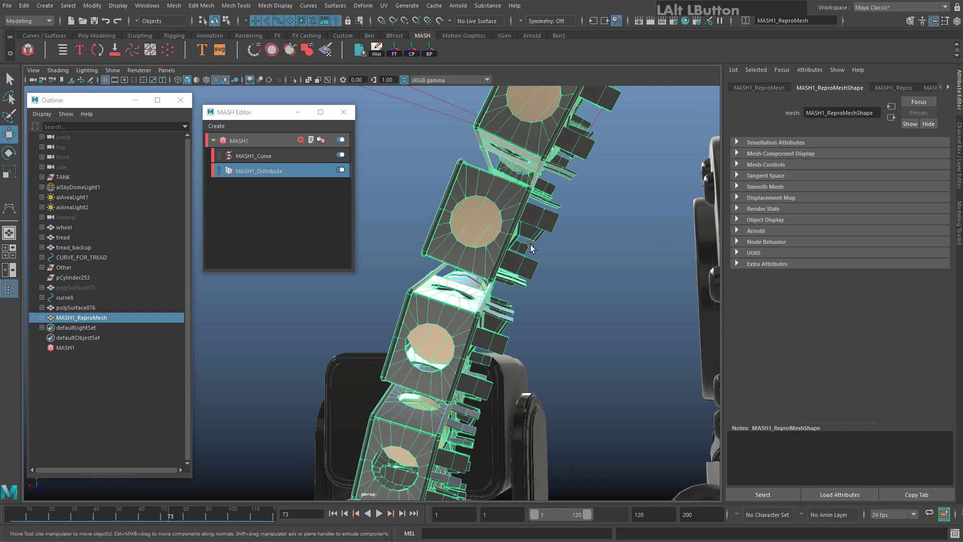
alt+middle_drag(534, 231, 562, 285)
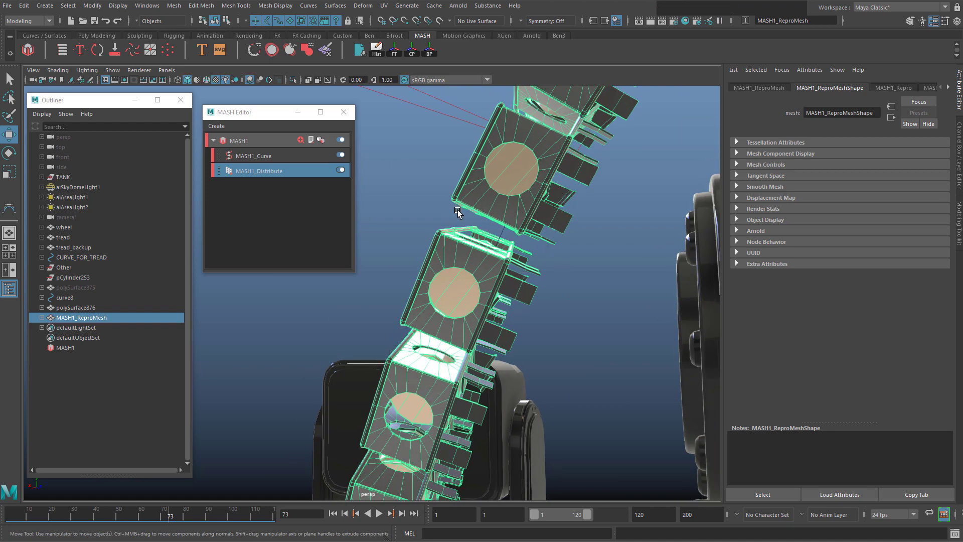
alt+middle_drag(469, 209, 469, 261)
alt+drag(469, 261, 491, 317)
alt+middle_drag(492, 317, 510, 318)
alt+drag(511, 318, 408, 297)
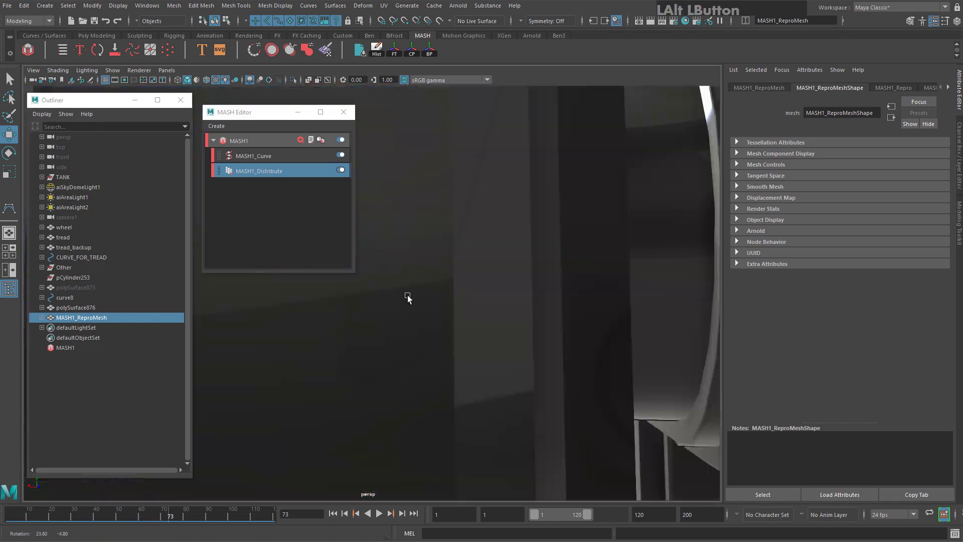
alt+middle_drag(407, 297, 453, 271)
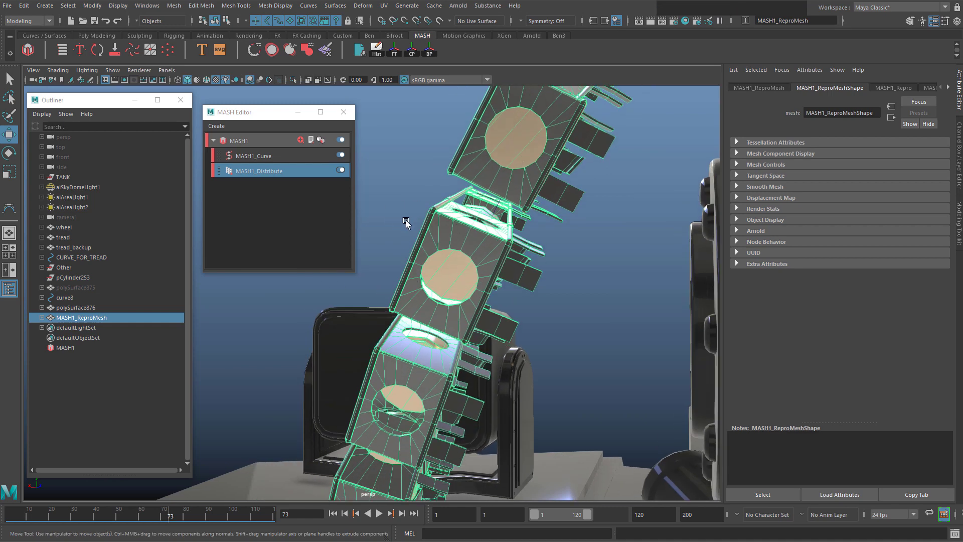
alt+middle_drag(406, 222, 480, 264)
alt+drag(480, 263, 496, 235)
mouse_move(497, 236)
alt+middle_down()
mouse_move(510, 205)
mouse_move(506, 249)
alt+middle_up()
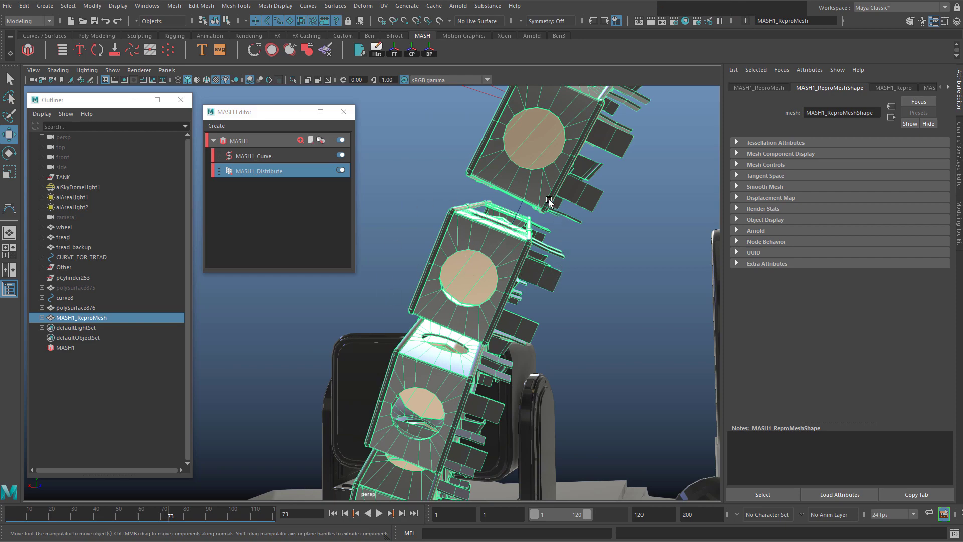
scroll(475, 187, down, 5)
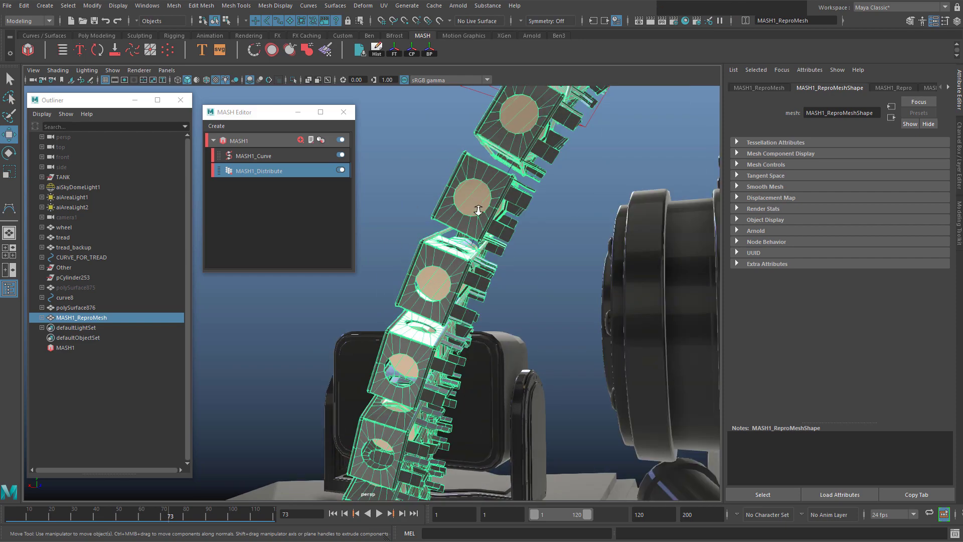
alt+drag(478, 200, 491, 372)
alt+middle_drag(491, 373, 477, 289)
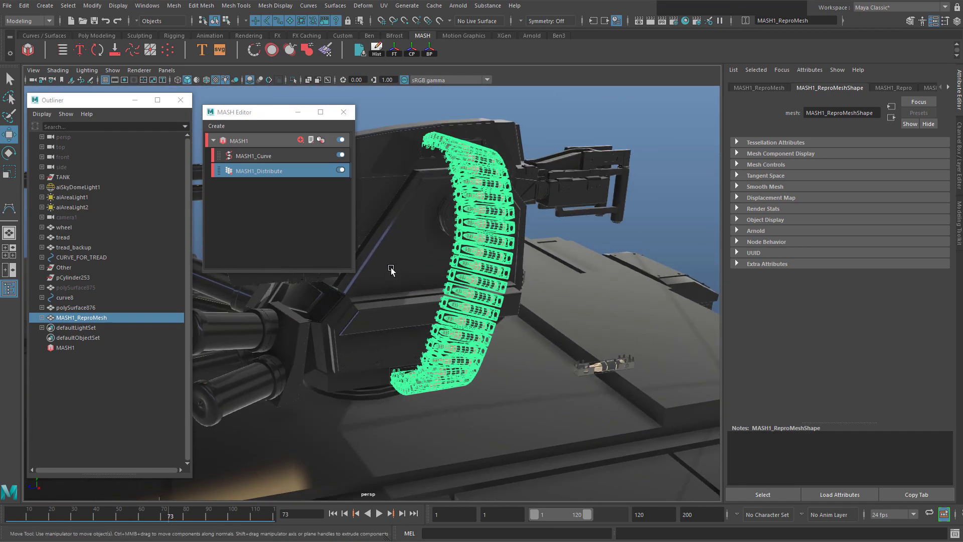
Undo the Distribute and Curve node settings and the curve connection of the carrier's MASH network
key(ctrl+z)
key(ctrl+z)
key(ctrl+z)
key(ctrl+z)
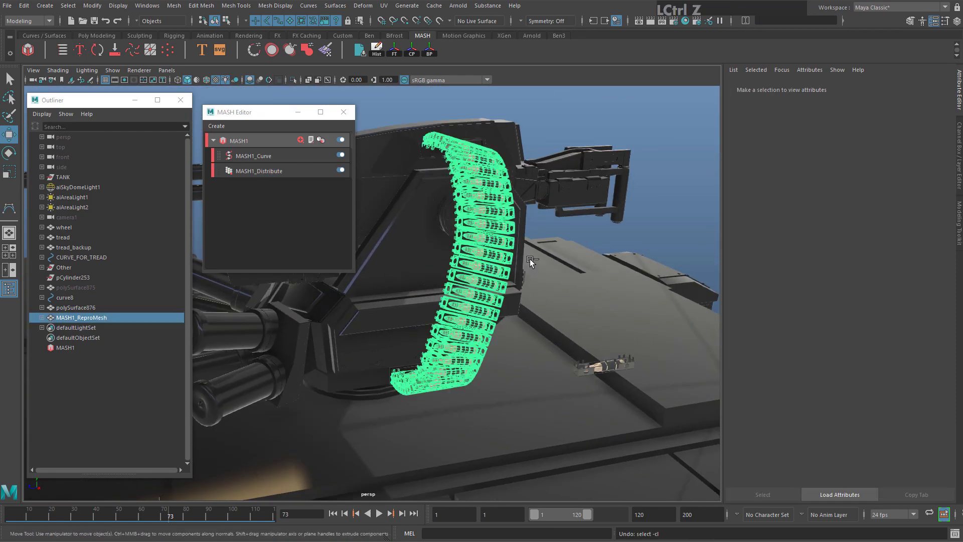
key(ctrl+z)
scroll(536, 270, down, 6)
alt+middle_drag(416, 326, 510, 357)
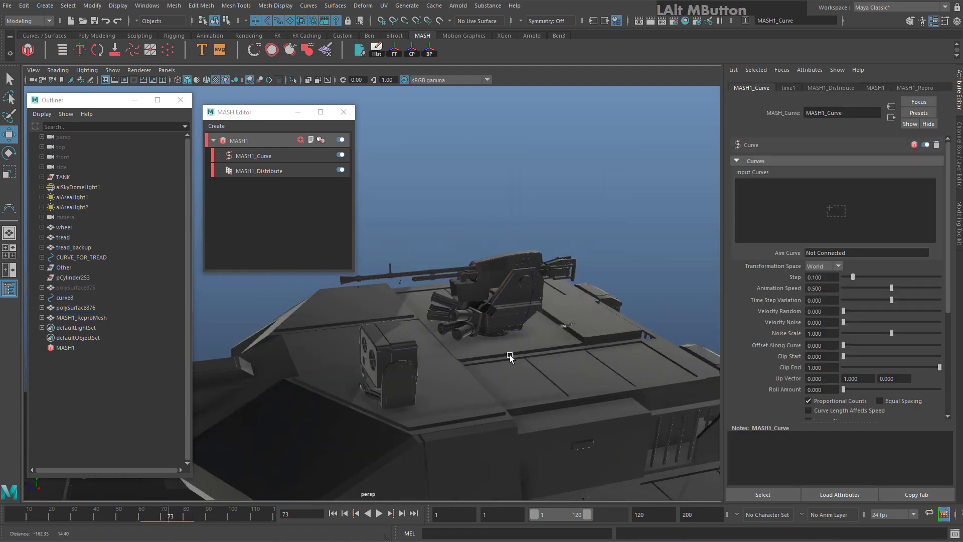
alt+drag(510, 356, 476, 326)
alt+middle_drag(476, 326, 676, 286)
scroll(366, 378, down, 3)
alt+middle_drag(367, 377, 488, 346)
Undo the creation of the MASH network and the baking of the carrier's custom pivot
key(ctrl+z)
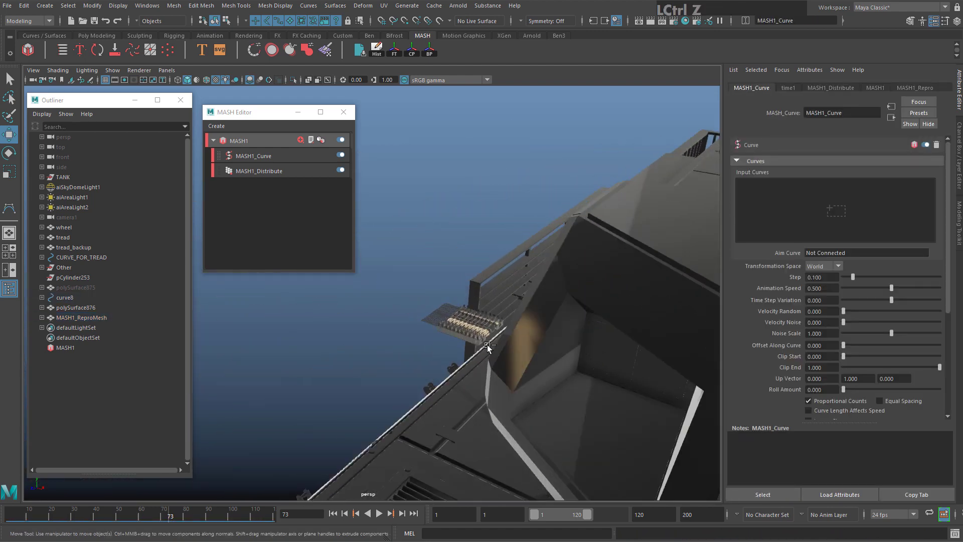
scroll(488, 346, up, 3)
key(ctrl+z)
key(ctrl+z)
key(ctrl+z)
key(ctrl+z)
key(ctrl+z)
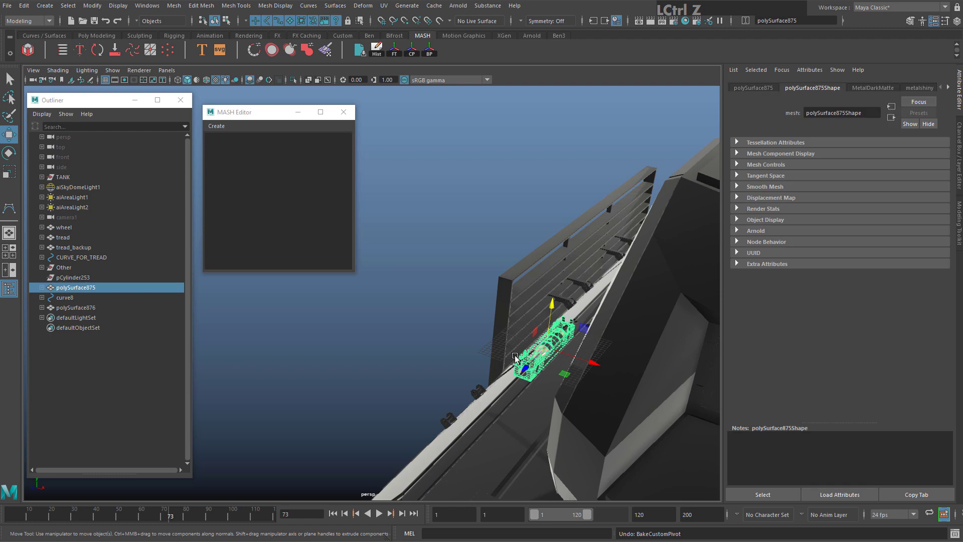
alt+middle_drag(370, 311, 239, 189)
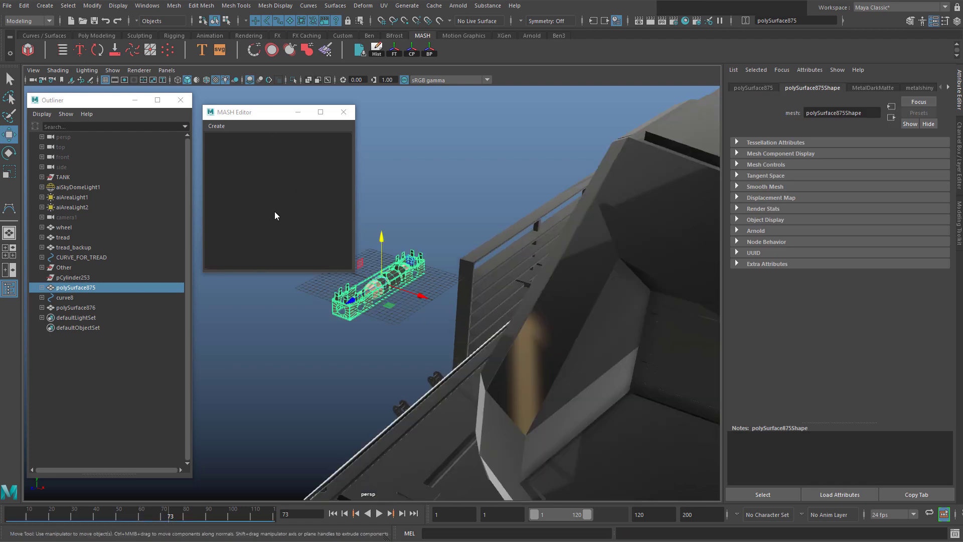
scroll(421, 306, up, 6)
alt+middle_drag(436, 312, 491, 389)
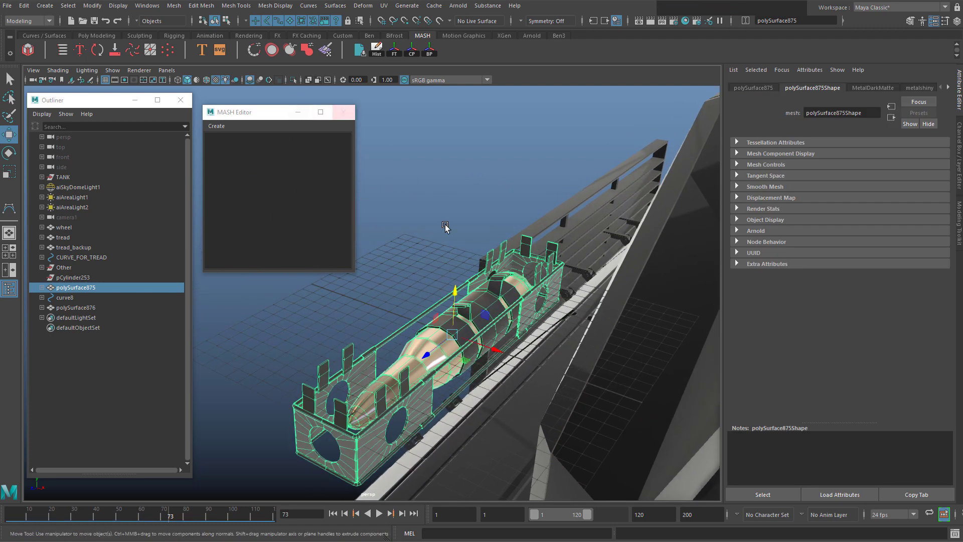
Rotate the single-round carrier with step snapping to reorient it for the feed belt
alt+drag(499, 315, 385, 299)
alt+middle_drag(385, 299, 570, 383)
alt+drag(570, 383, 499, 333)
alt+middle_drag(499, 333, 405, 297)
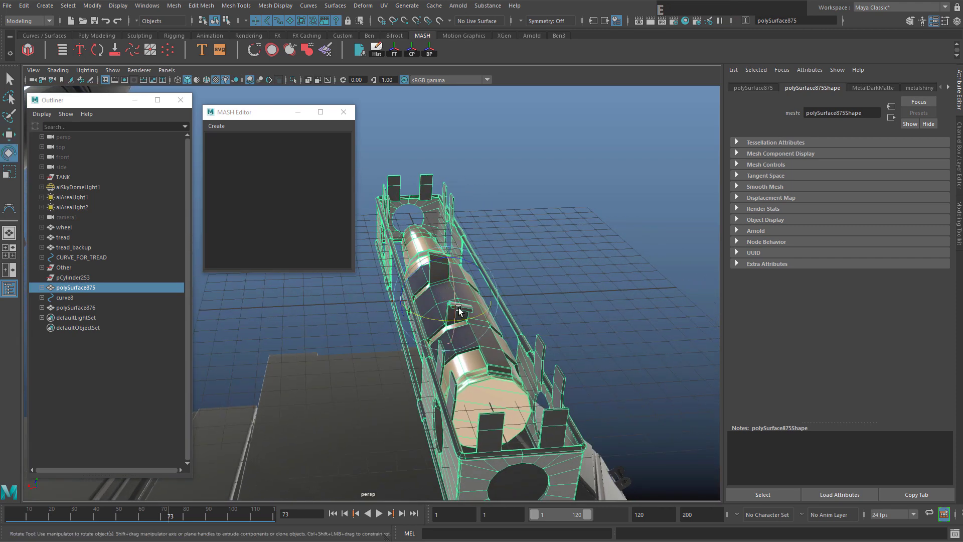
key(e)
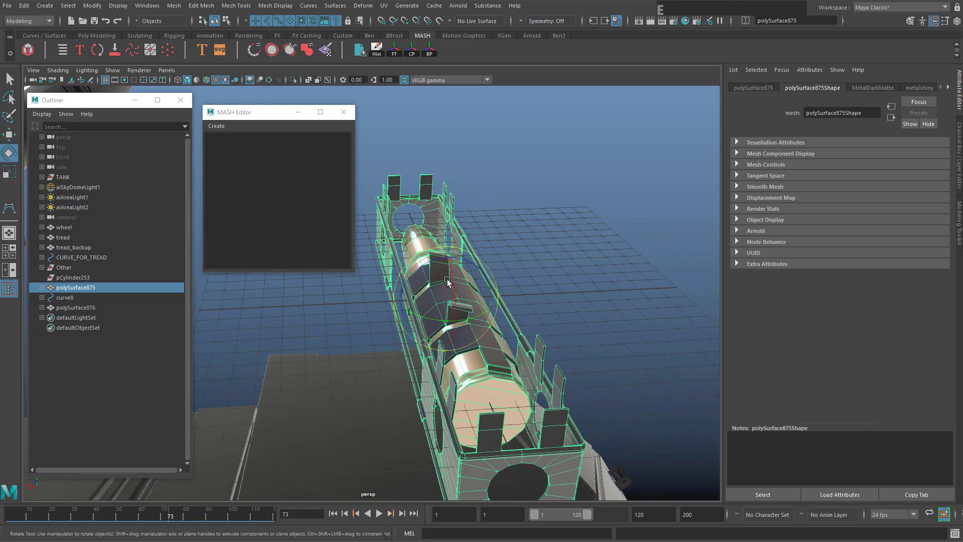
key(j)
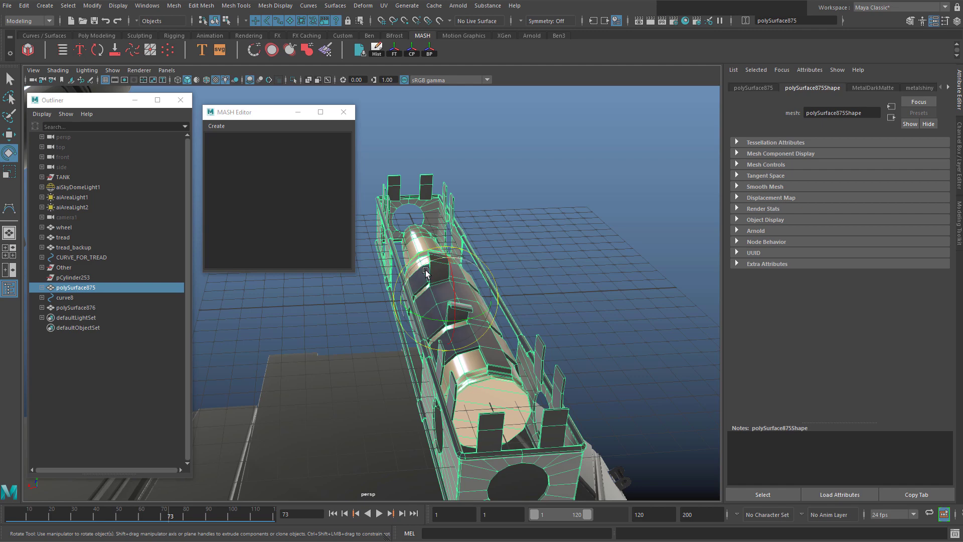
drag(415, 274, 454, 278)
key(w)
Create a MASH network from the carrier and add a Curve node with curve8 as its input curve
alt+middle_drag(453, 278, 510, 319)
scroll(508, 320, down, 5)
alt+drag(507, 320, 439, 240)
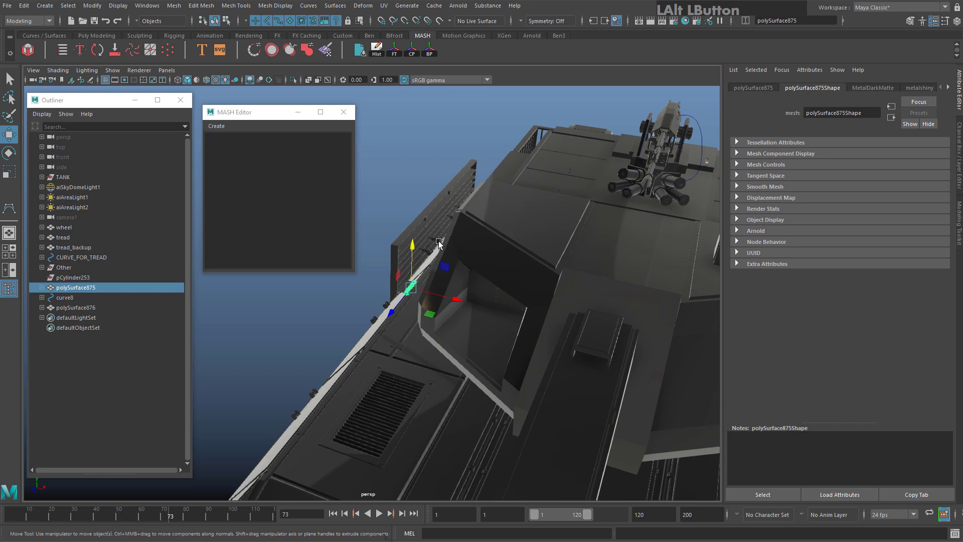
click(29, 50)
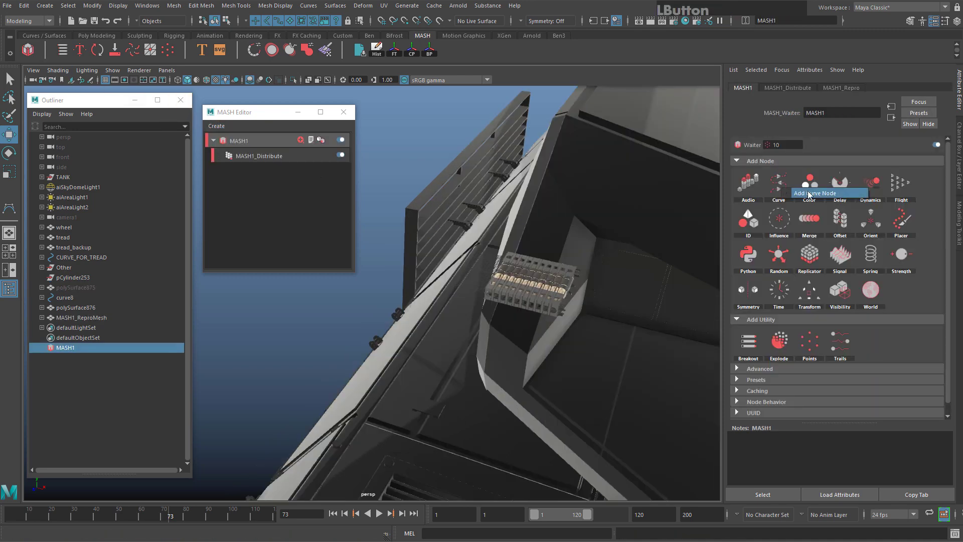
click(779, 184)
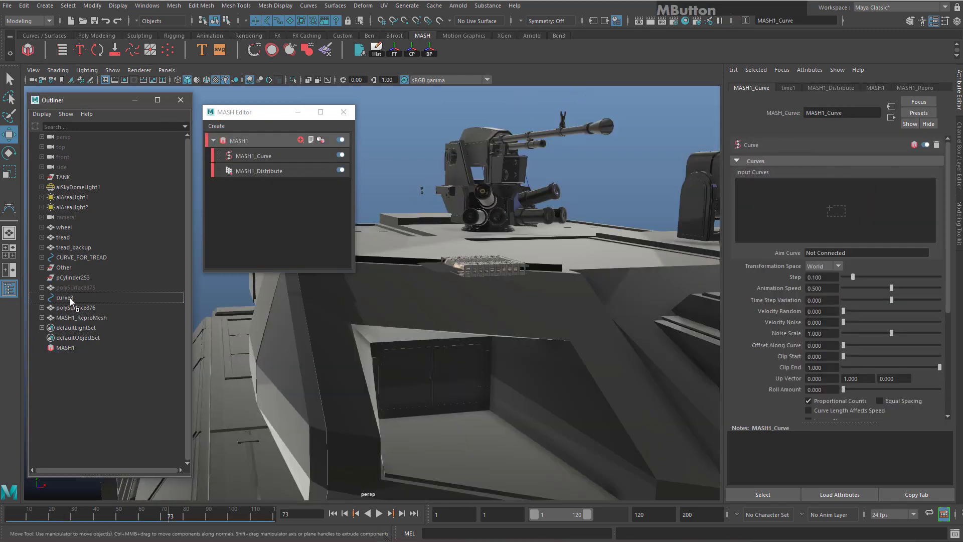
drag(702, 231, 873, 205)
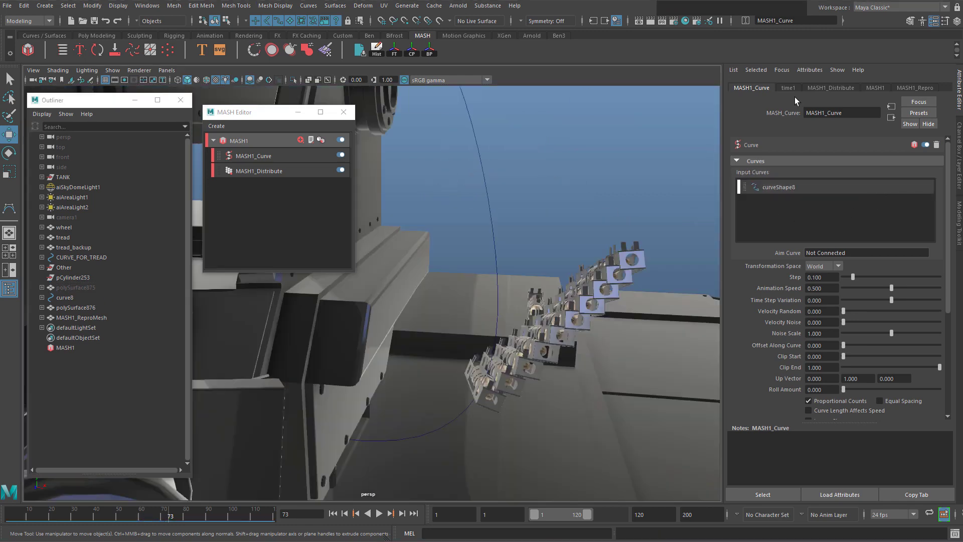
Set the Distribute node's Distance X to 0 and the Curve node's Step to 1
click(276, 173)
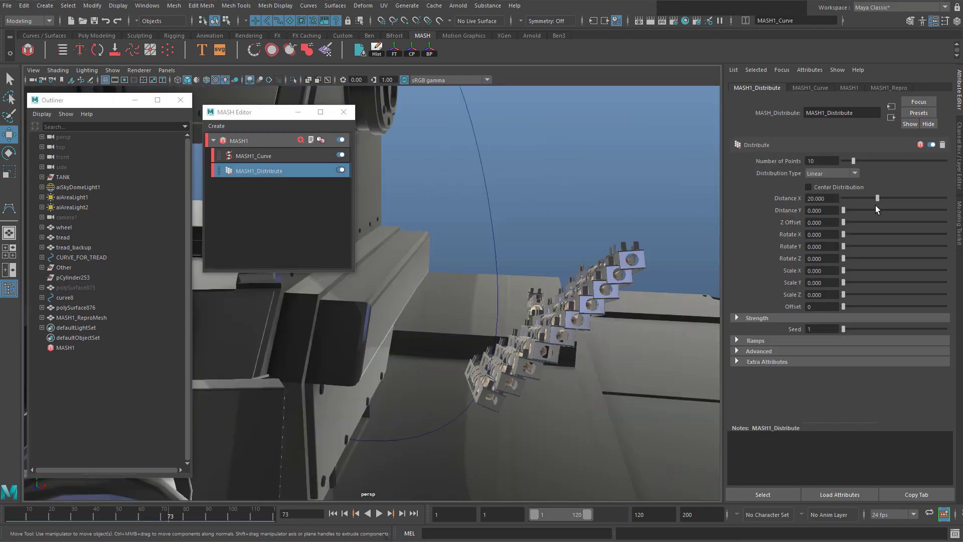
drag(874, 198, 871, 197)
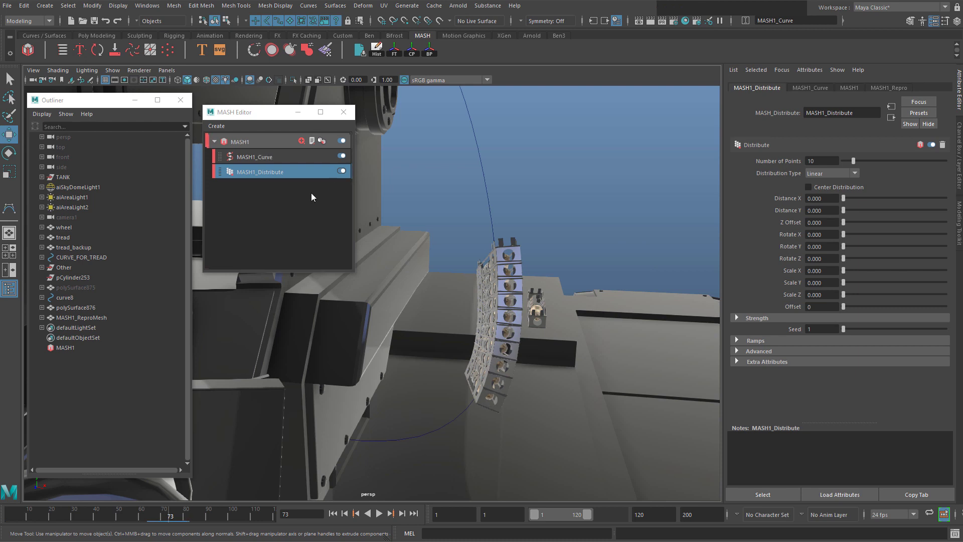
click(804, 88)
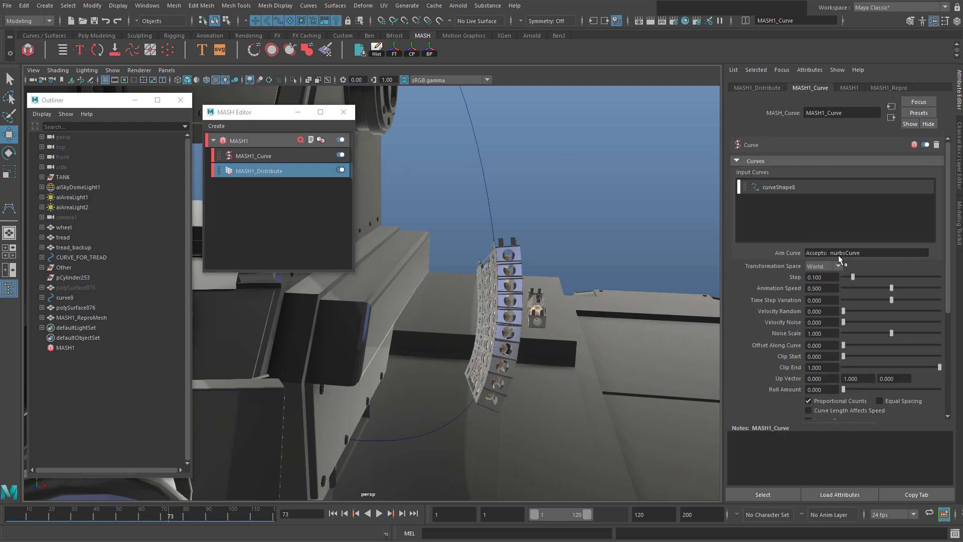
drag(854, 279, 940, 279)
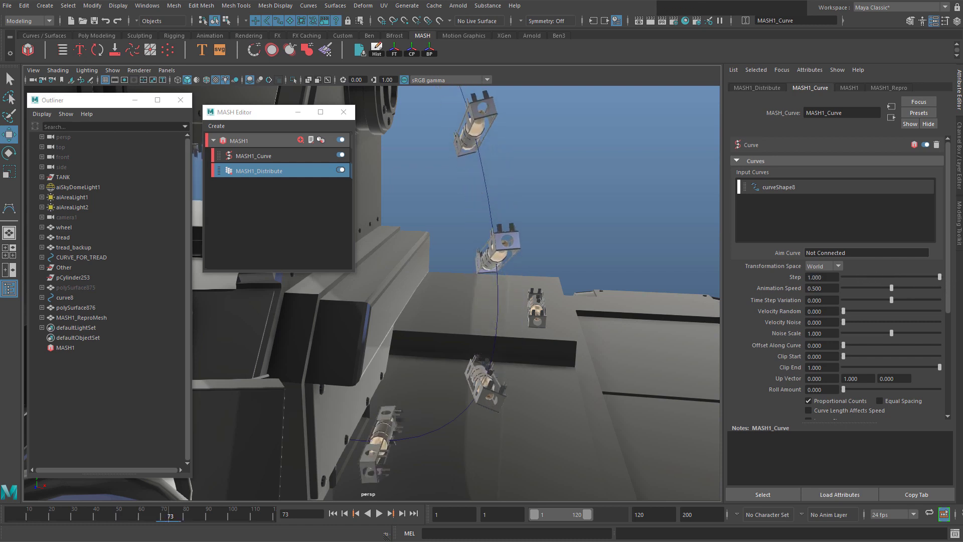
Set the Distribute node's Number of Points to 66 to fill the belt along the guide curve
click(761, 89)
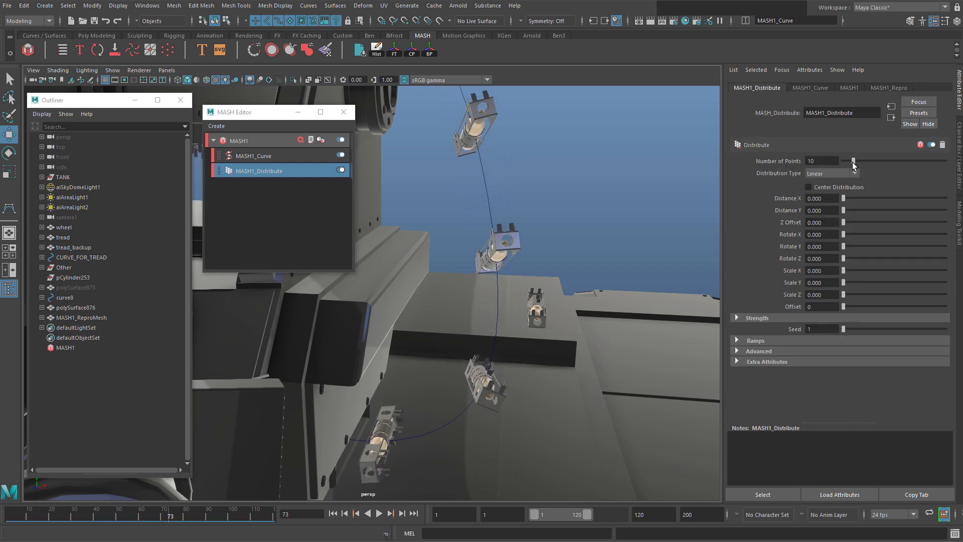
drag(854, 164, 910, 170)
alt+drag(627, 241, 420, 228)
scroll(420, 227, down, 5)
alt+middle_drag(662, 304, 588, 307)
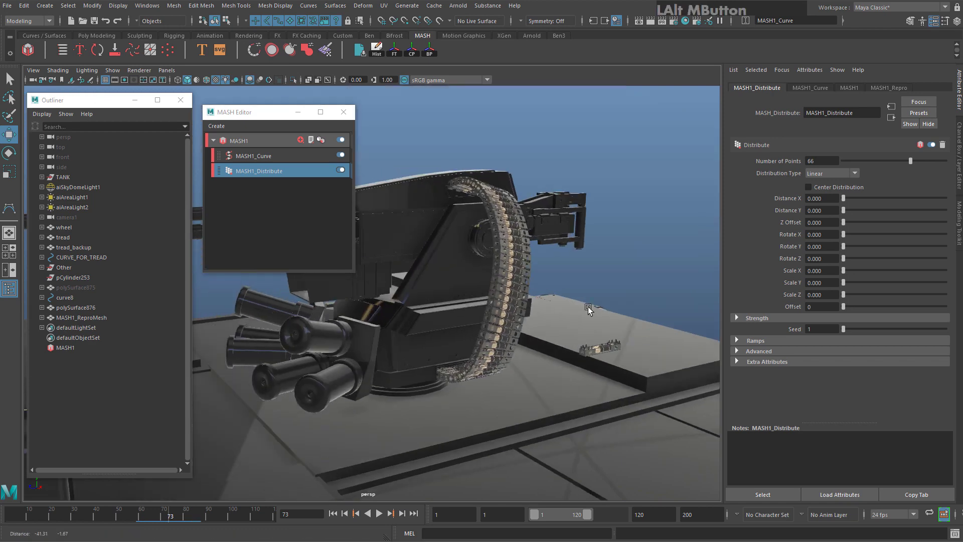
scroll(607, 295, up, 5)
alt+middle_drag(625, 282, 507, 320)
alt+middle_drag(514, 267, 521, 307)
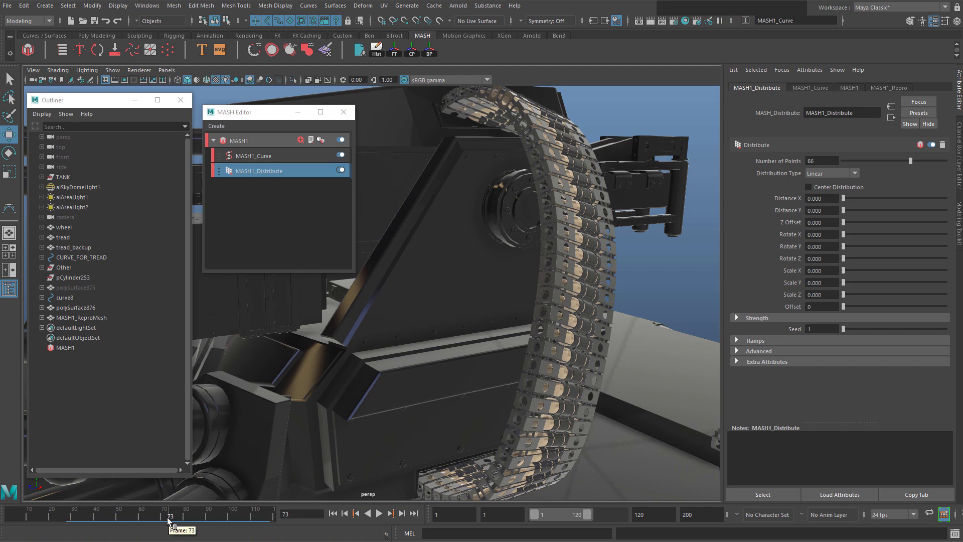
Play the timeline from frame 1 to check how the carriers travel along the guide curve
drag(168, 513, 7, 515)
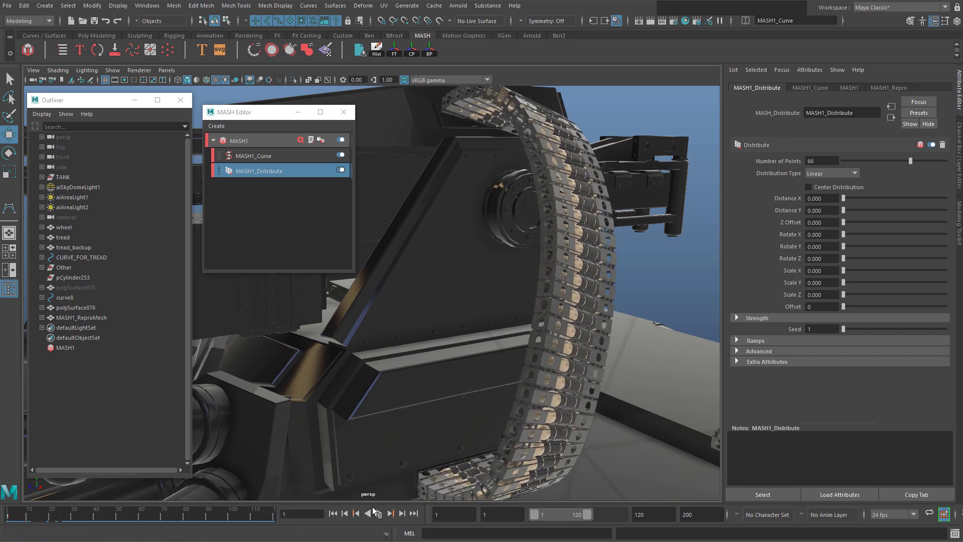
click(379, 514)
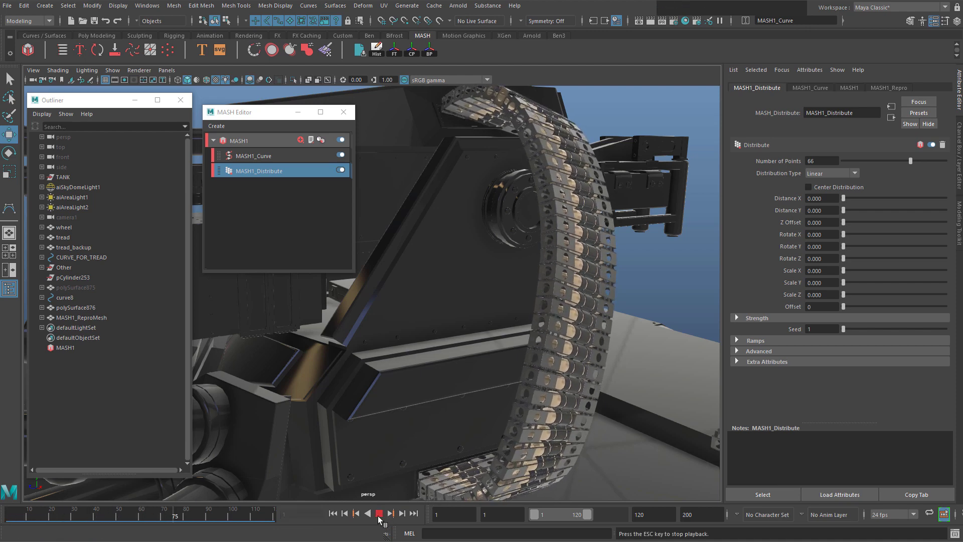
click(379, 513)
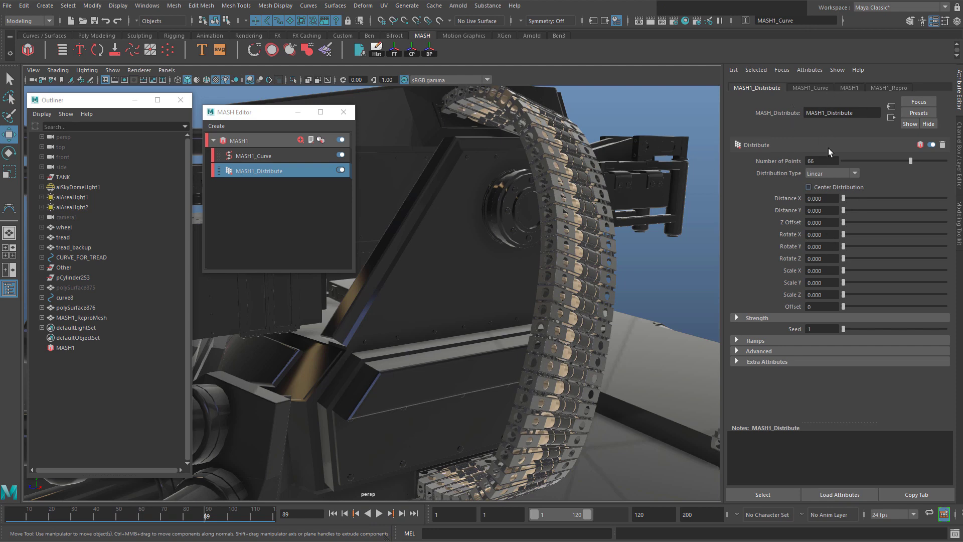
Set the Curve node's Animation Speed to 1 and play back the belt movement
click(814, 89)
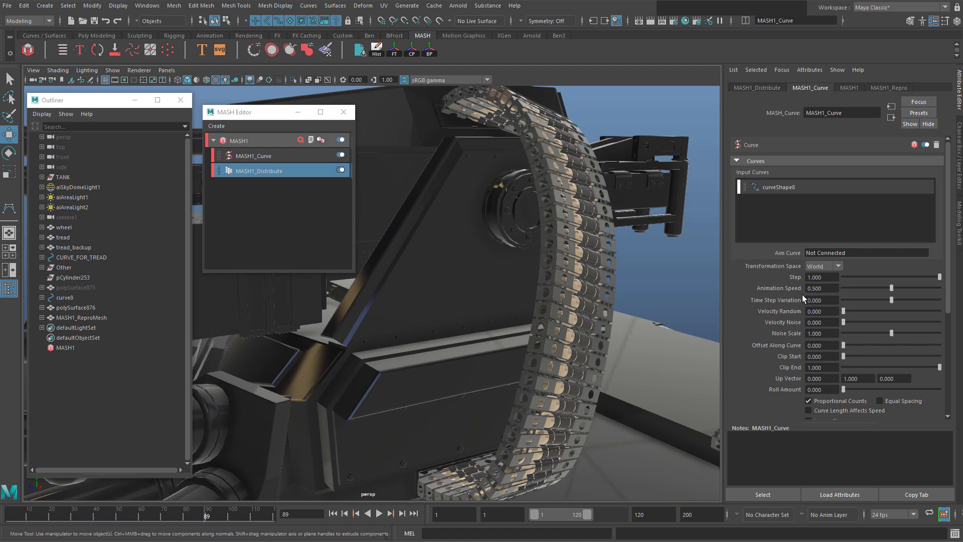
drag(904, 288, 943, 289)
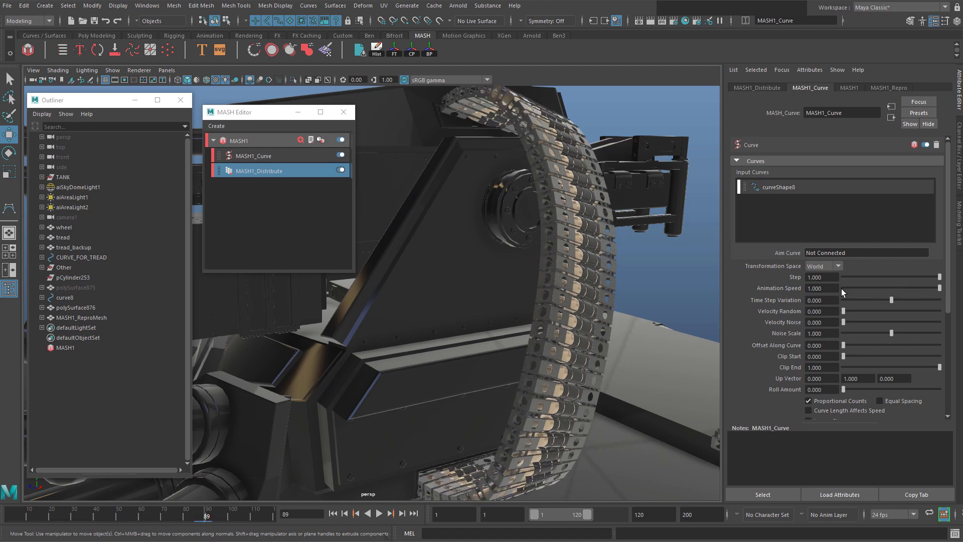
drag(201, 516, 168, 515)
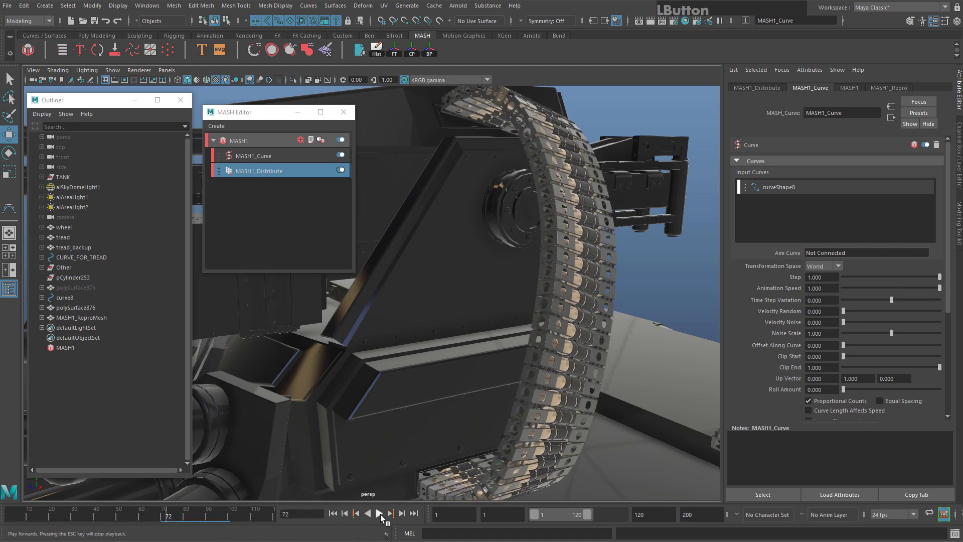
click(380, 514)
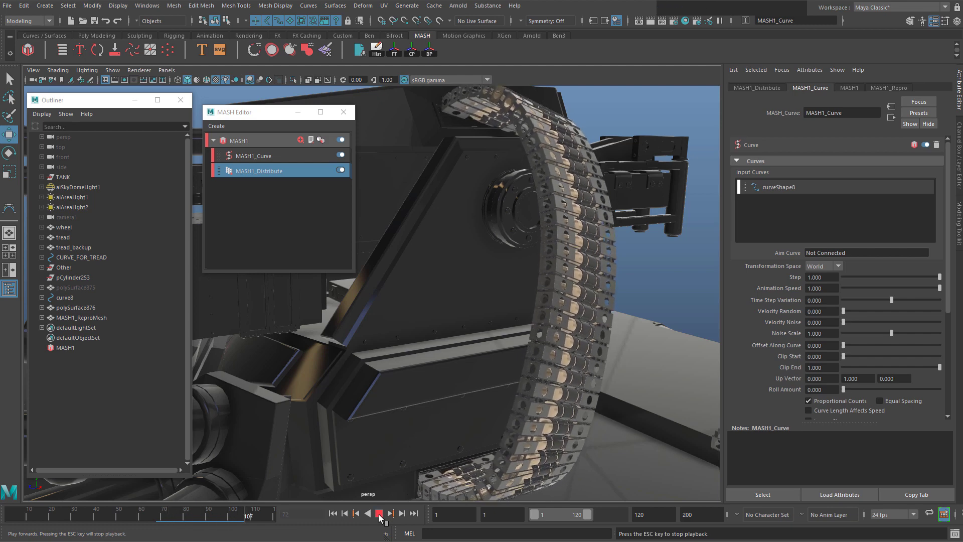
click(379, 514)
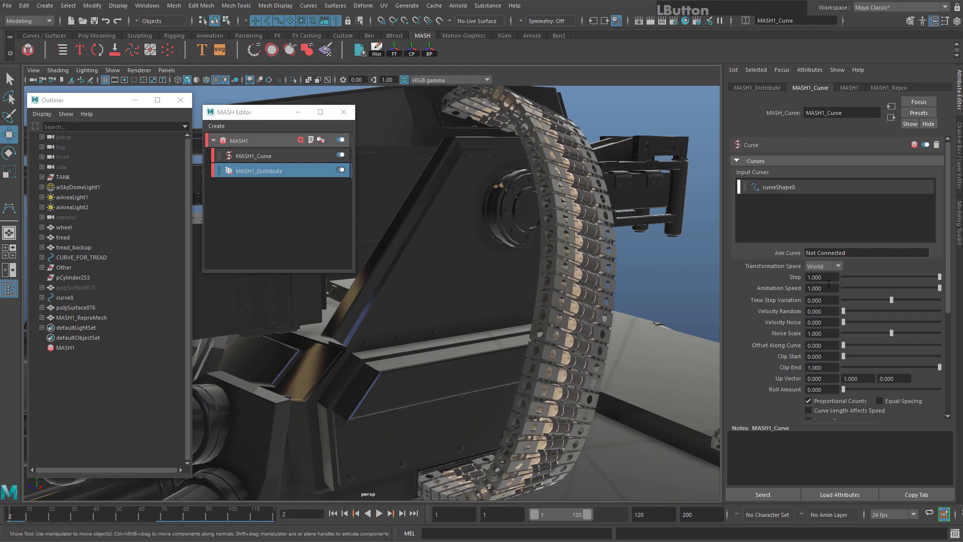
Set the Curve node's Animation Speed to 5 and play back the belt movement from the start
text(5)
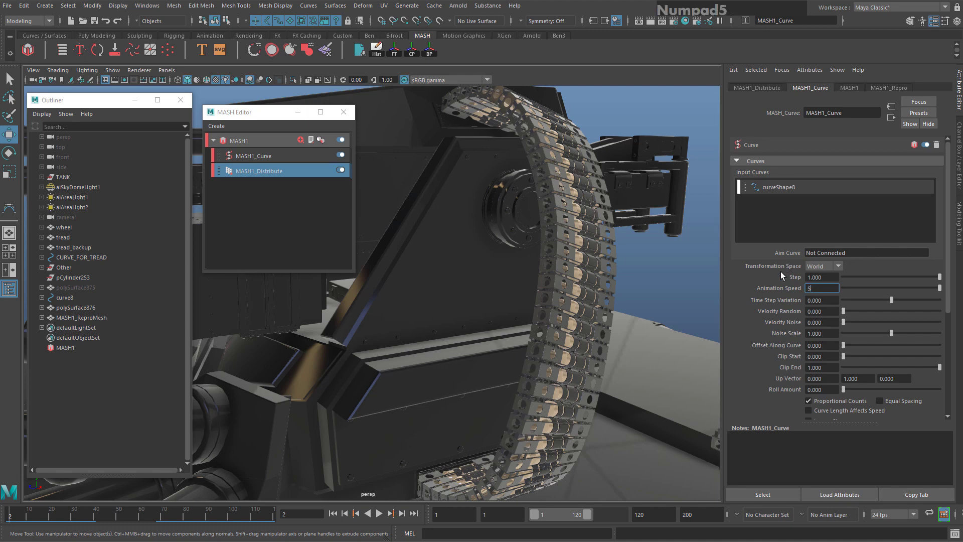
key(Return)
drag(12, 520, 20, 522)
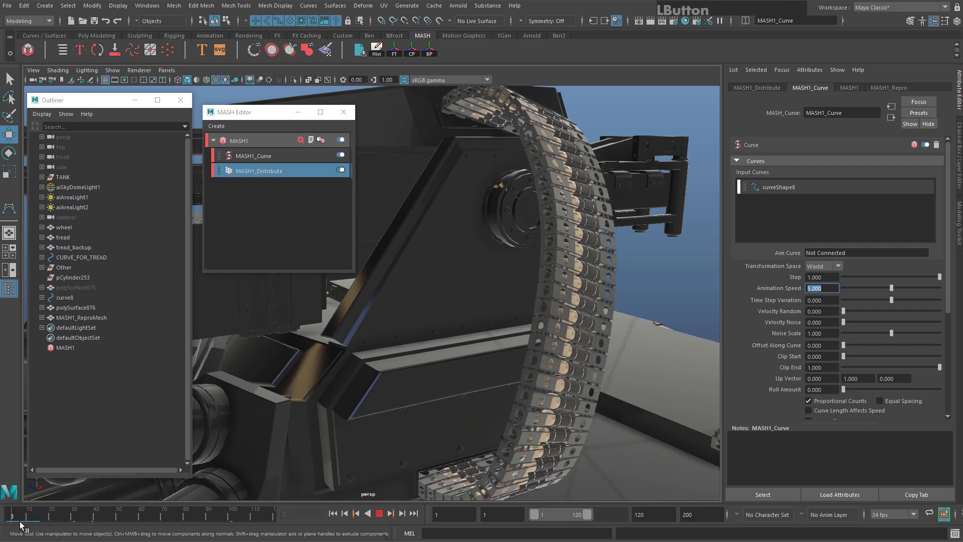
click(380, 514)
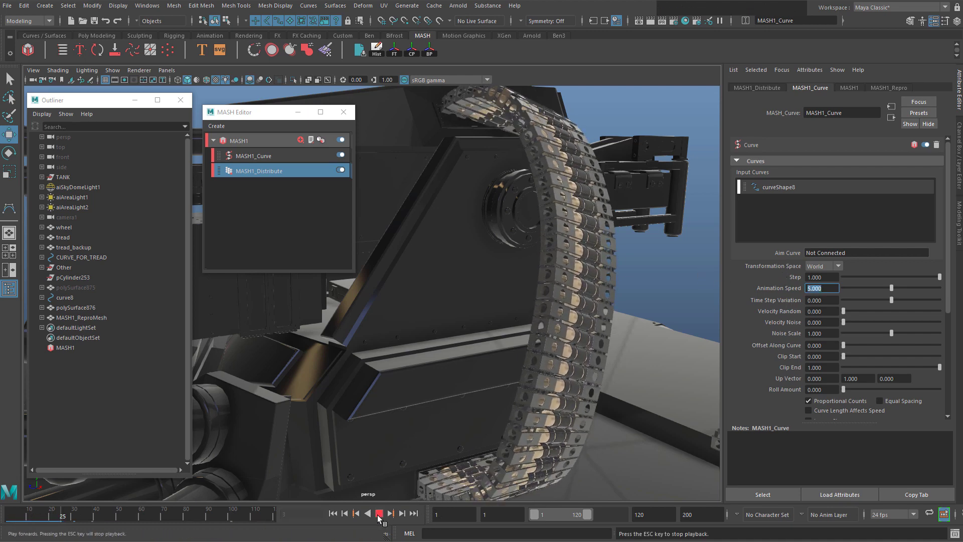
click(380, 514)
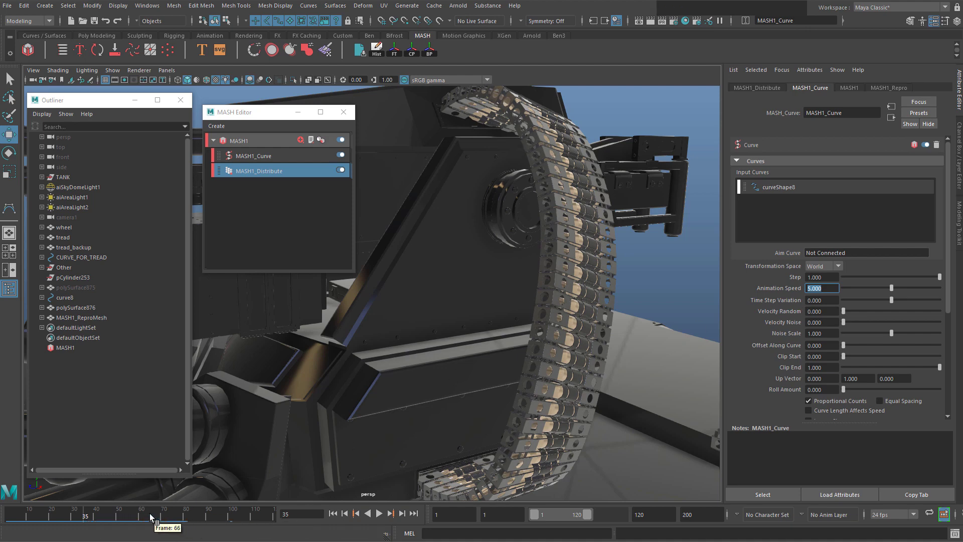
drag(150, 514, 6, 509)
click(379, 513)
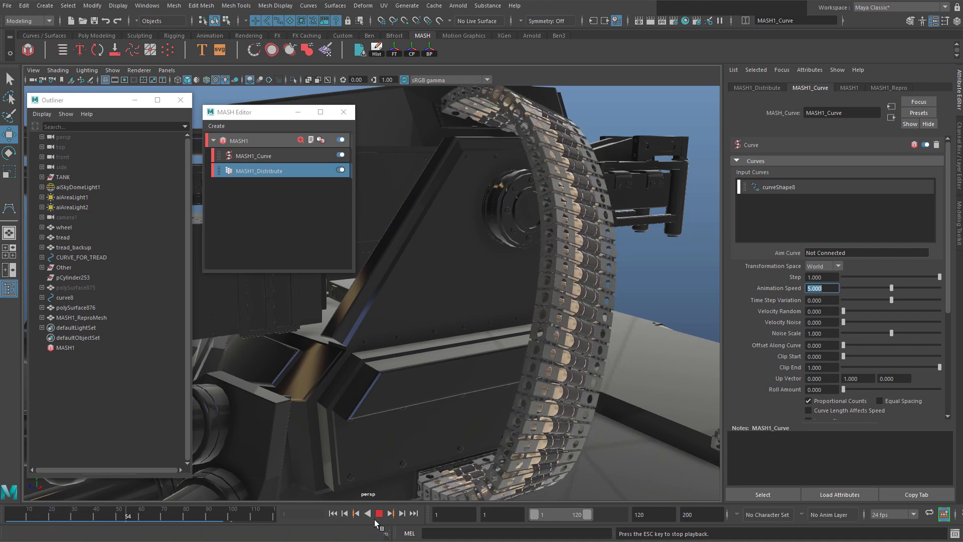
click(949, 78)
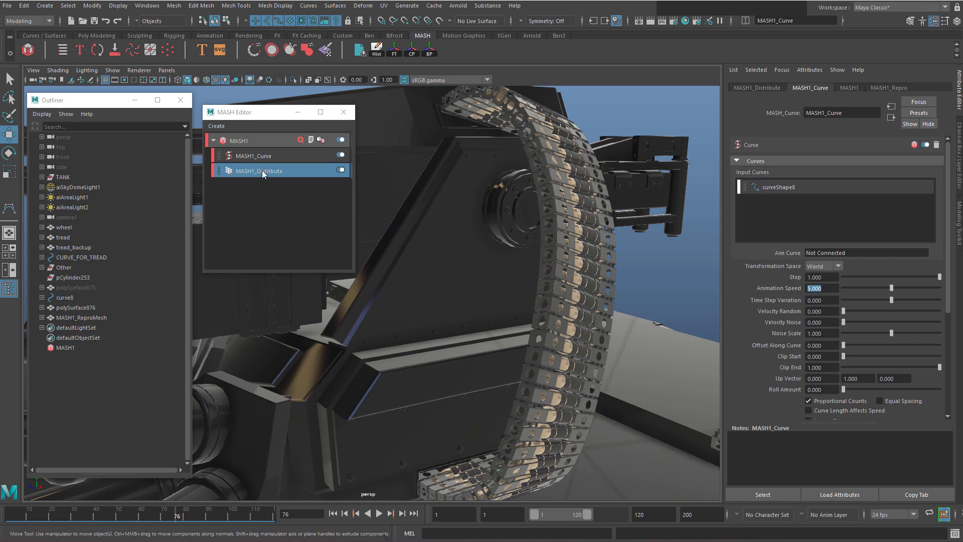
key(alt+v)
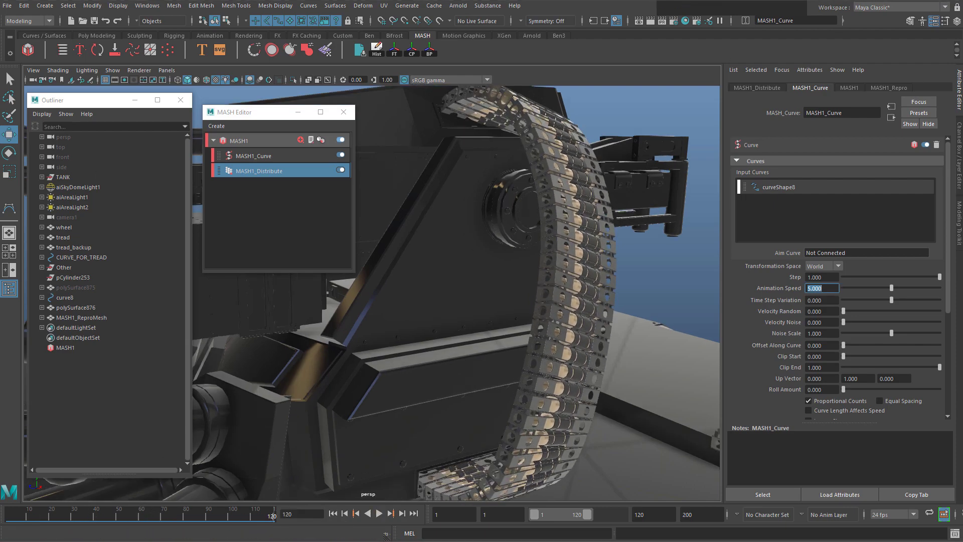
Examine the carriers' spacing and twist at the belt's upper end beside the gun mount
alt+middle_drag(452, 226, 481, 201)
alt+drag(482, 200, 489, 312)
alt+middle_drag(490, 312, 497, 261)
alt+drag(497, 261, 454, 316)
alt+middle_drag(454, 316, 411, 380)
scroll(473, 281, up, 4)
alt+middle_drag(461, 236, 405, 301)
scroll(474, 281, down, 2)
scroll(405, 301, up, 4)
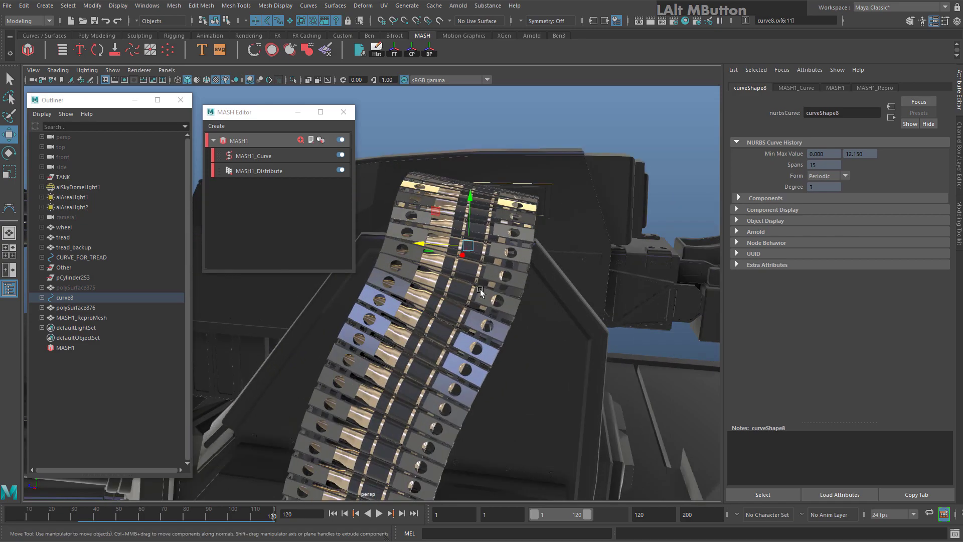
Examine the inside of the belt's upper carriers to locate the guide curve running through them
alt+drag(479, 289, 426, 306)
alt+middle_drag(527, 240, 464, 269)
alt+drag(463, 269, 407, 291)
alt+right_drag(452, 351, 531, 296)
alt+drag(532, 296, 491, 312)
alt+right_drag(490, 311, 574, 222)
alt+middle_drag(574, 221, 453, 260)
alt+right_drag(454, 260, 535, 236)
alt+middle_drag(534, 237, 500, 275)
alt+drag(500, 276, 498, 234)
alt+right_drag(457, 199, 467, 193)
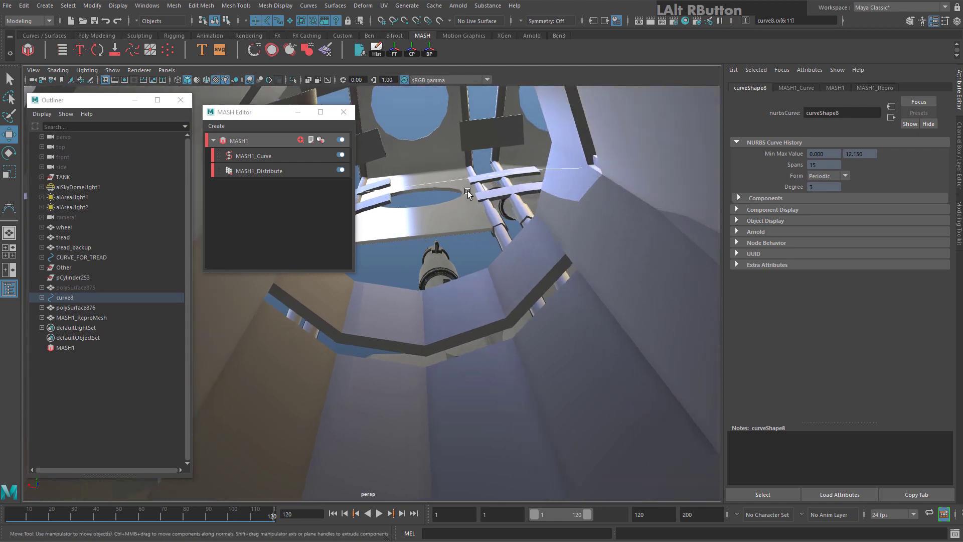
Select all control vertices of the guide curve and scale them along one axis to straighten the belt's sideways bend
click(453, 150)
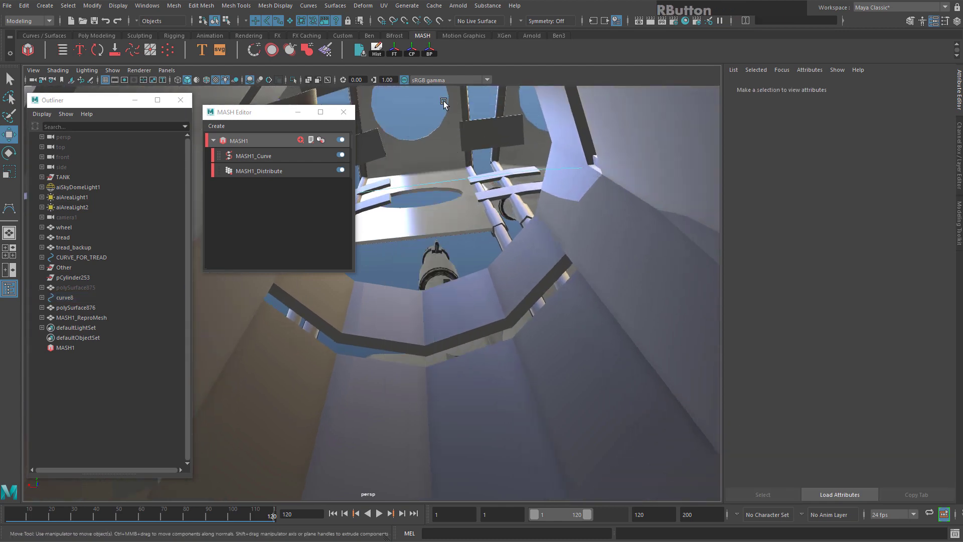
click(450, 183)
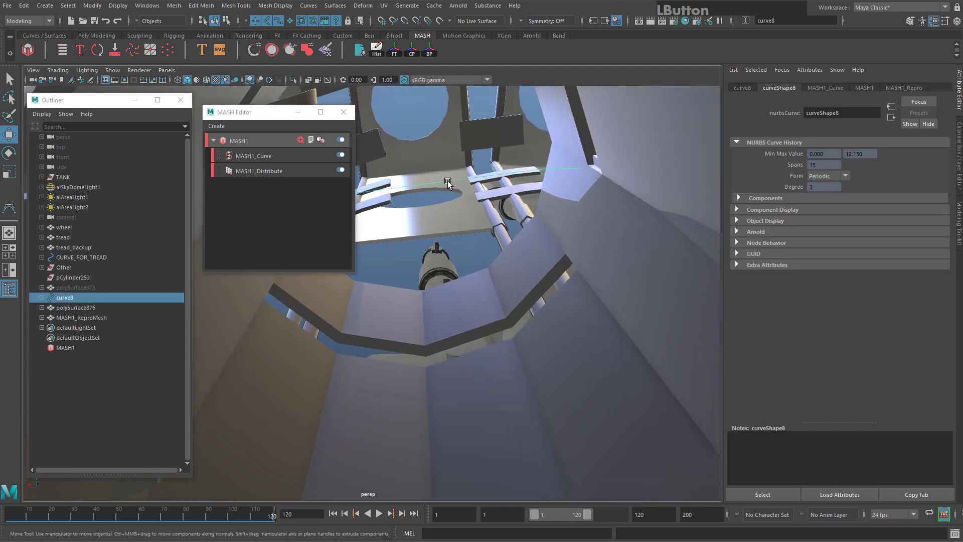
right_click(448, 183)
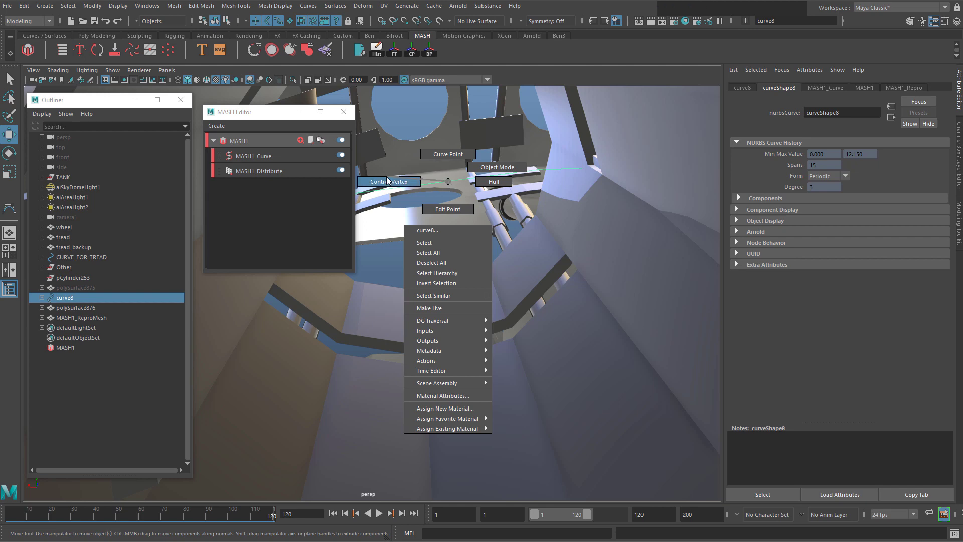
right_drag(386, 178, 388, 181)
scroll(445, 188, down, 5)
alt+drag(447, 189, 511, 266)
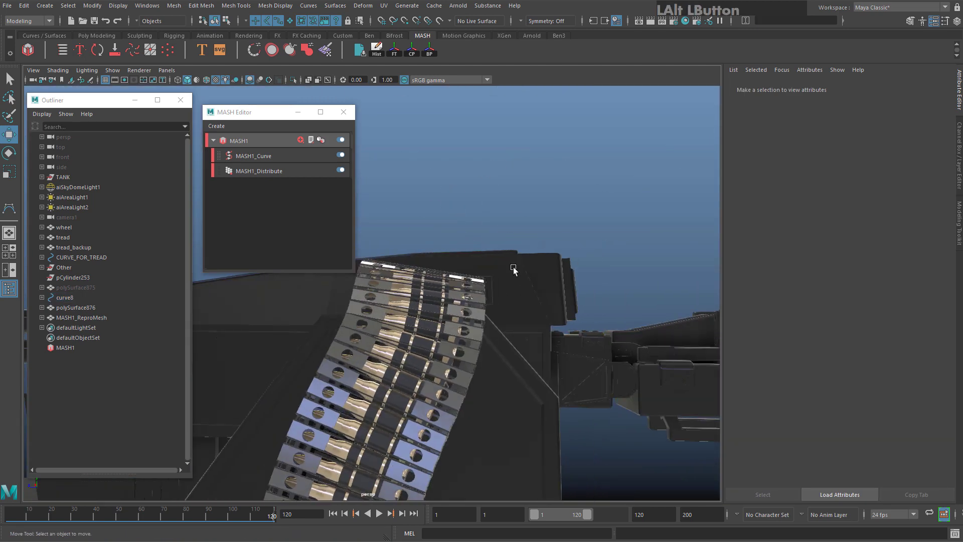
alt+middle_drag(513, 270, 443, 216)
alt+drag(443, 215, 466, 221)
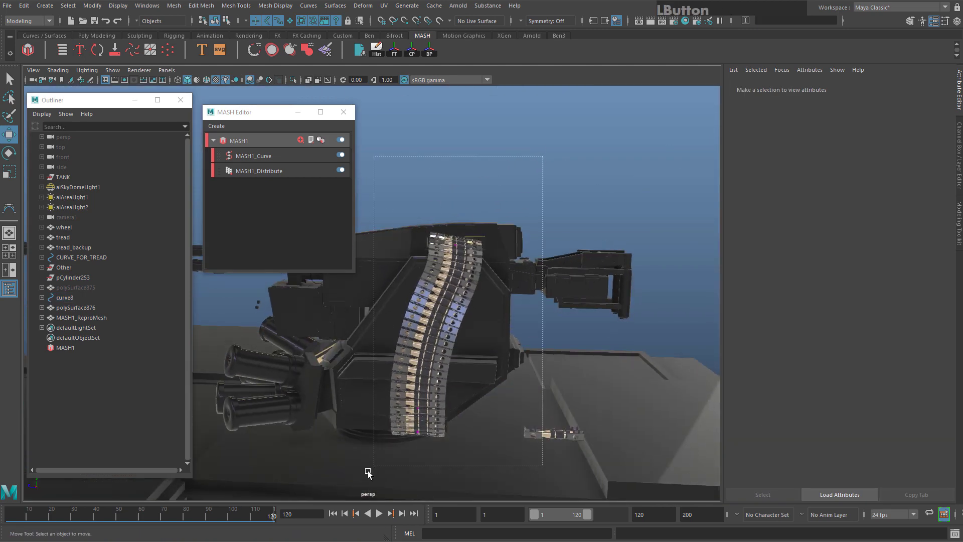
drag(367, 473, 369, 472)
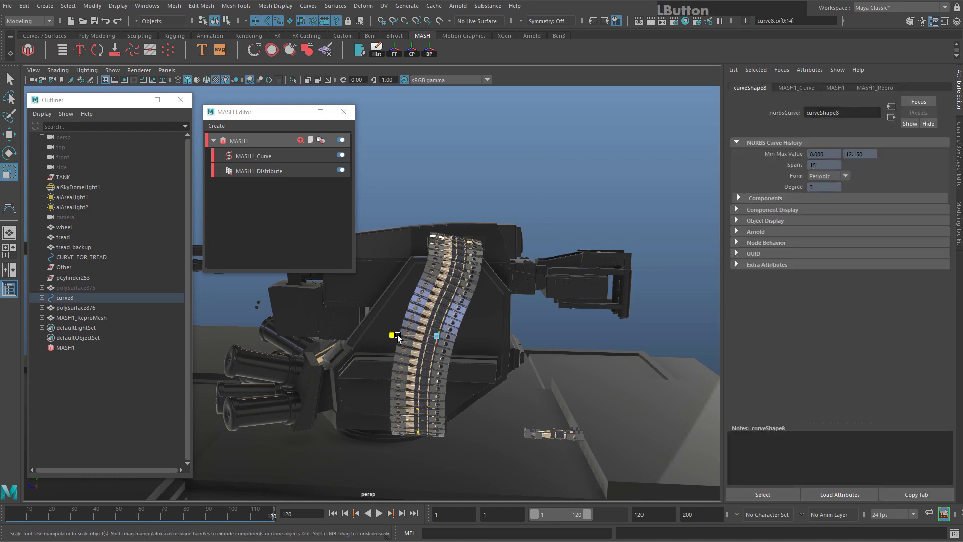
drag(398, 337, 447, 197)
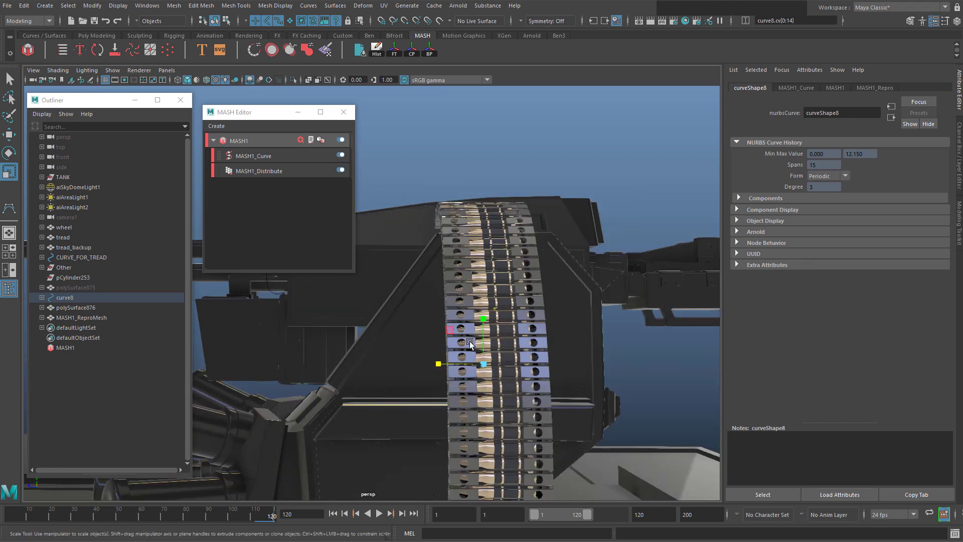
Select the guide curve's upper control vertices and move them sideways to shift the belt's upper end toward the gun barrels
scroll(464, 311, down, 4)
alt+middle_drag(472, 328, 493, 284)
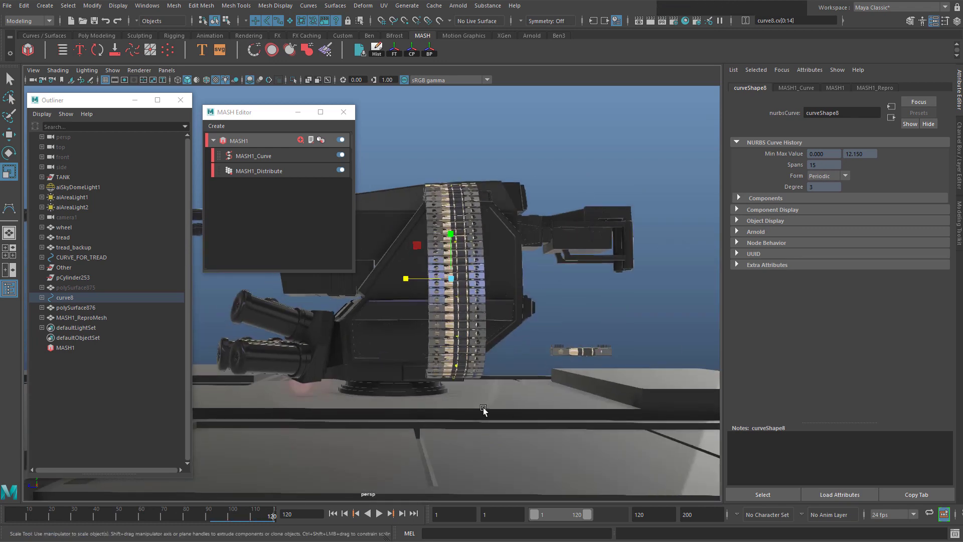
alt+drag(412, 281, 433, 241)
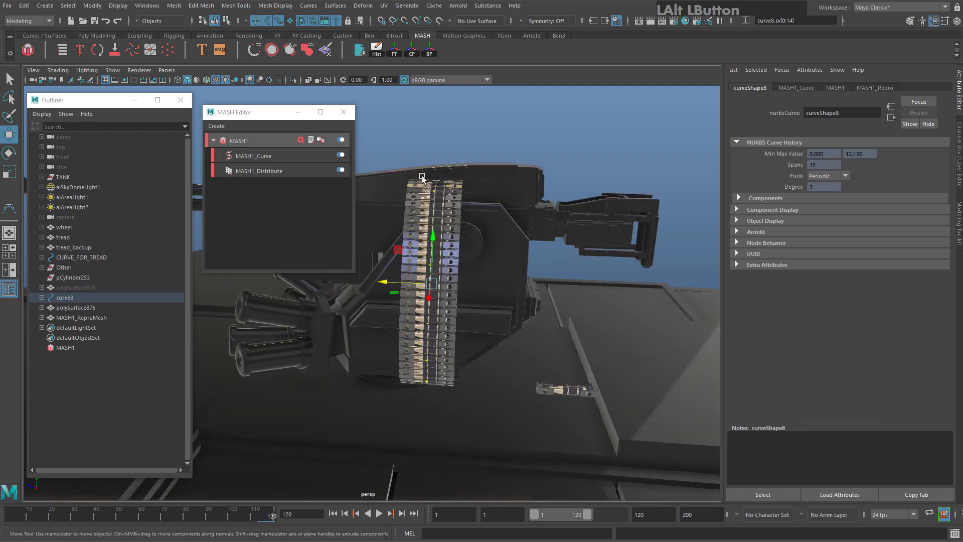
alt+drag(422, 178, 399, 151)
drag(396, 149, 496, 261)
alt+drag(496, 261, 468, 230)
alt+middle_drag(456, 217, 458, 261)
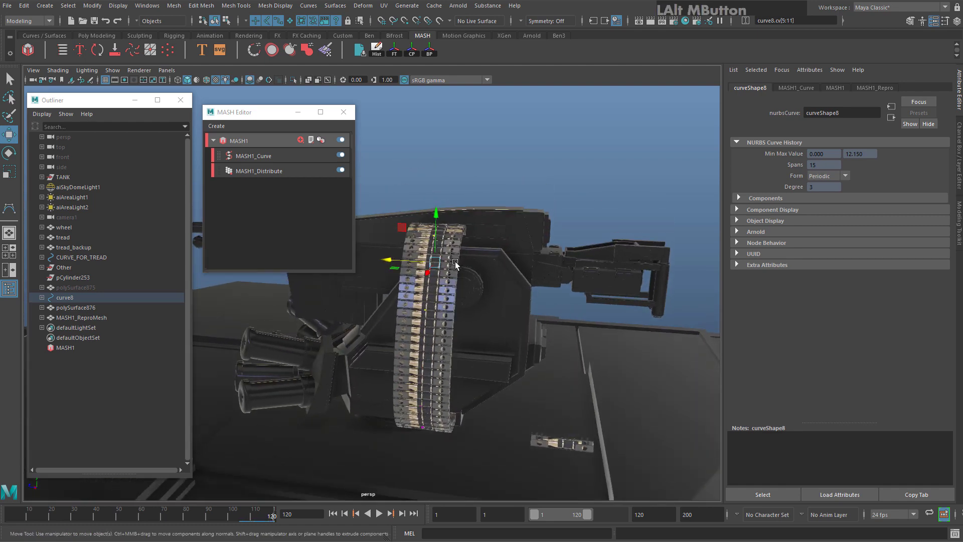
scroll(444, 253, up, 4)
drag(419, 246, 504, 277)
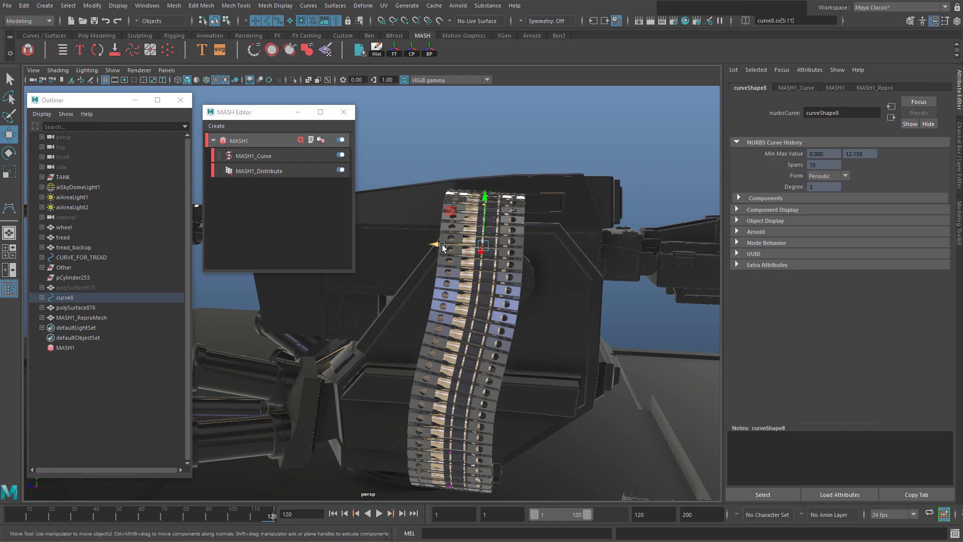
drag(442, 244, 477, 266)
Select the faces of the recessed slot on the gun housing where the belt's upper end enters
alt+middle_drag(476, 266, 504, 296)
alt+drag(505, 296, 489, 216)
alt+middle_drag(489, 216, 511, 301)
alt+drag(512, 301, 559, 299)
alt+middle_drag(559, 299, 469, 359)
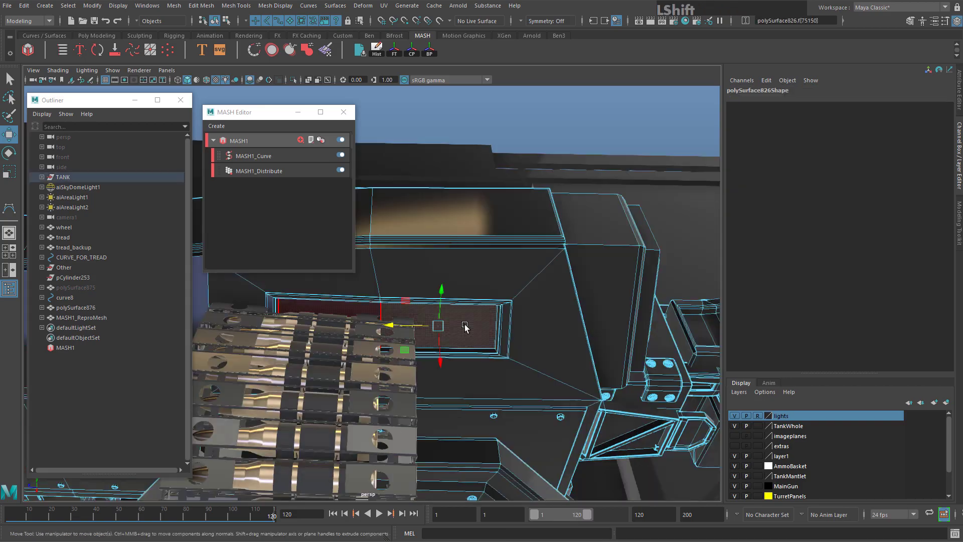
alt+drag(464, 326, 450, 261)
Edit the vertices and faces around the gun housing's recessed slot at the belt's upper end
key(F9)
key(4)
key(5)
alt+middle_drag(450, 262, 469, 256)
alt+right_drag(469, 256, 490, 286)
mouse_move(490, 286)
alt+mouse_down()
mouse_move(486, 273)
mouse_move(452, 260)
alt+mouse_up()
double_click(9, 80)
click(264, 149)
shift+click(441, 322)
alt+drag(441, 322, 486, 195)
key(F11)
click(494, 320)
key(w)
click(486, 195)
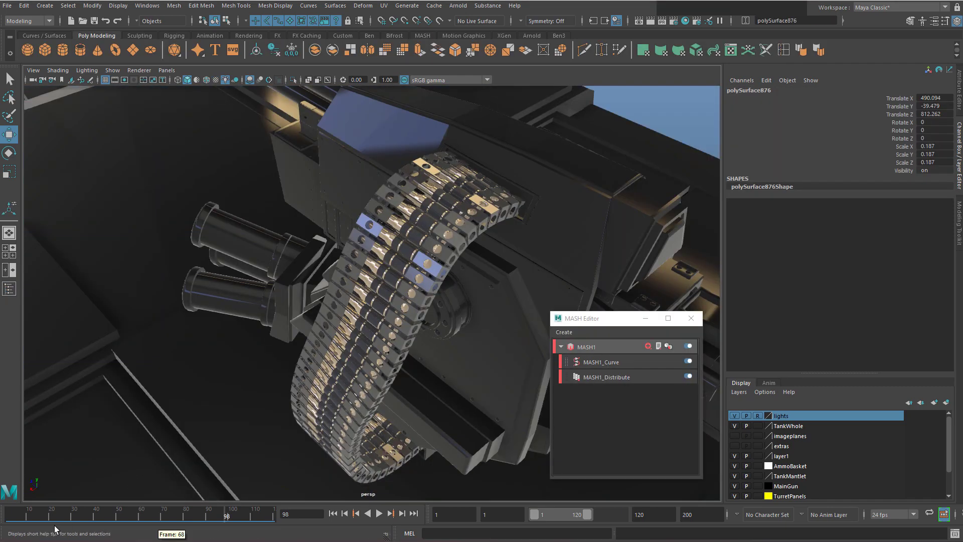
Play back the animation from the first frame and examine the belt's movement around the gun mount from several sides
click(7, 515)
click(378, 514)
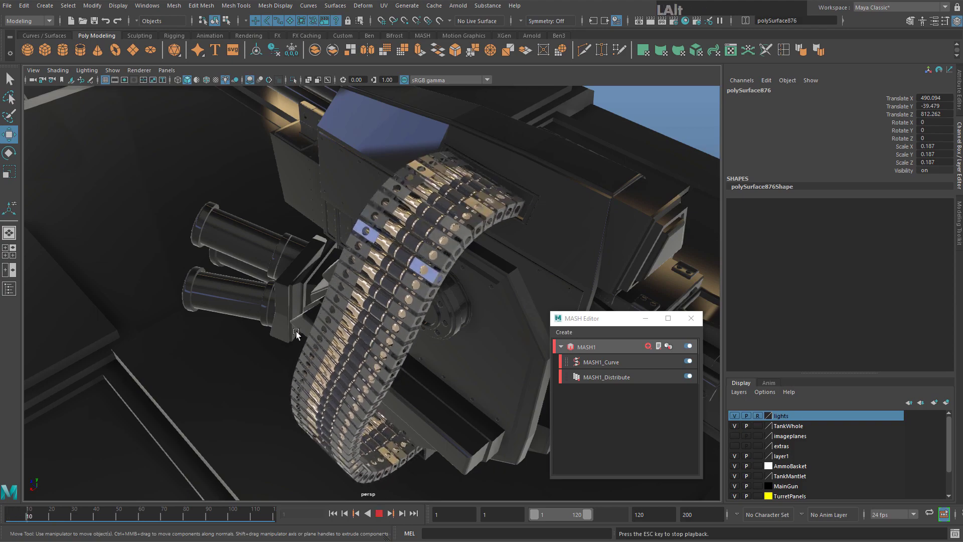
alt+drag(296, 331, 316, 389)
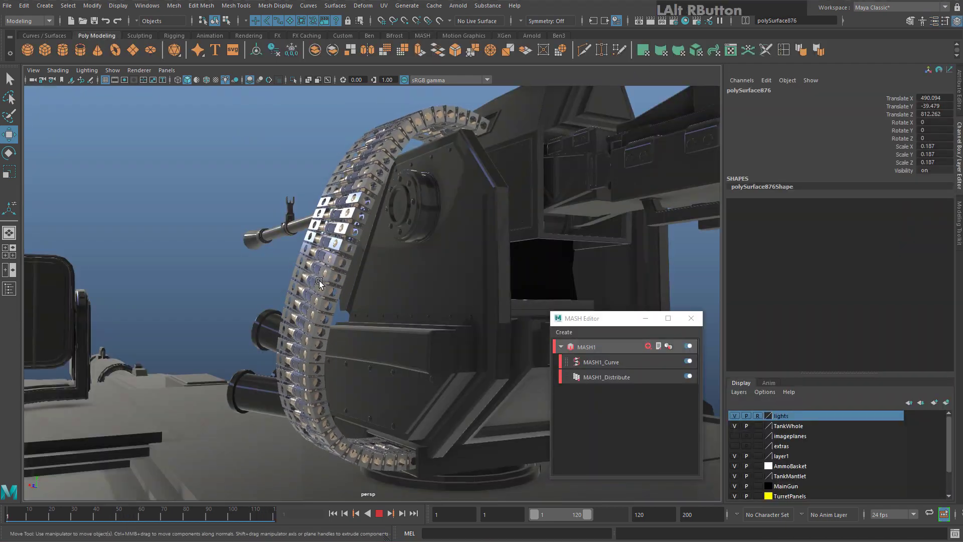
alt+right_drag(319, 281, 319, 272)
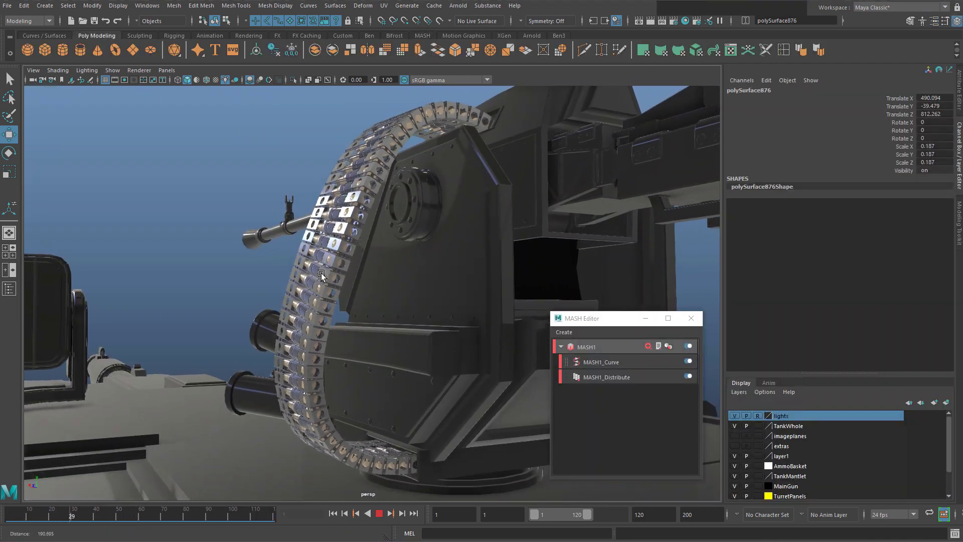
alt+drag(321, 273, 305, 248)
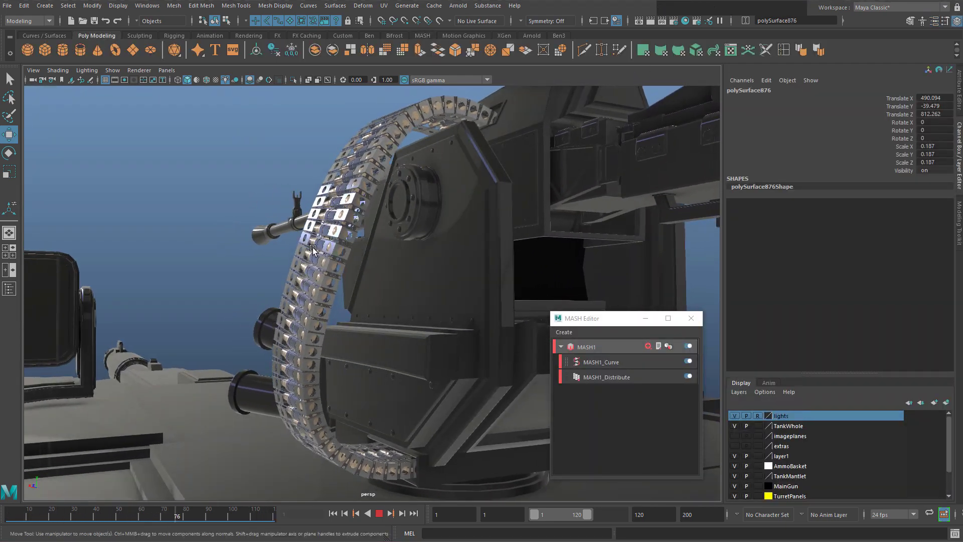